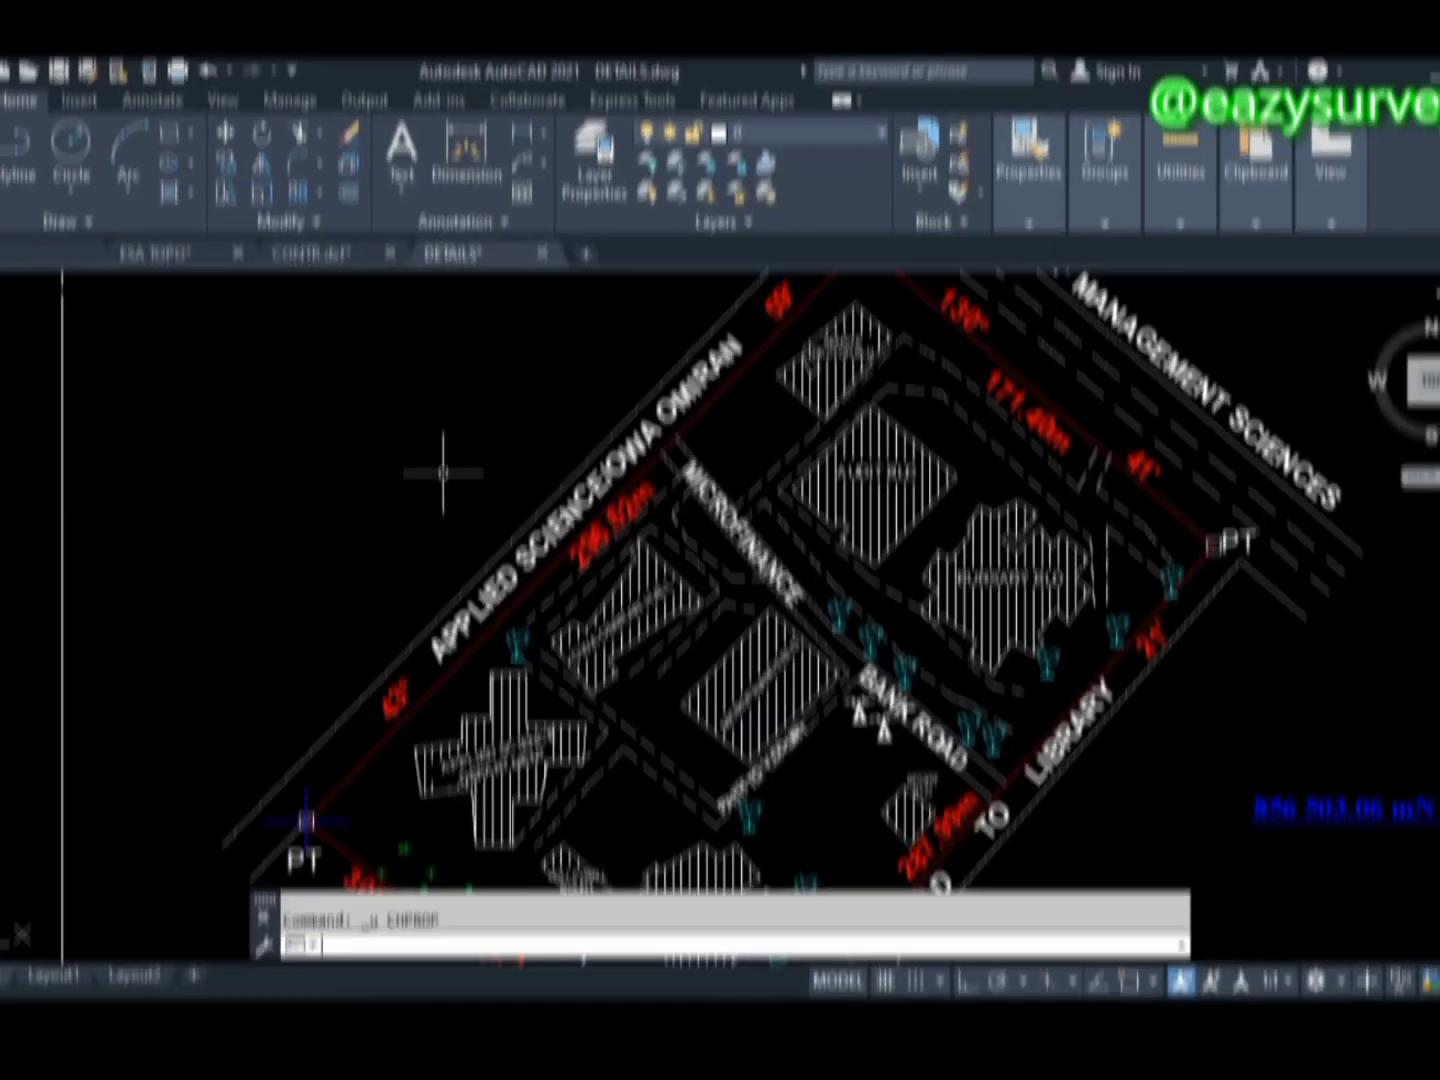
- Examine the survey plan's boundary, buildings, roads and tree symbols
scroll(470, 486, down, 4)
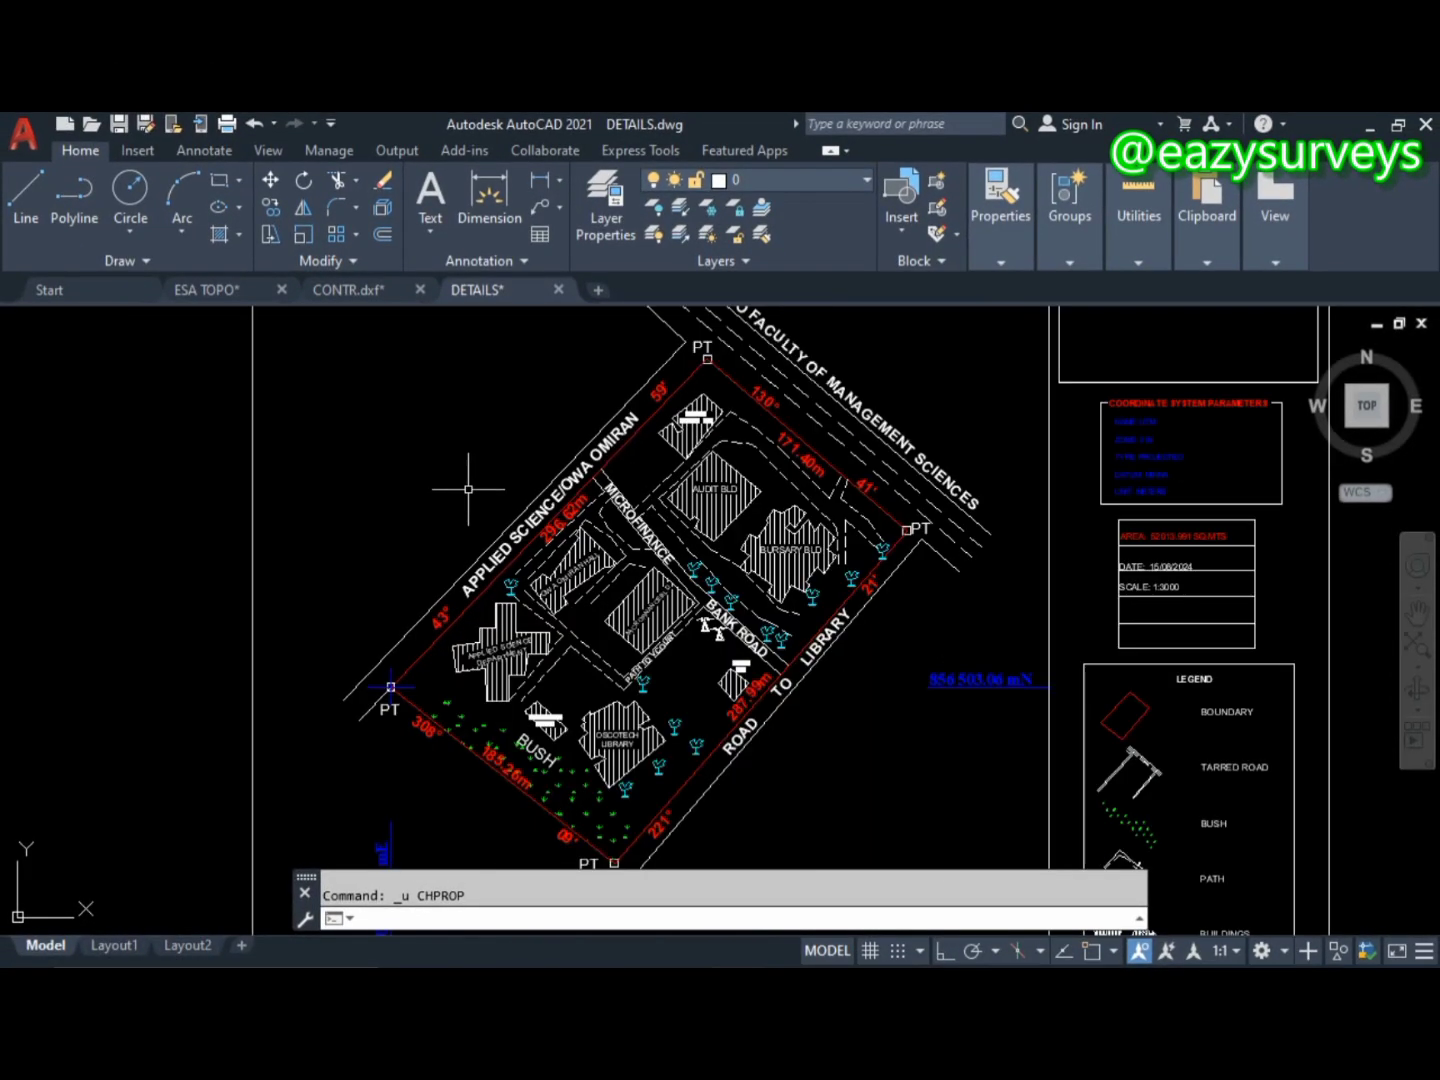
scroll(432, 456, up, 3)
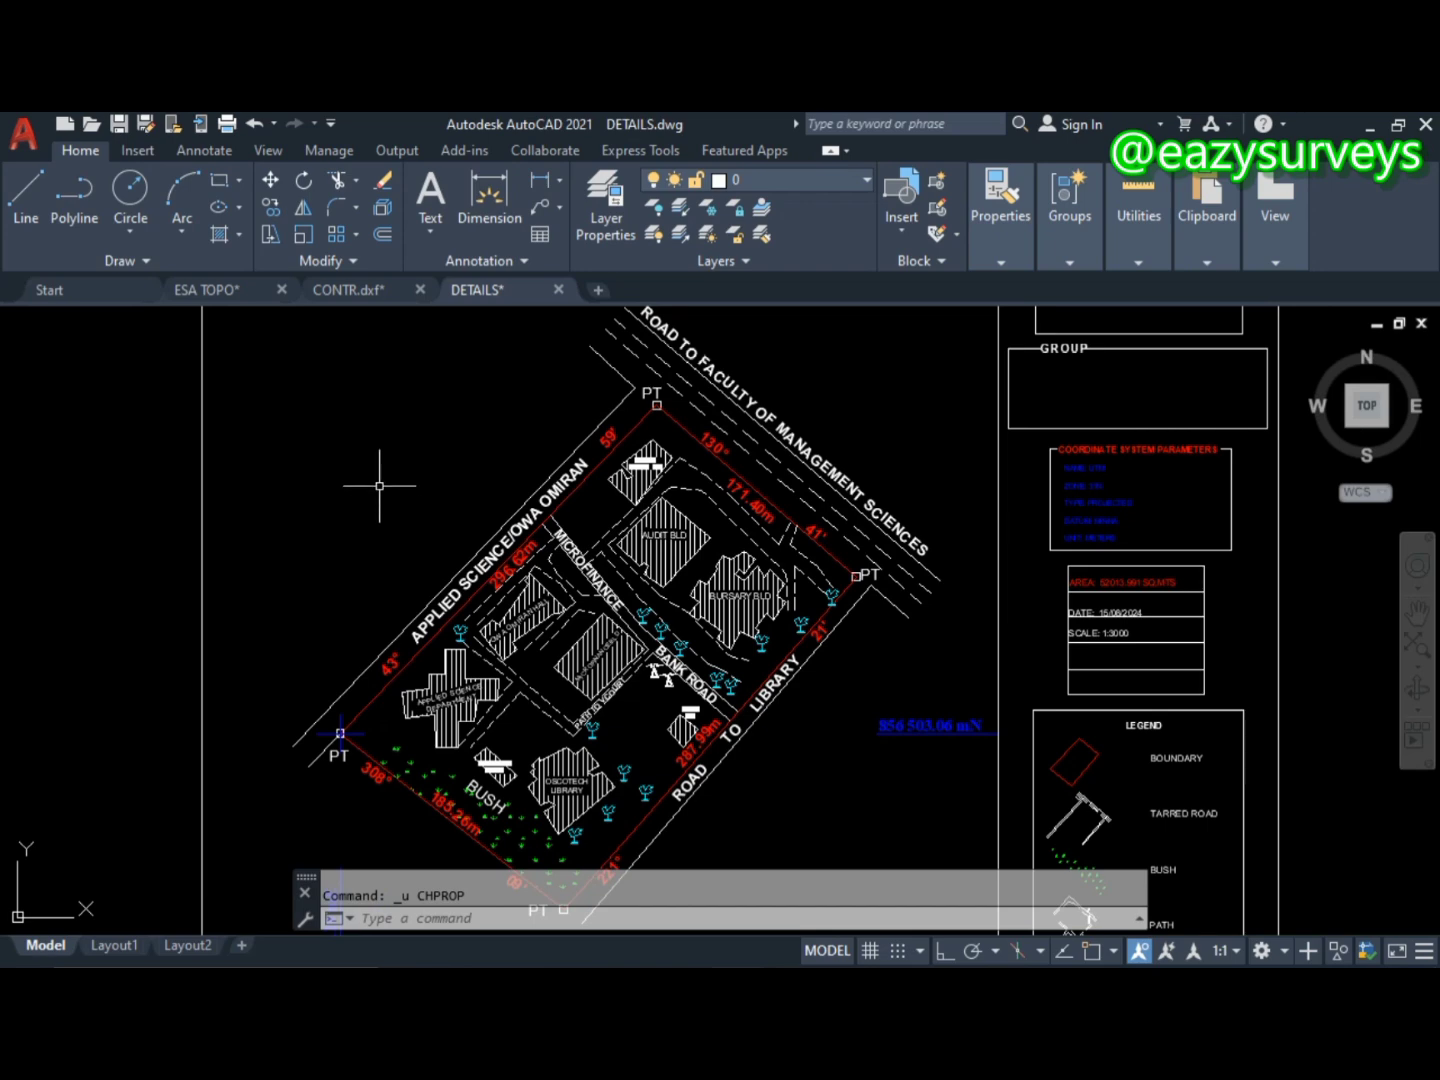
middle_drag(379, 486, 408, 491)
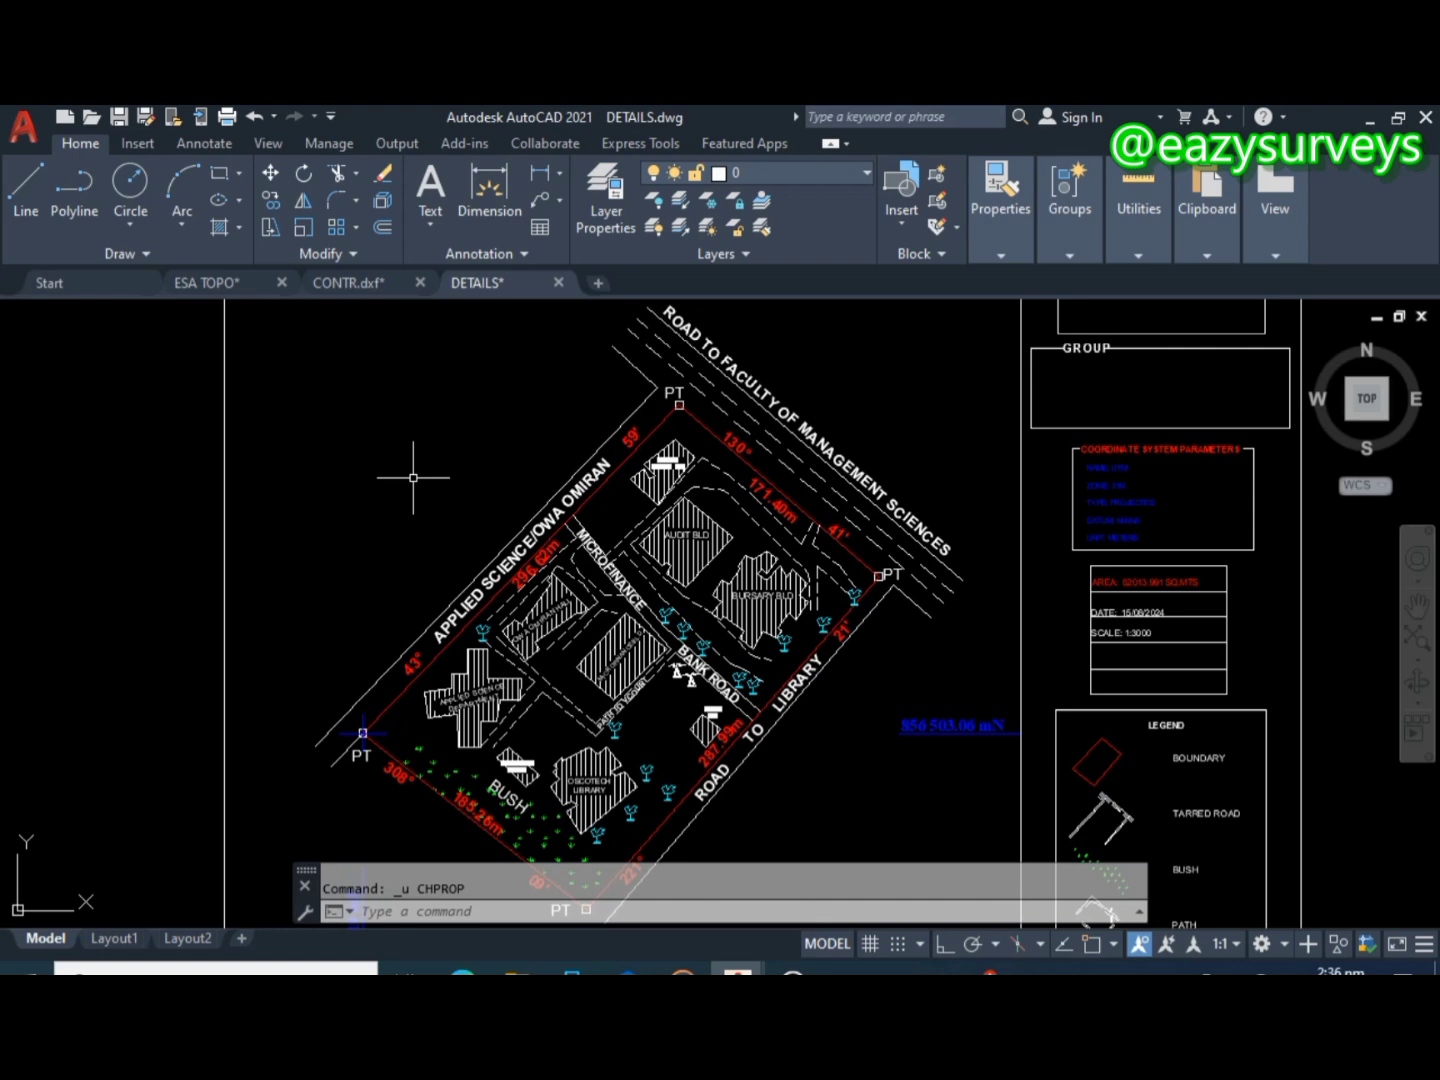
middle_drag(459, 556, 422, 463)
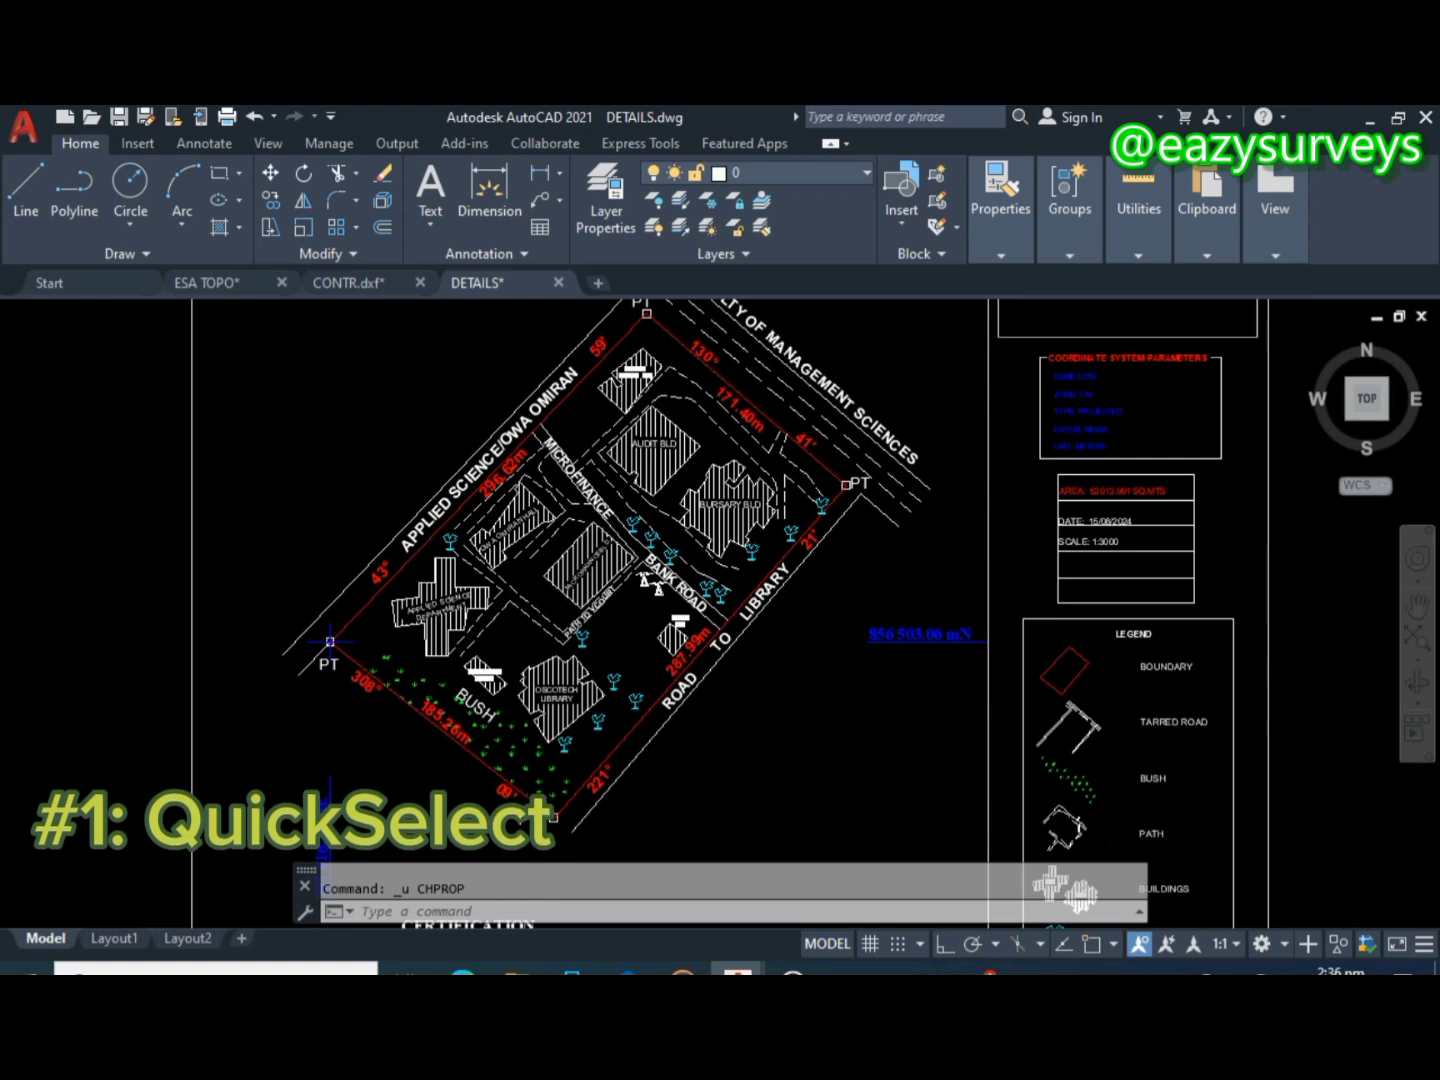
scroll(583, 669, up, 2)
middle_drag(175, 625, 202, 668)
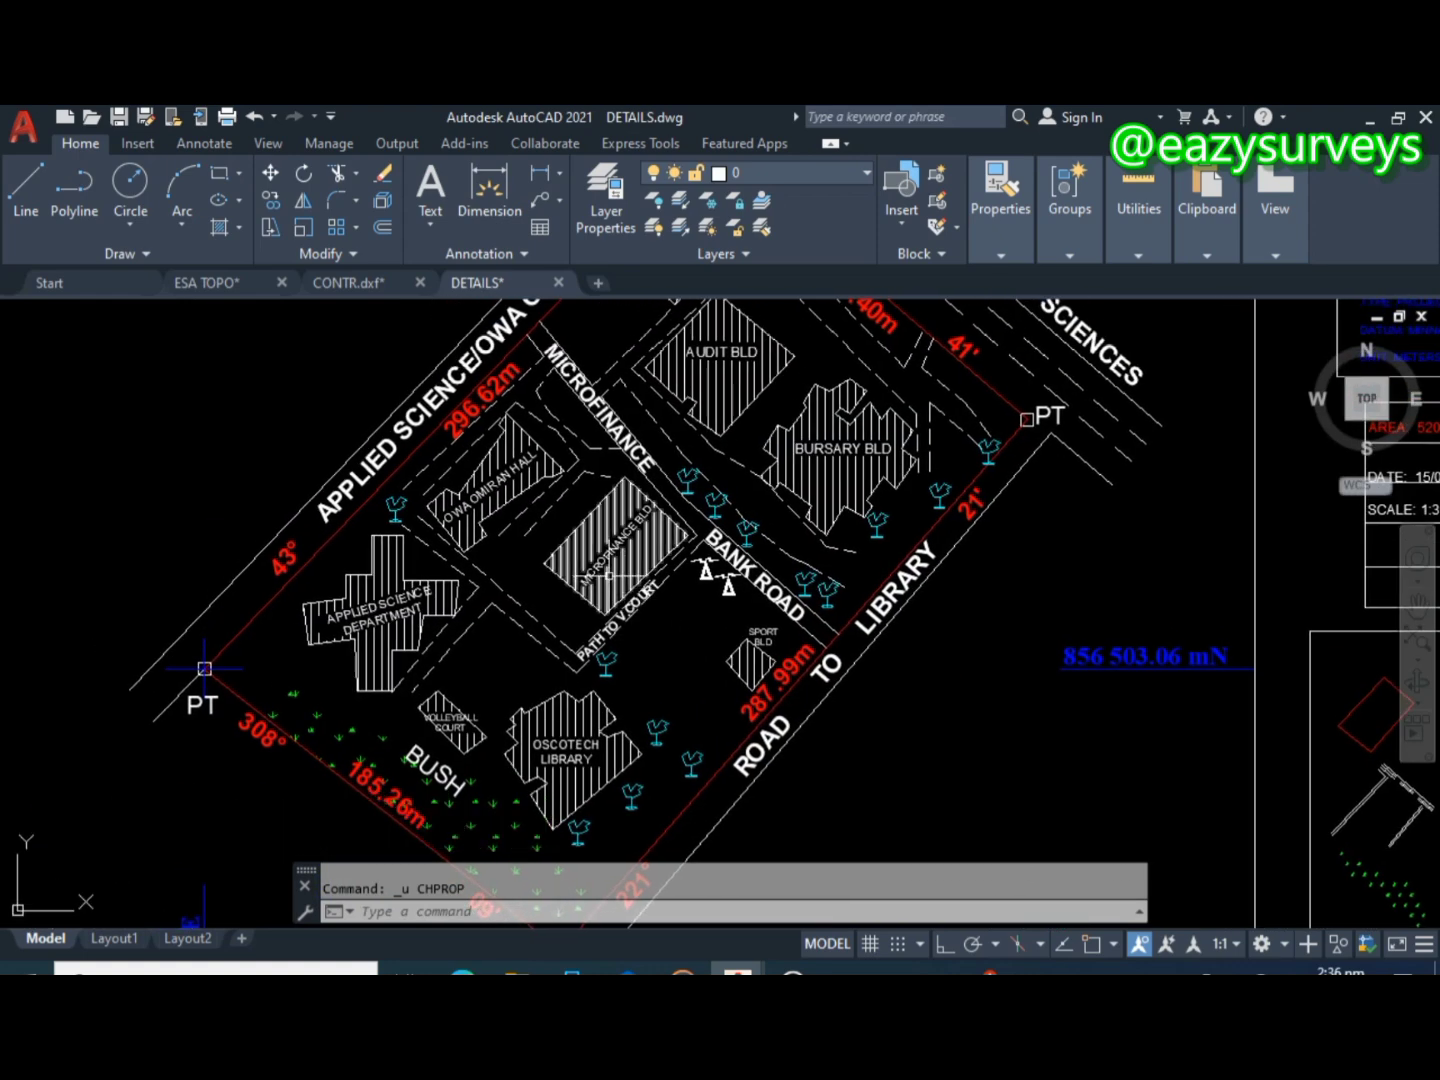
scroll(202, 668, down, 5)
scroll(615, 560, up, 4)
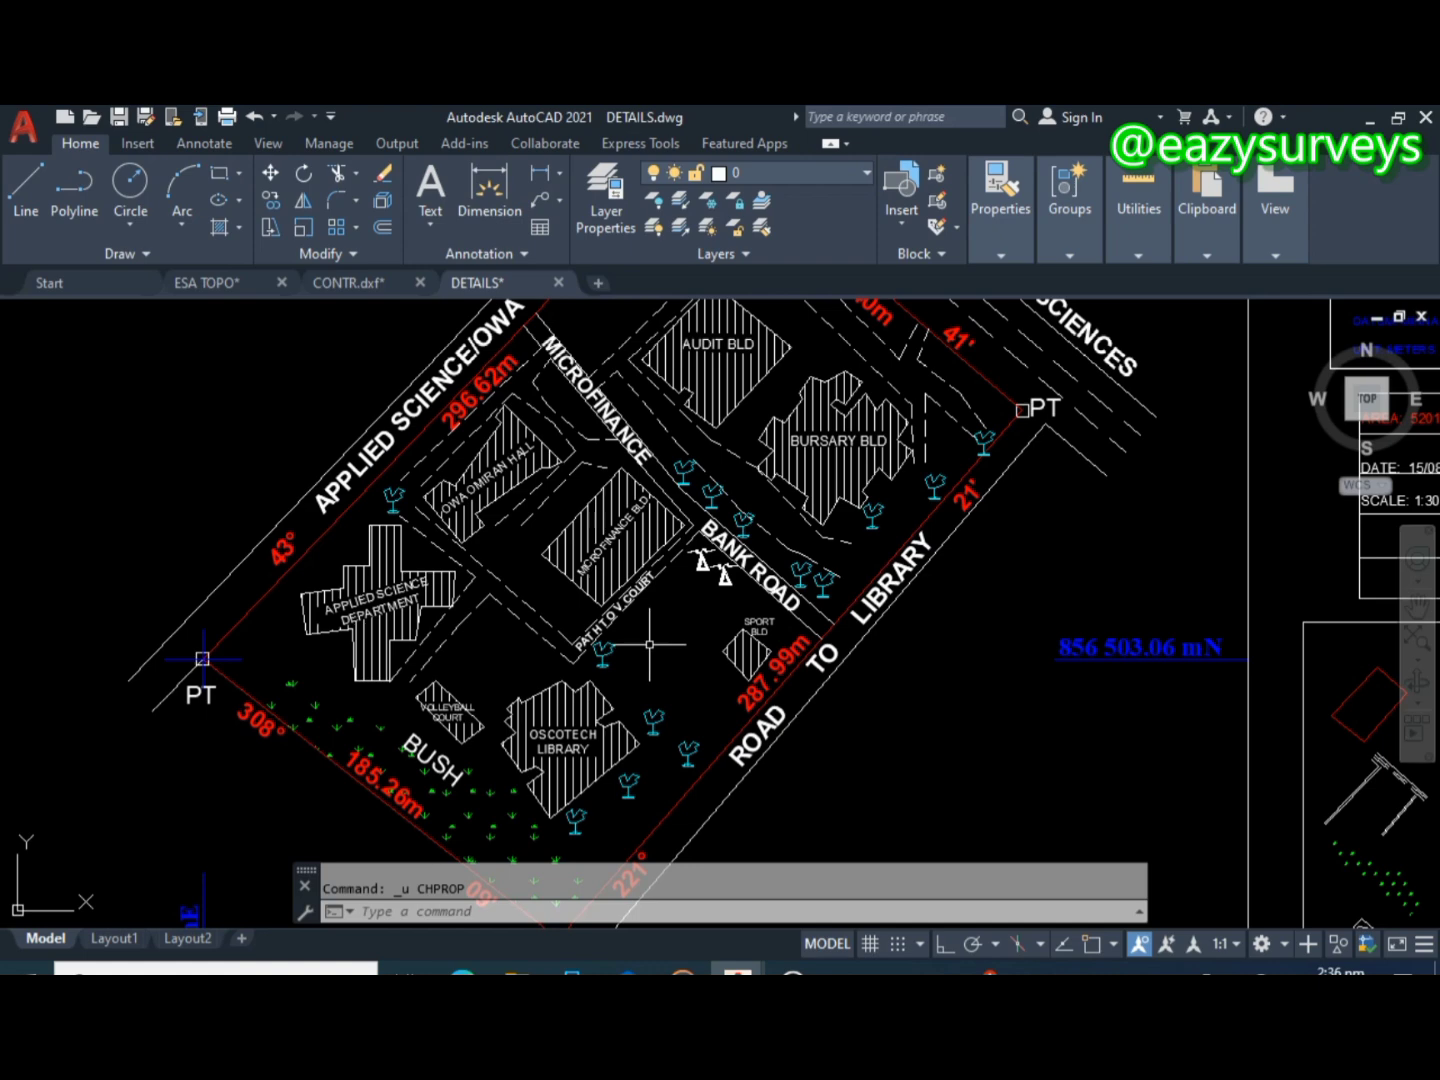
scroll(650, 645, up, 4)
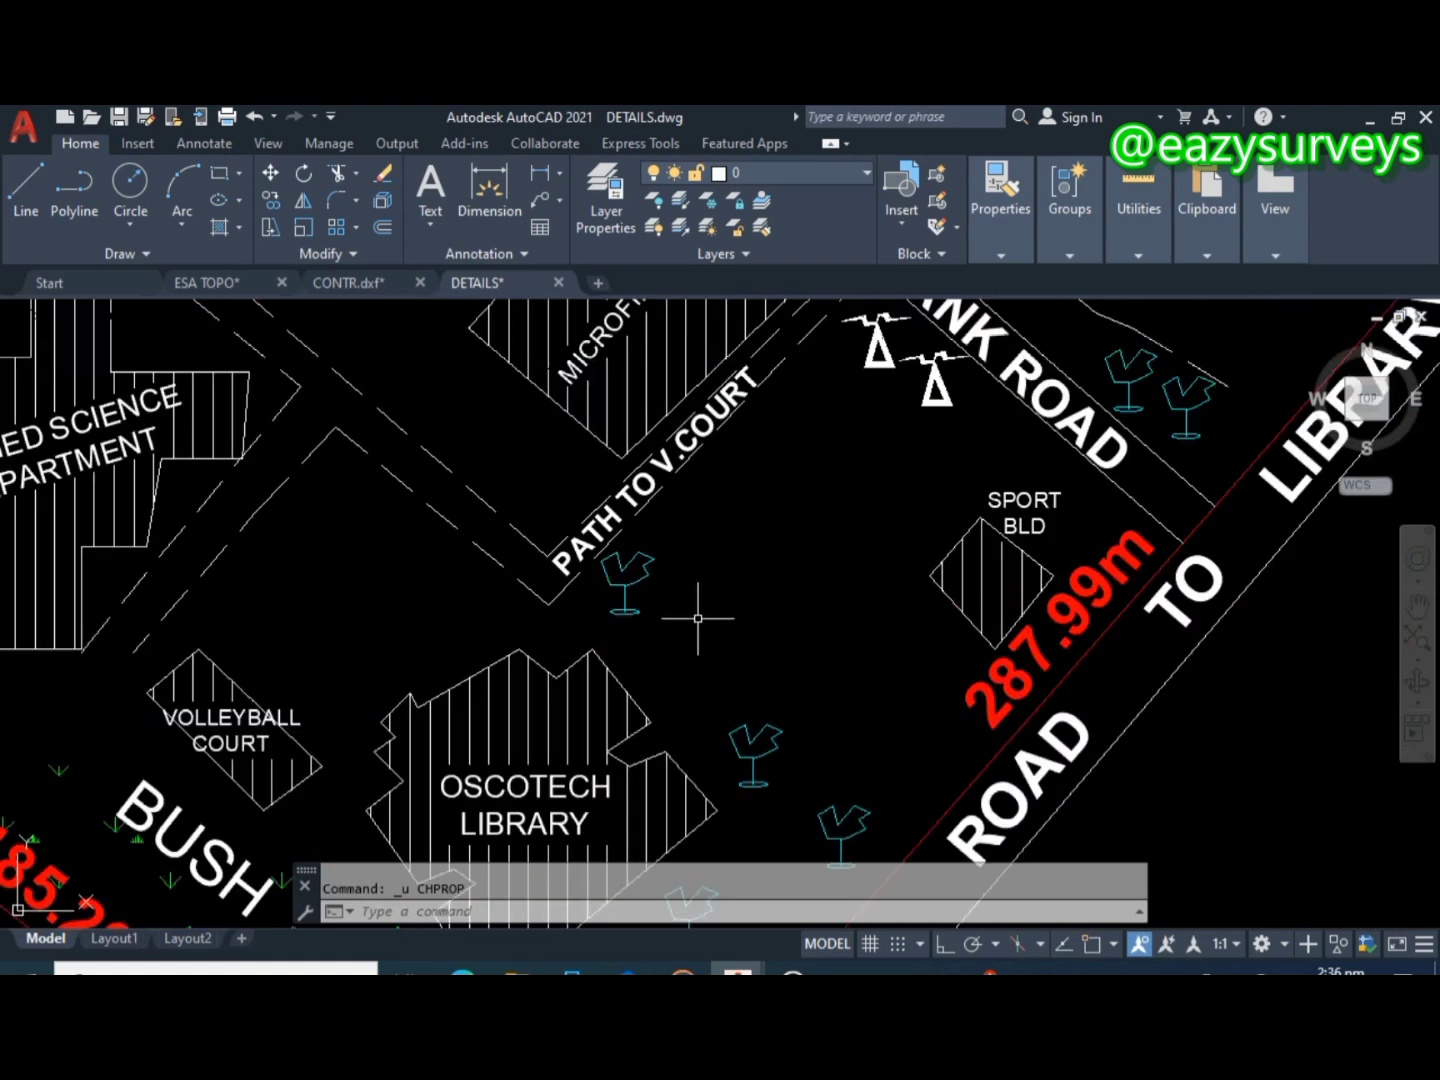
- Compare the tree symbols in the legend with the trees around the Oscotech Library and the nearby bush area
scroll(596, 600, down, 8)
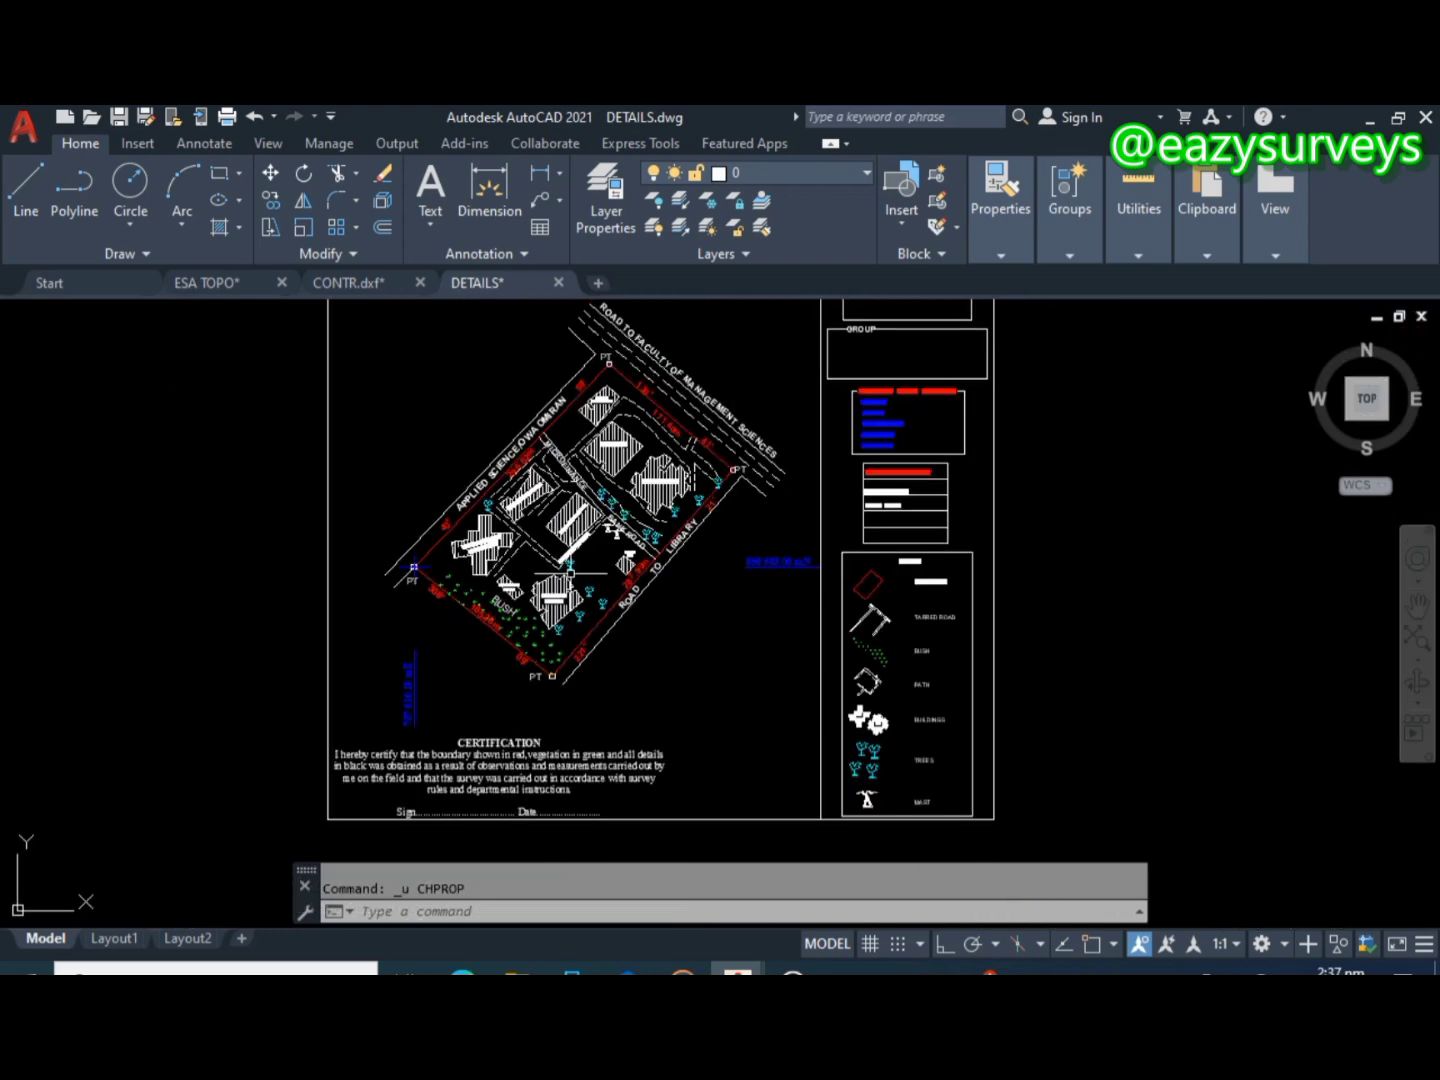
scroll(878, 770, up, 7)
scroll(835, 722, down, 5)
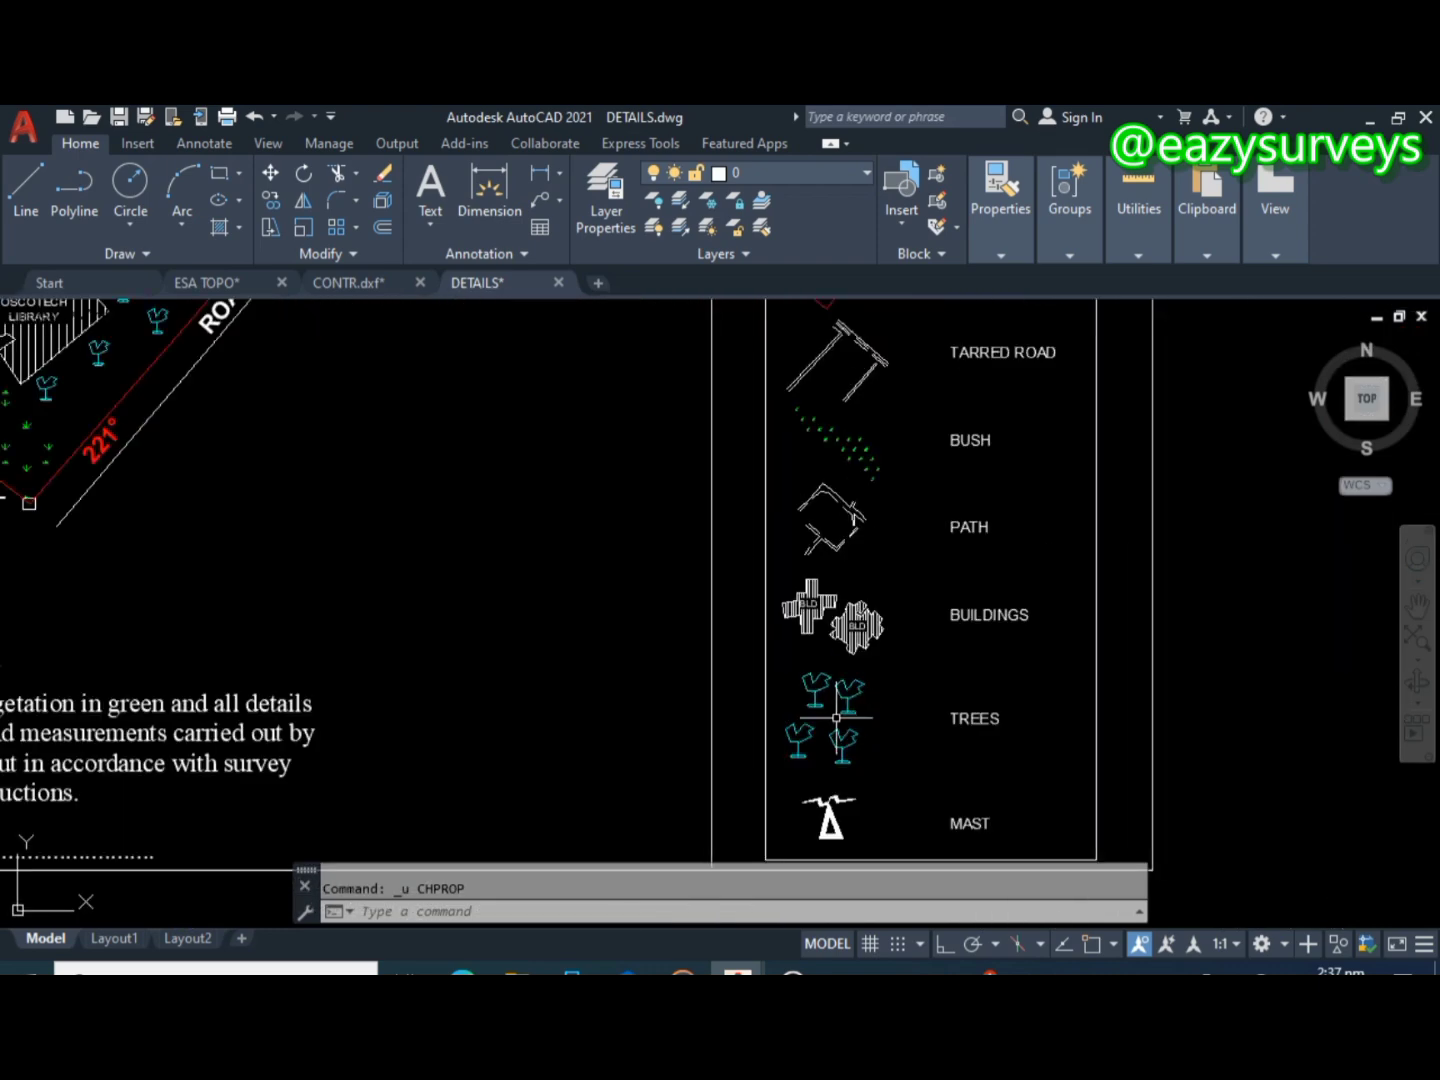
scroll(524, 537, up, 5)
scroll(524, 537, up, 4)
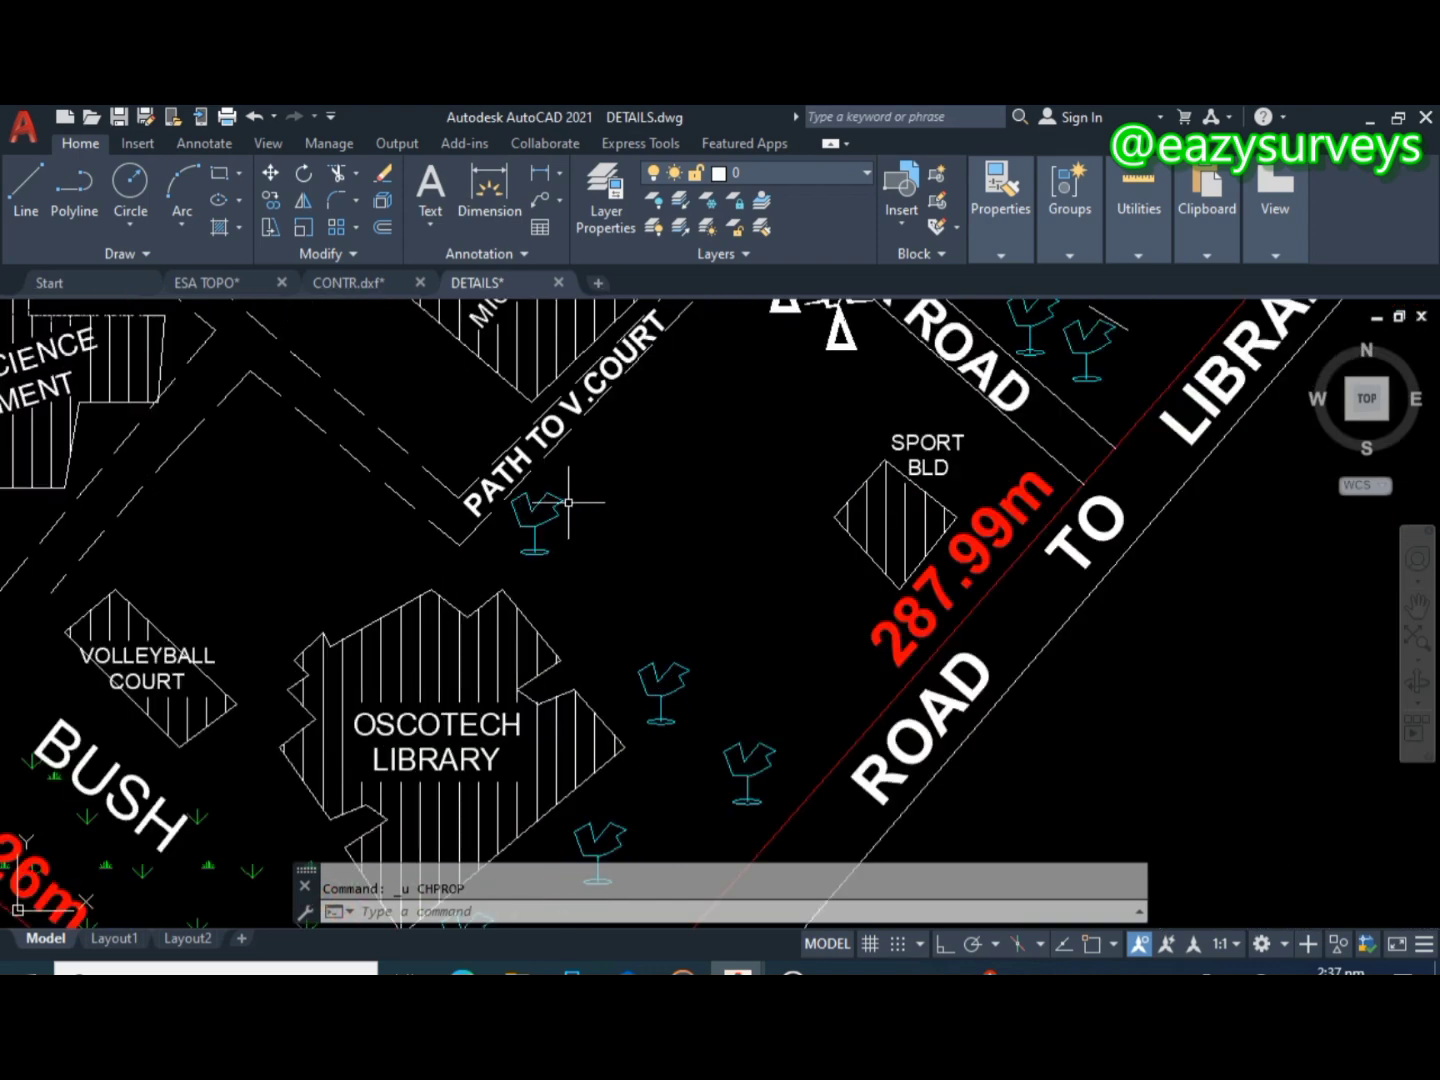
middle_drag(592, 490, 675, 488)
scroll(675, 488, down, 2)
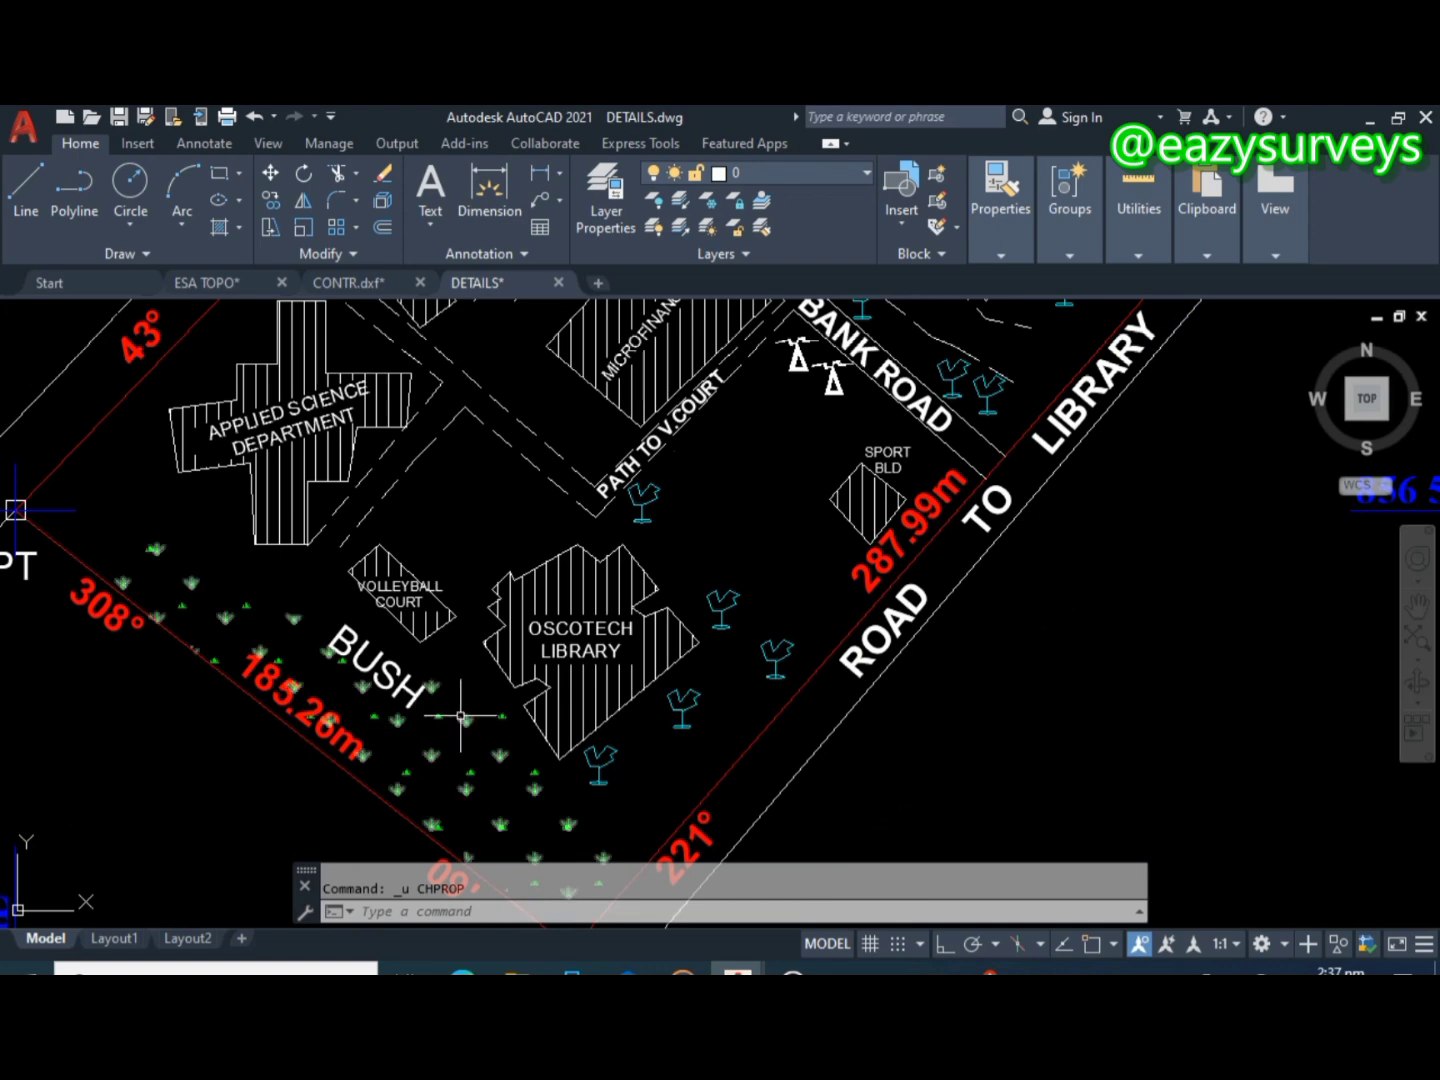
middle_drag(454, 714, 447, 678)
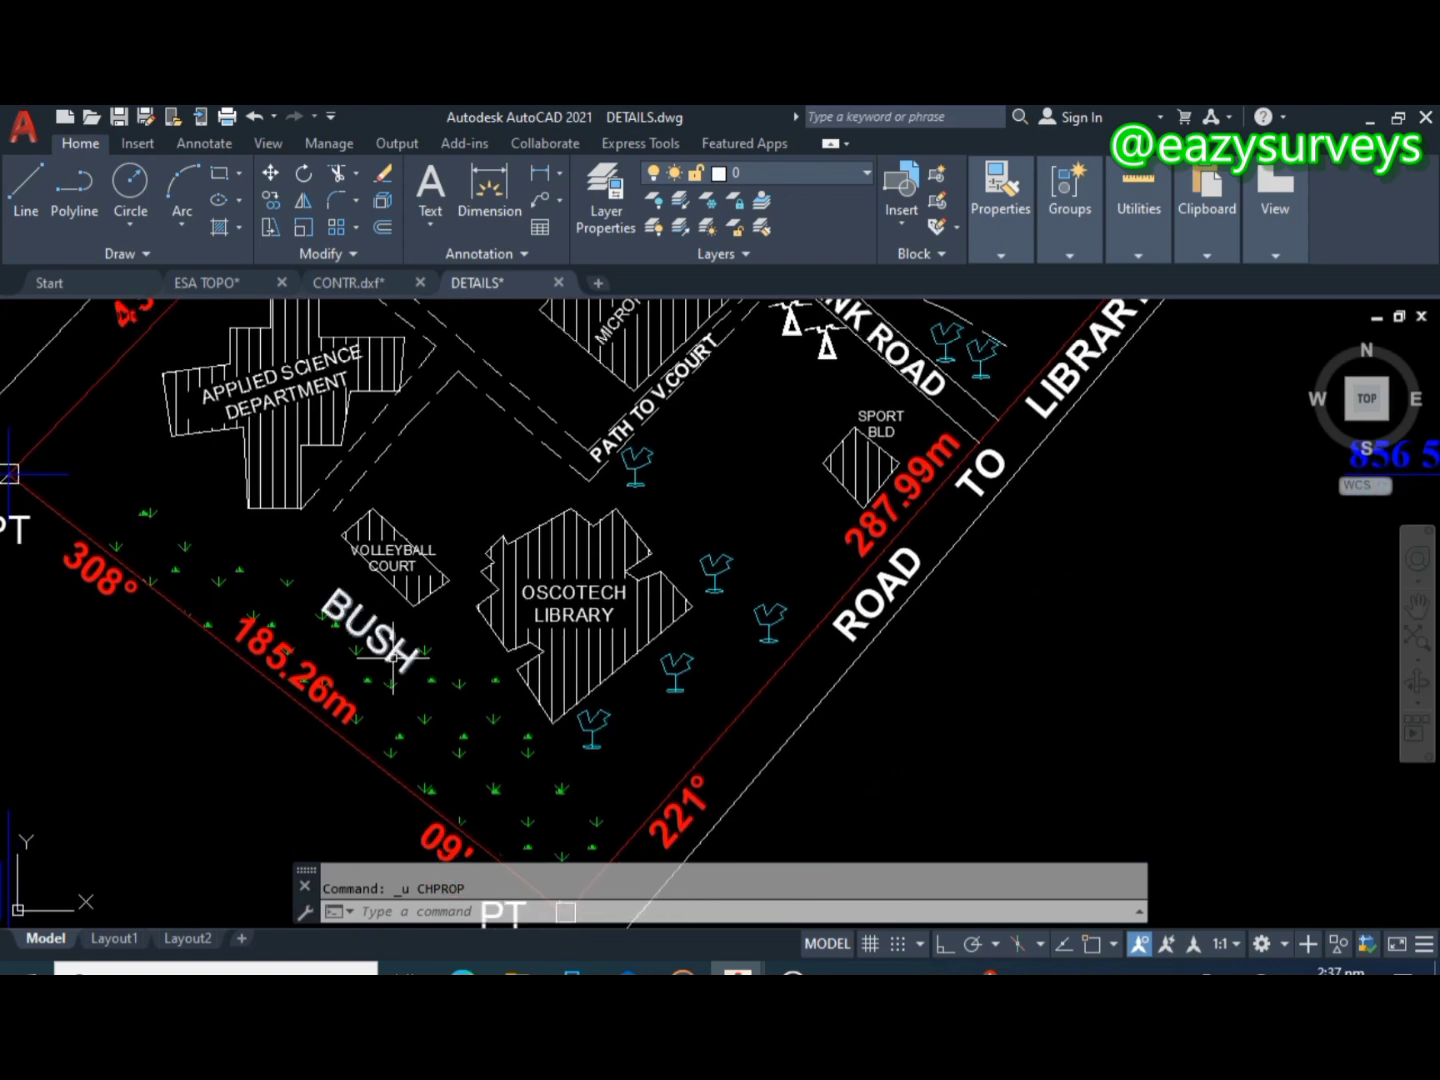
scroll(640, 450, up, 2)
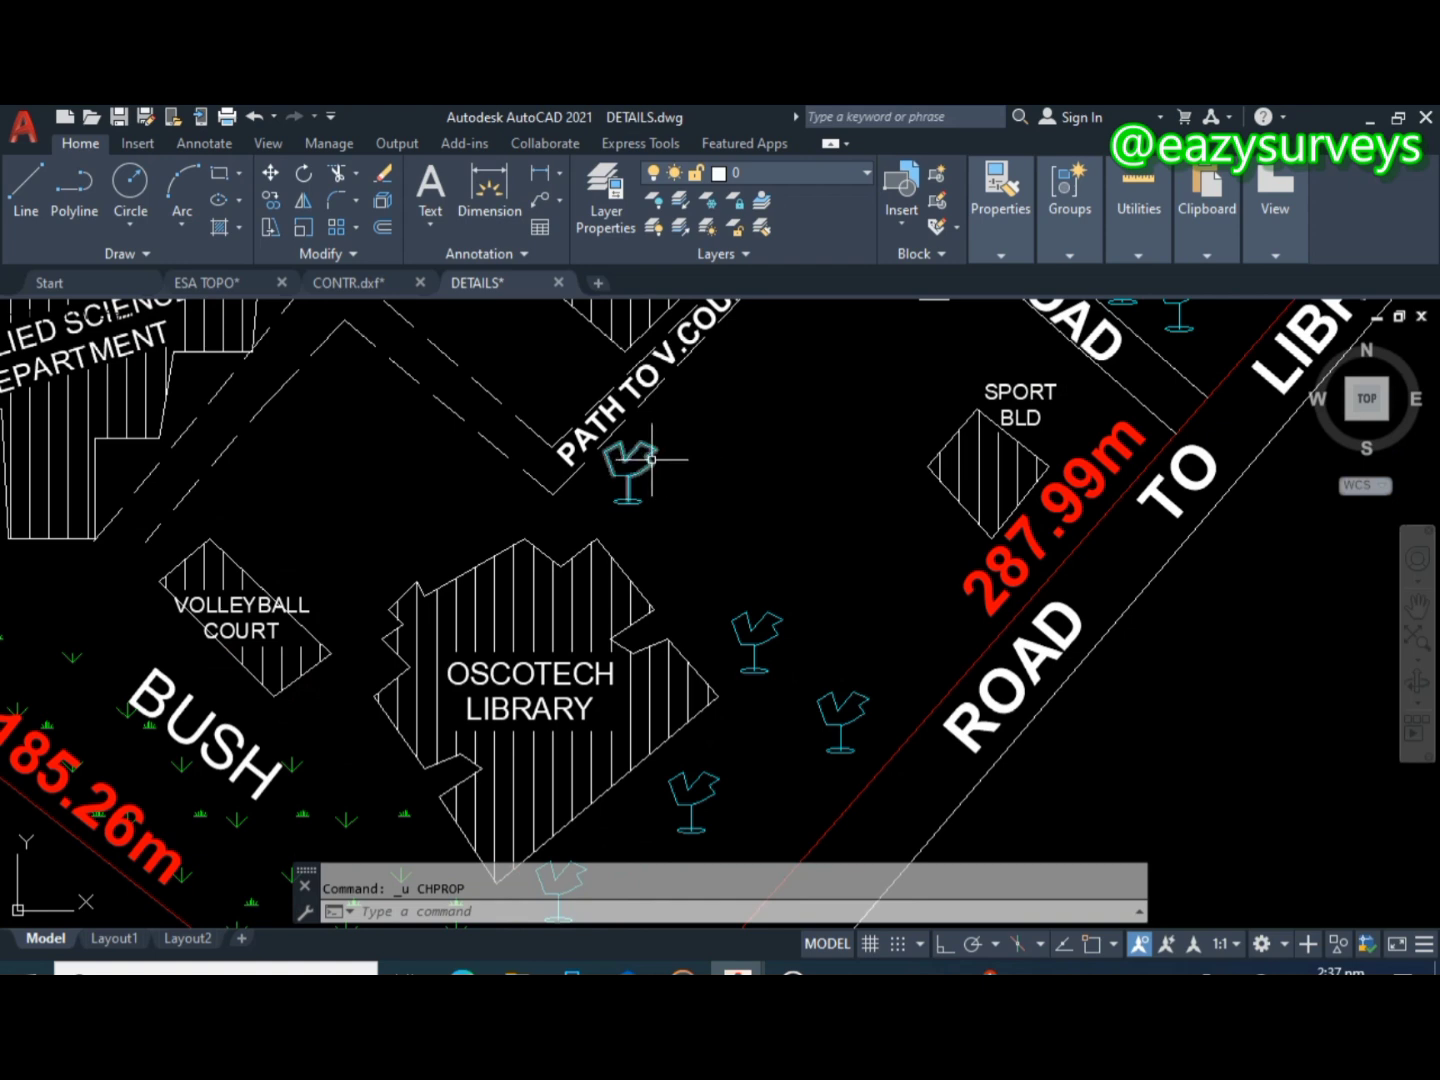
- Select the tree symbol at the lower end of the path to V.Court and check its object color
click(650, 459)
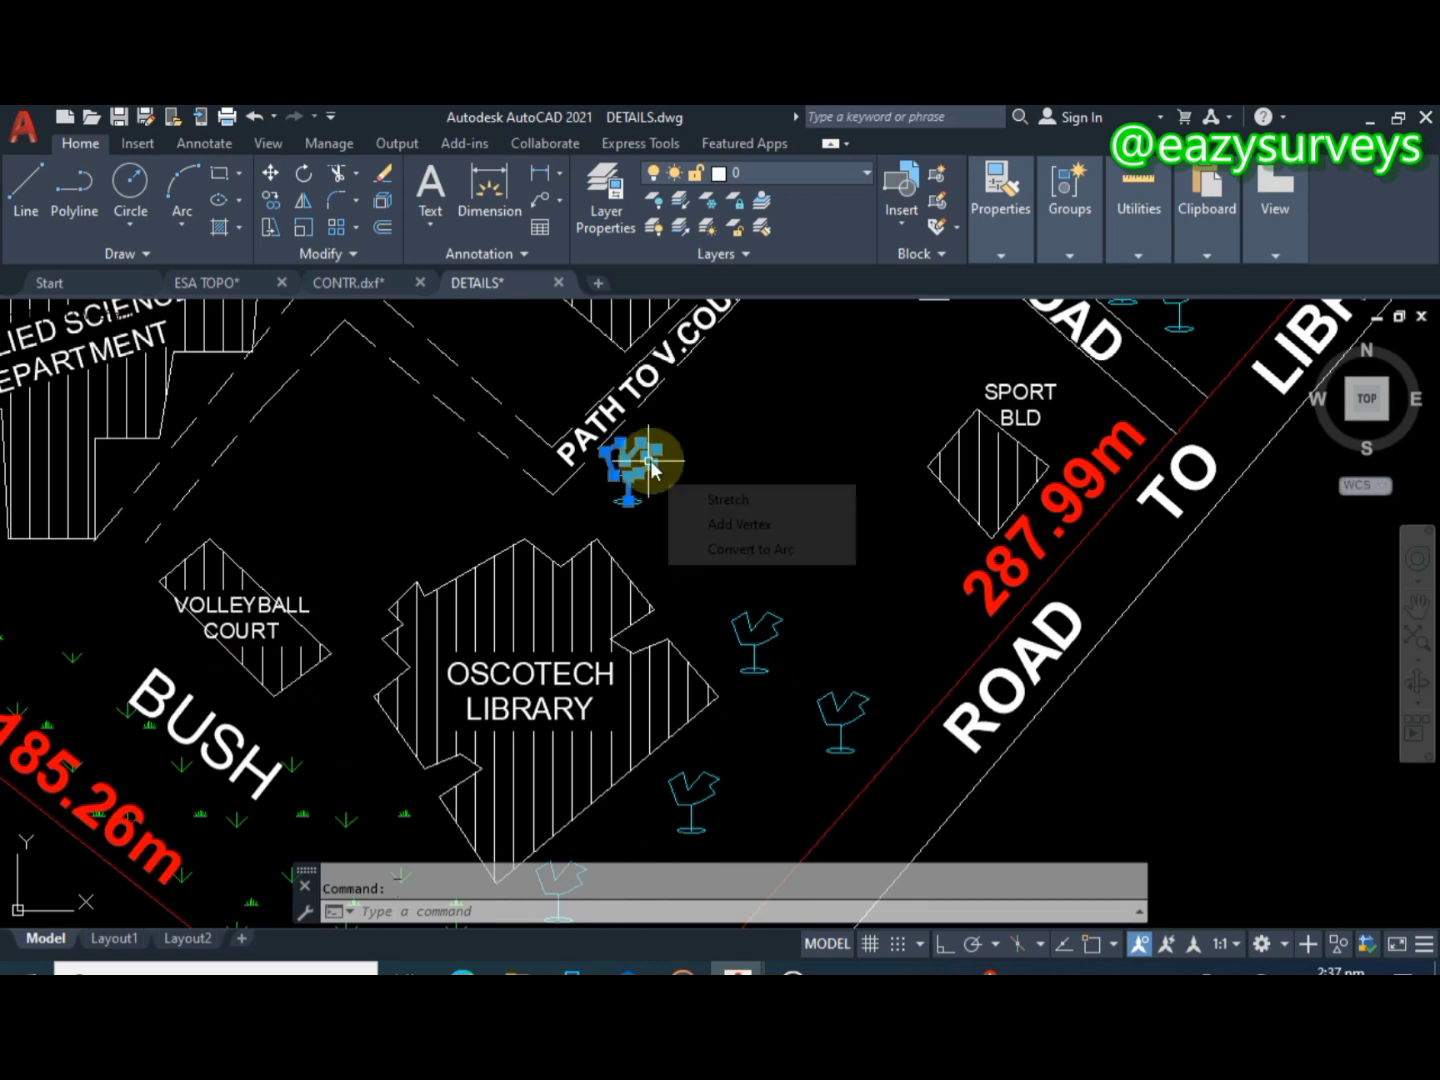
click(987, 241)
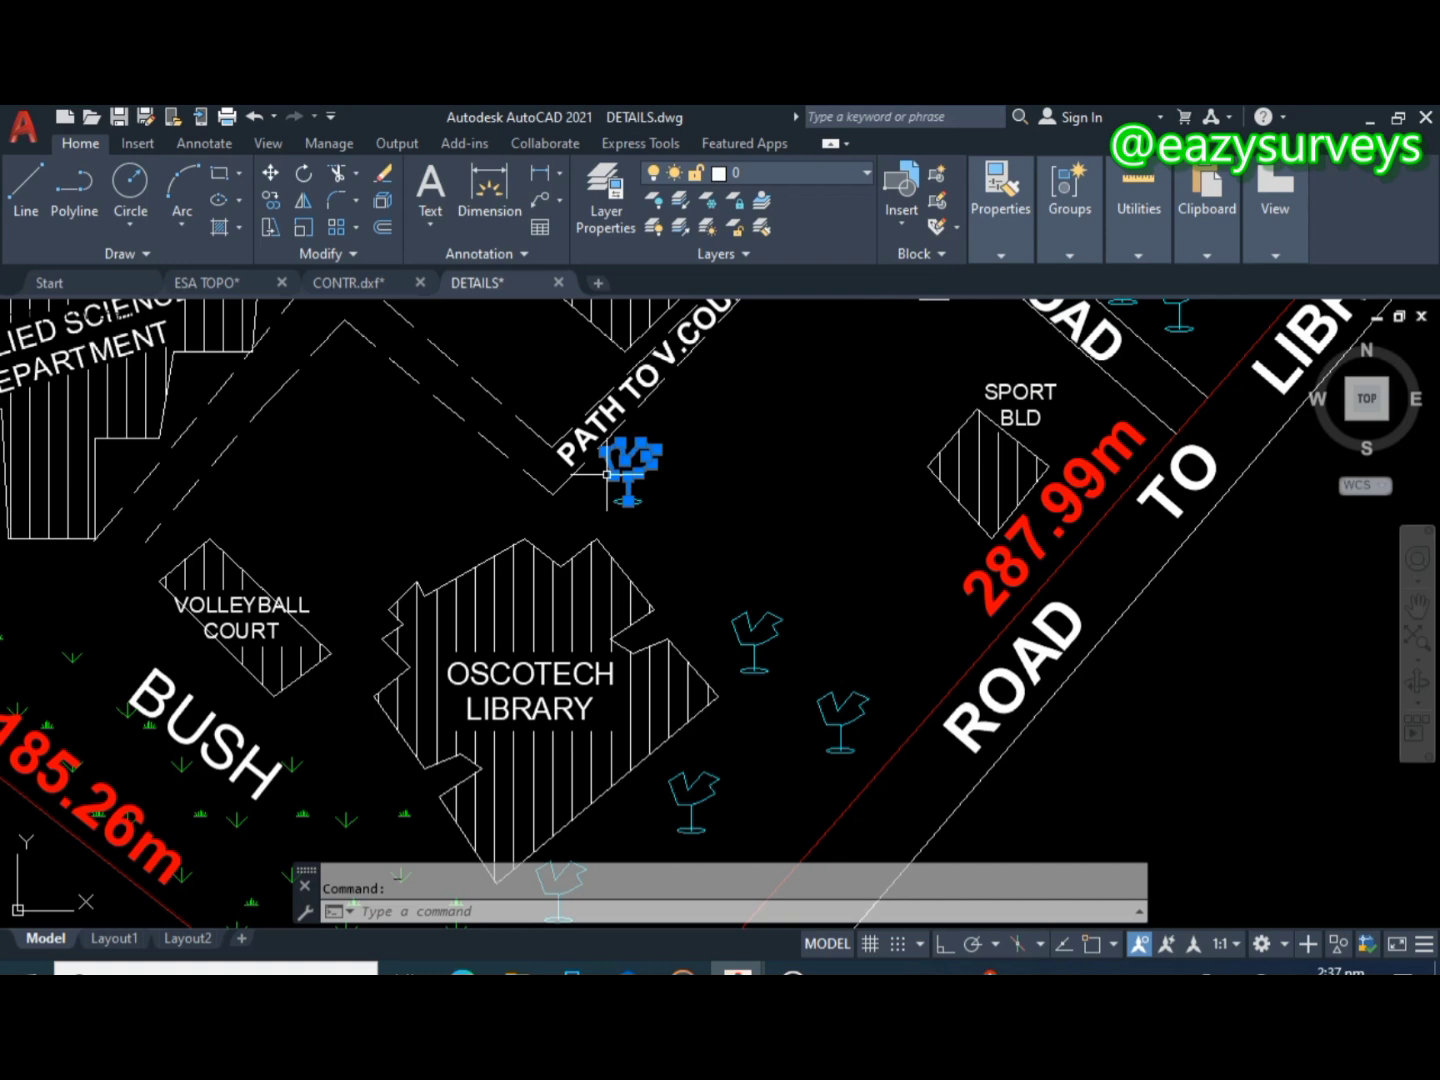
click(985, 238)
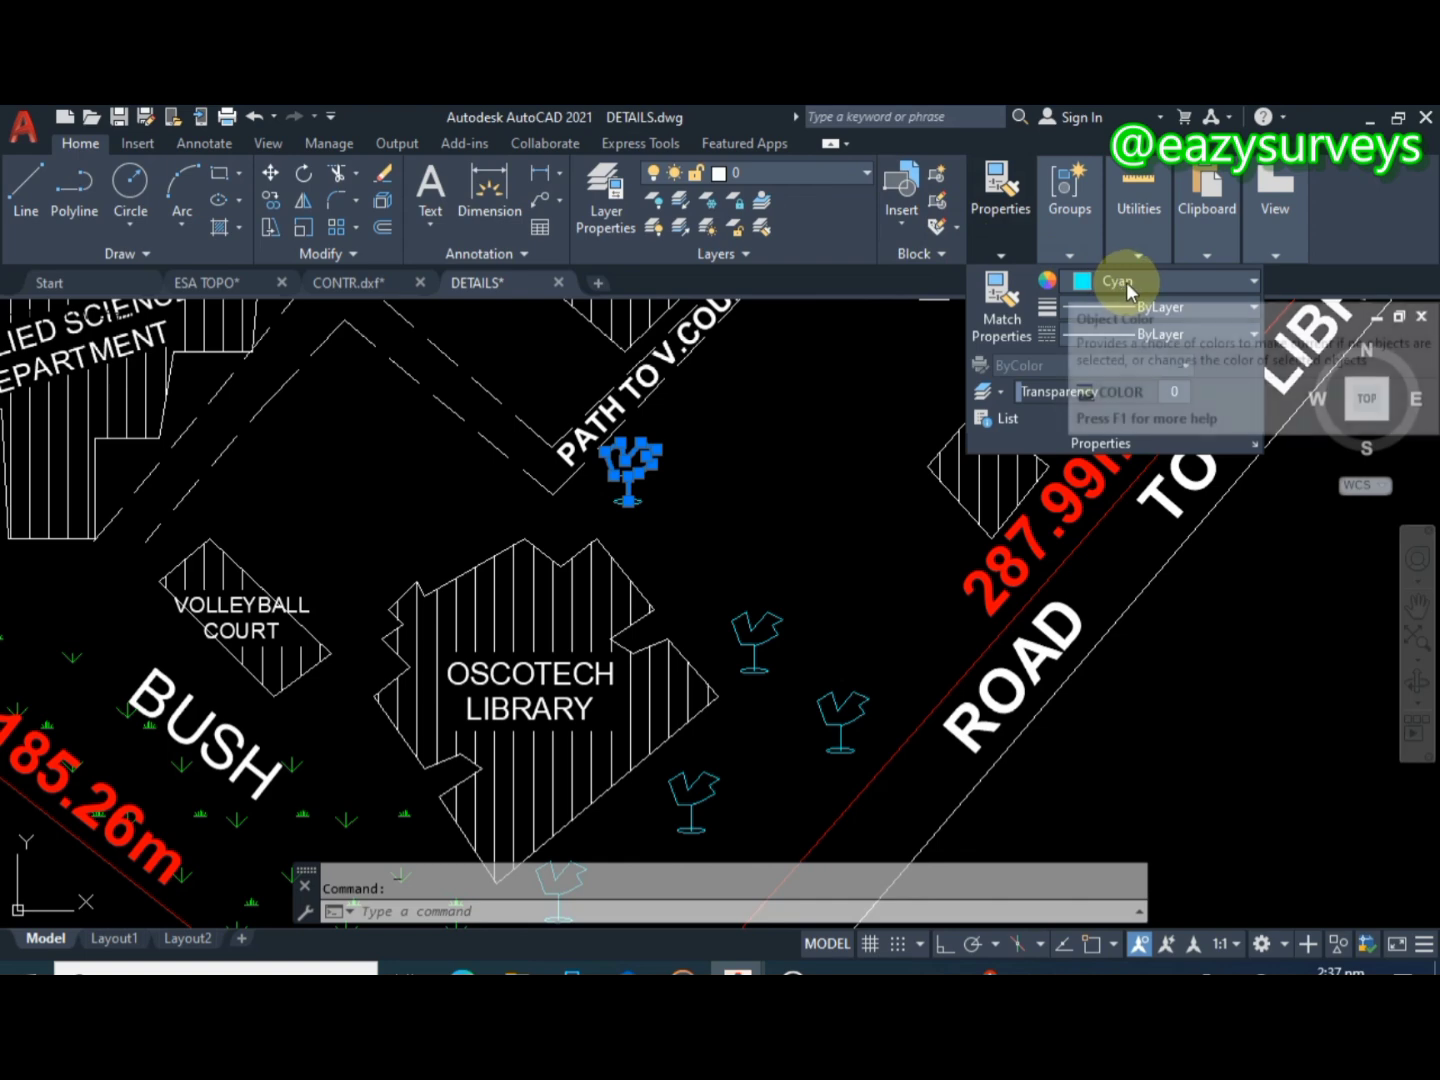
scroll(643, 482, down, 2)
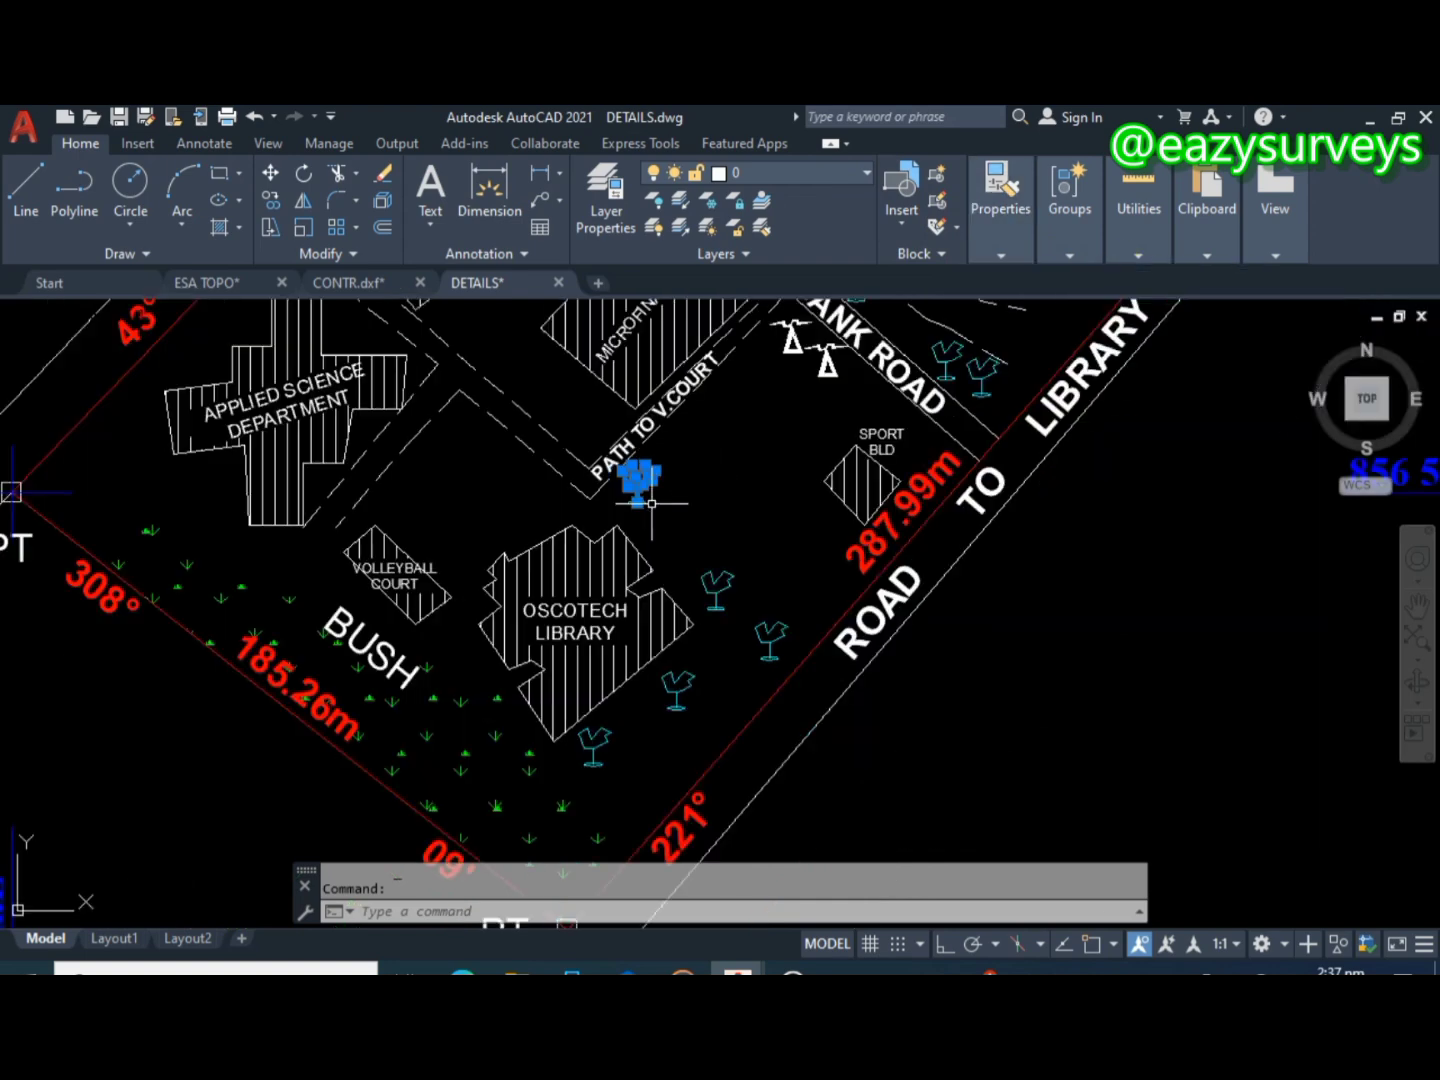
scroll(637, 481, up, 4)
scroll(634, 527, down, 2)
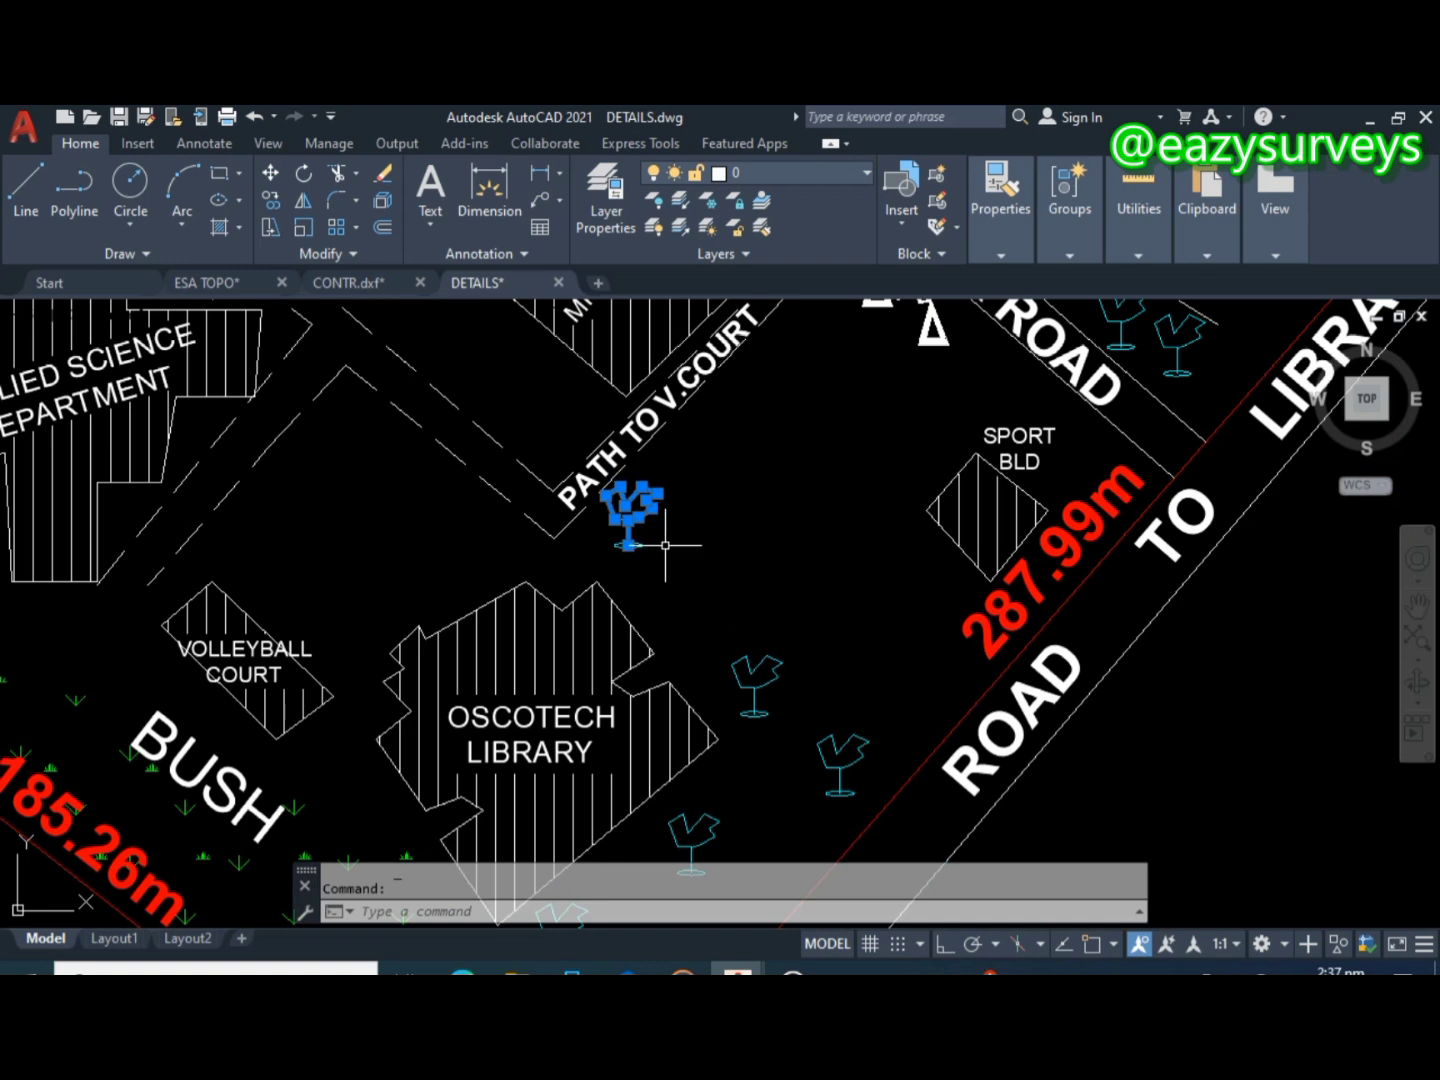
- Try recoloring three individually selected trees near the Oscotech Library green, and clear the selection
click(660, 557)
click(576, 480)
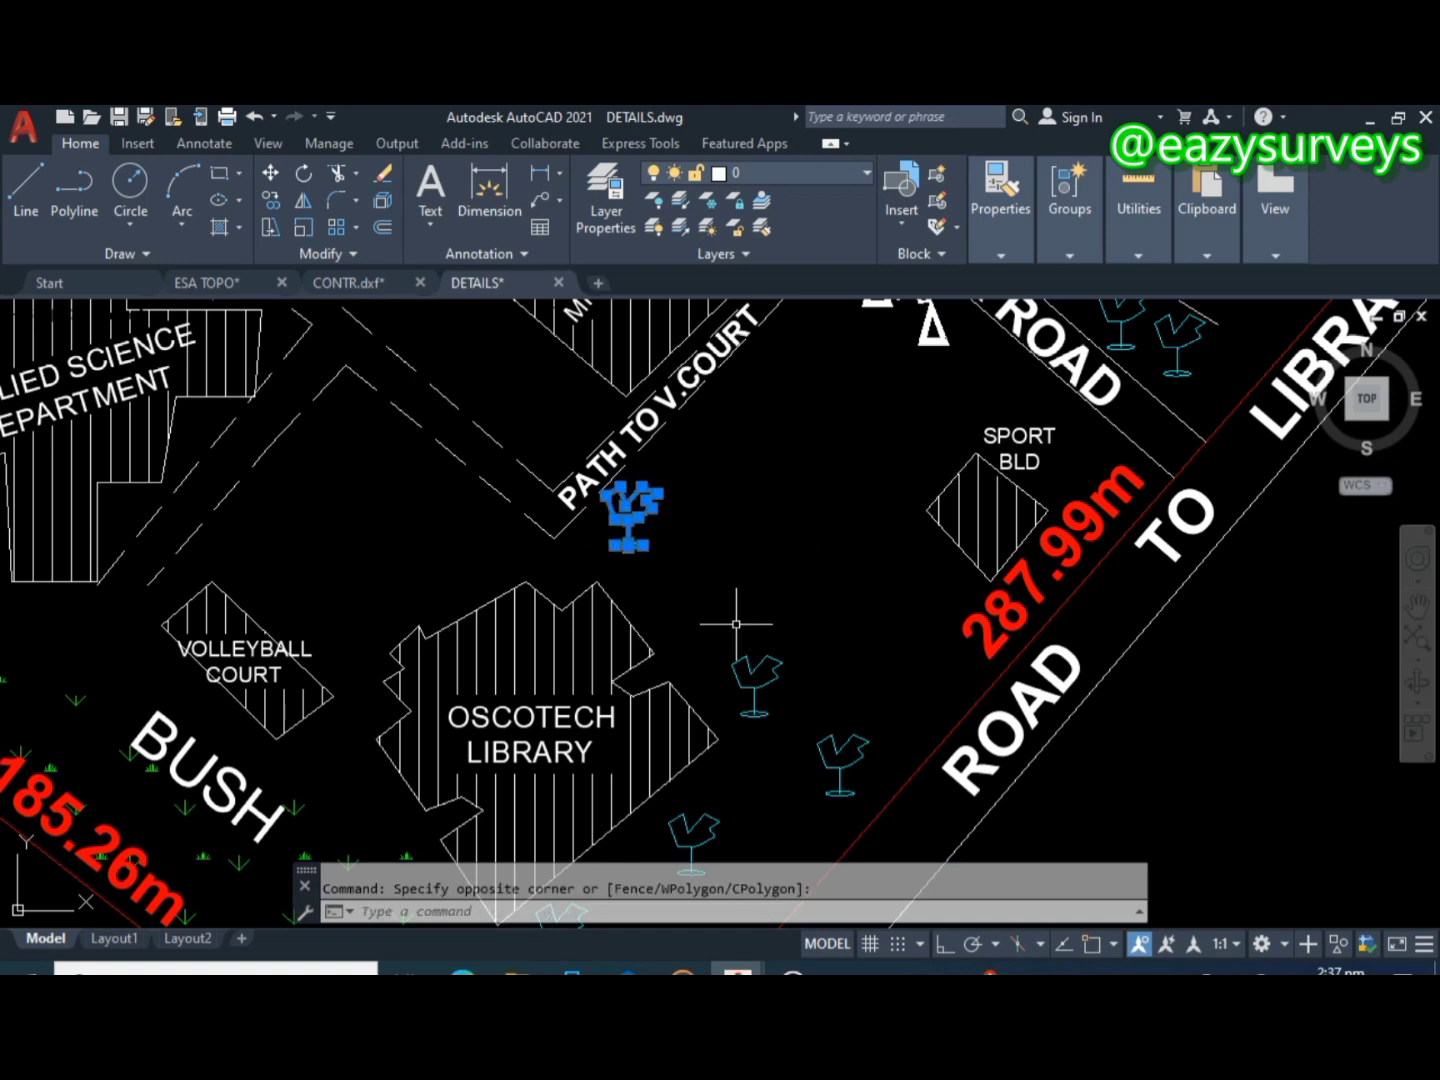
click(813, 757)
click(790, 742)
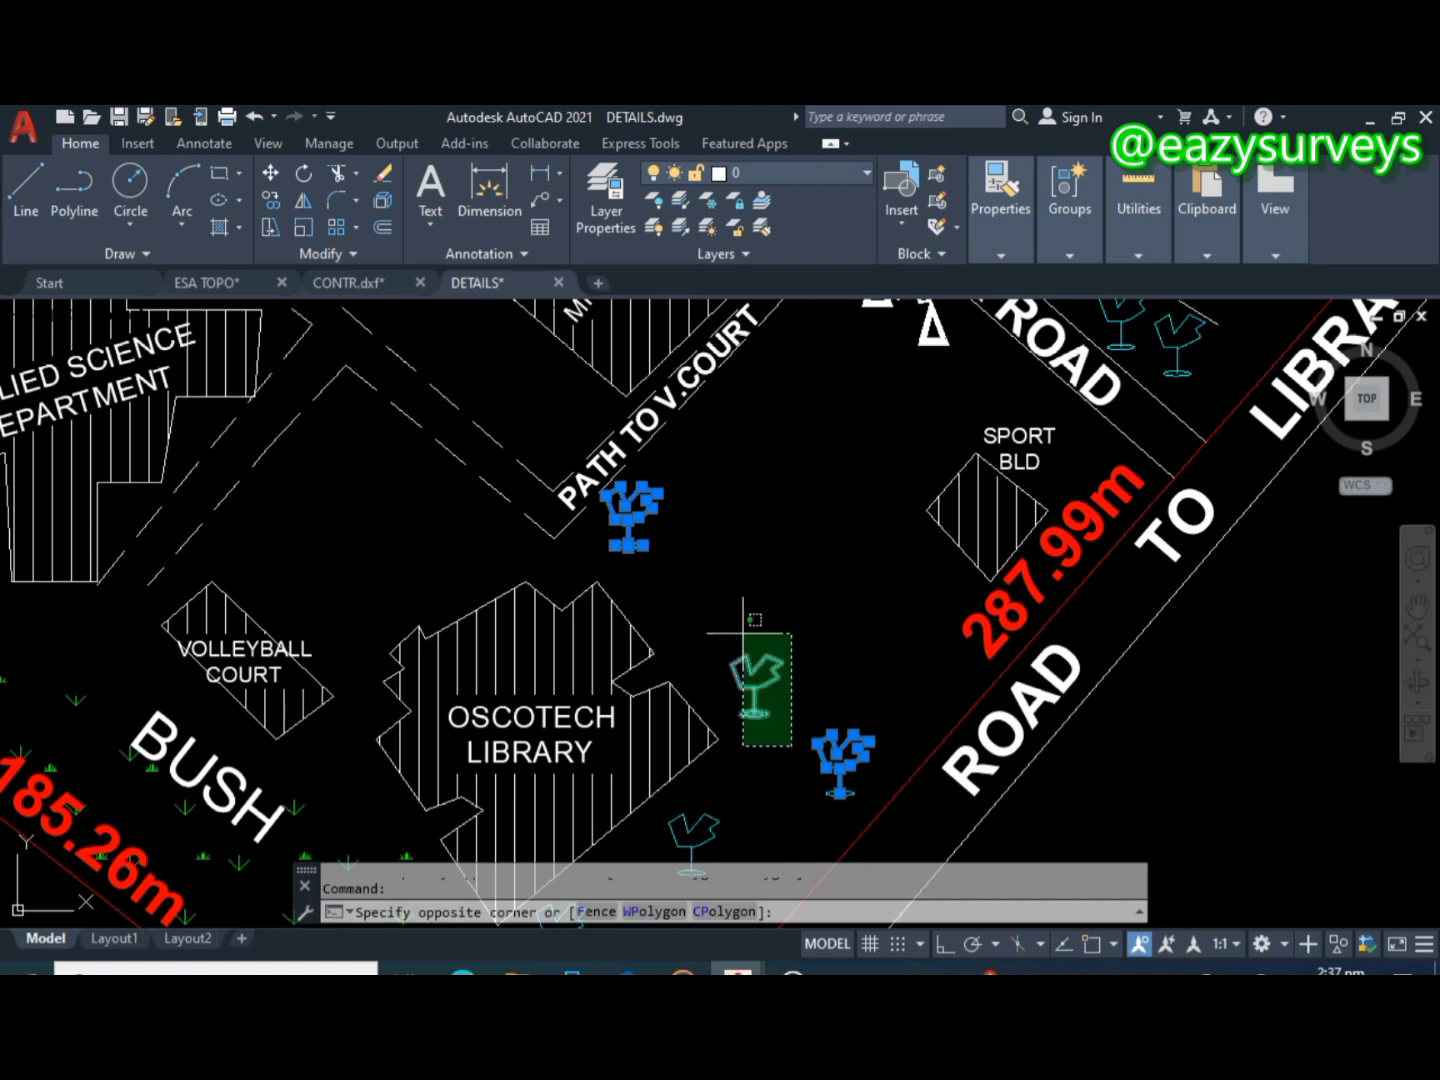
click(753, 628)
mouse_move(1000, 205)
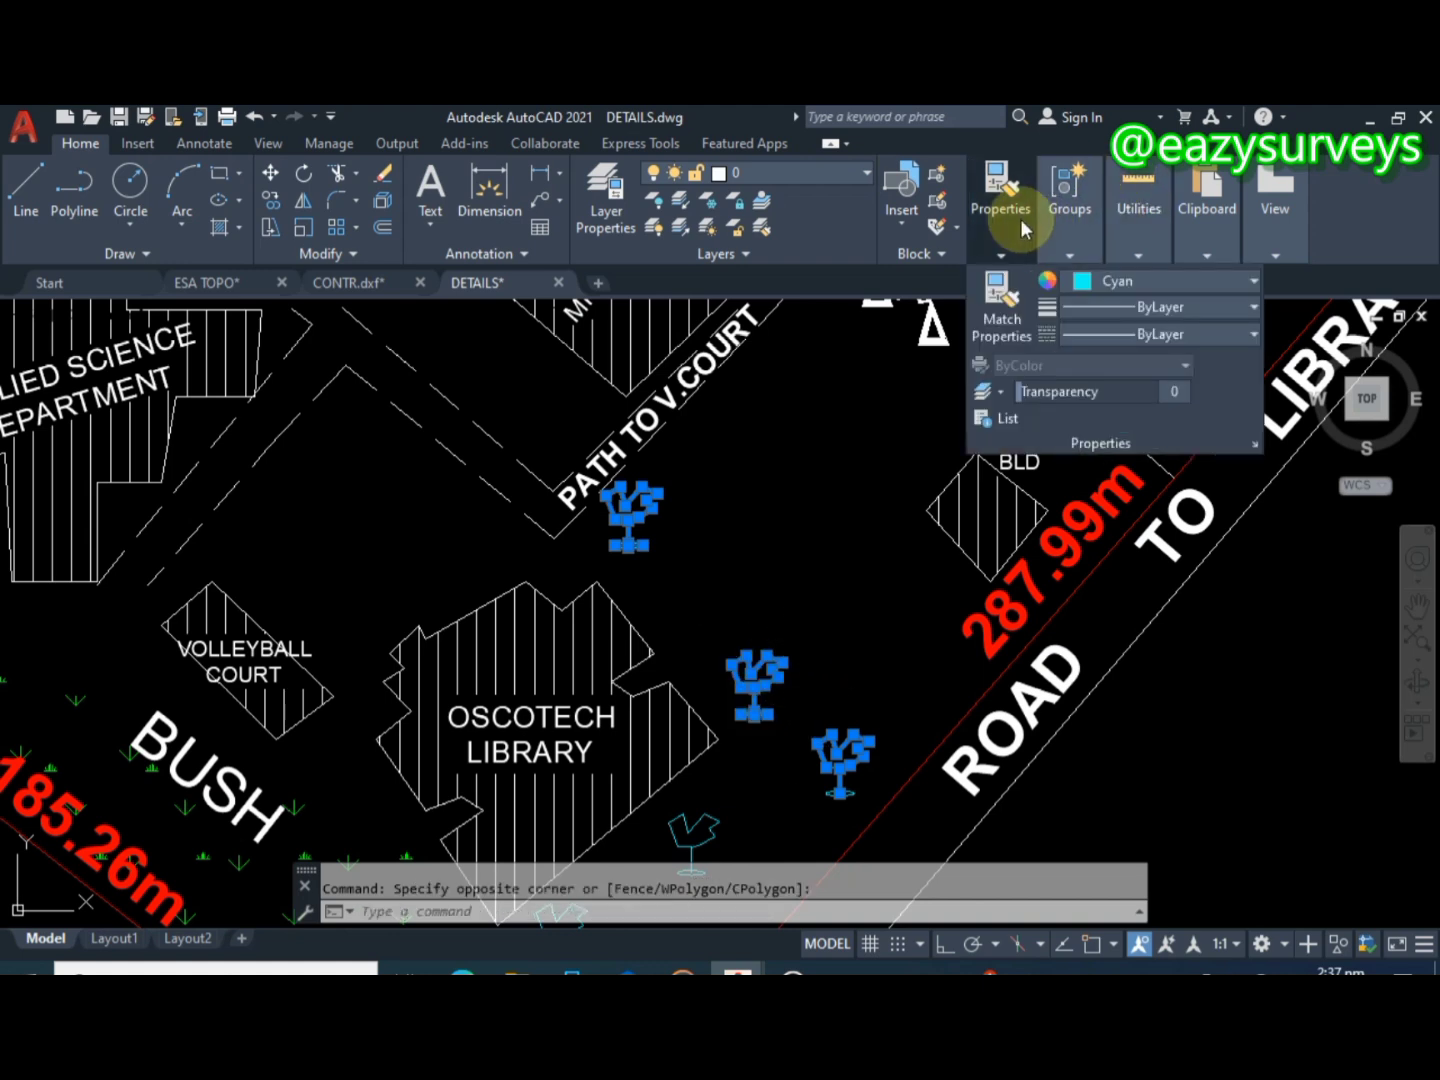
click(1086, 284)
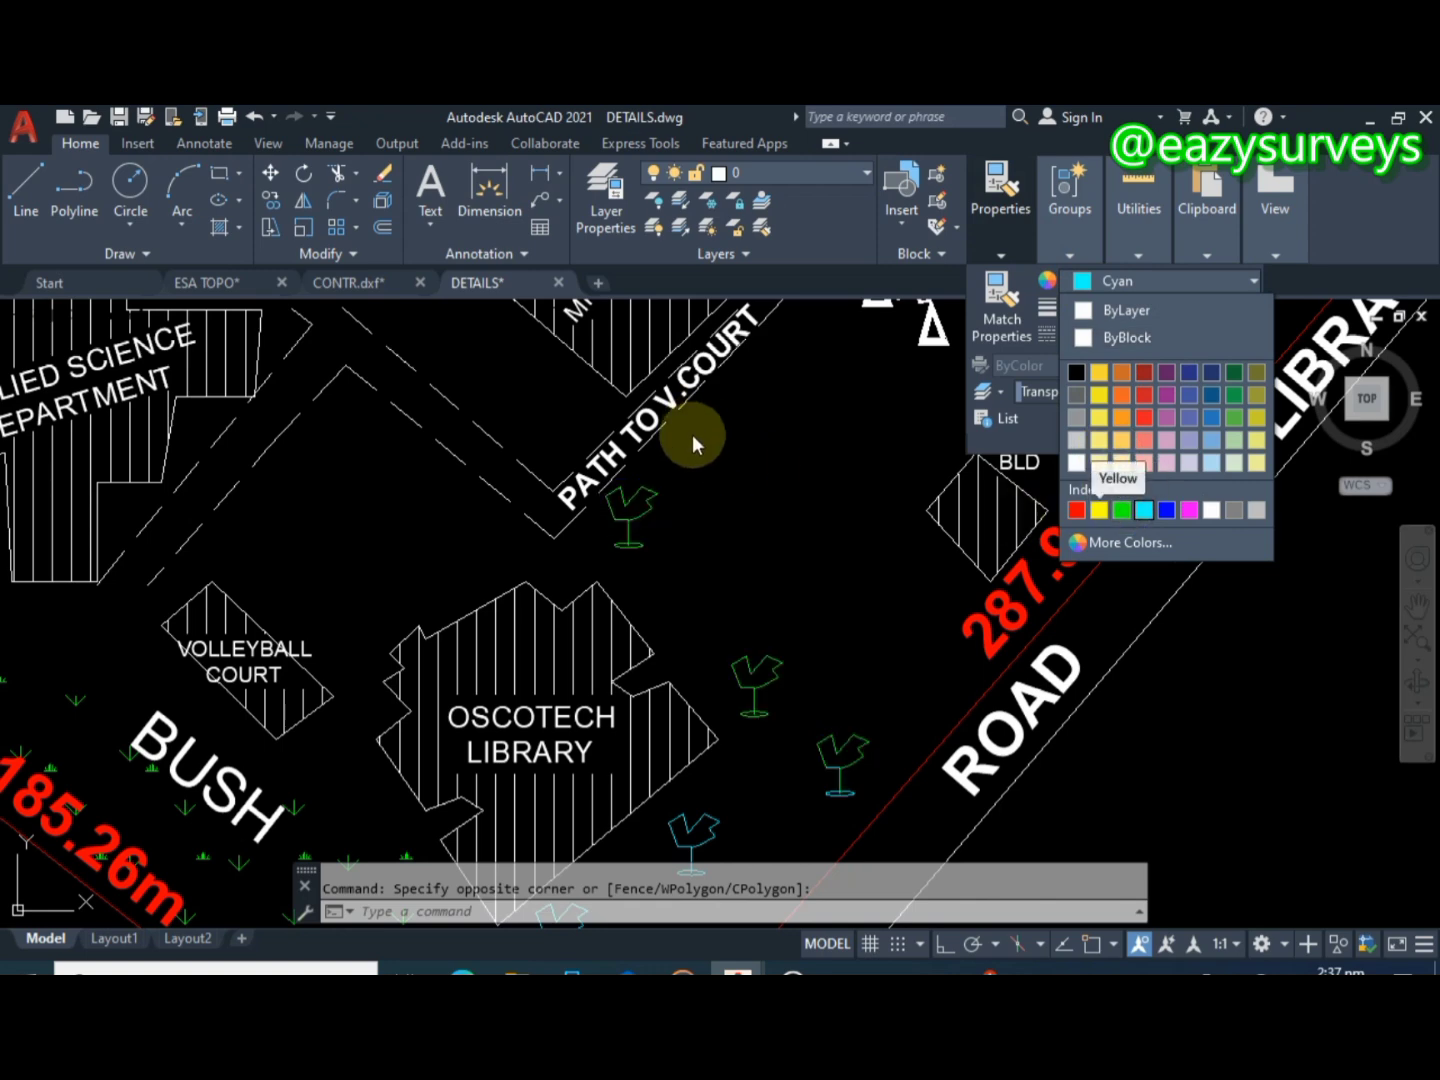
scroll(713, 488, down, 2)
key(Escape)
key(Escape)
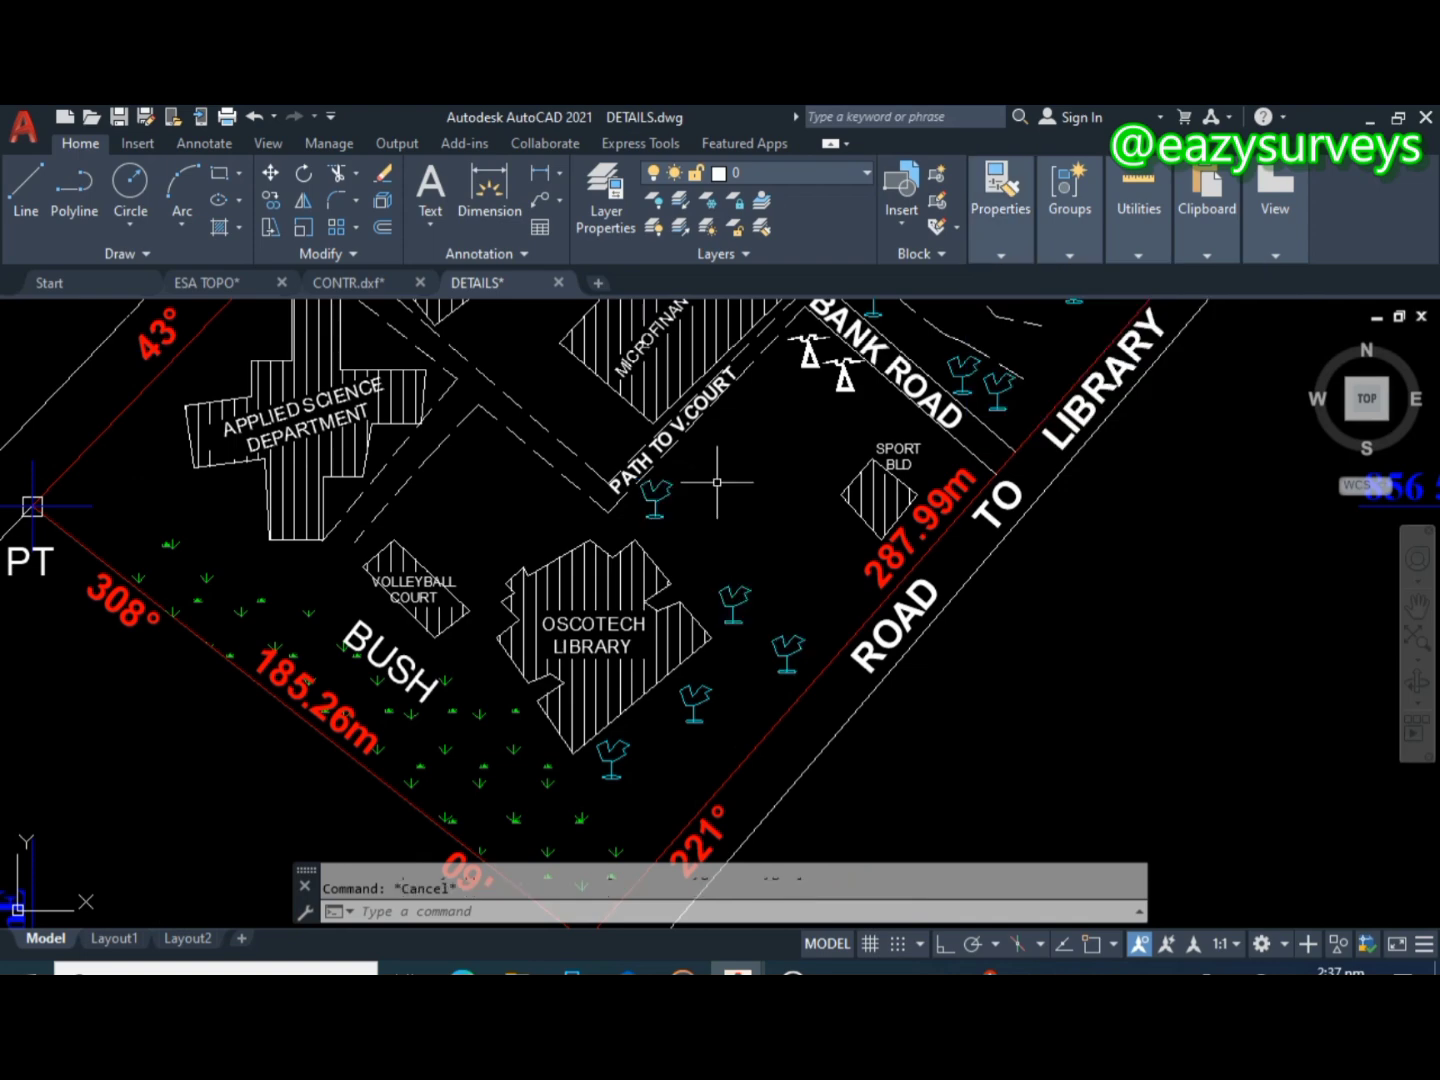
- Start Quick Select on the entire drawing with object type Multiple
scroll(733, 470, down, 3)
middle_drag(733, 470, 730, 569)
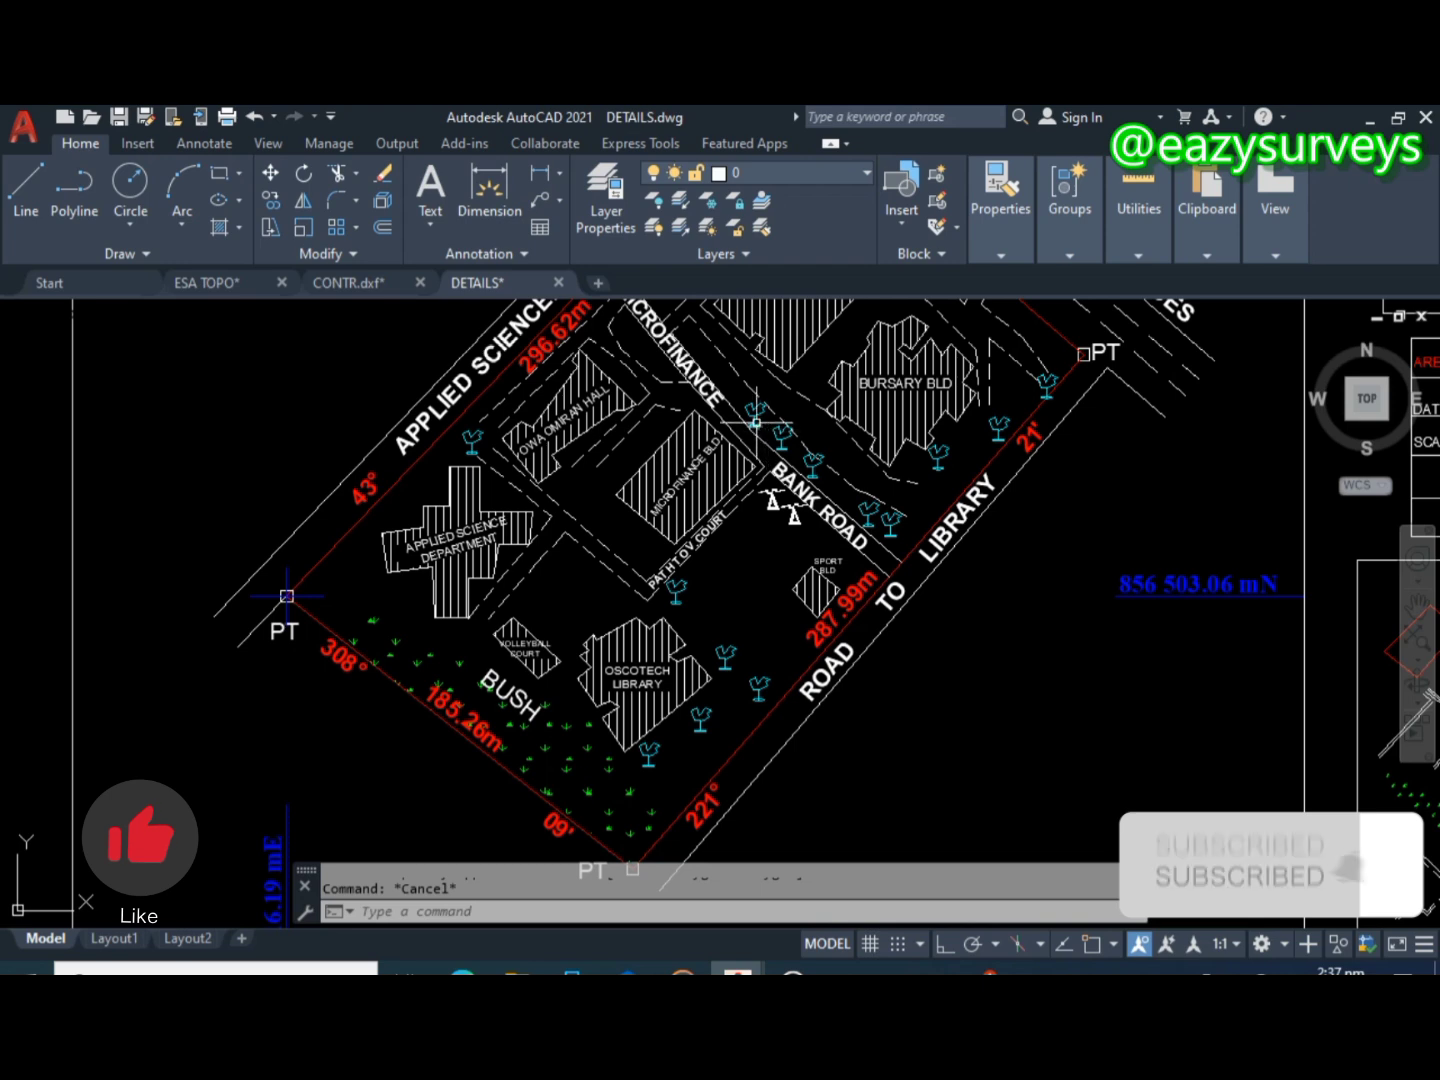
right_click(759, 538)
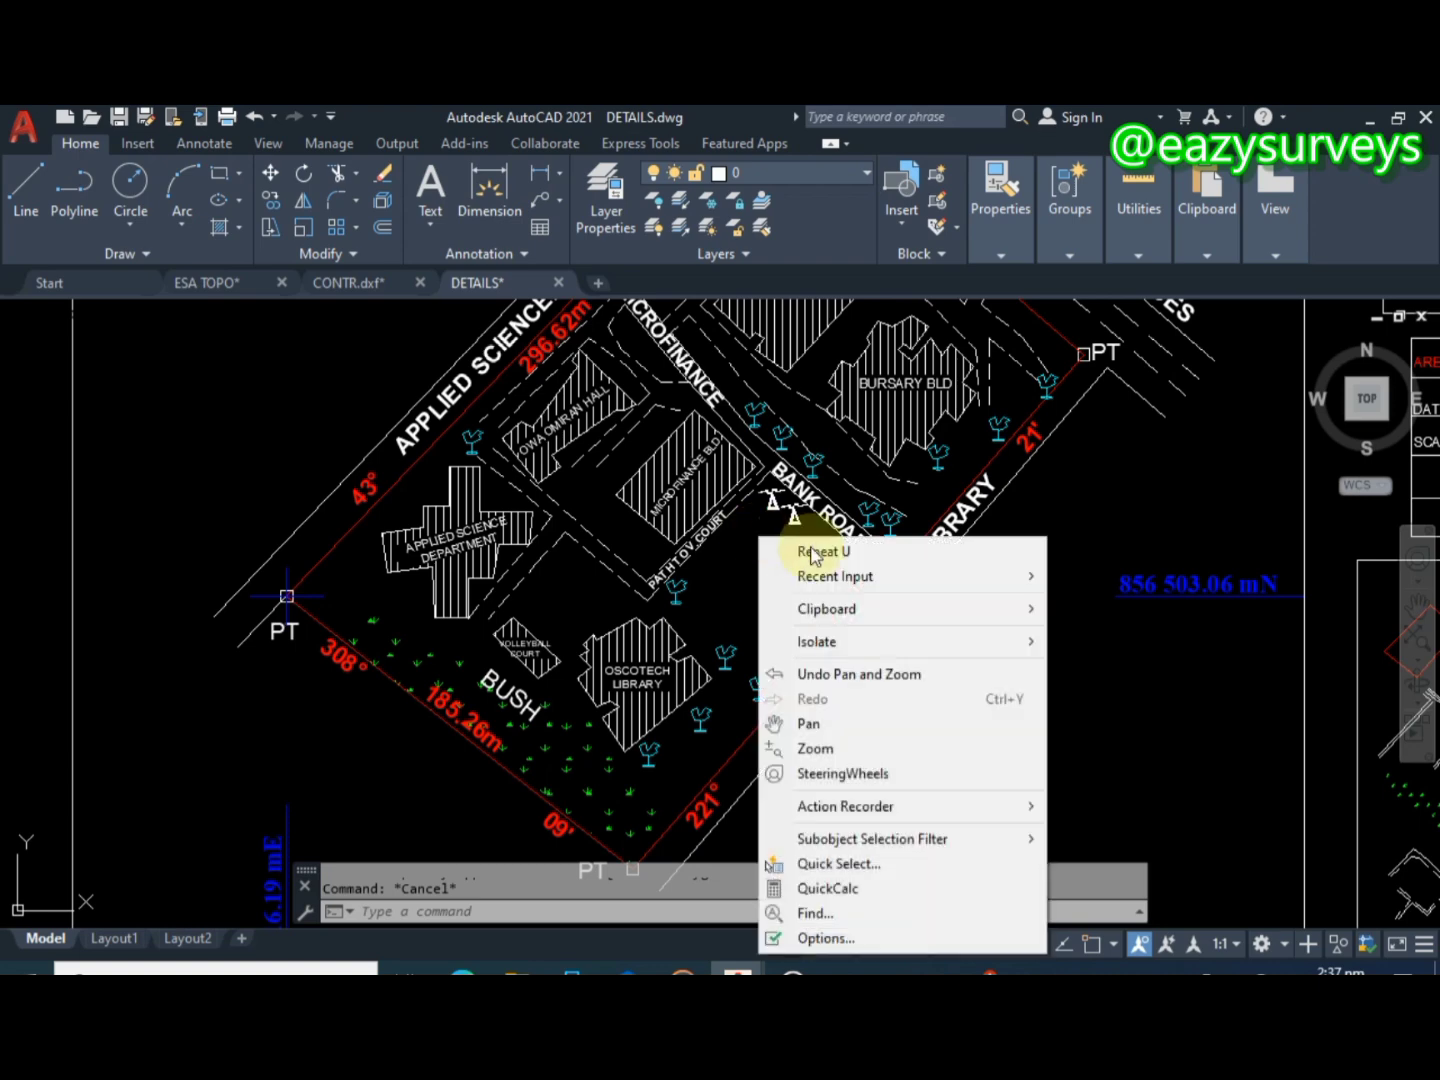
click(866, 870)
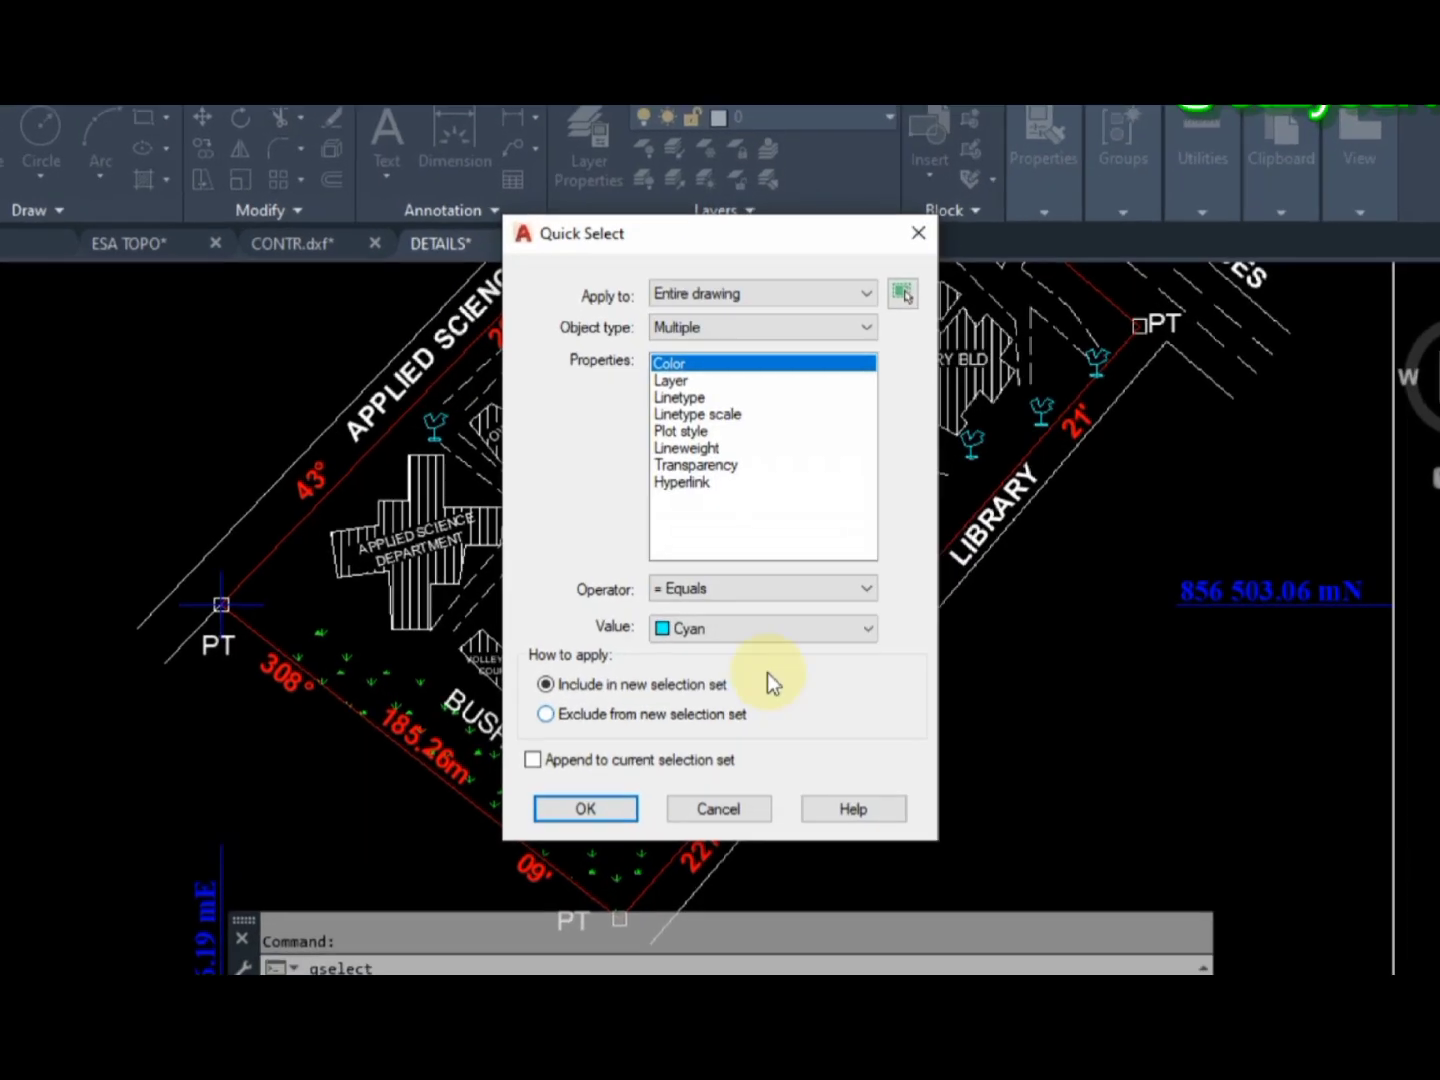
click(737, 295)
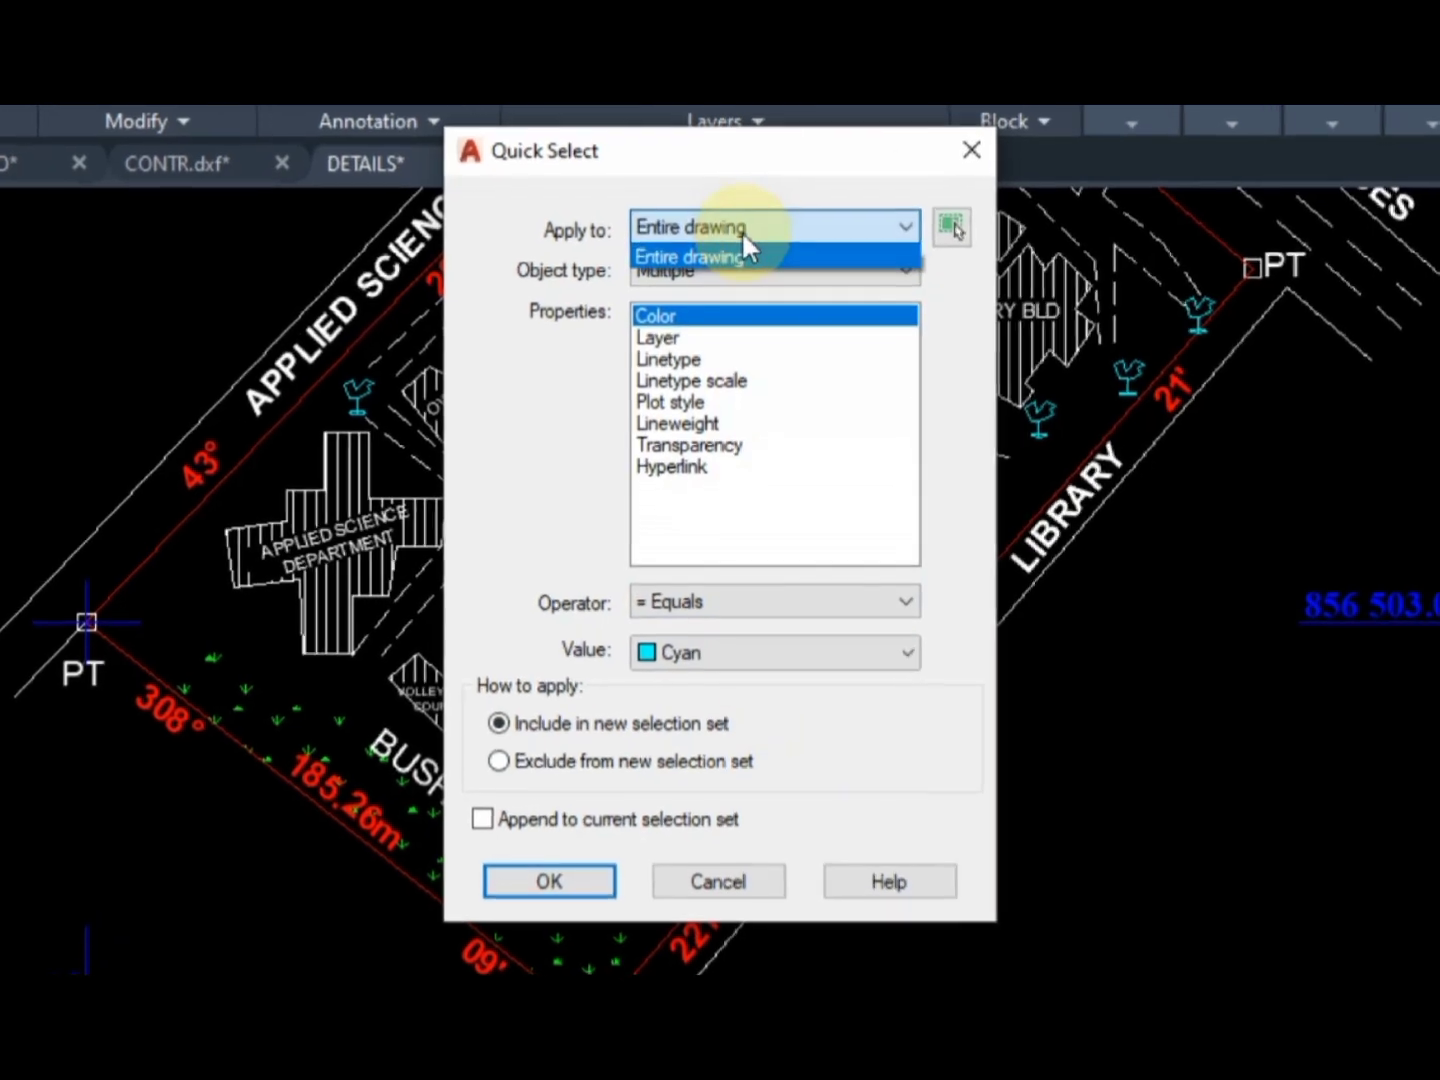
click(740, 252)
click(737, 268)
click(737, 284)
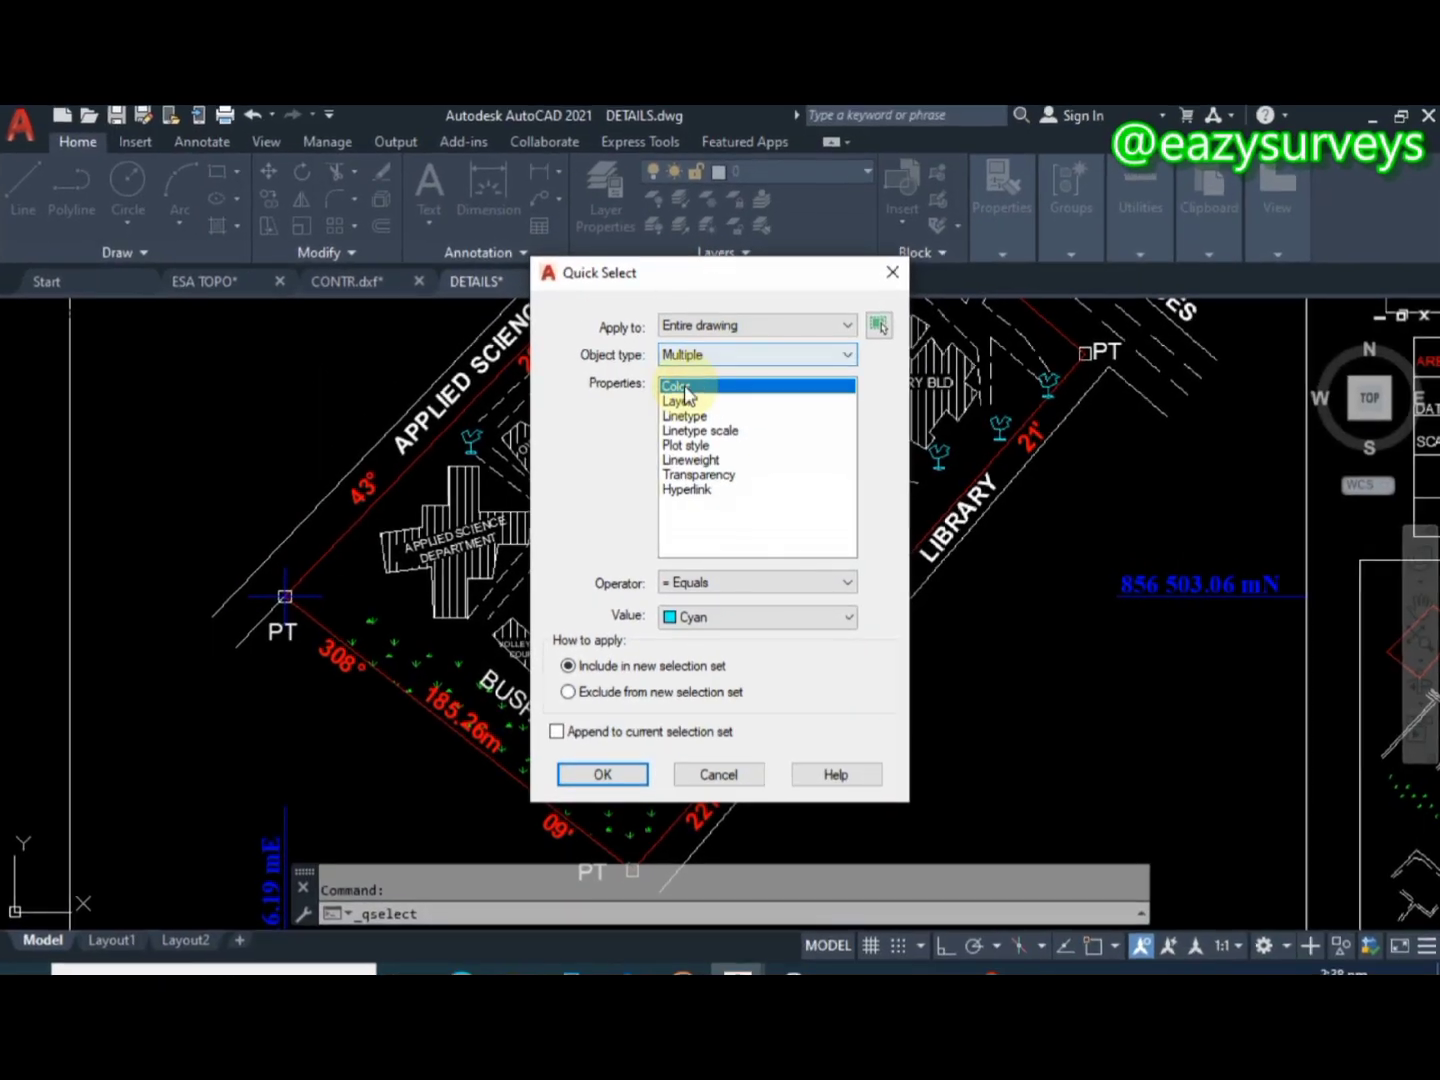
- Filter by Color equals Cyan and apply the filter to select all matching tree objects
click(684, 393)
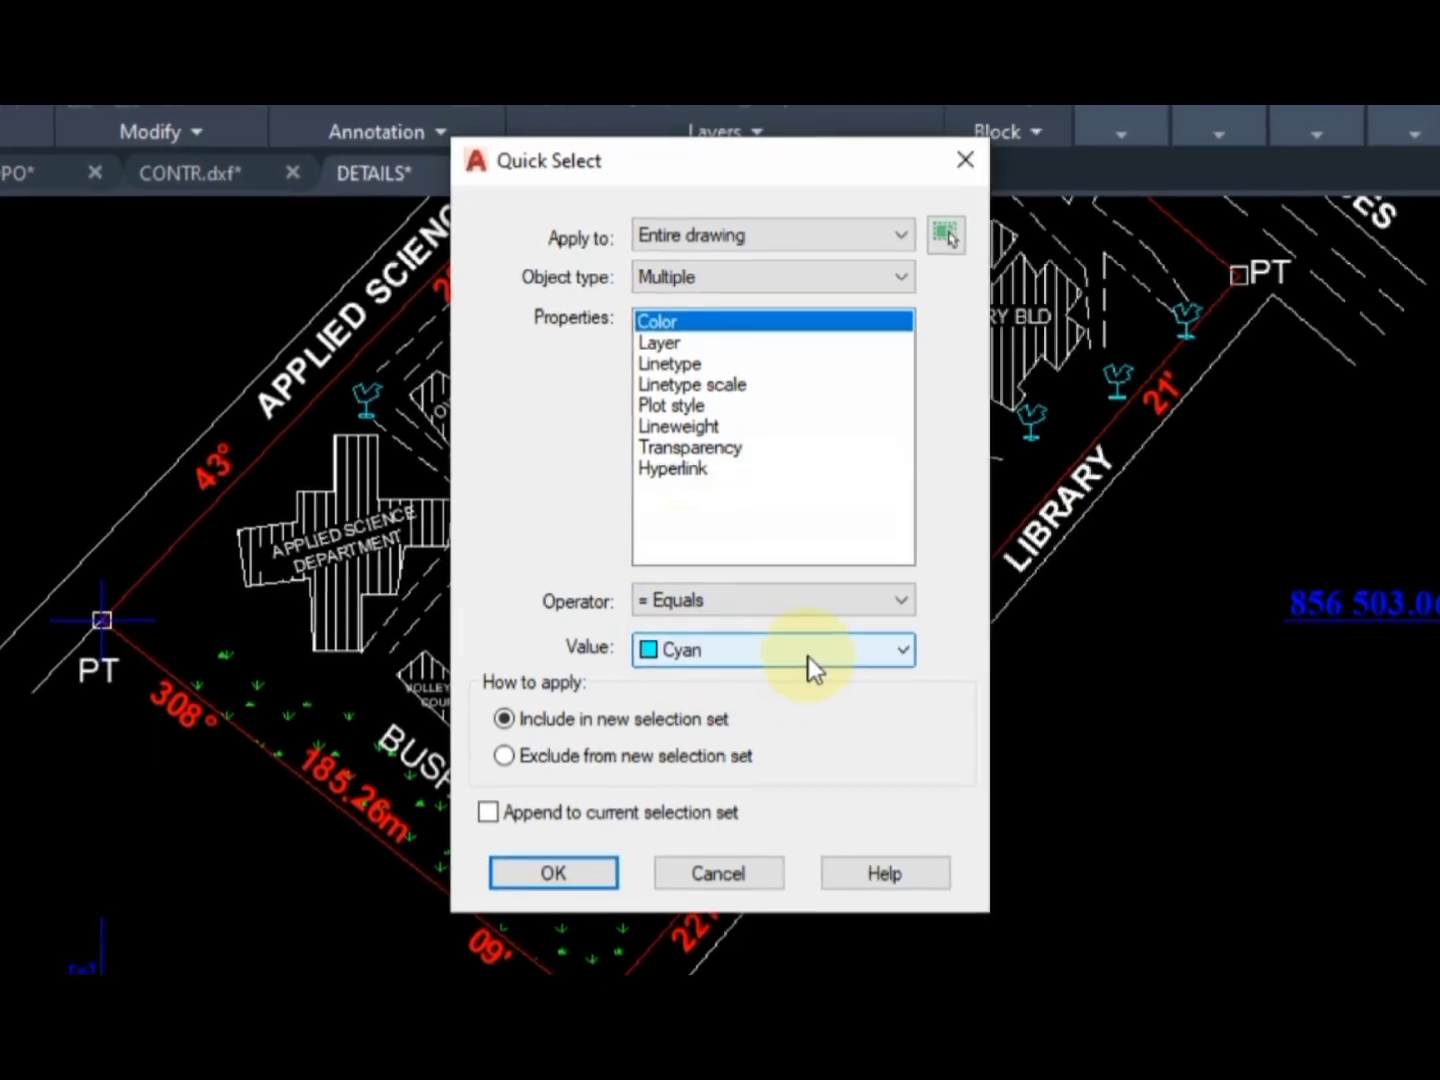
click(806, 646)
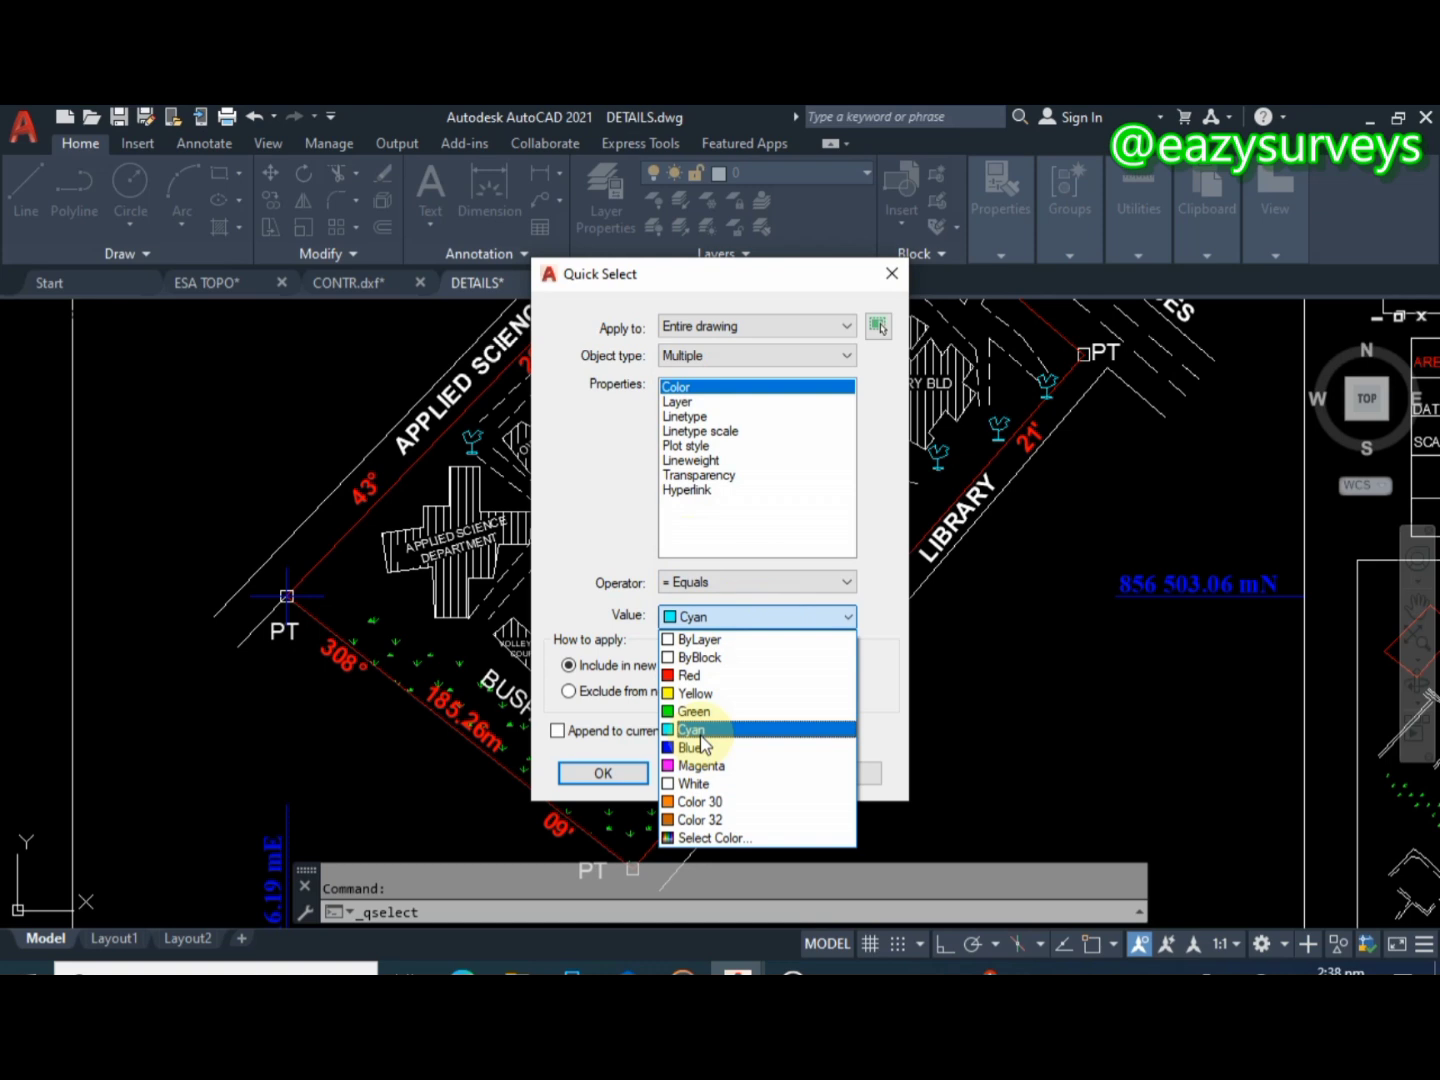
click(697, 740)
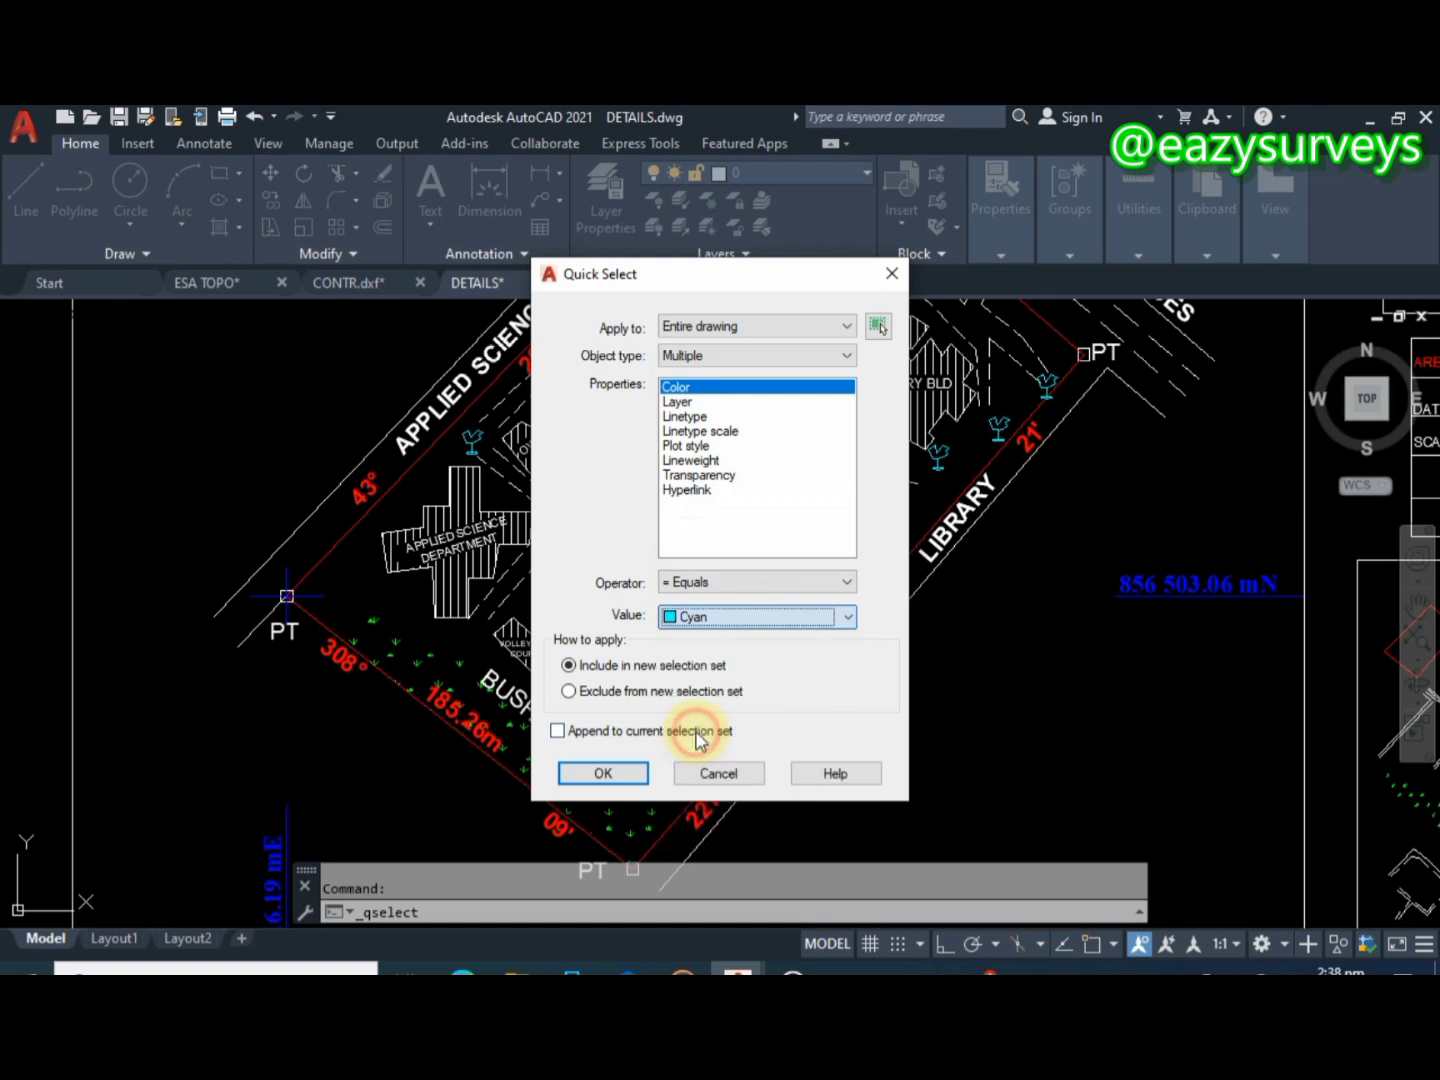
click(602, 773)
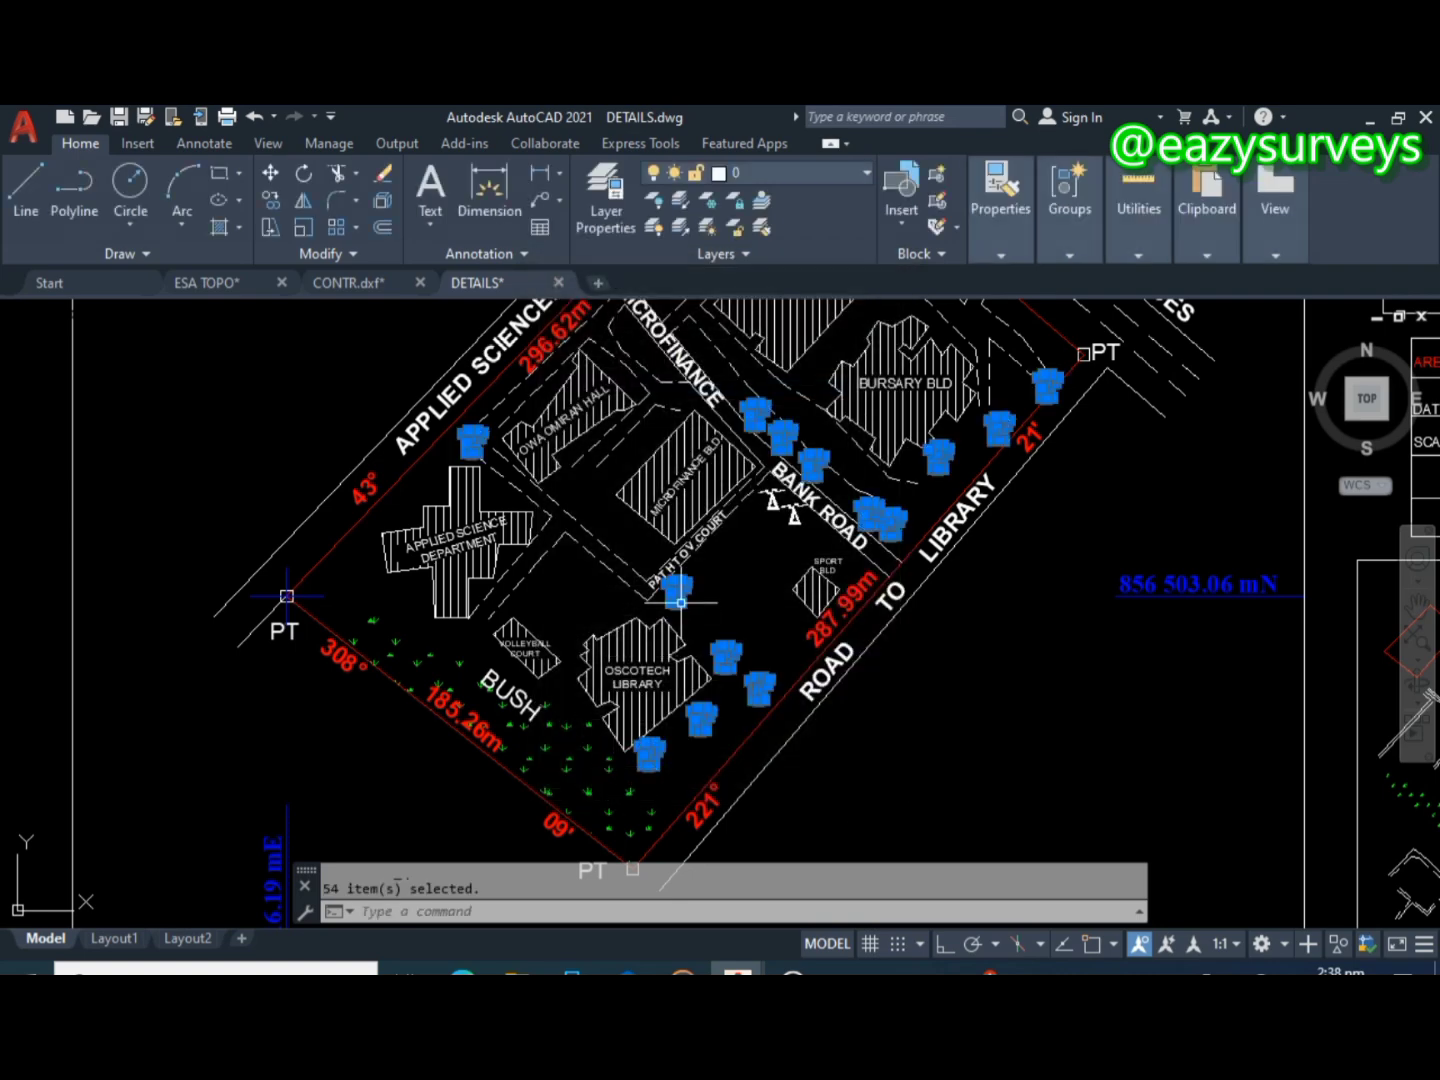
- Change the color of all selected tree symbols to green and clear the selection
middle_drag(680, 602, 663, 673)
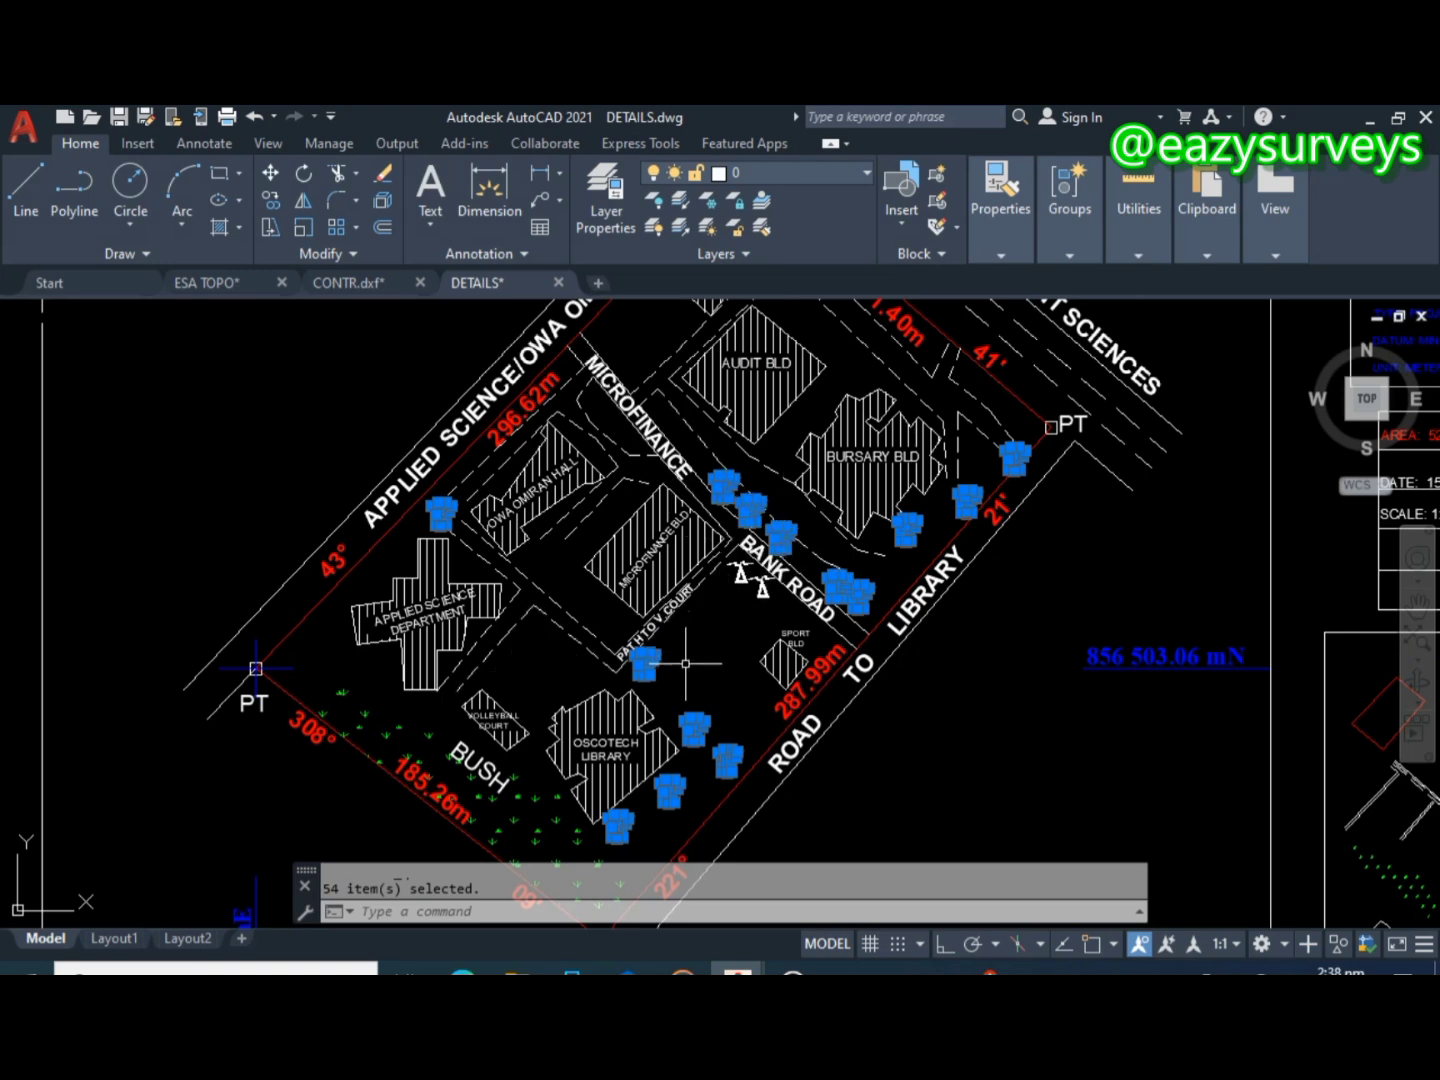
click(997, 256)
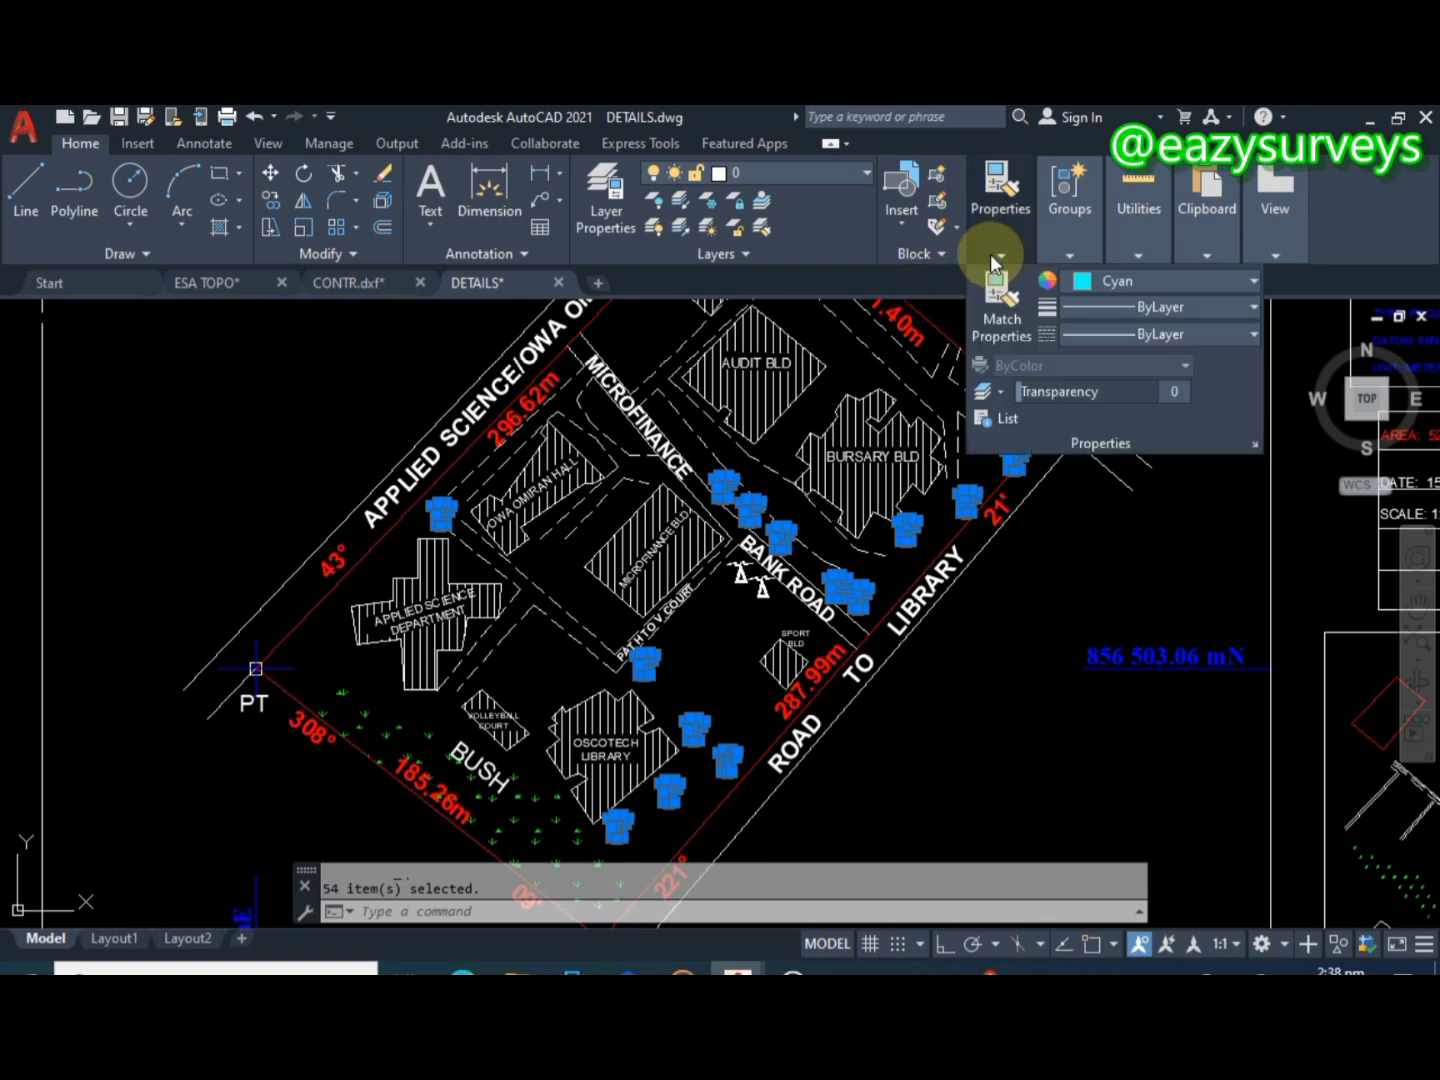
click(1137, 286)
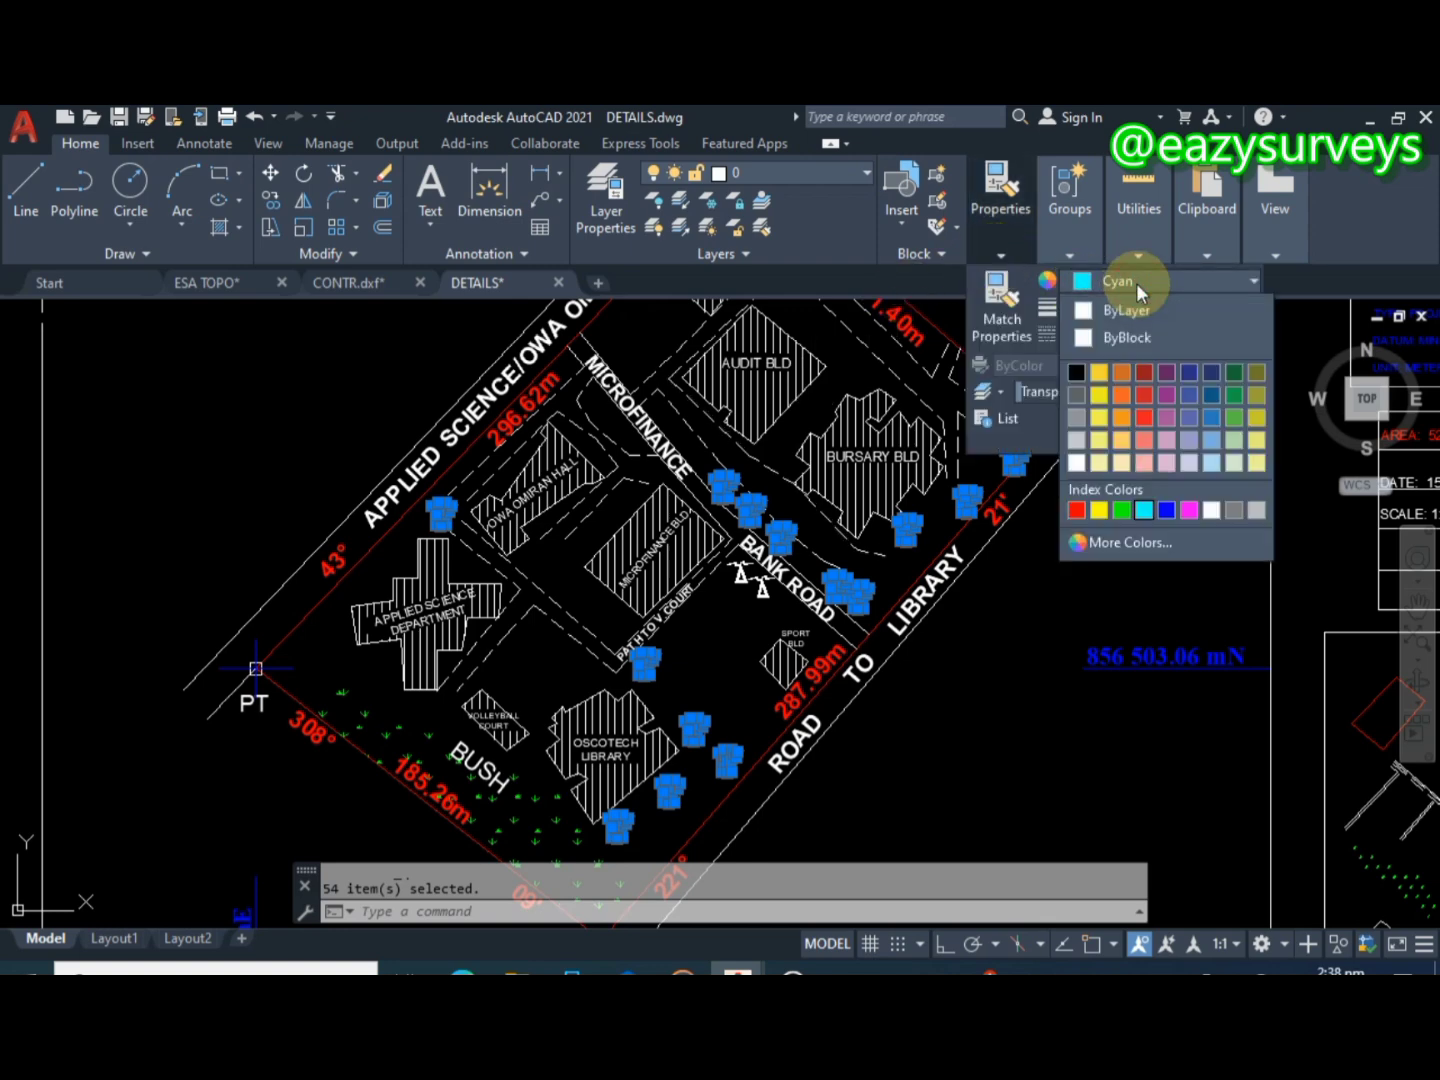
click(1122, 511)
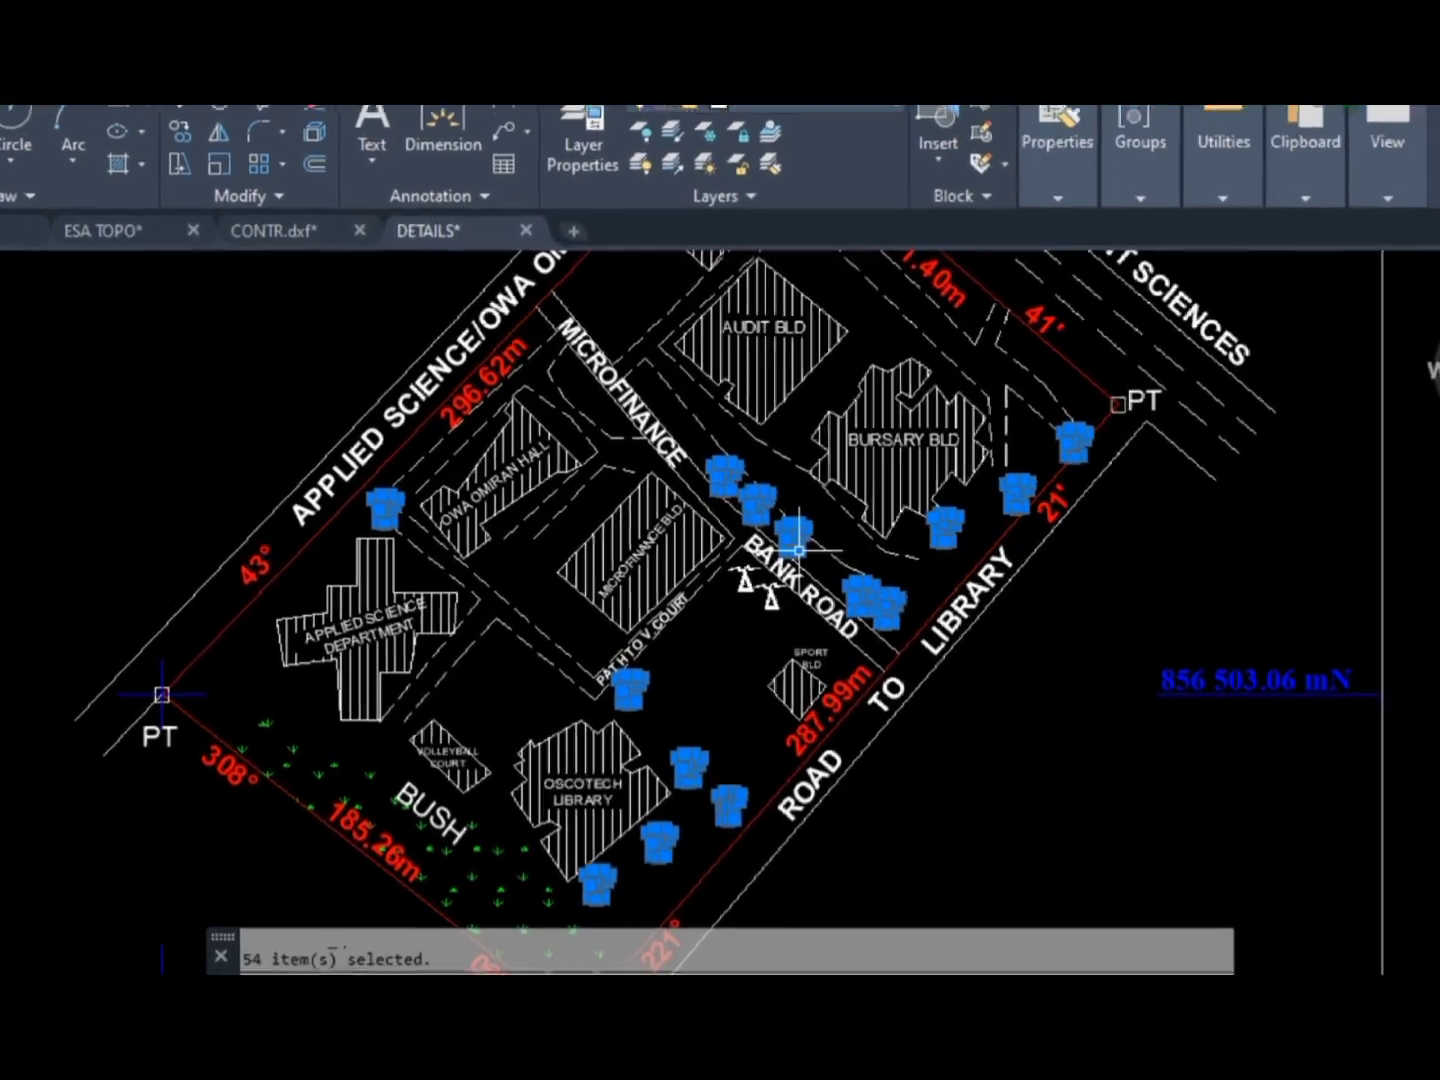
key(Escape)
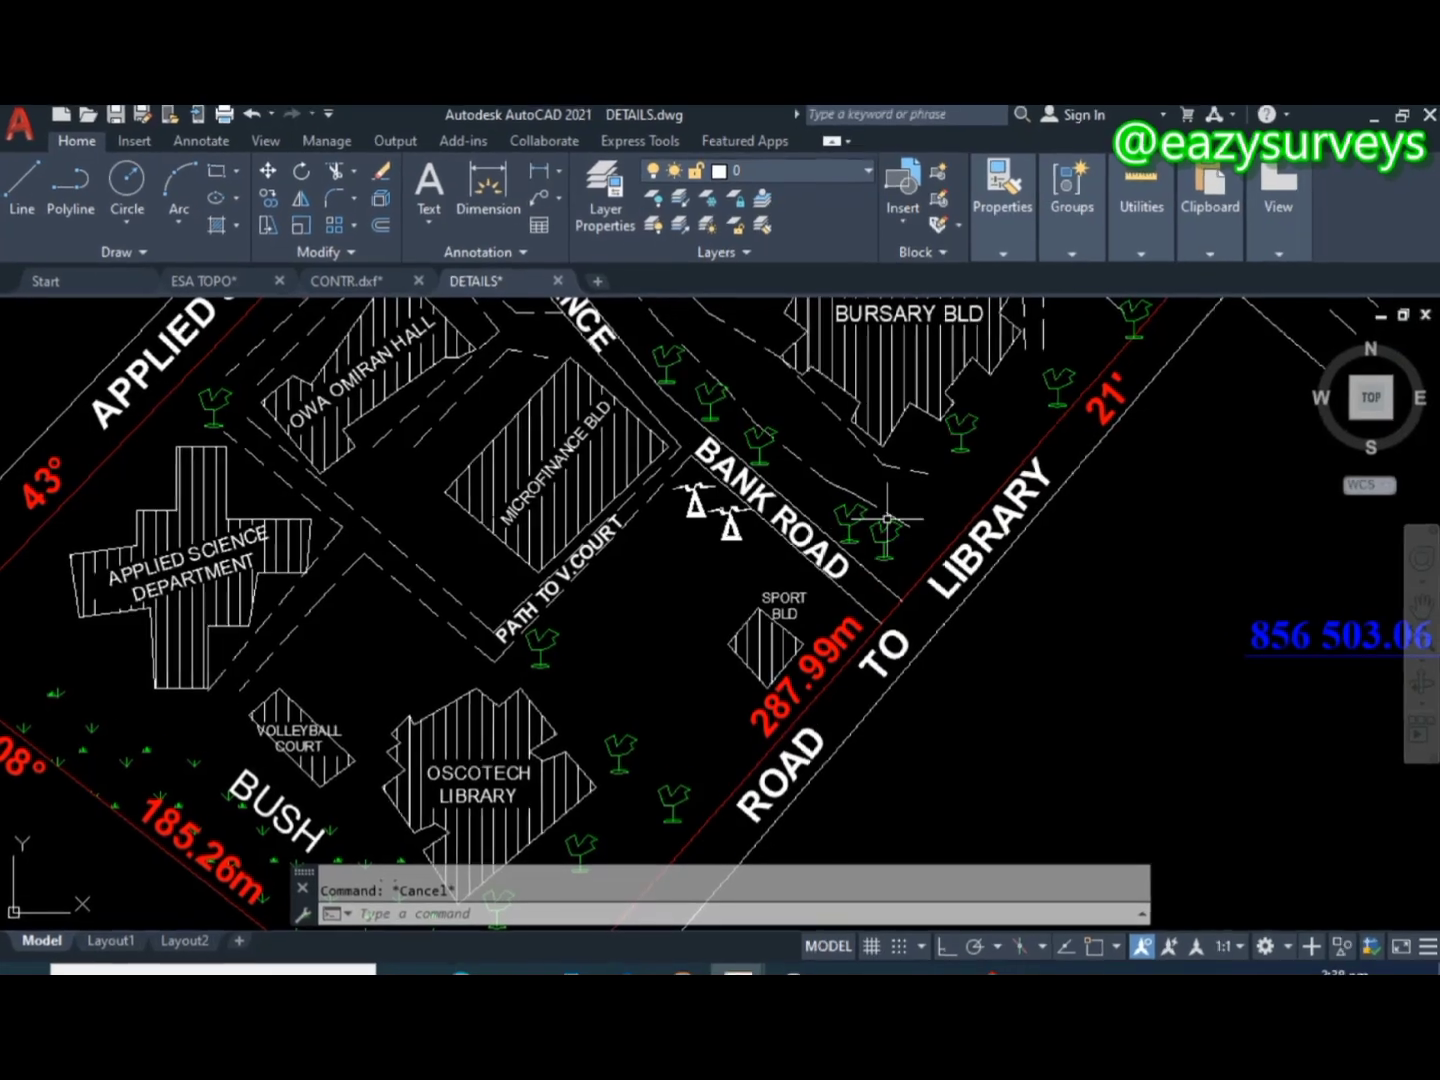
- Examine the PT labels at the corners of the red survey boundary
scroll(880, 520, down, 2)
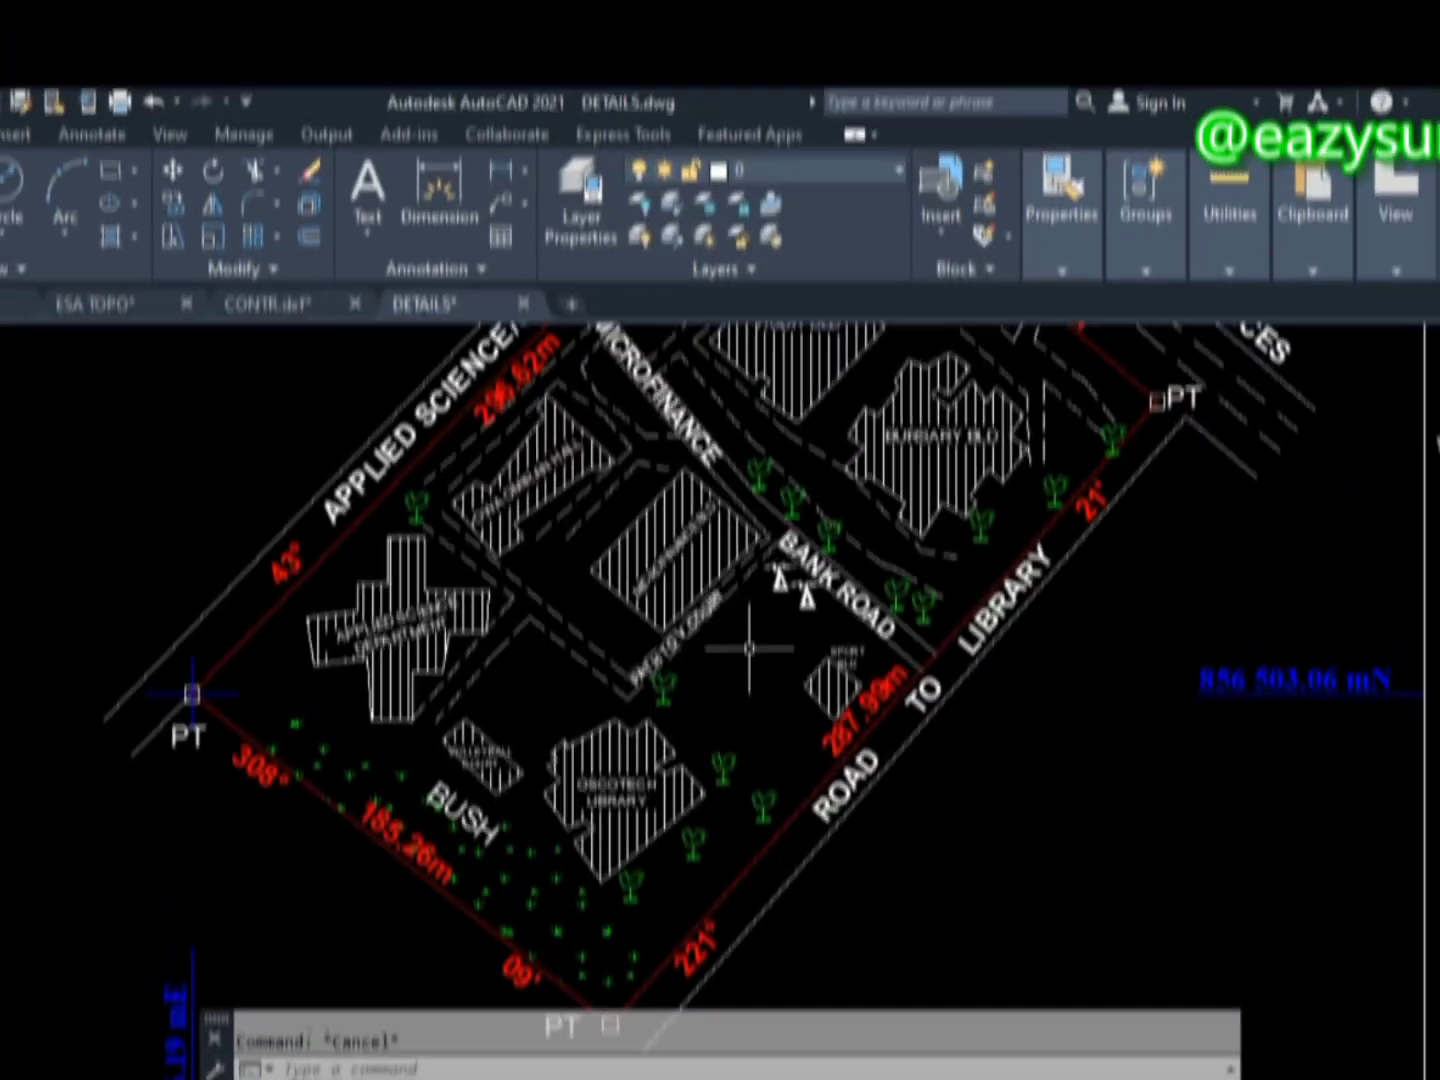
scroll(406, 542, up, 5)
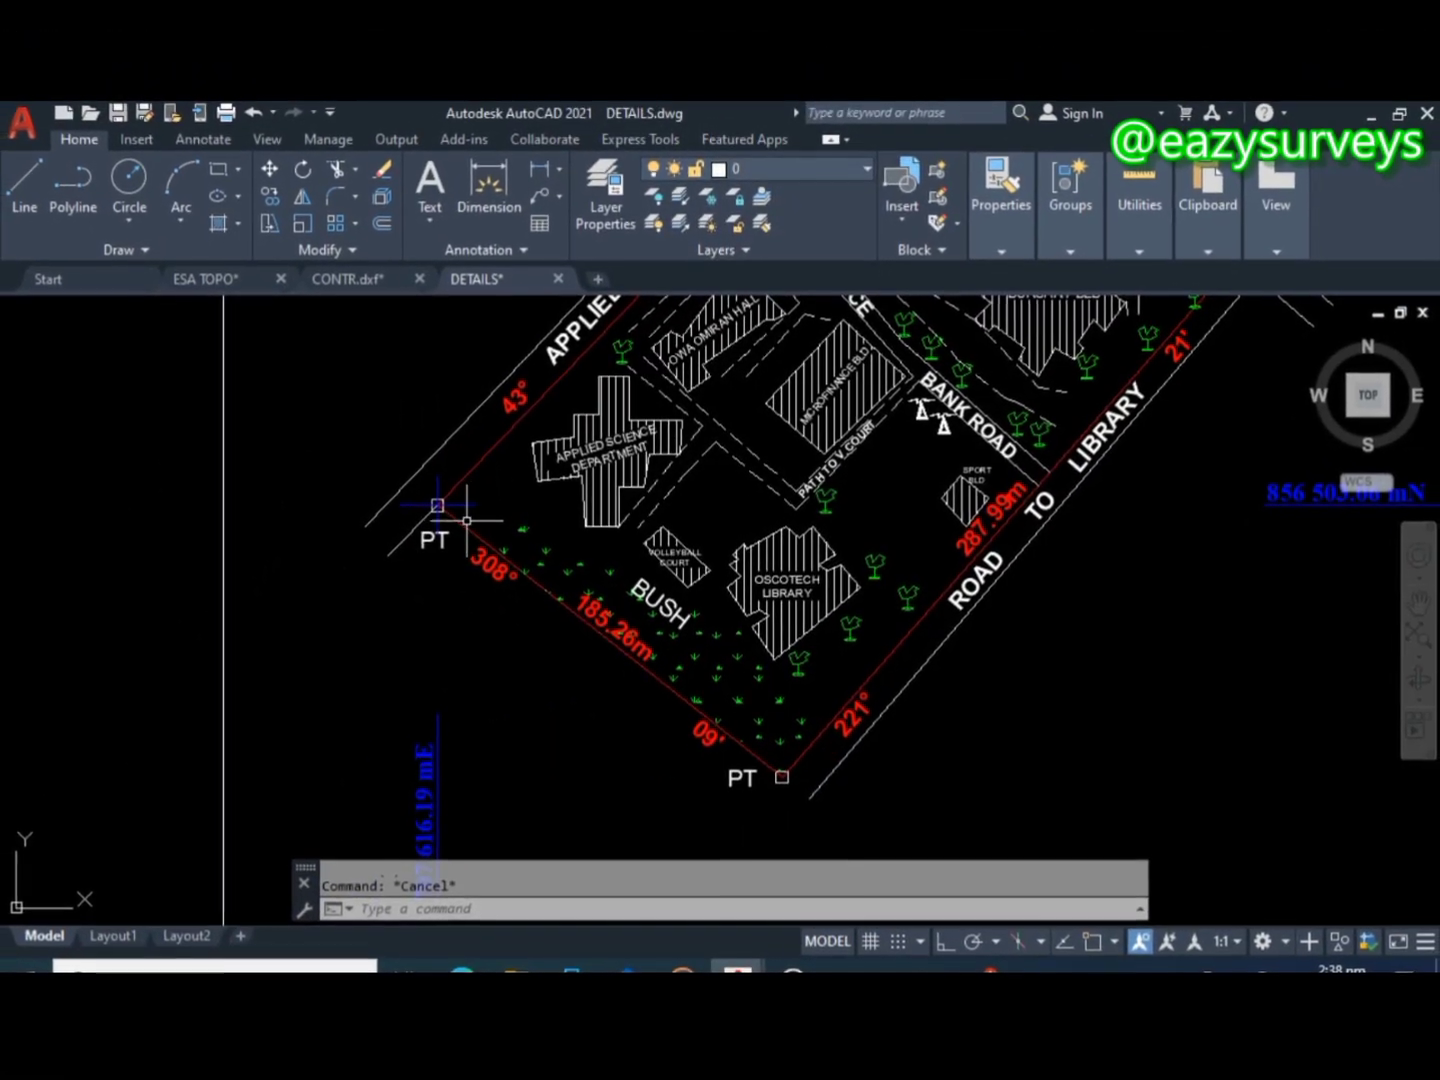
scroll(418, 548, up, 2)
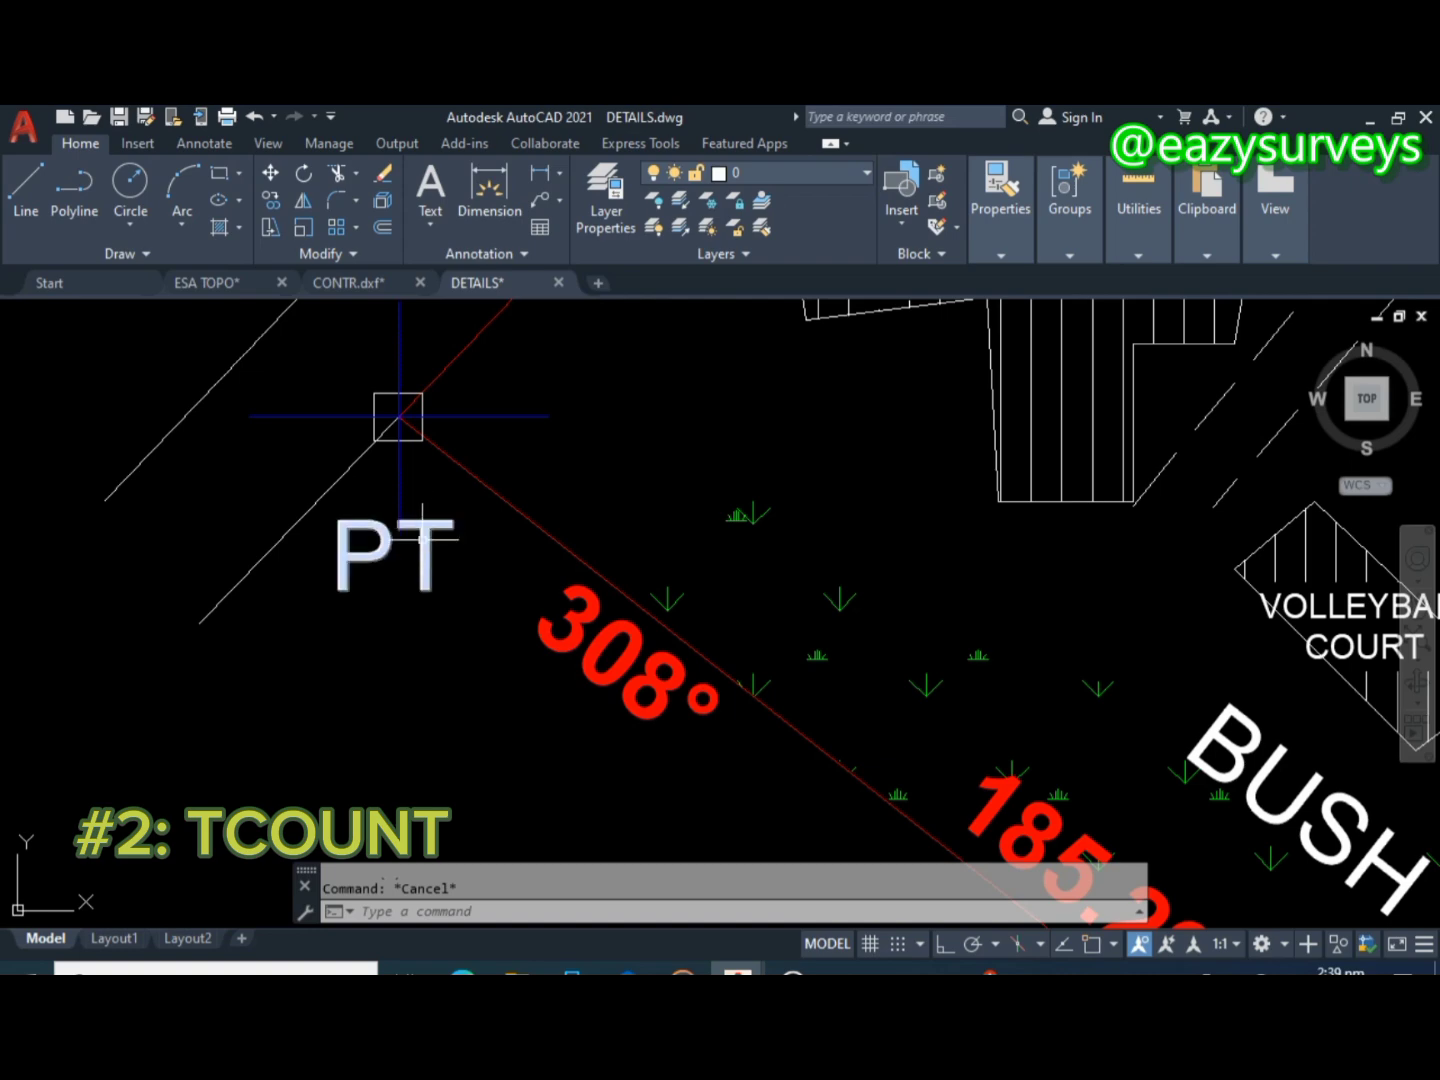
scroll(398, 415, down, 2)
scroll(402, 462, up, 2)
scroll(397, 418, down, 8)
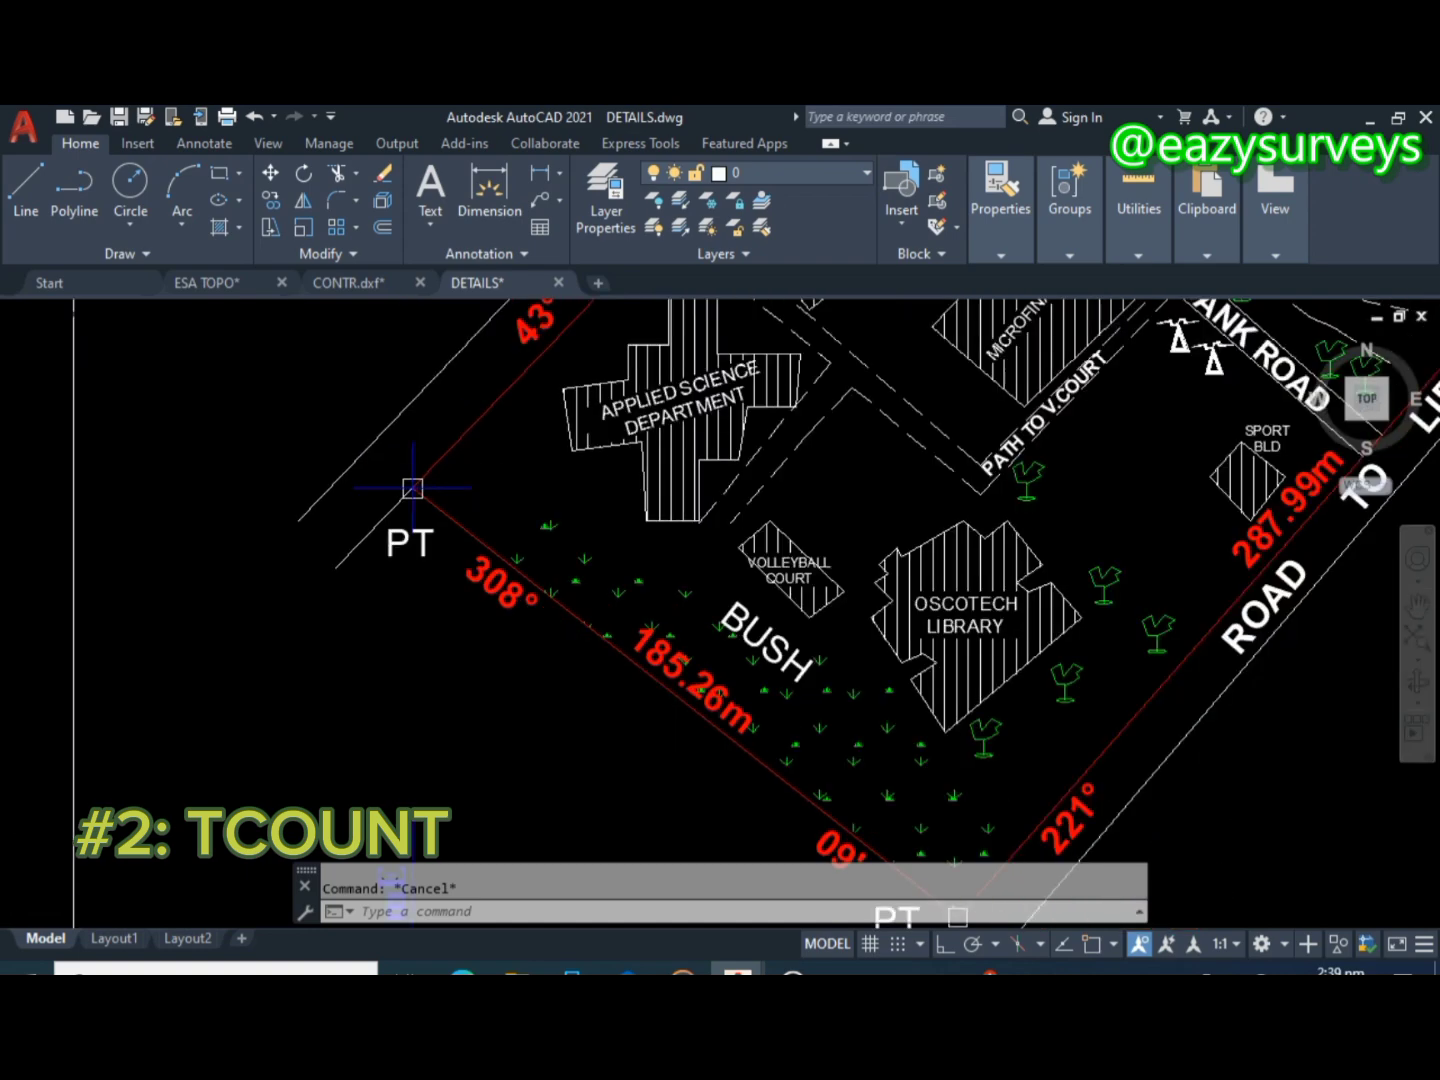
scroll(513, 395, up, 5)
scroll(513, 395, up, 2)
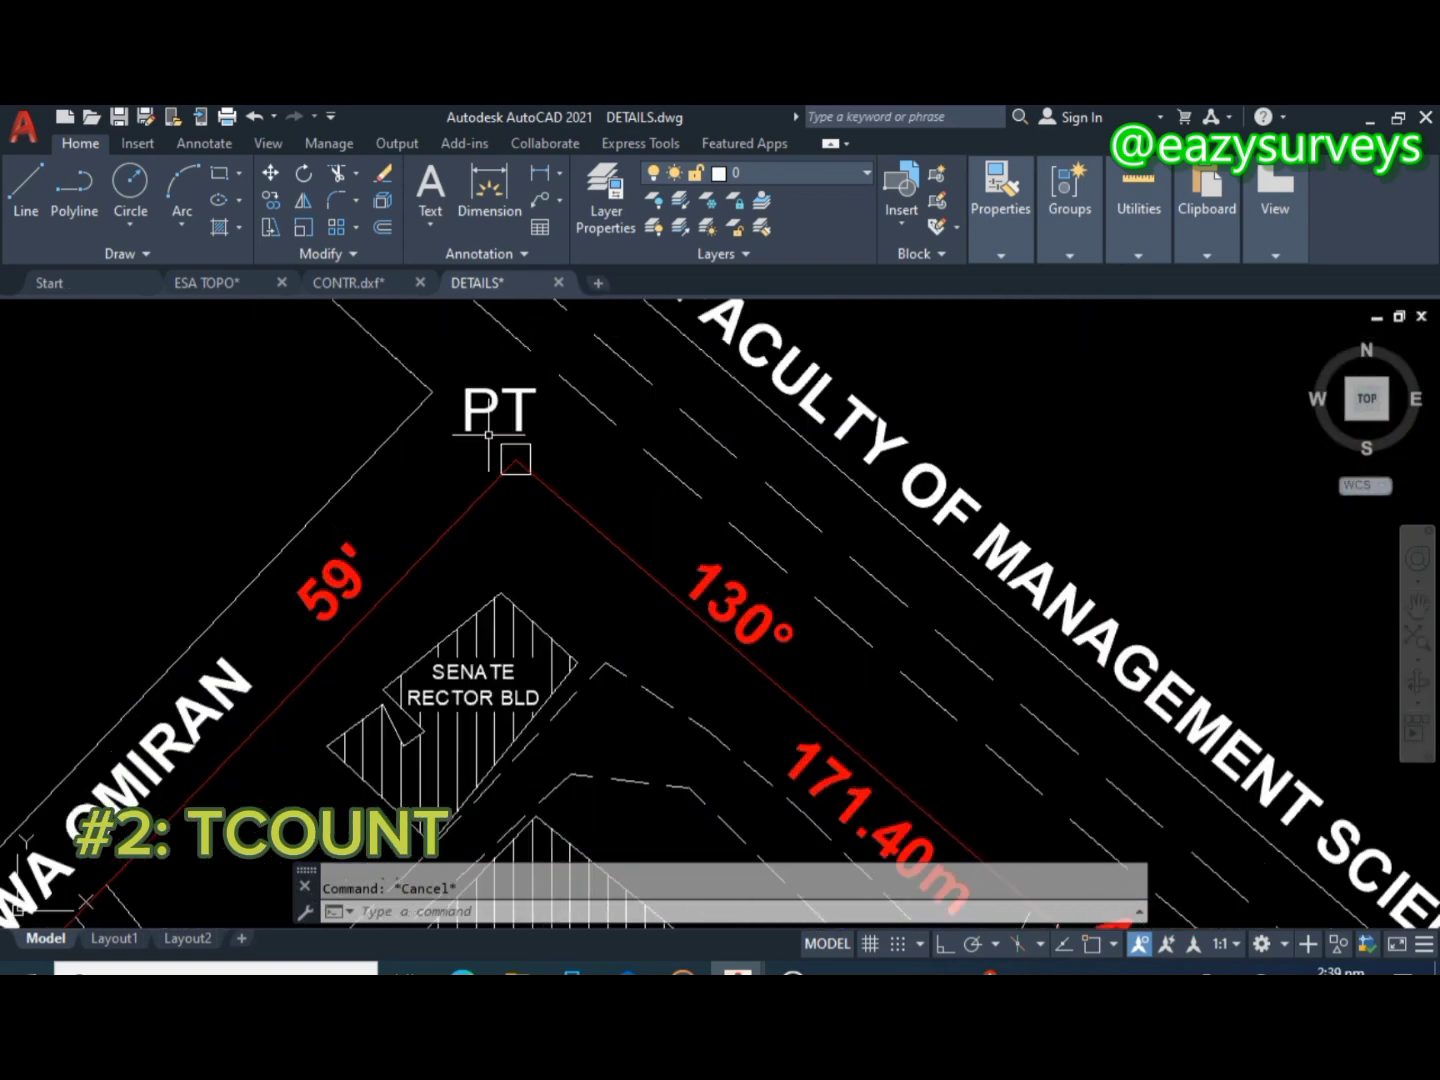
scroll(513, 395, down, 7)
scroll(178, 653, up, 4)
scroll(178, 653, down, 3)
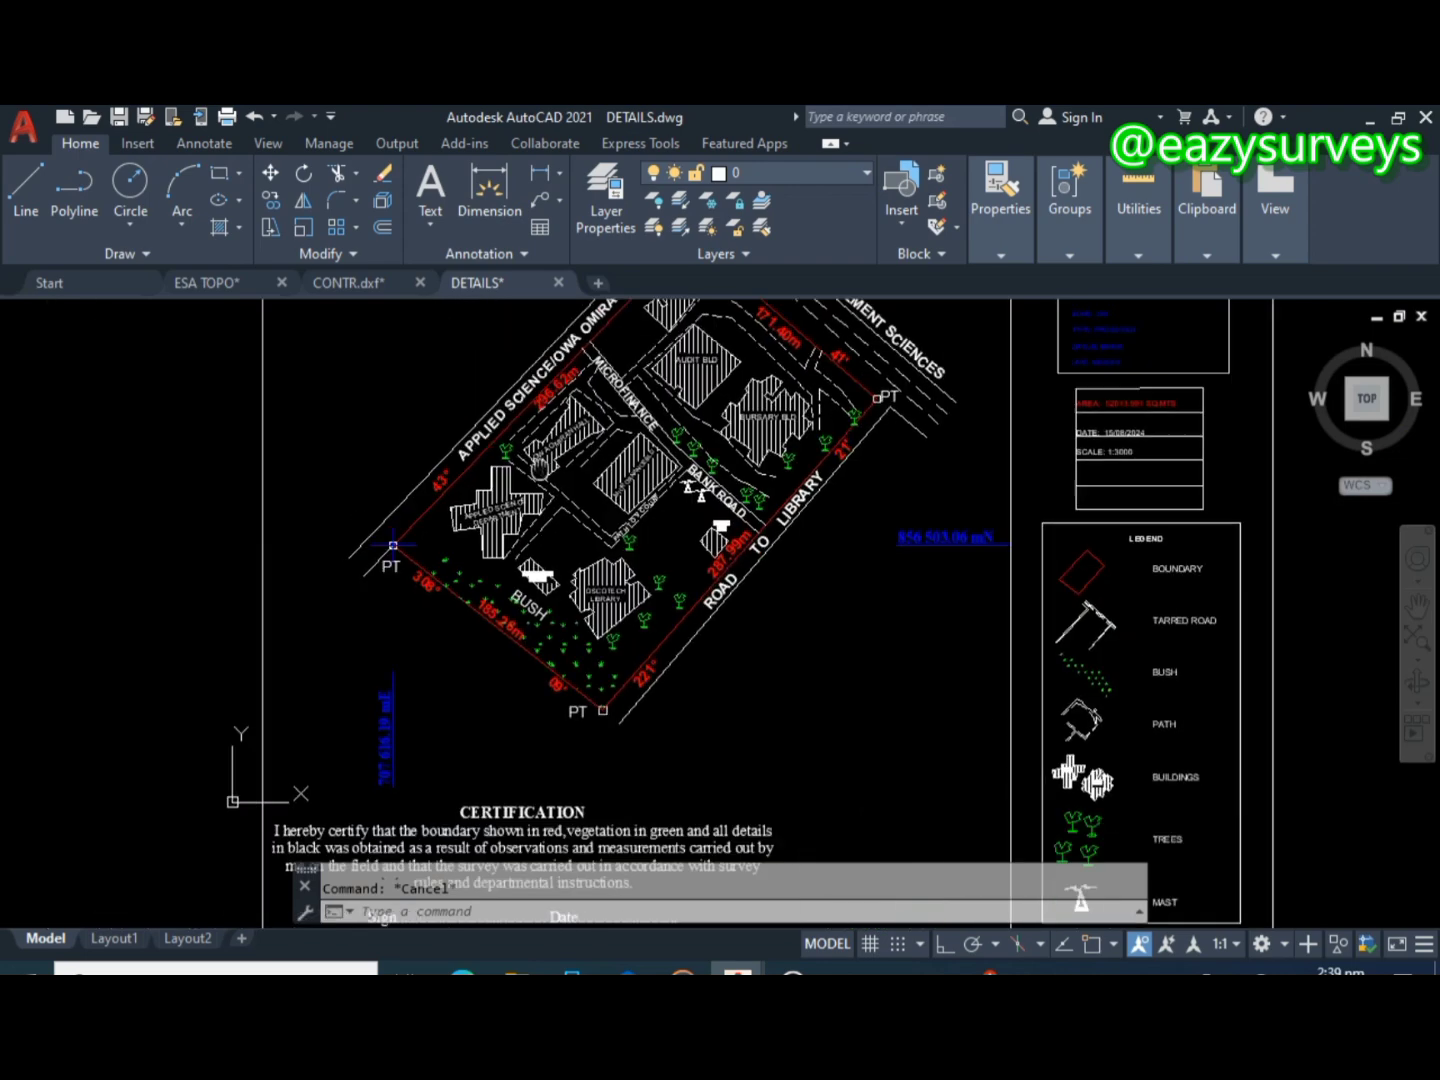
scroll(540, 521, up, 6)
scroll(537, 521, down, 2)
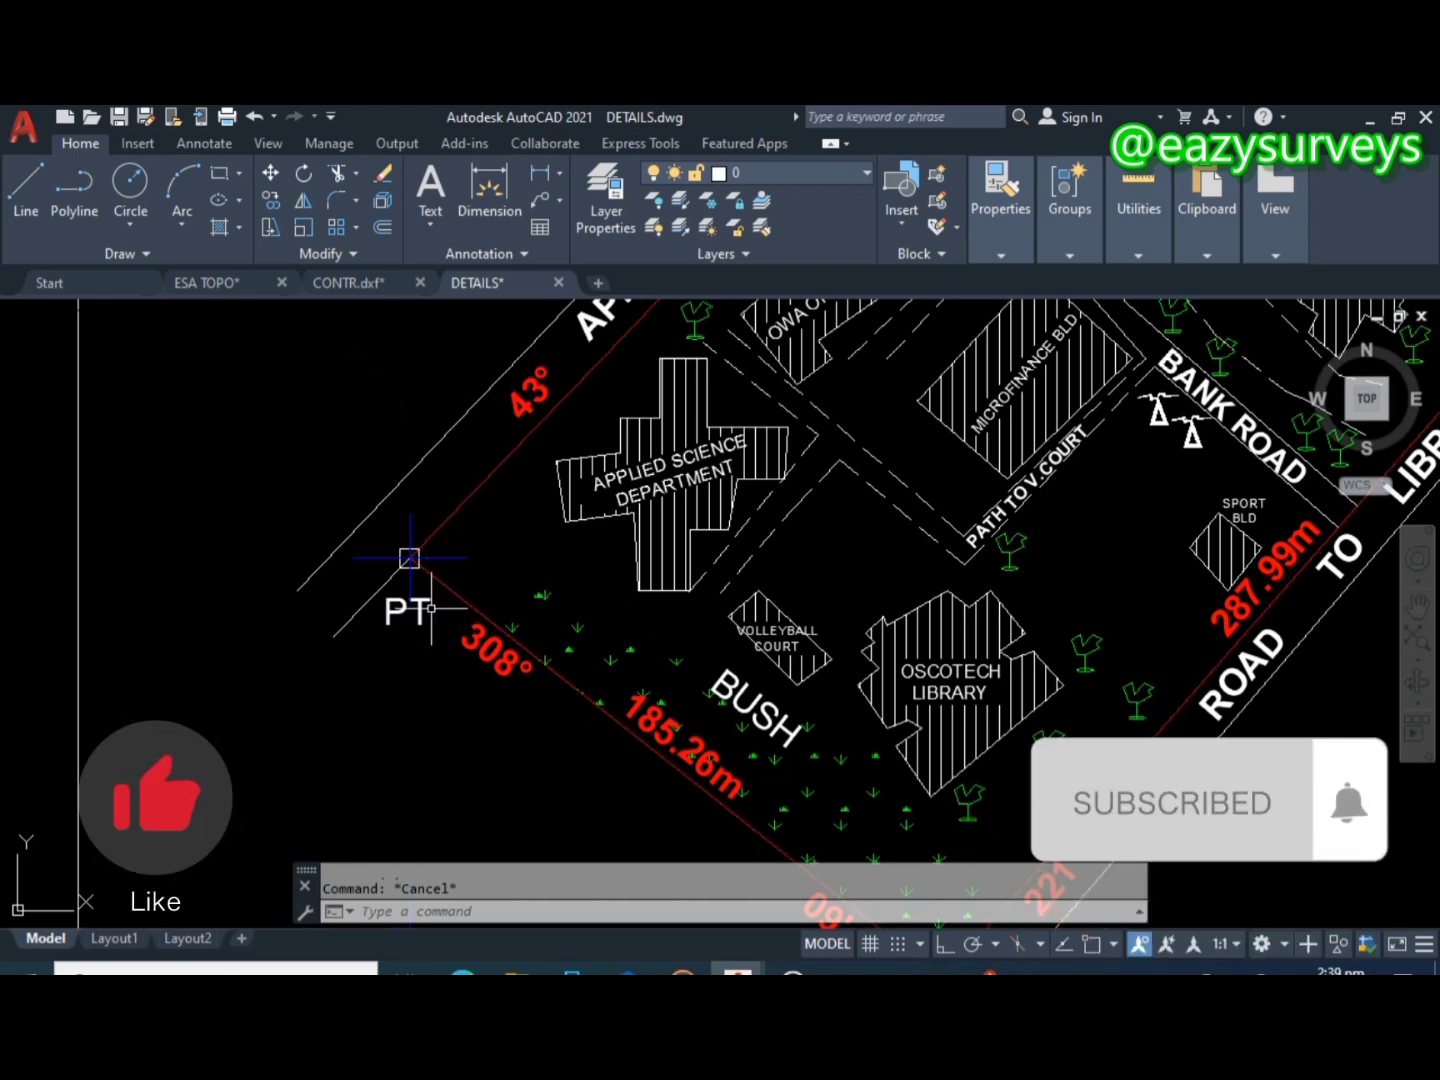
- Try editing the PT label at the corner beside the 308° bearing to read PT1, and undo the edit
scroll(409, 558, up, 2)
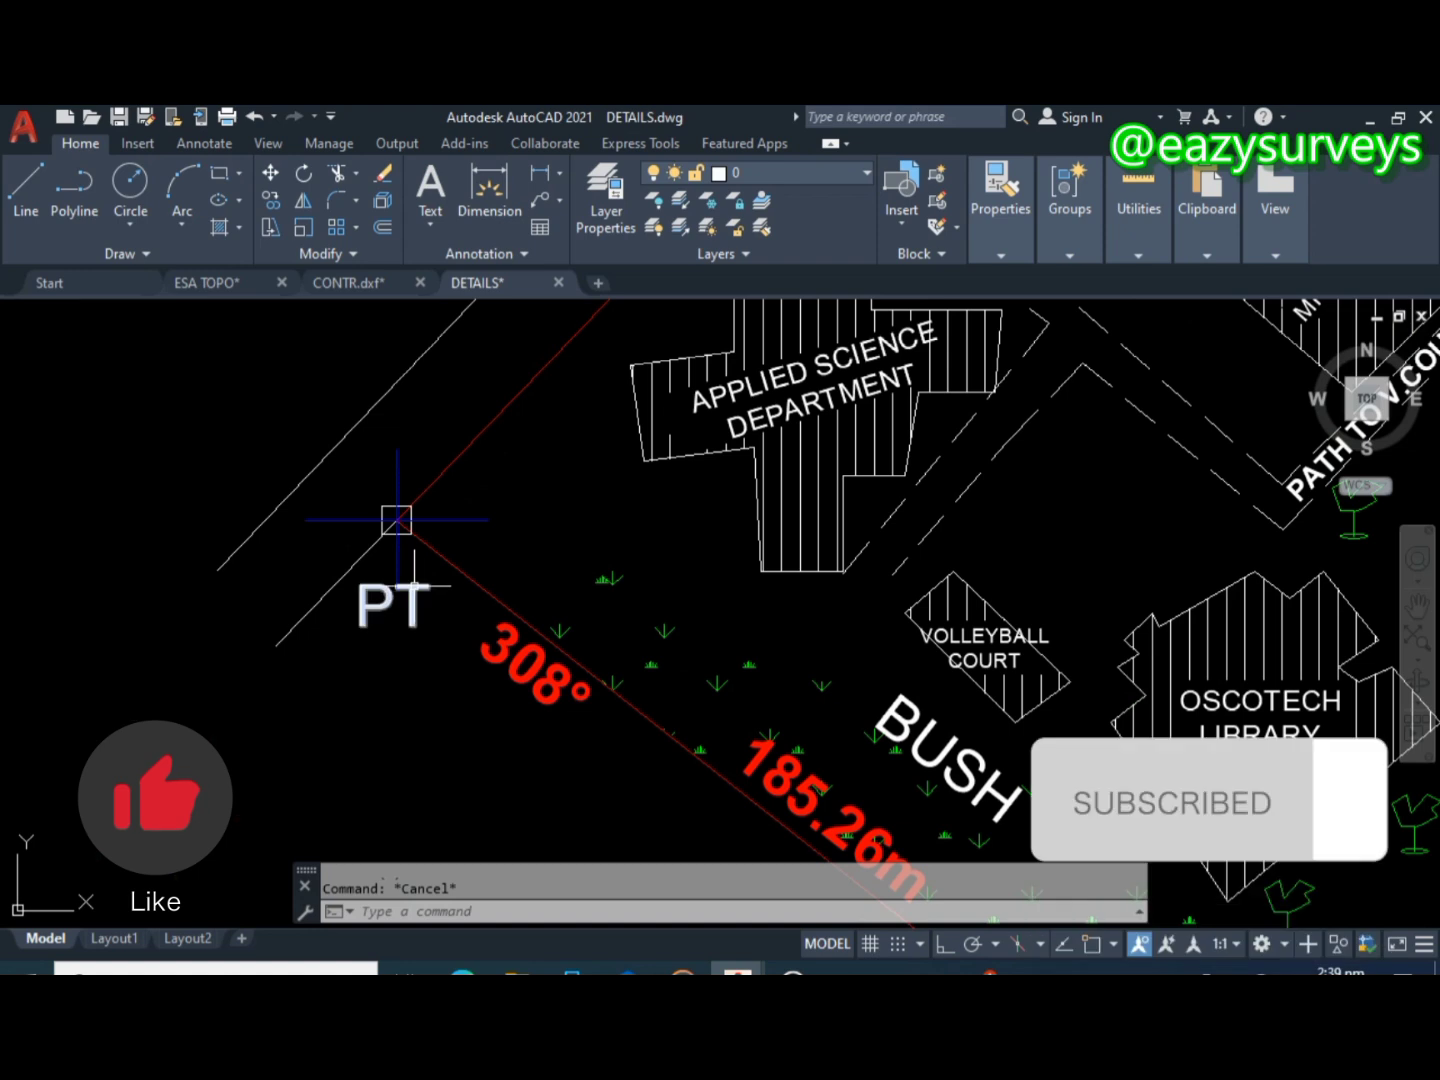
double_click(428, 600)
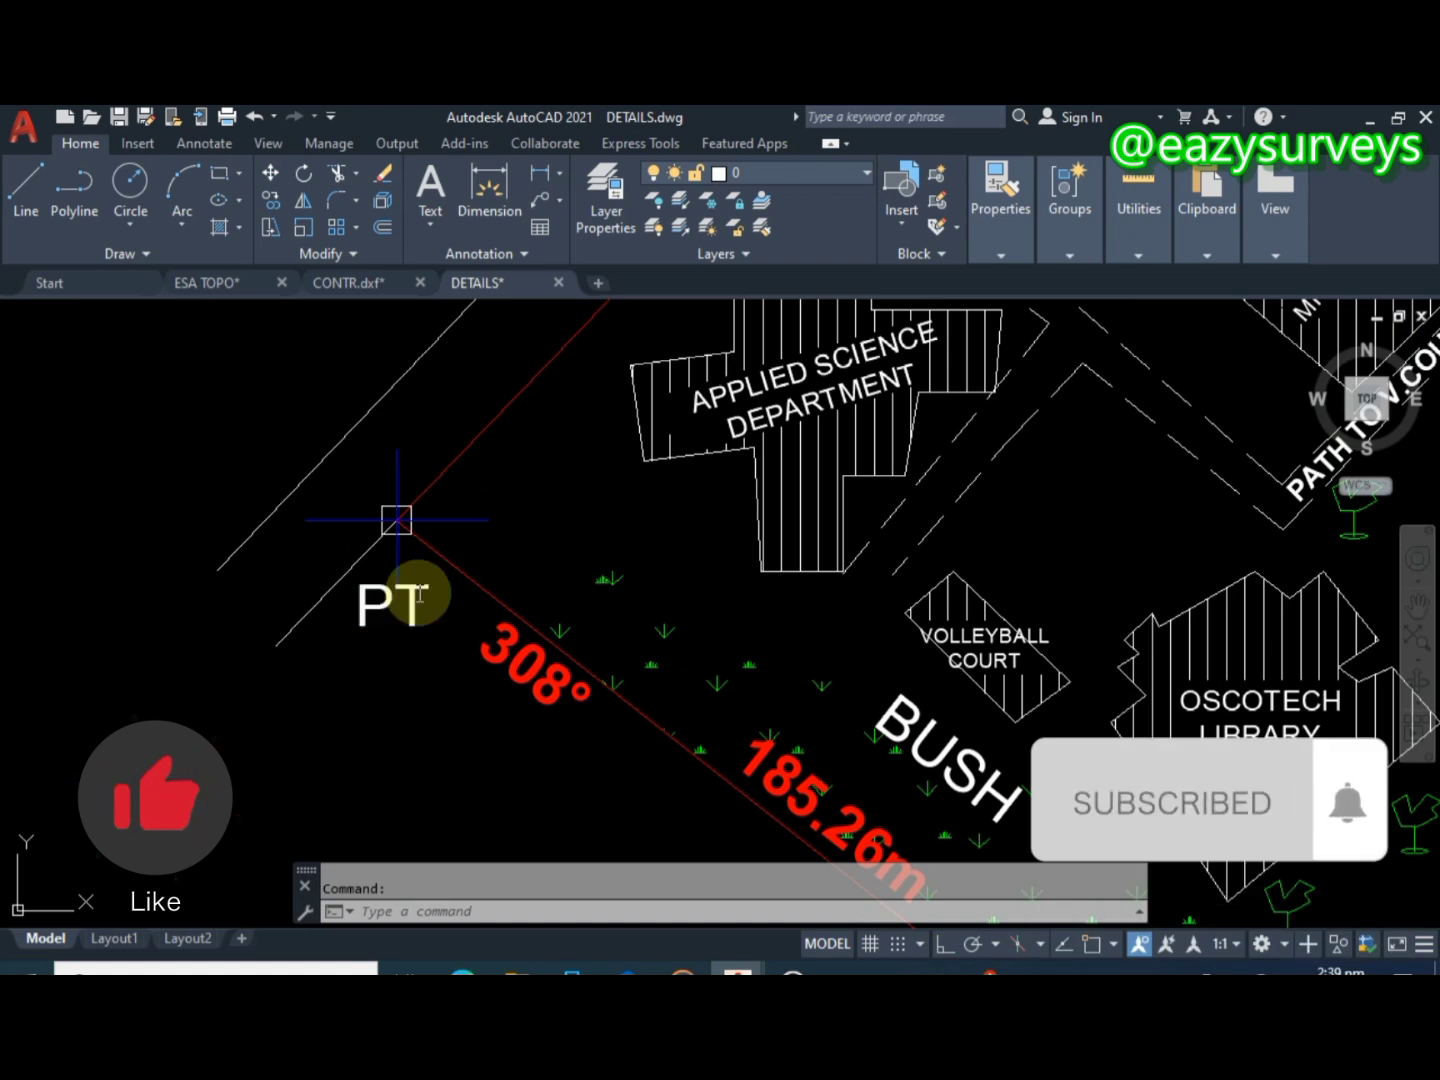
text(1)
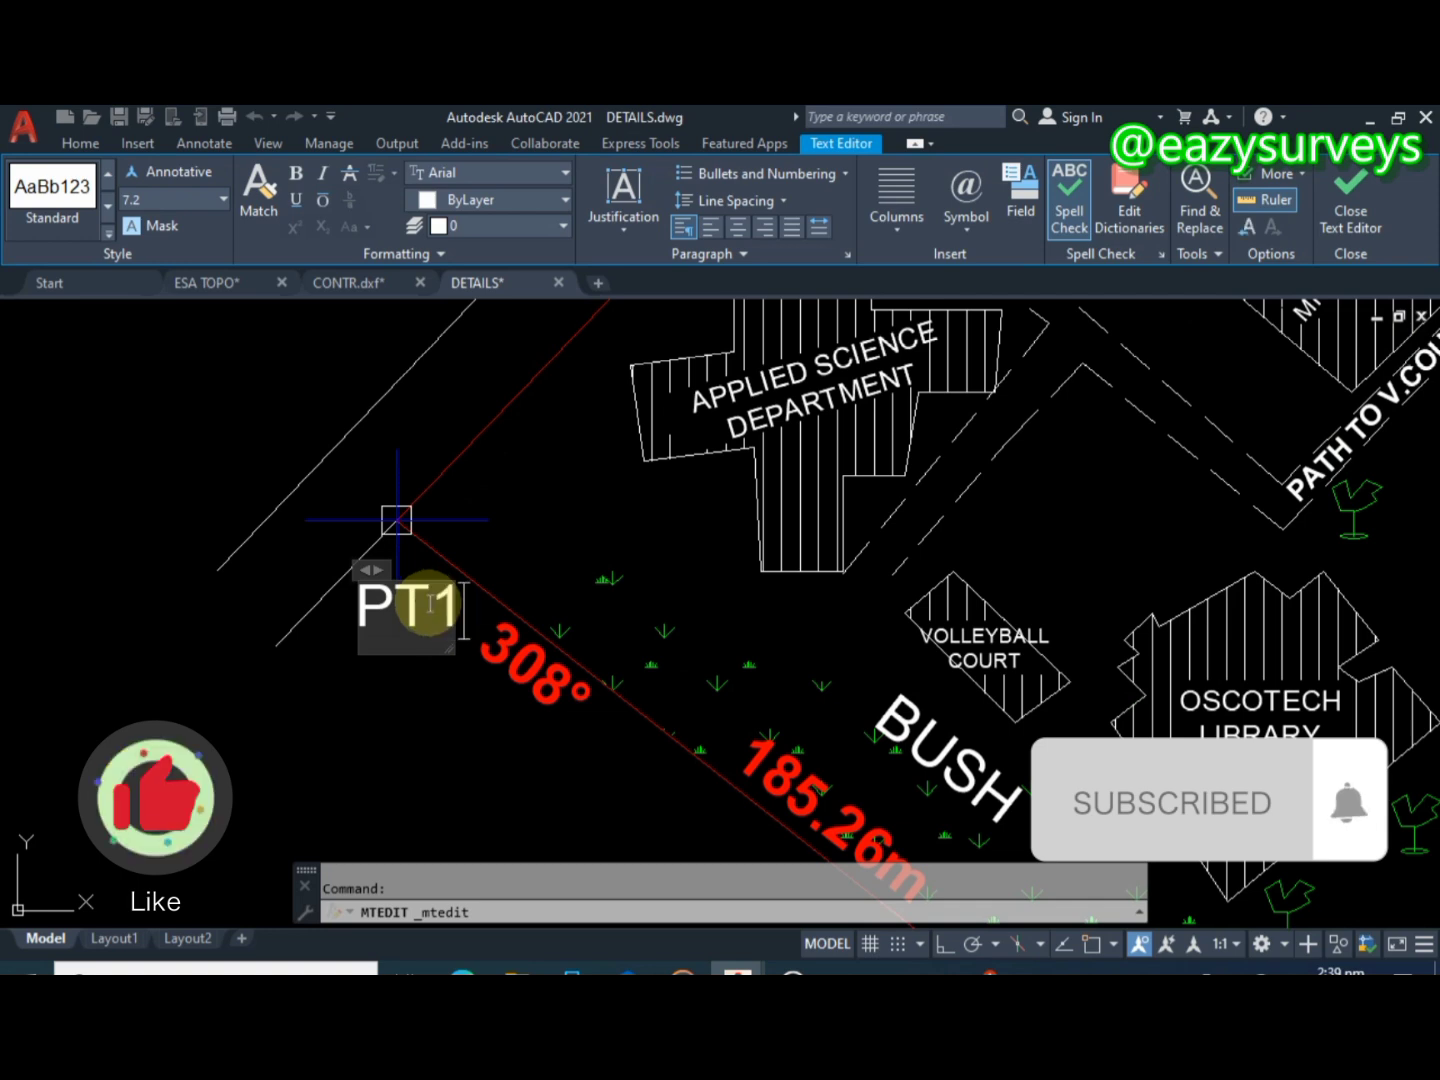
click(421, 672)
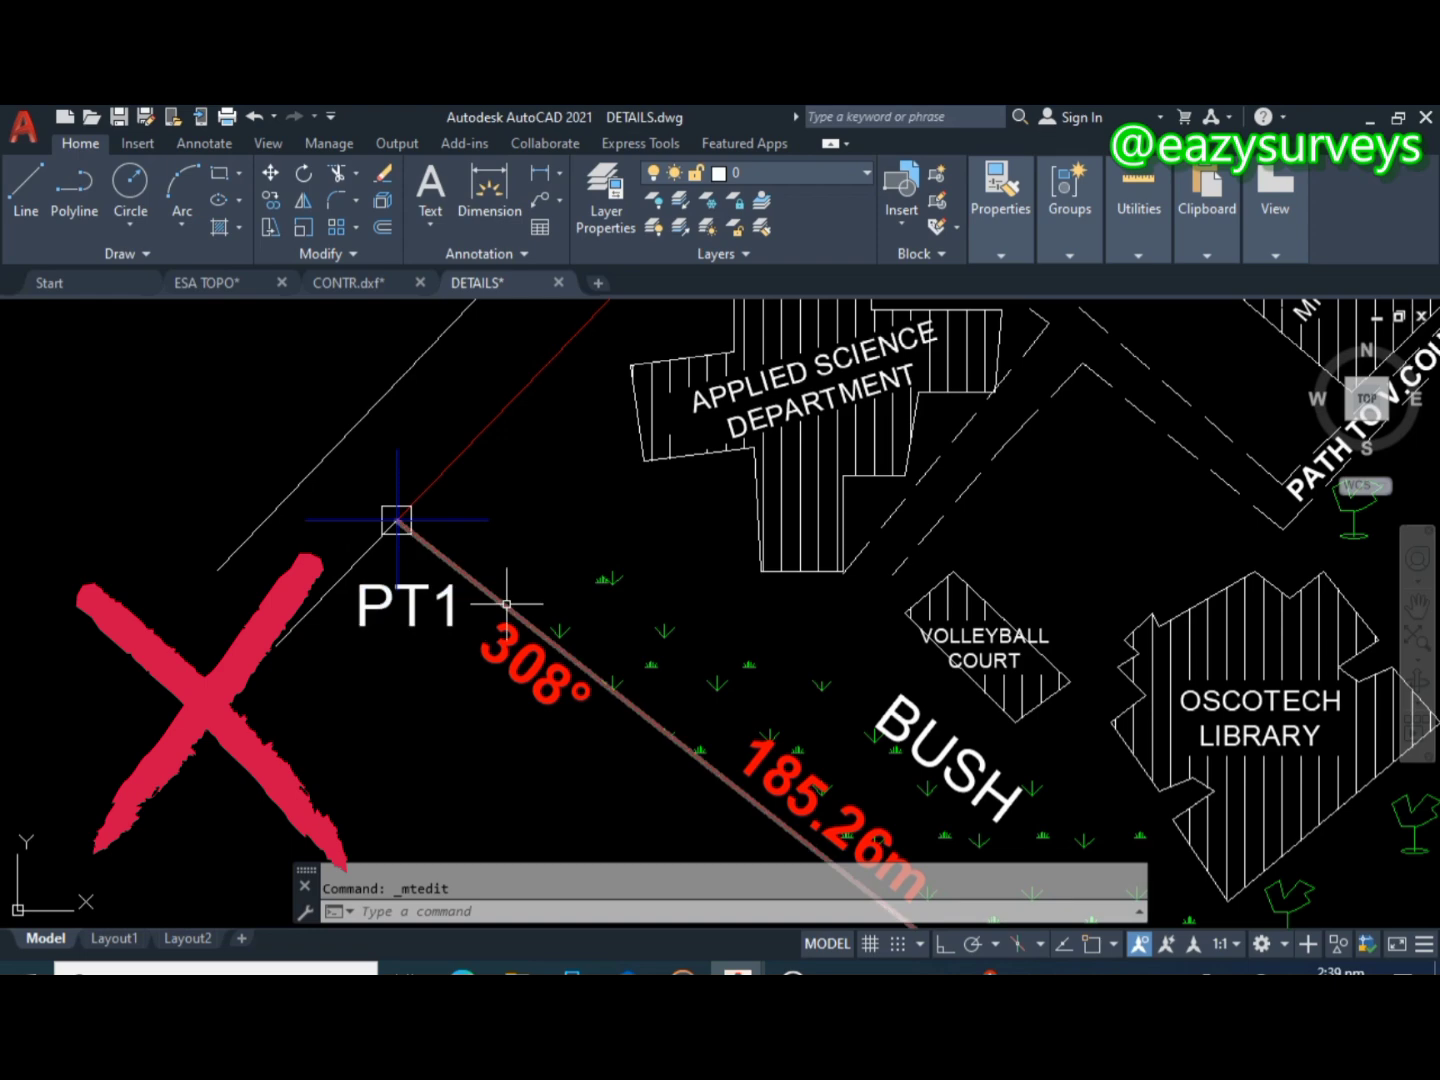
key(ctrl+z)
- Finish selecting the four PT corner labels for TCOUNT and sort them by Select-order
scroll(490, 600, down, 6)
scroll(463, 599, down, 2)
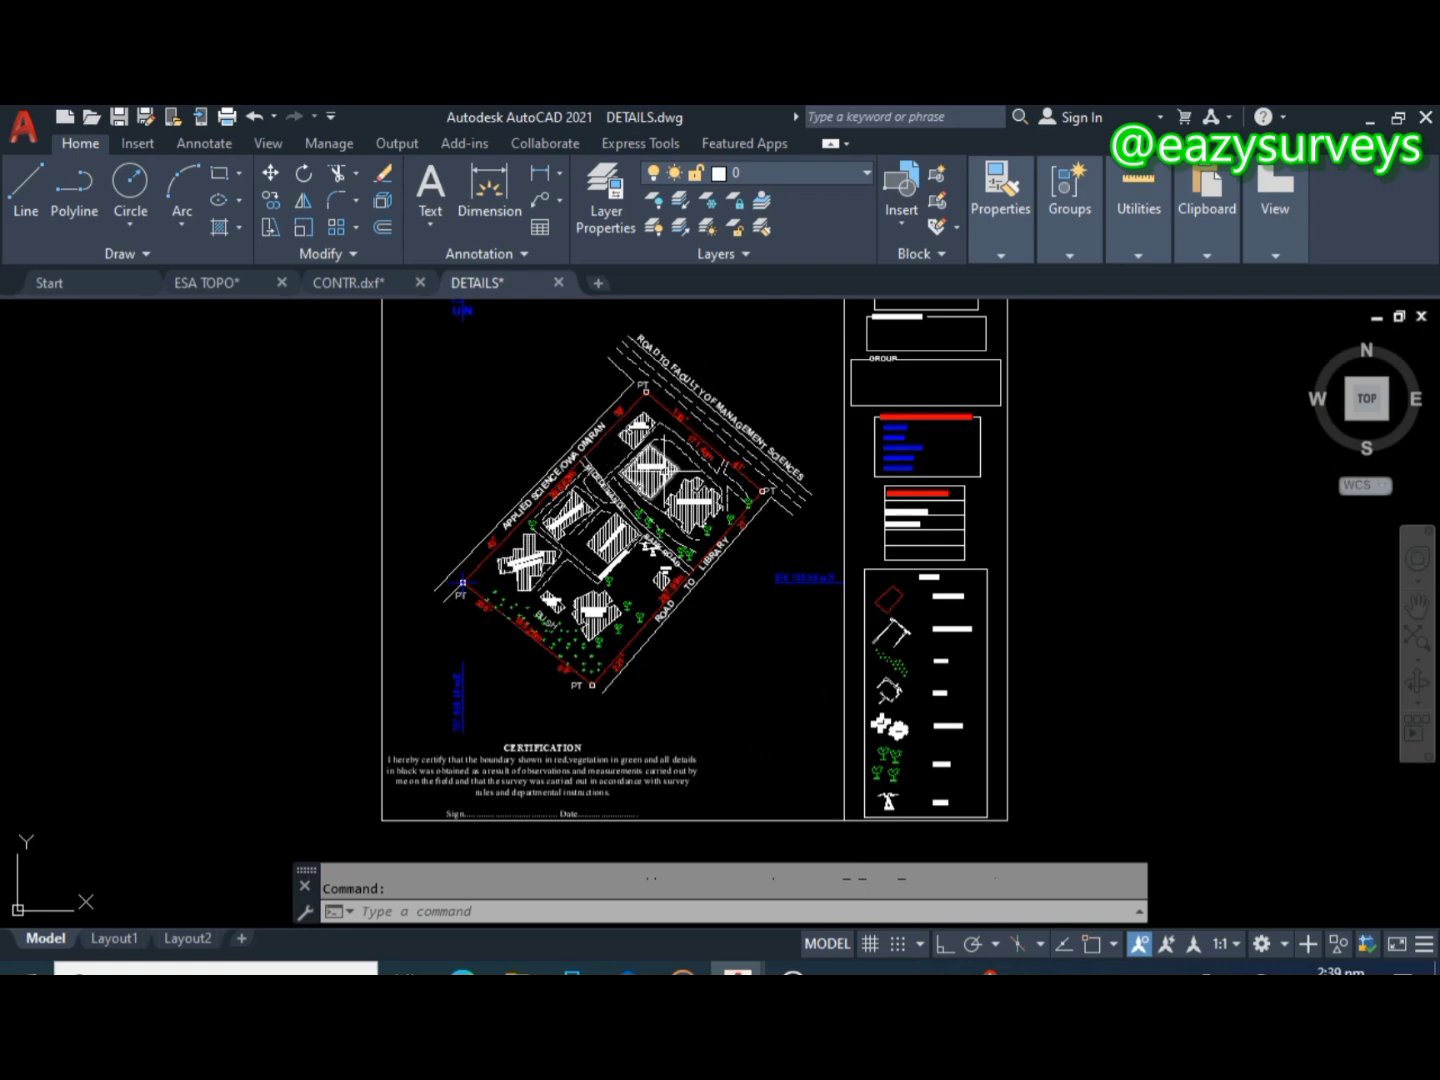
scroll(622, 430, up, 2)
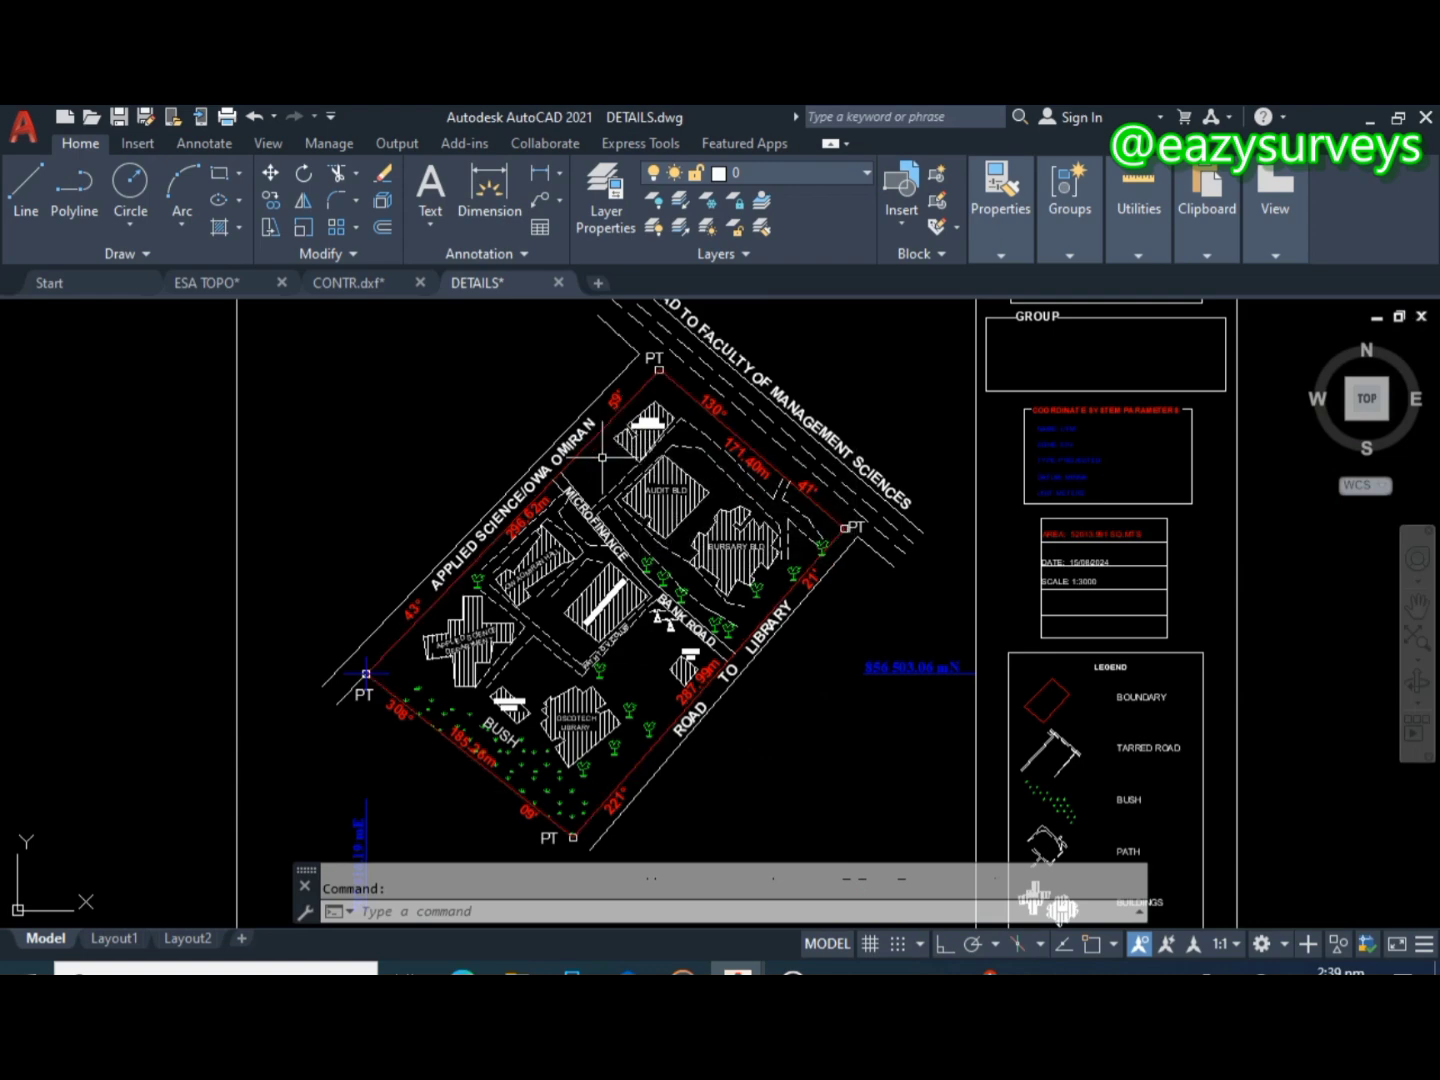
middle_drag(606, 467, 653, 455)
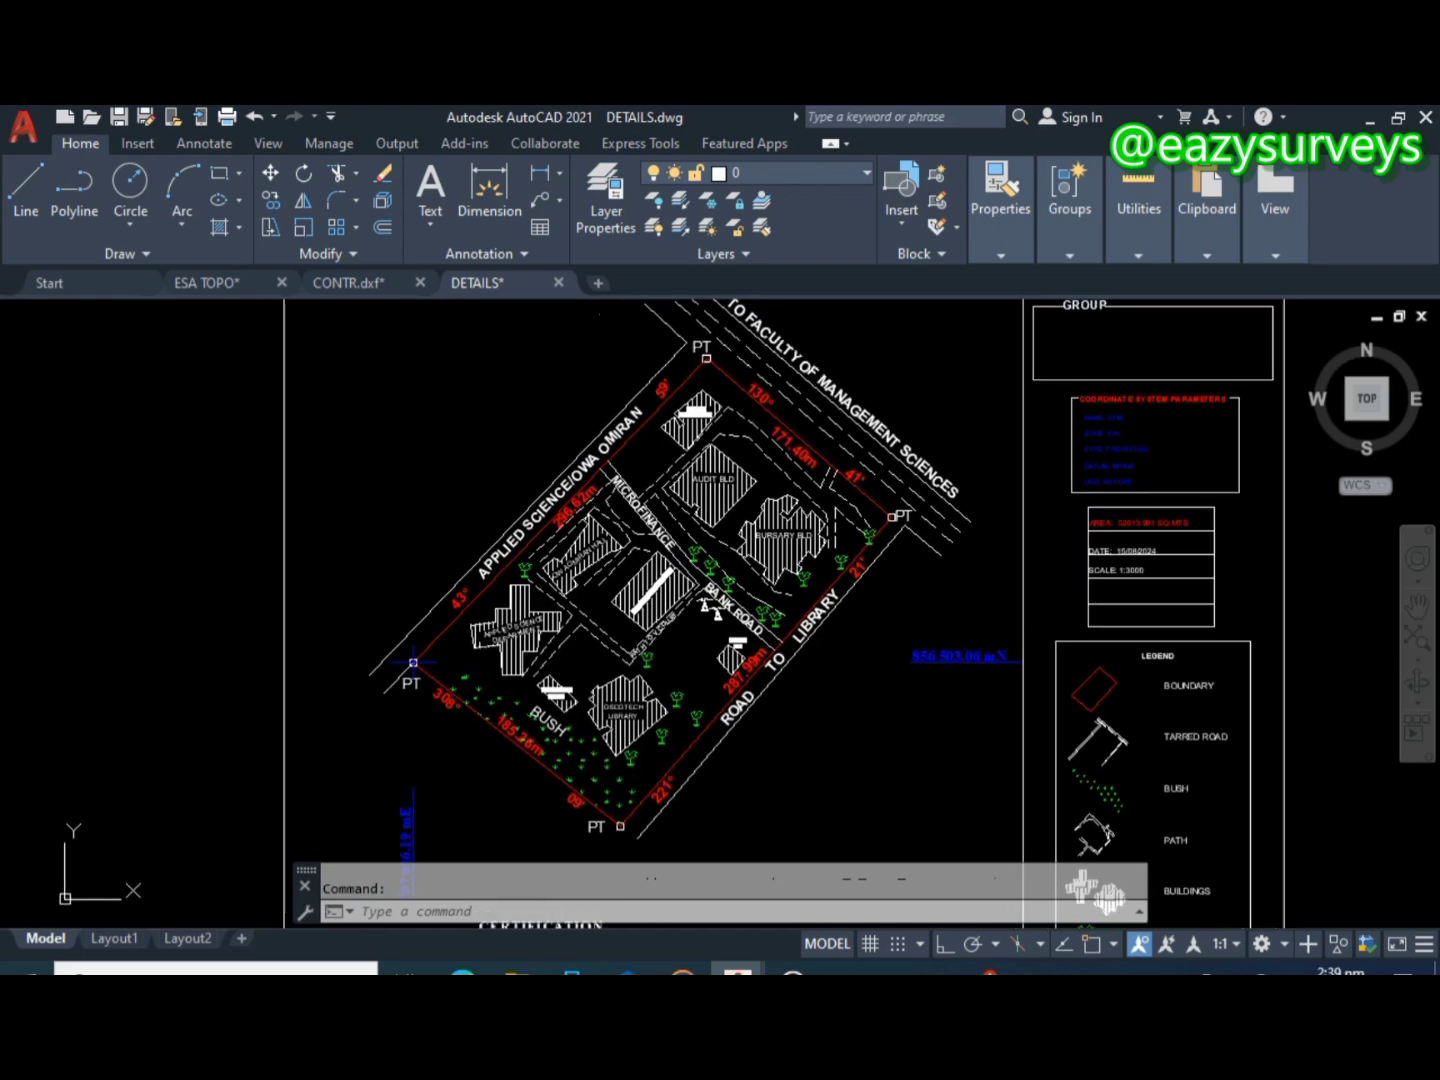
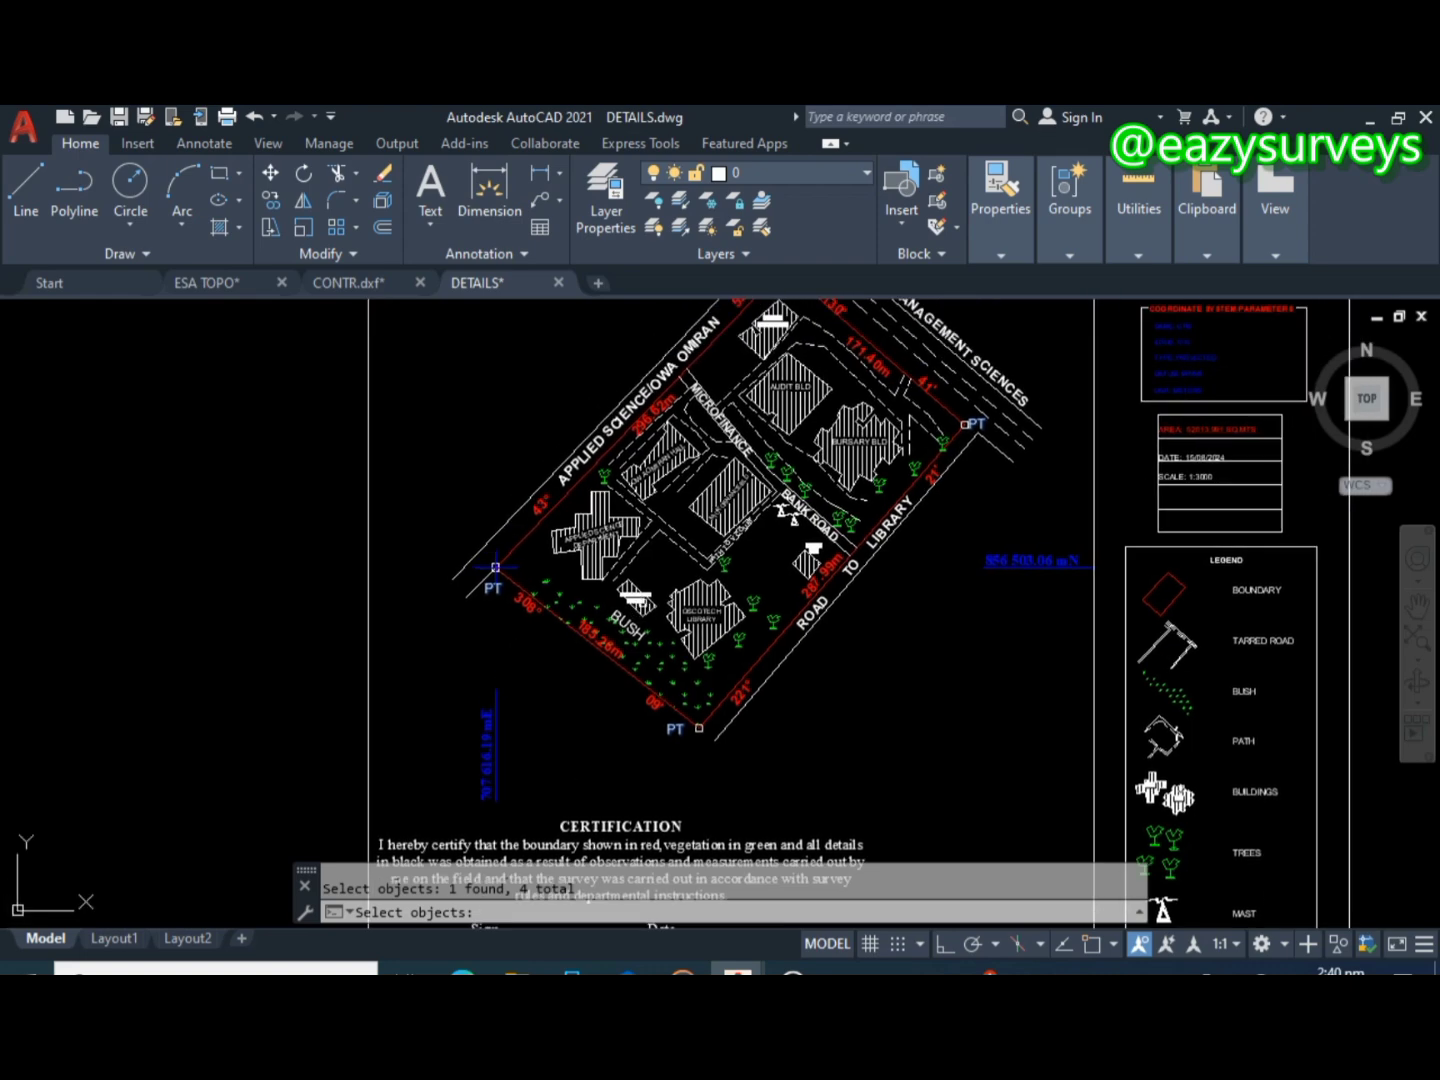
key(Return)
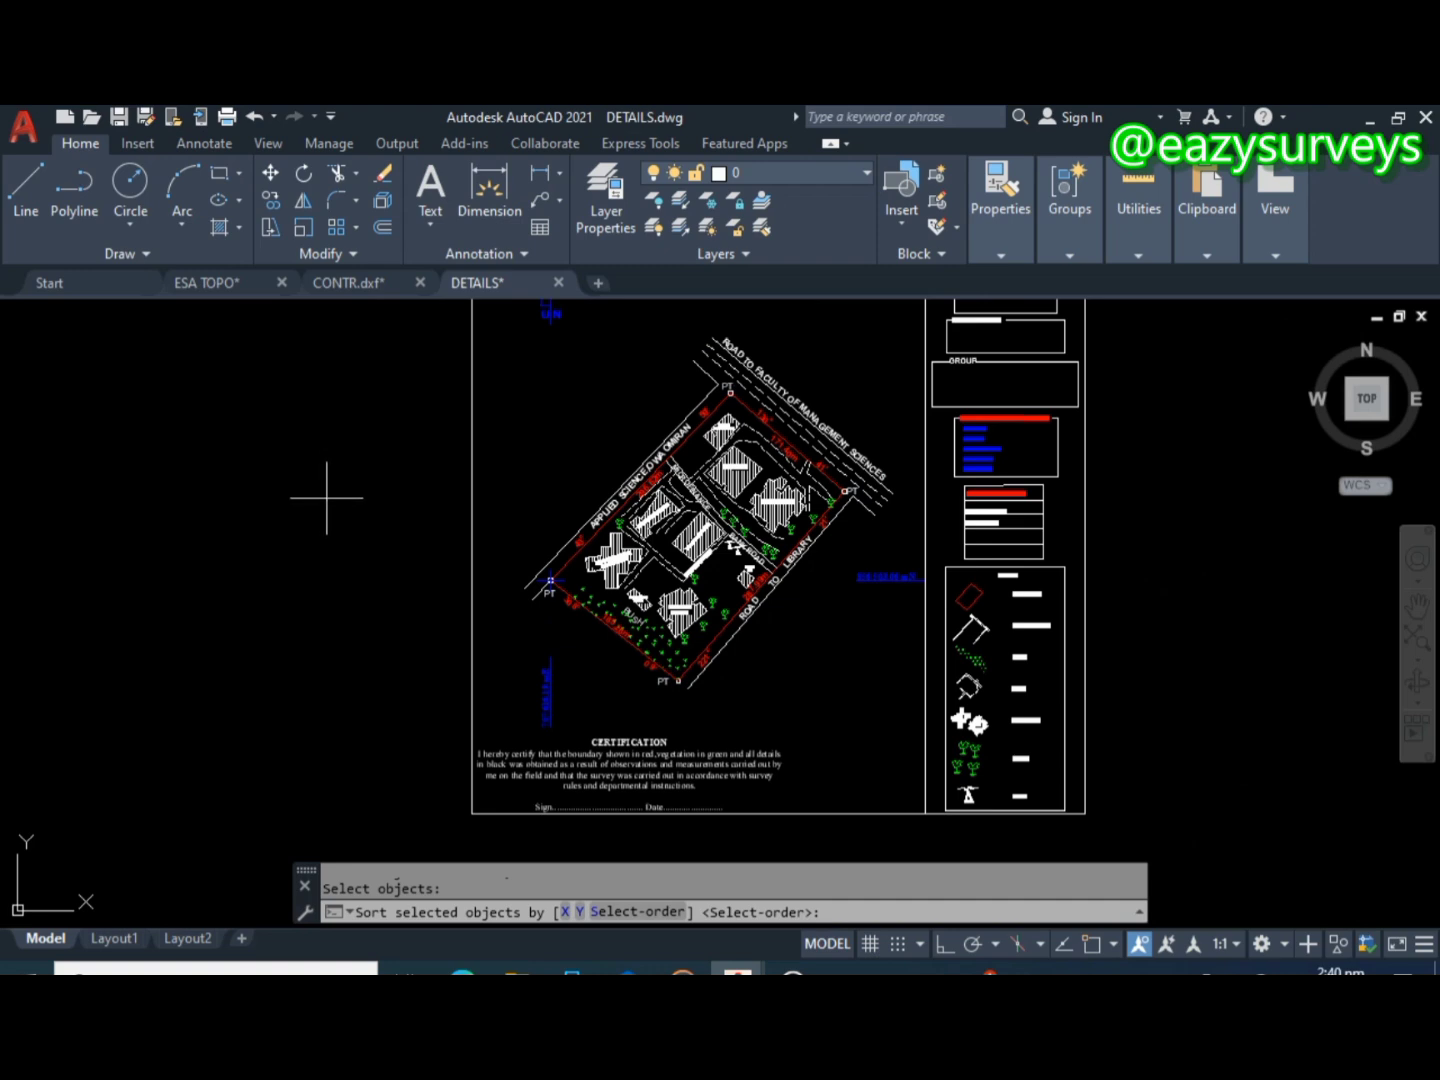
click(733, 915)
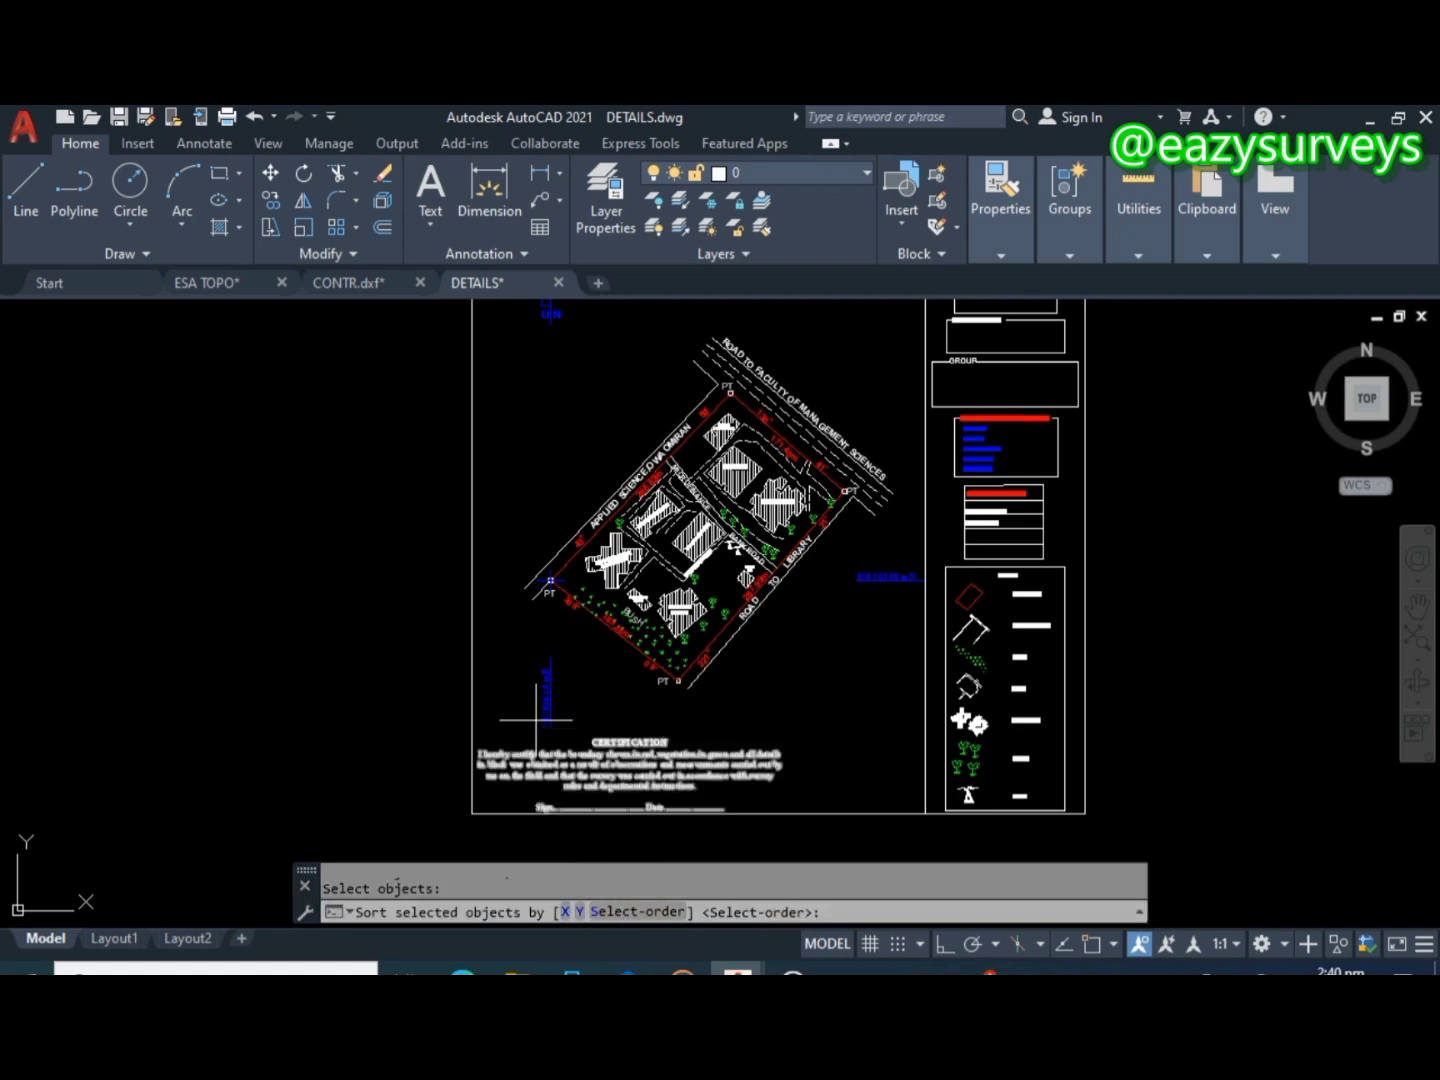
click(637, 913)
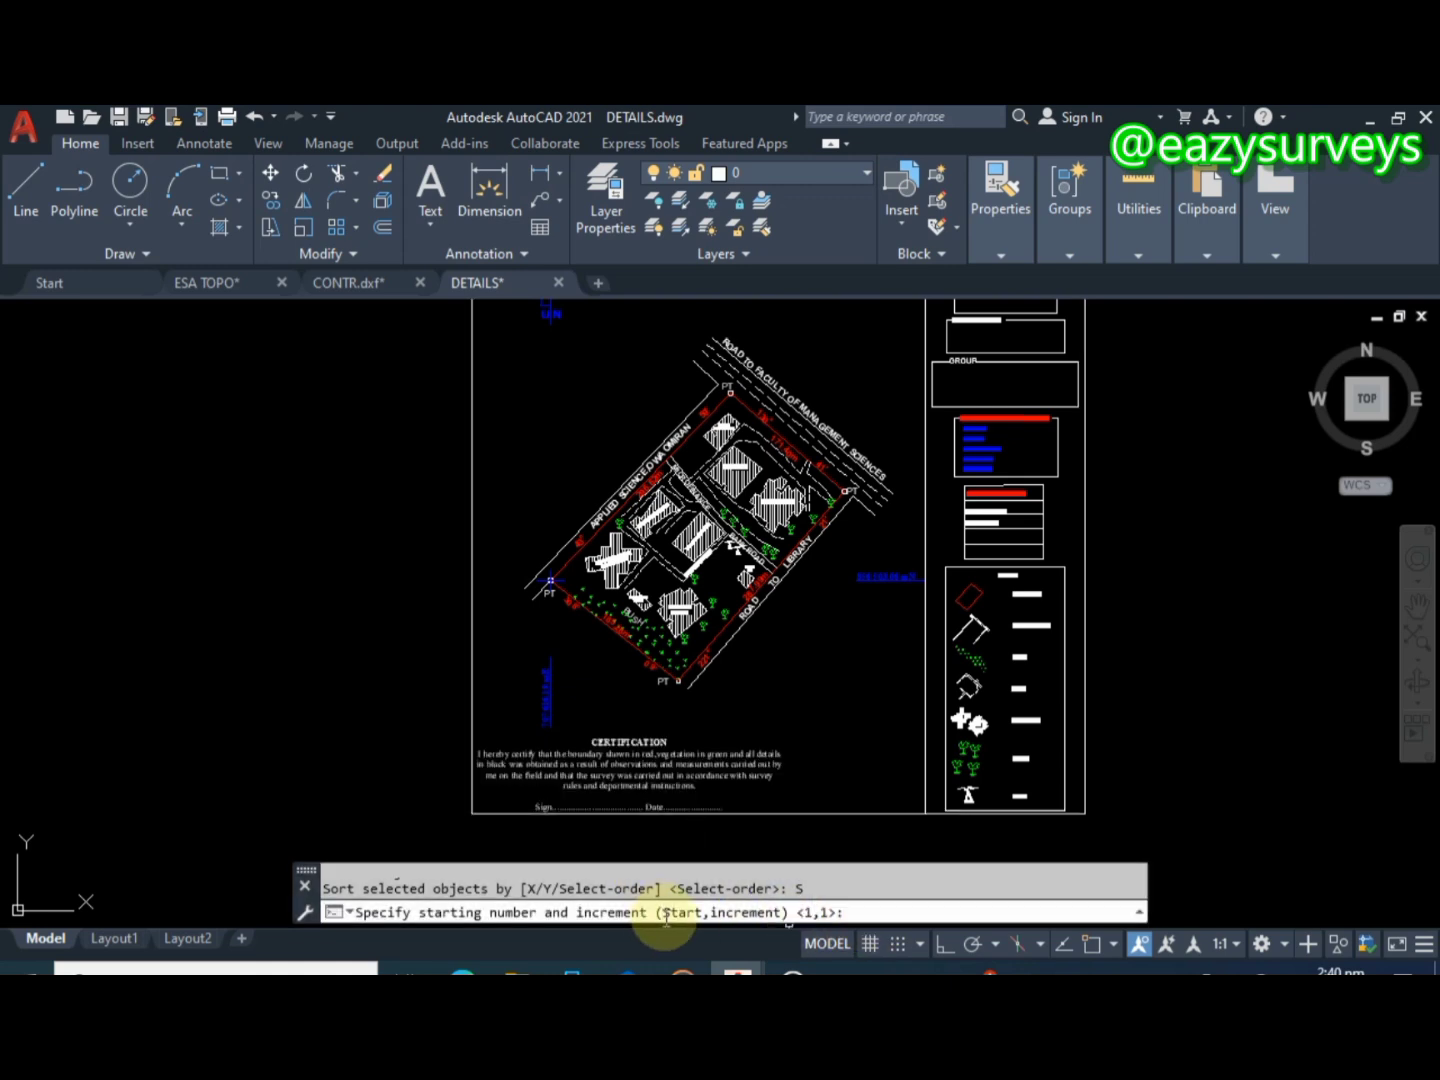
- Number the selected PT labels with starting number and increment 1,1, placing the numbers as a Suffix
click(862, 913)
text(1,1)
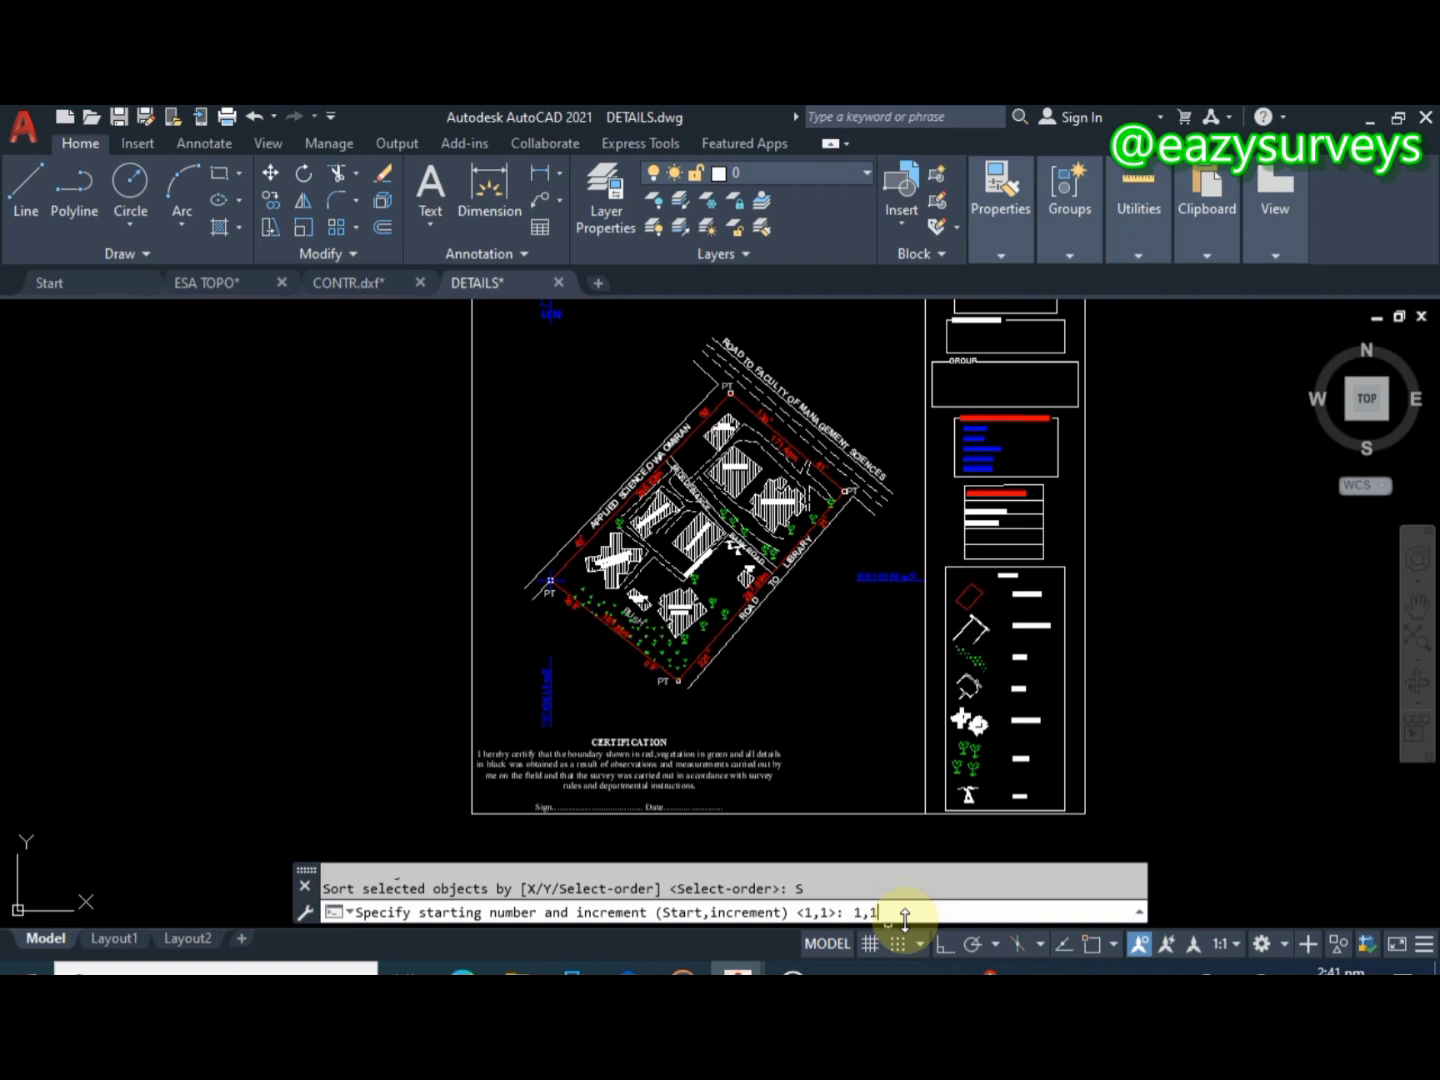
key(Return)
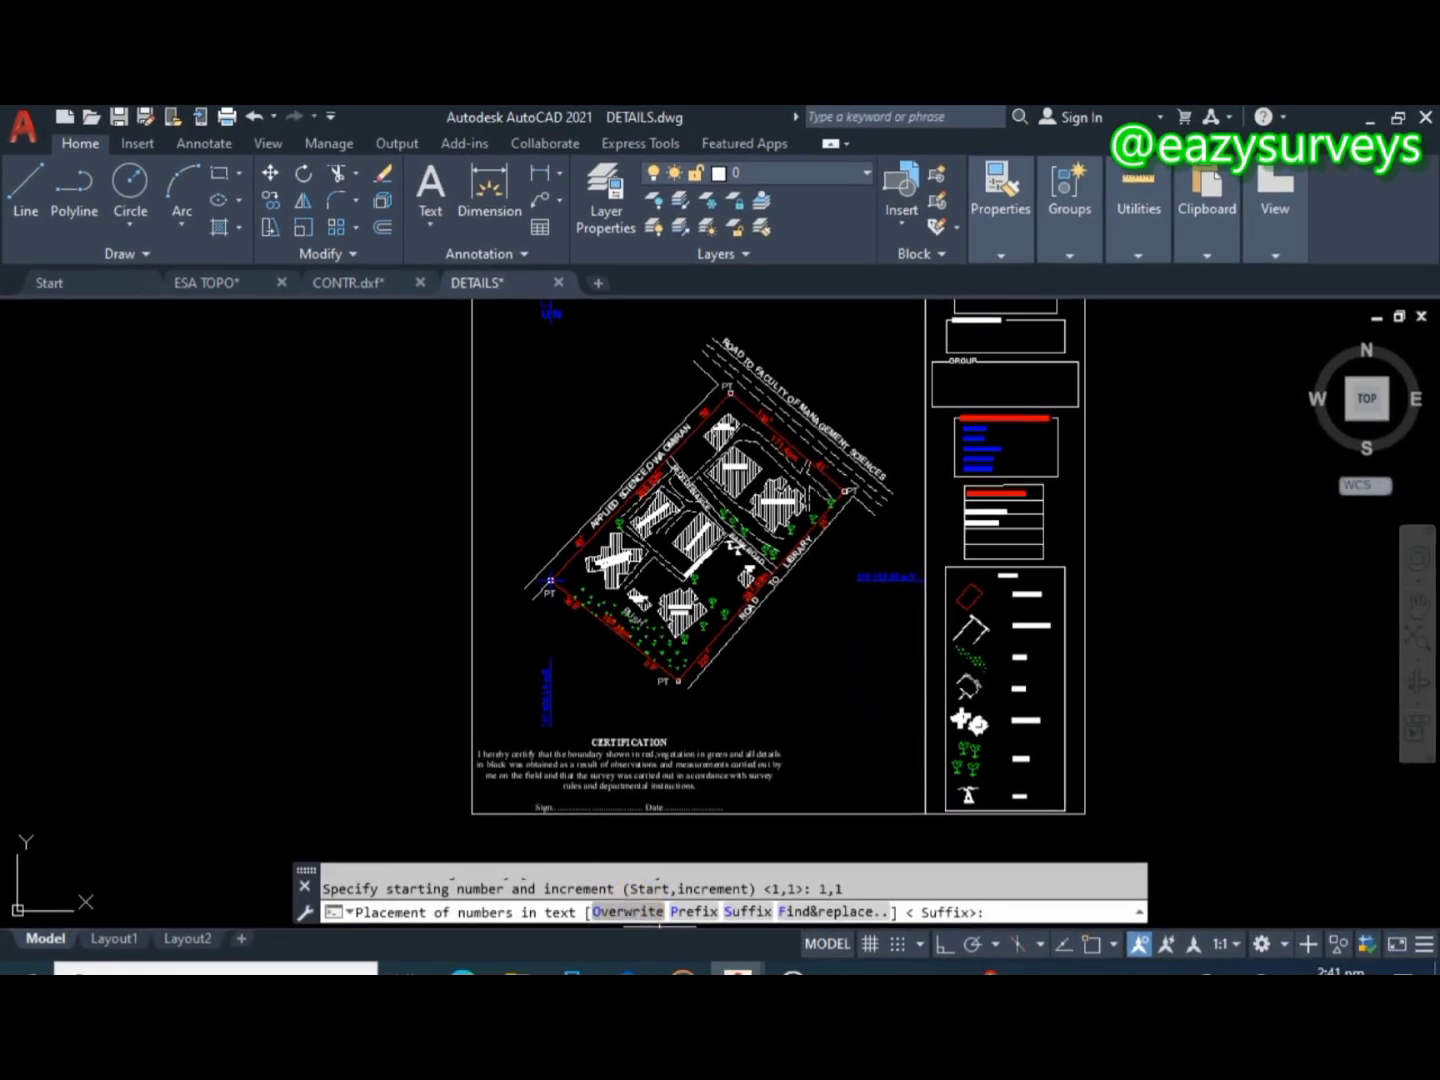
scroll(552, 575, up, 8)
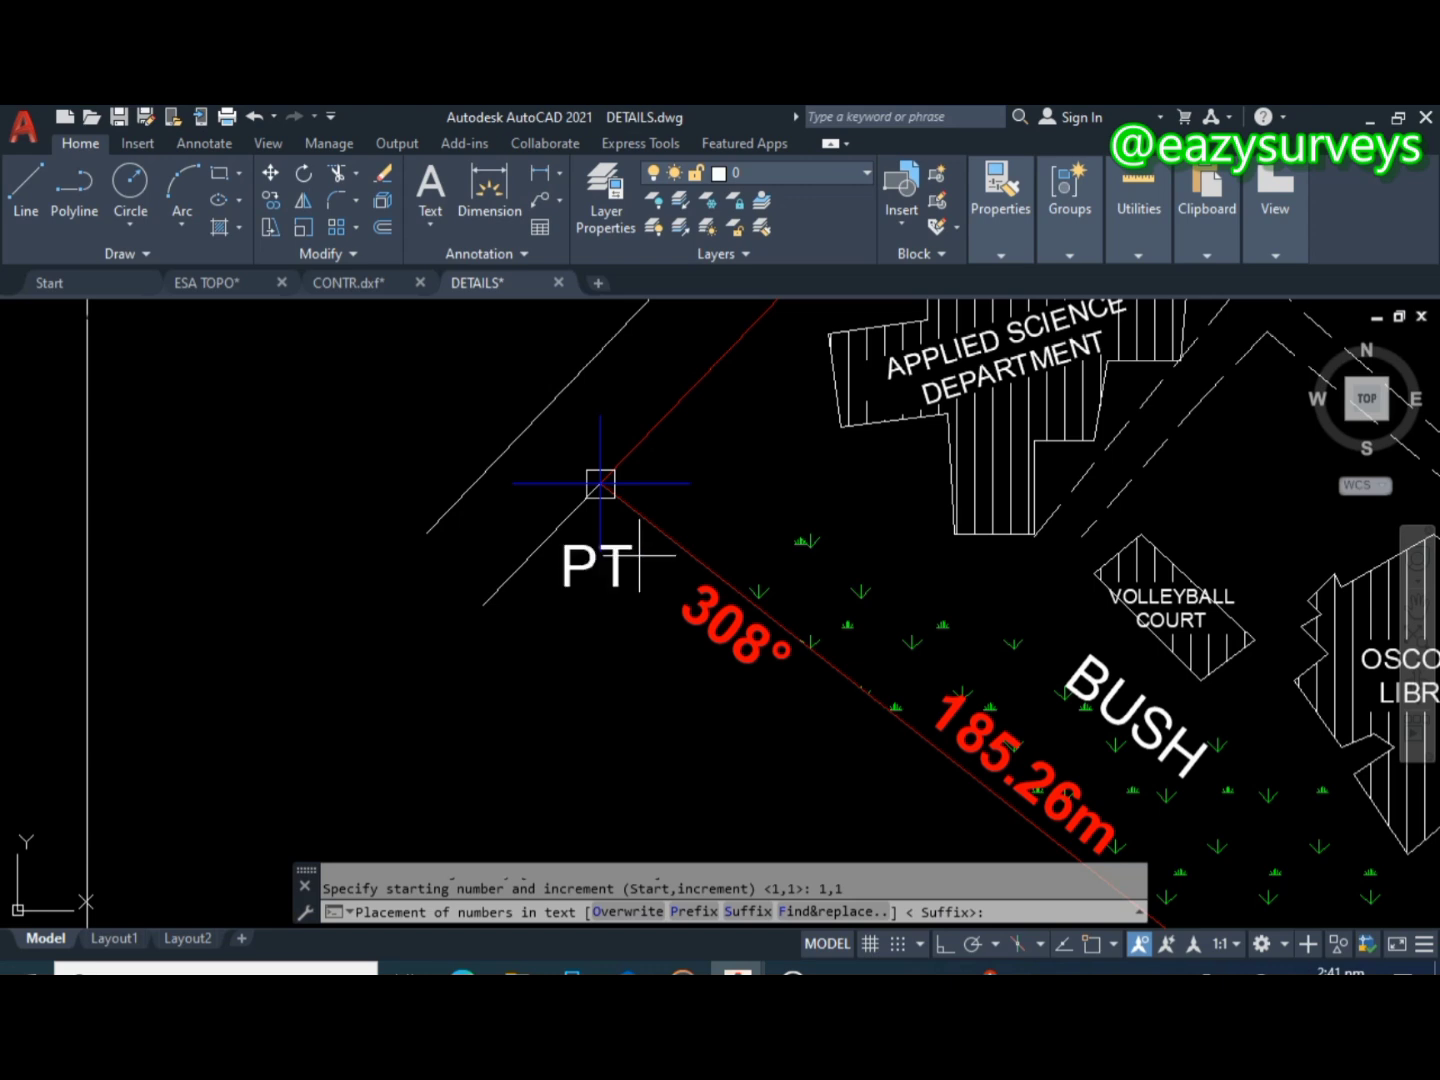
scroll(598, 665, down, 2)
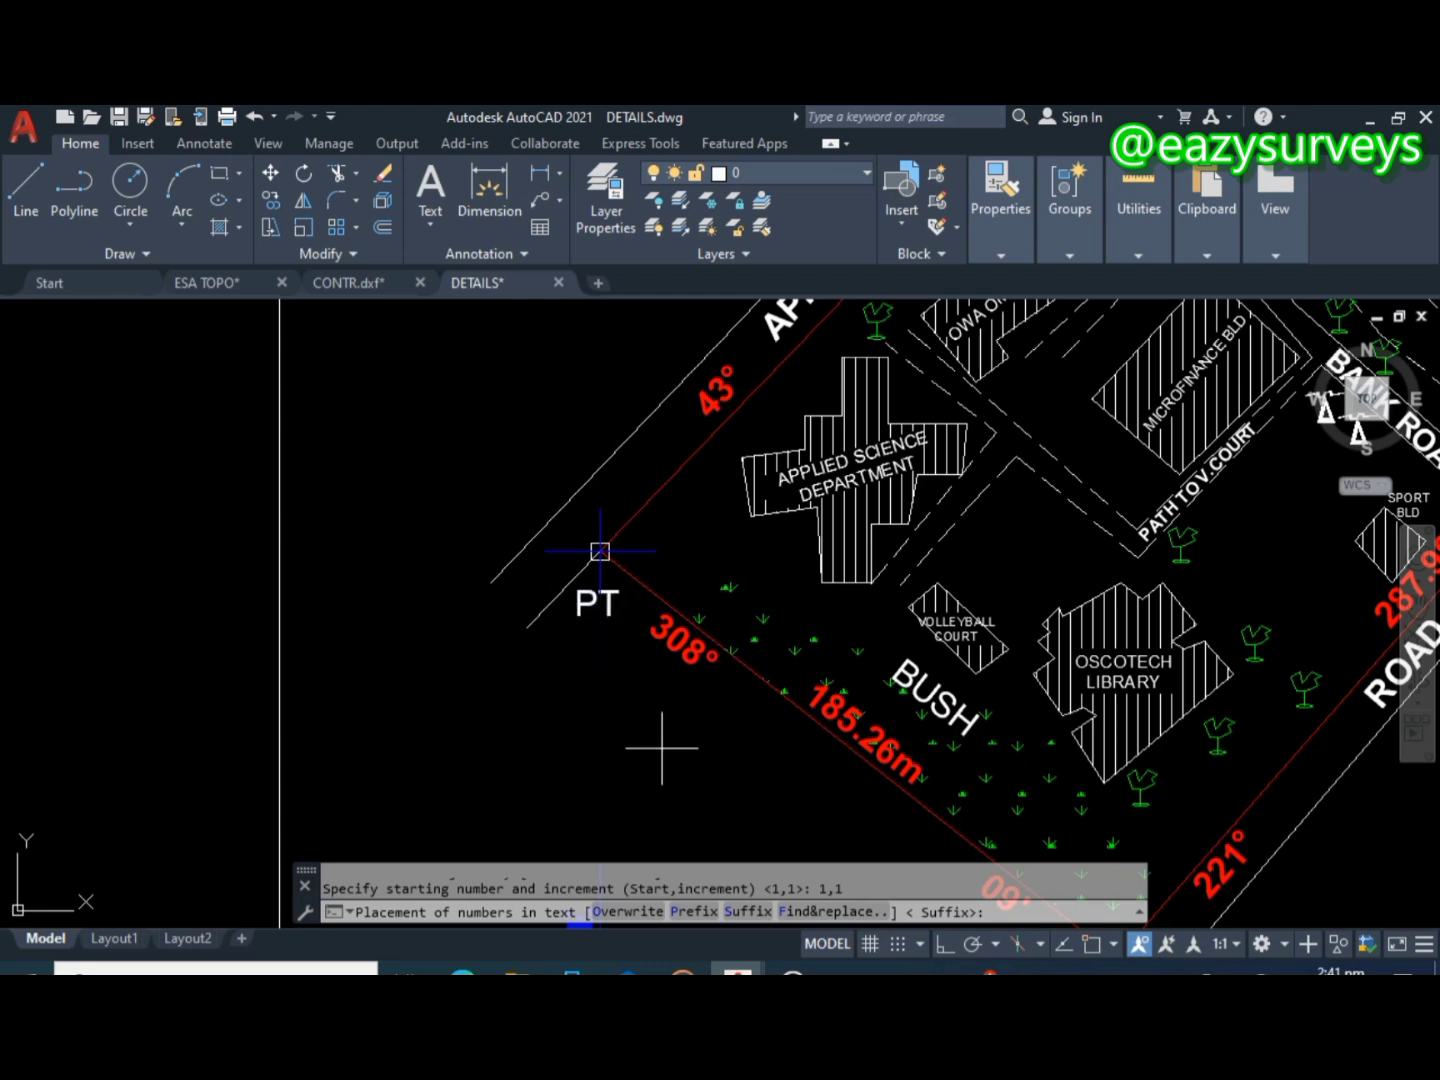
click(745, 912)
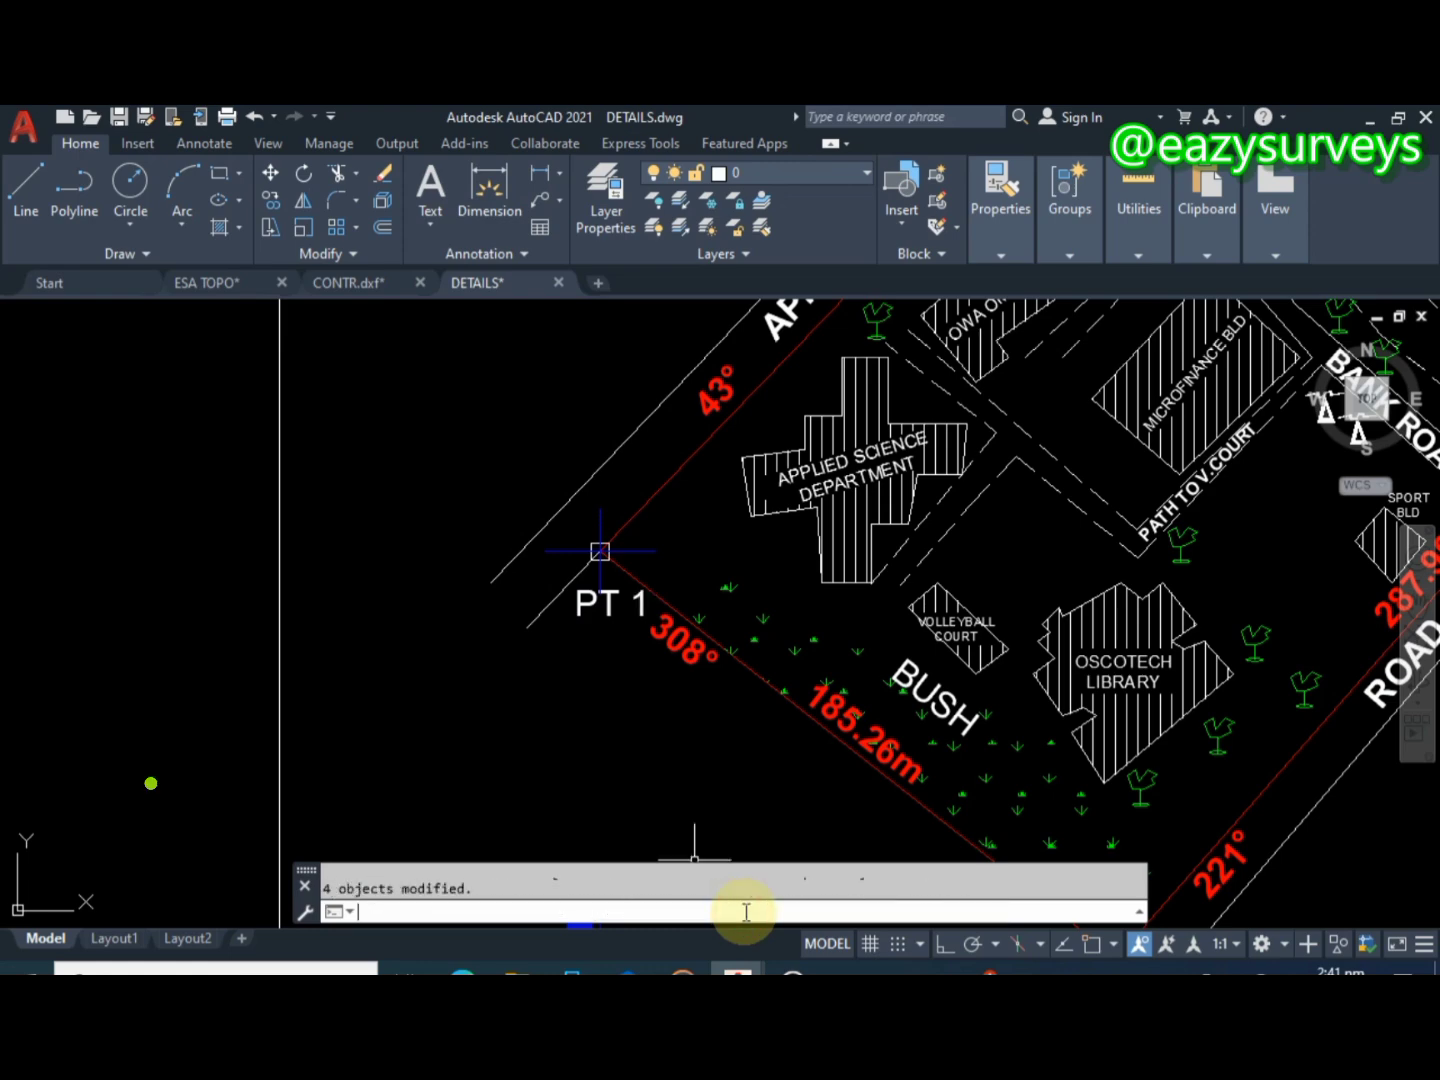
- Check the numbering of the PT labels at all four boundary corners
scroll(603, 598, down, 2)
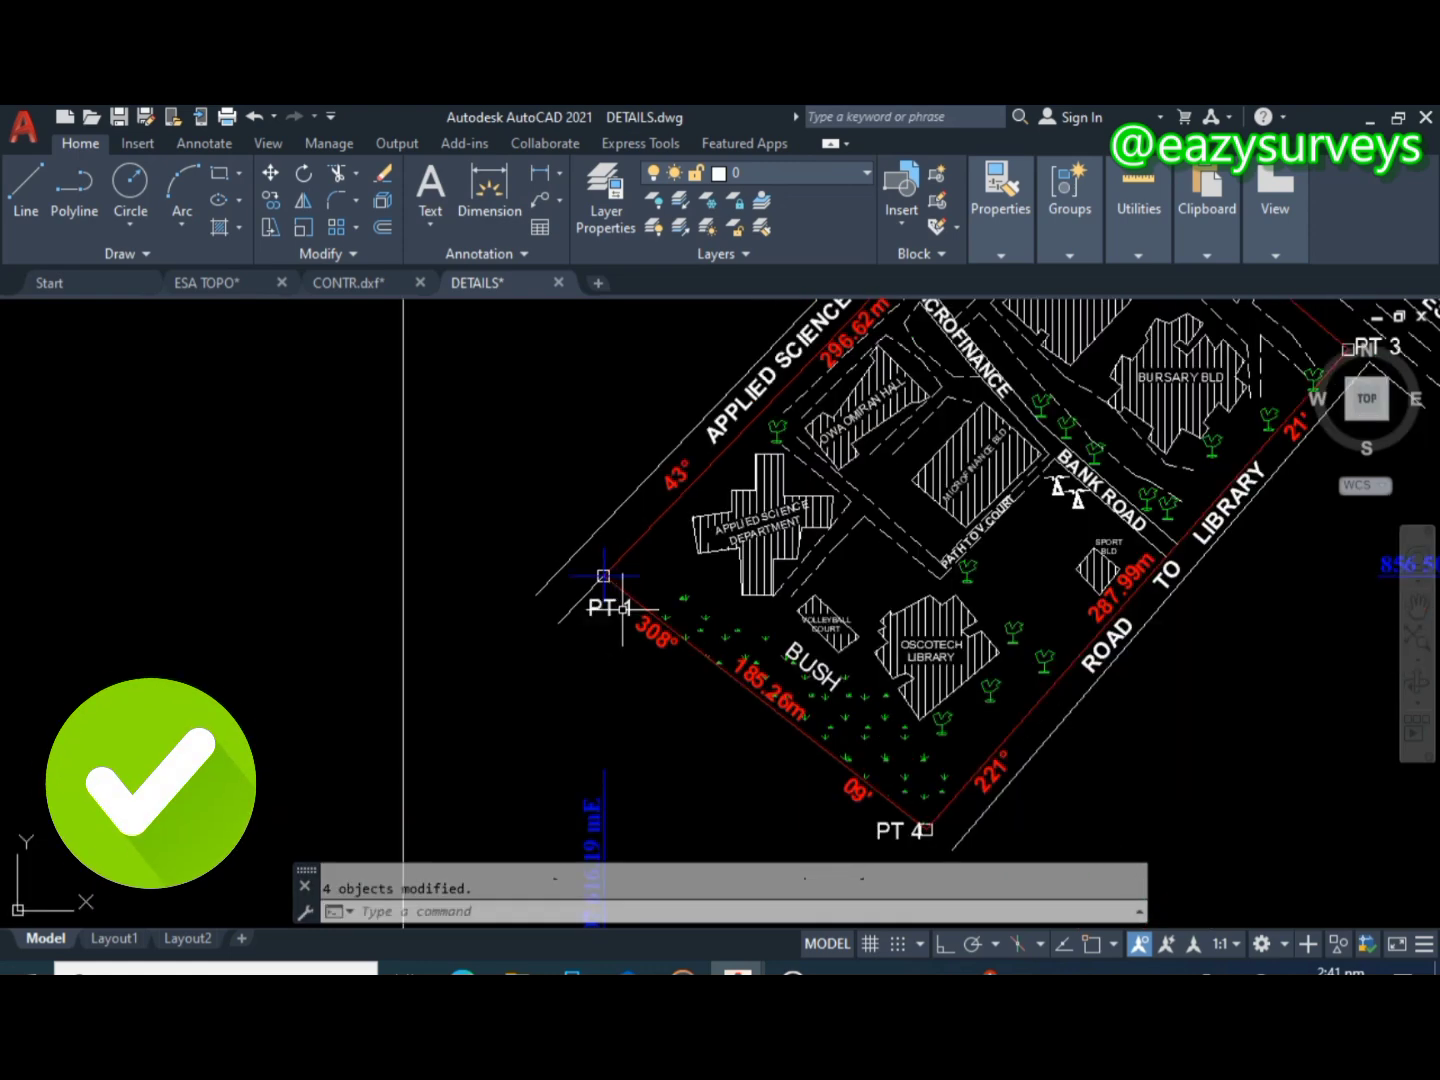
scroll(589, 565, up, 4)
scroll(566, 521, down, 4)
scroll(592, 578, down, 6)
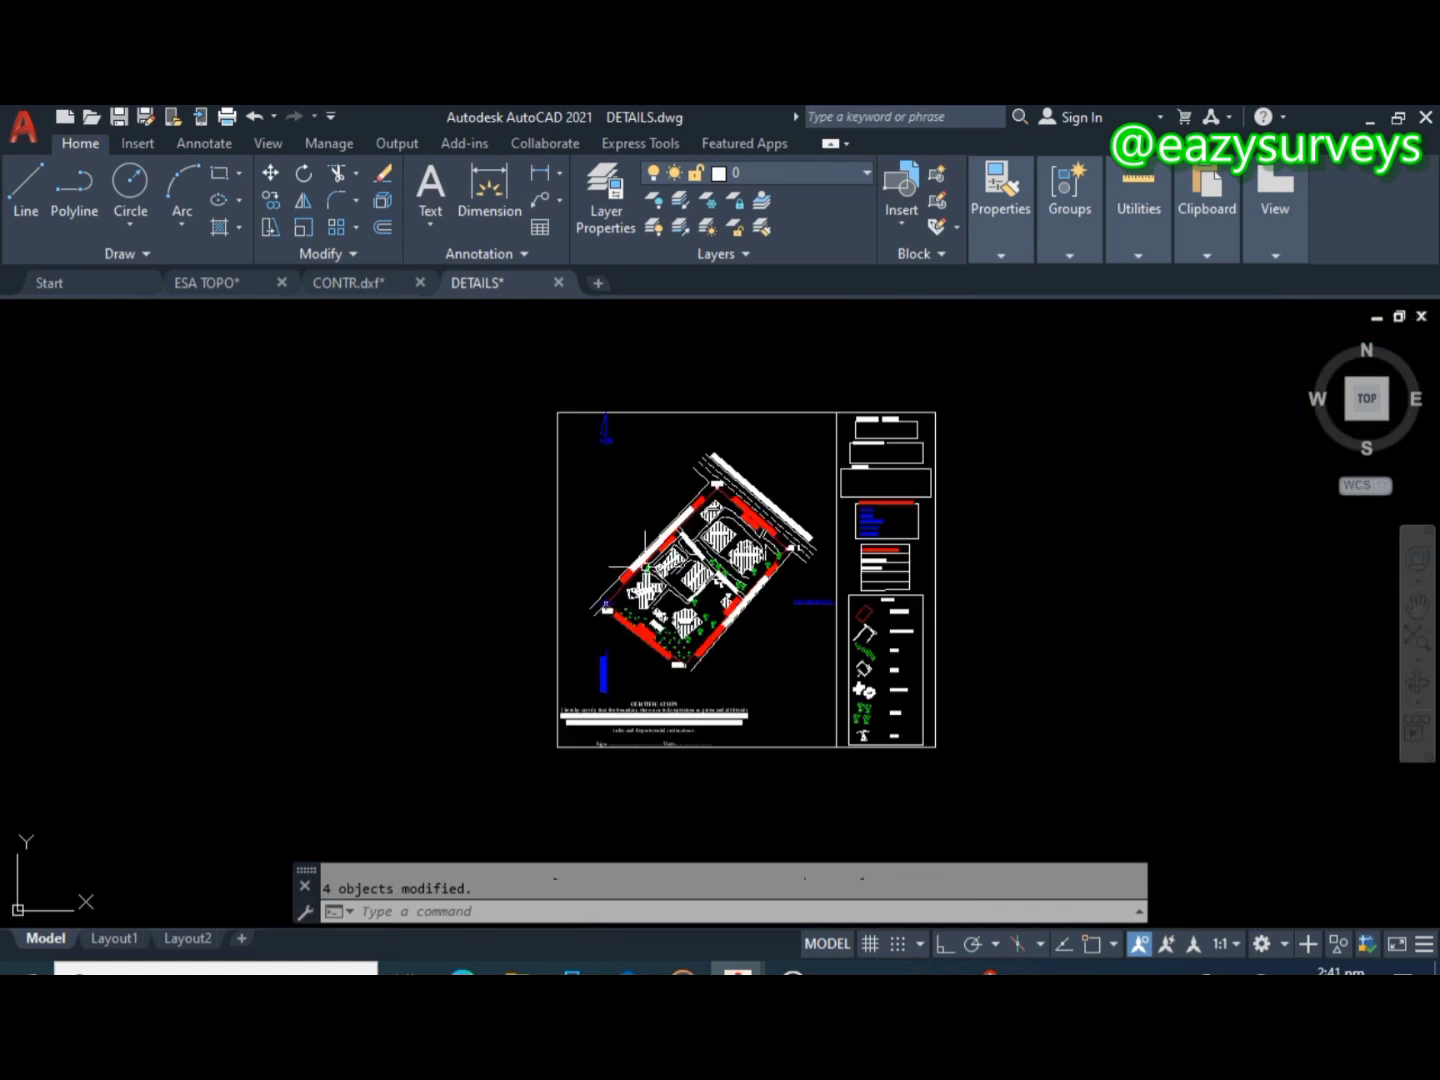
scroll(748, 481, up, 8)
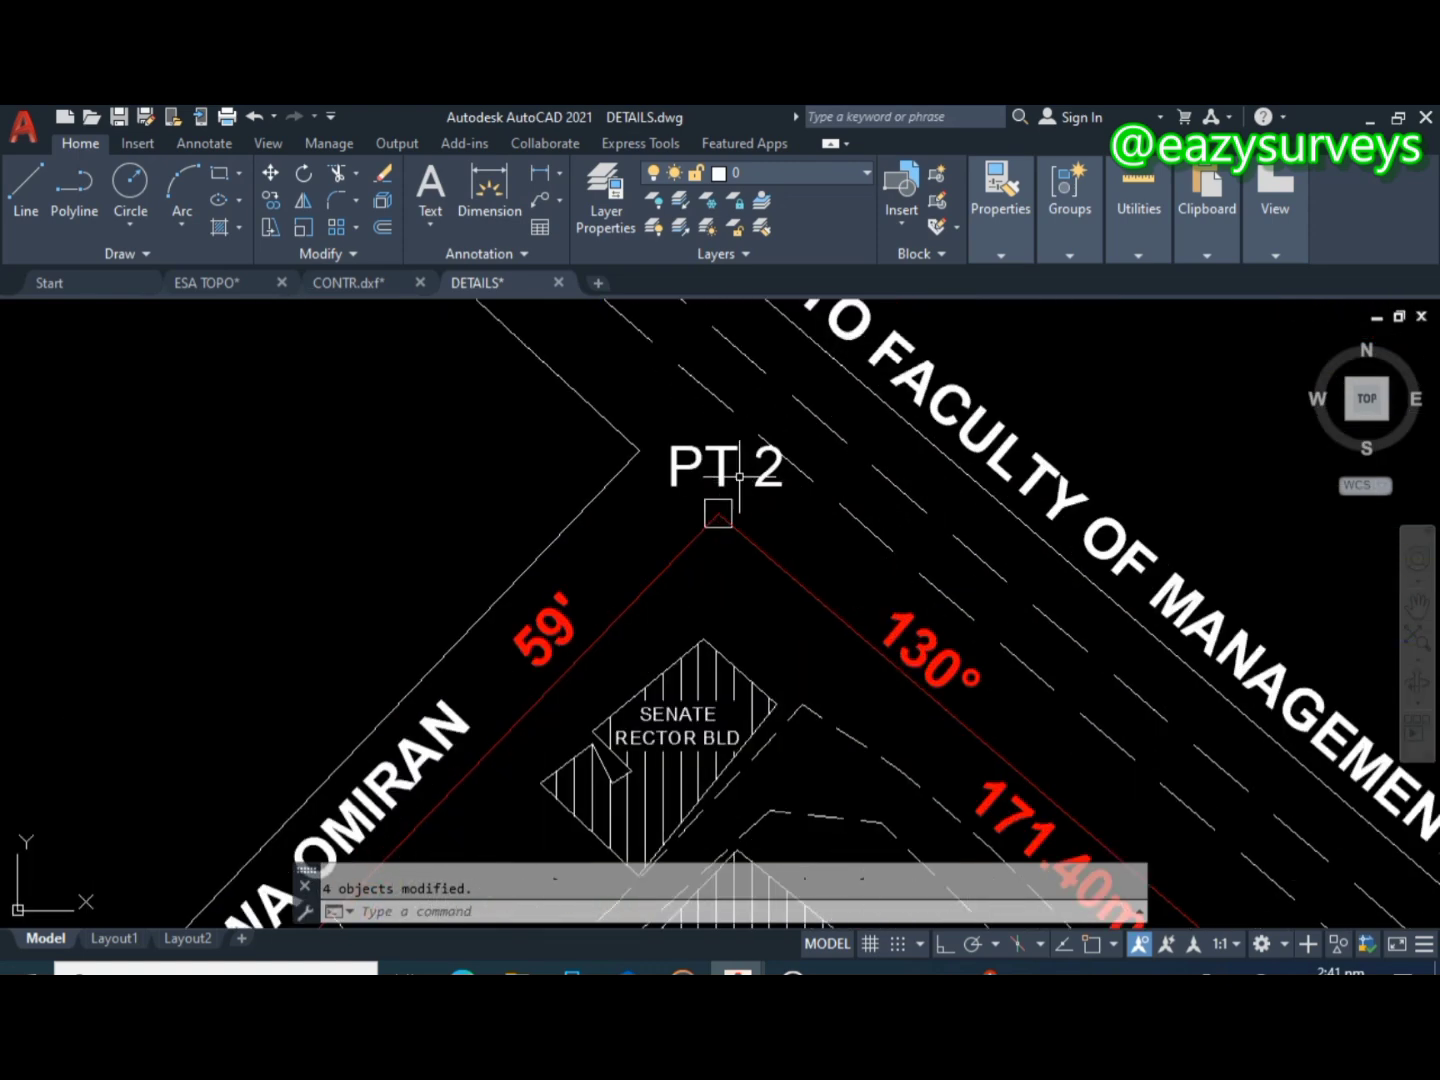
scroll(748, 482, down, 3)
scroll(978, 728, down, 1)
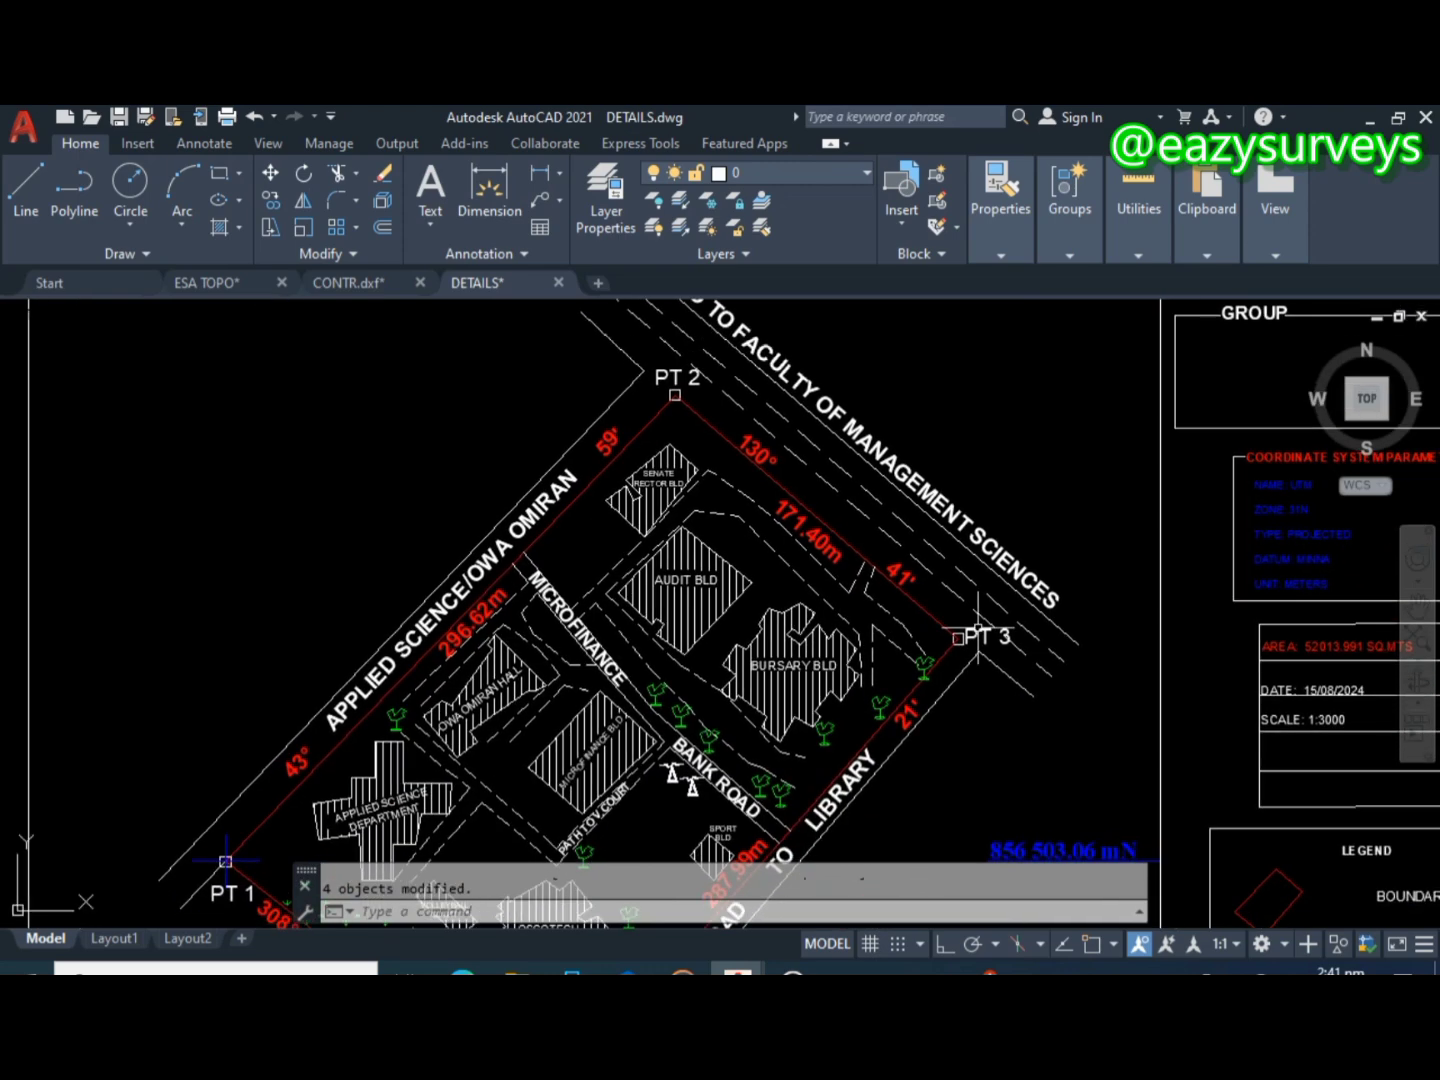
scroll(964, 636, up, 2)
scroll(1020, 640, down, 6)
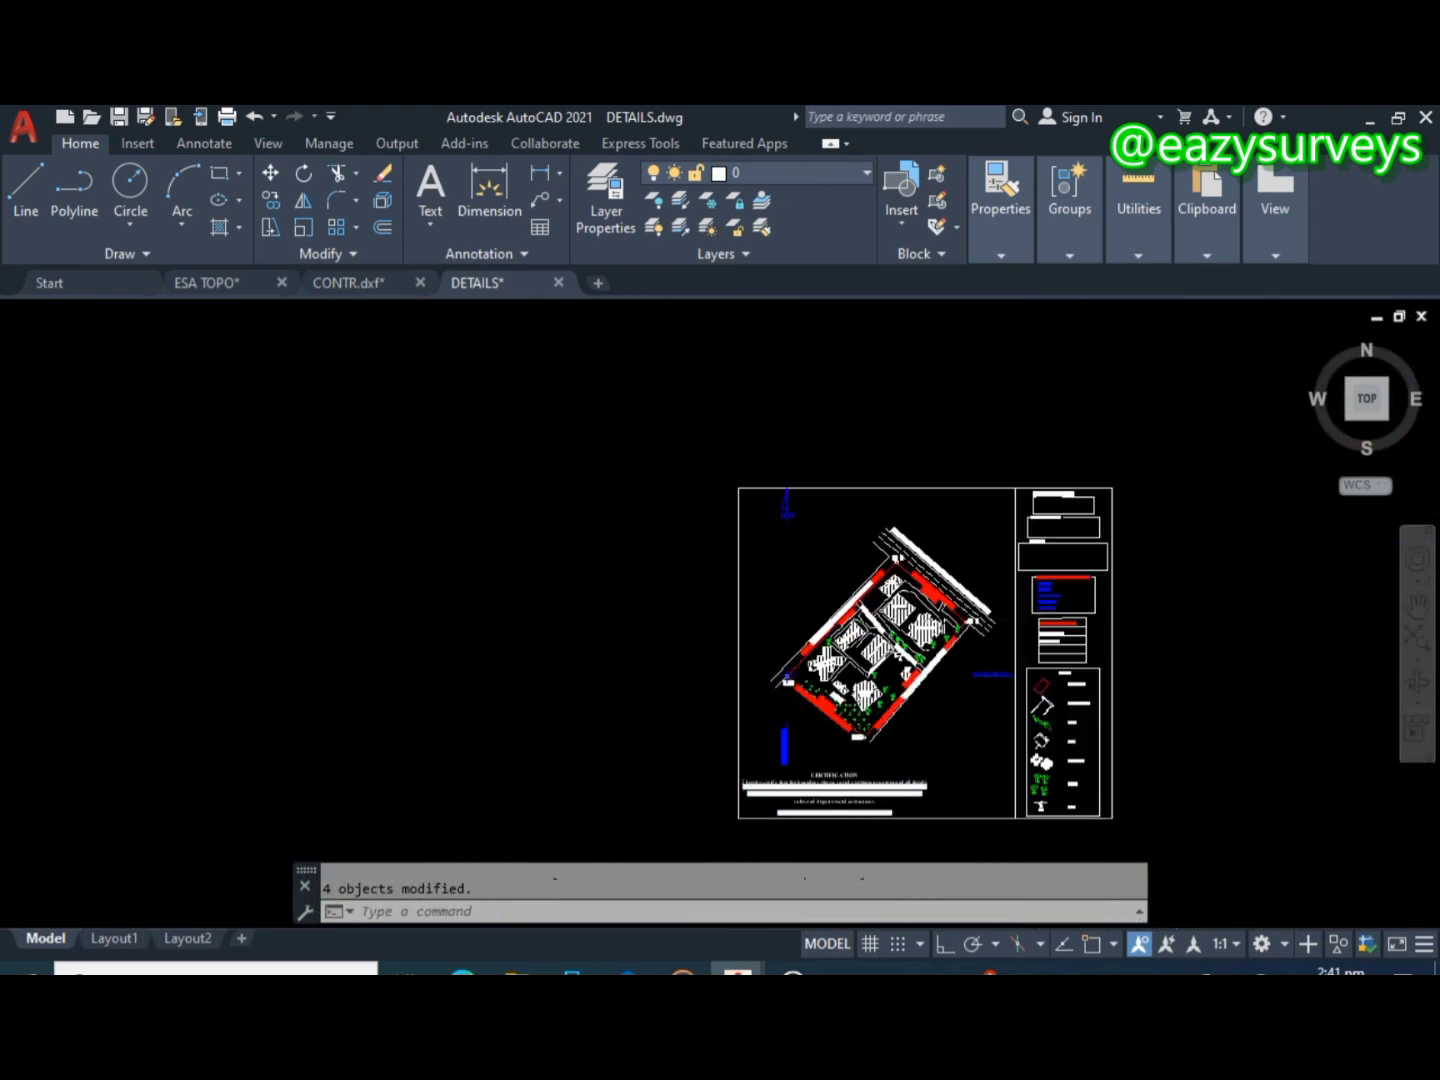
scroll(859, 735, up, 9)
scroll(796, 733, down, 8)
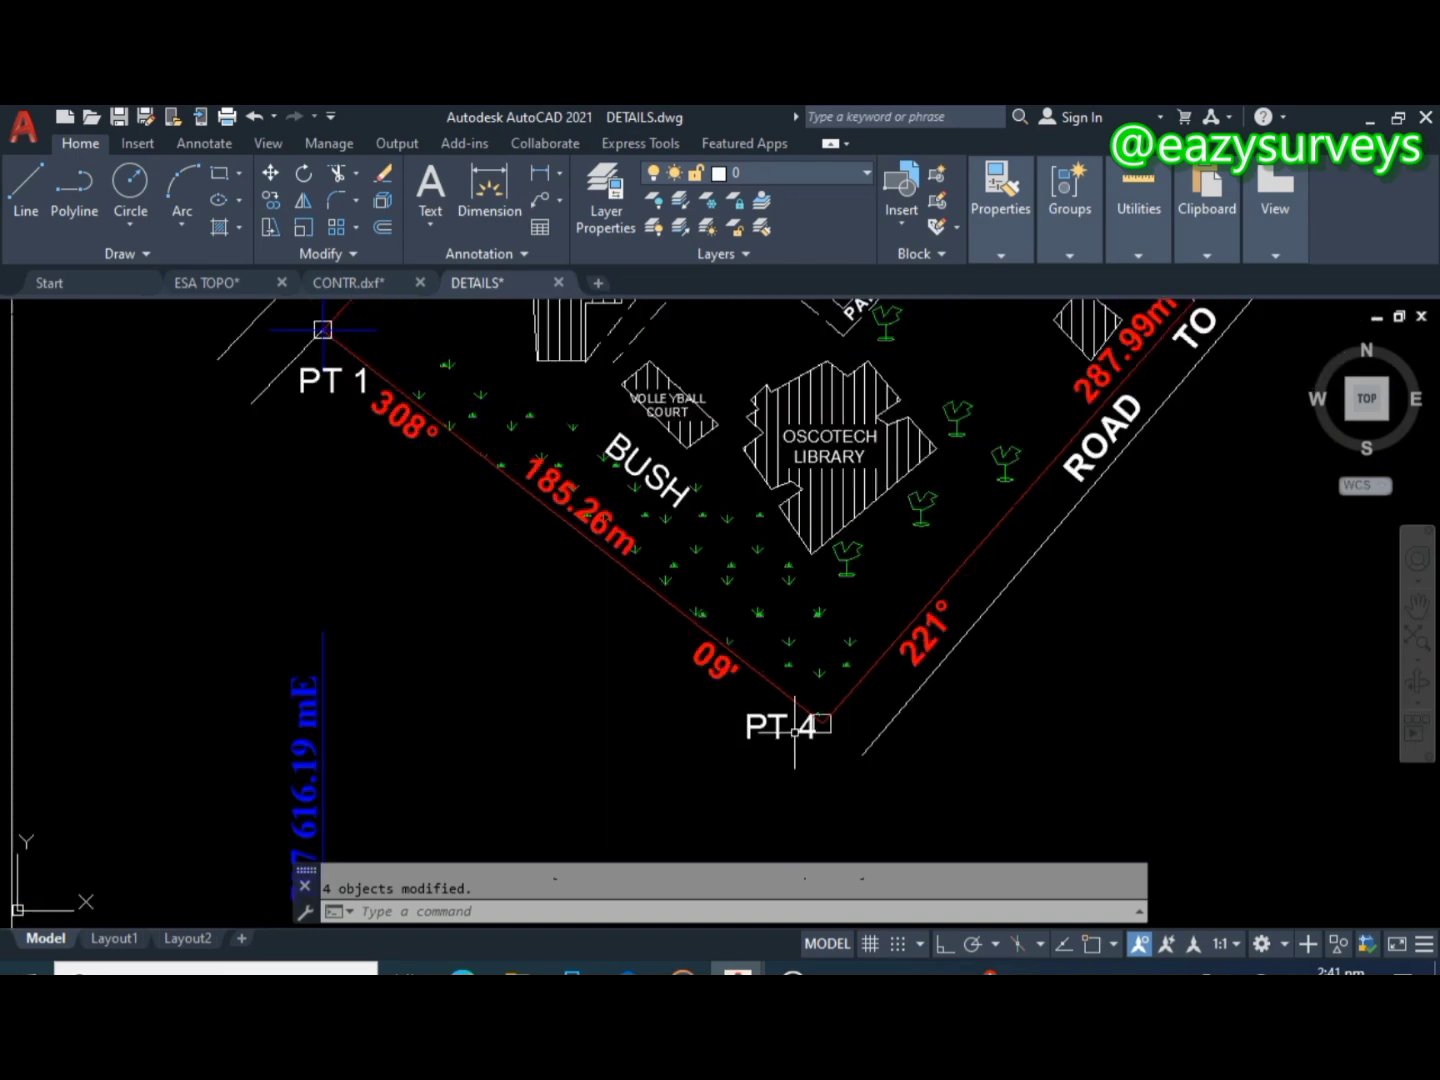
scroll(721, 633, up, 2)
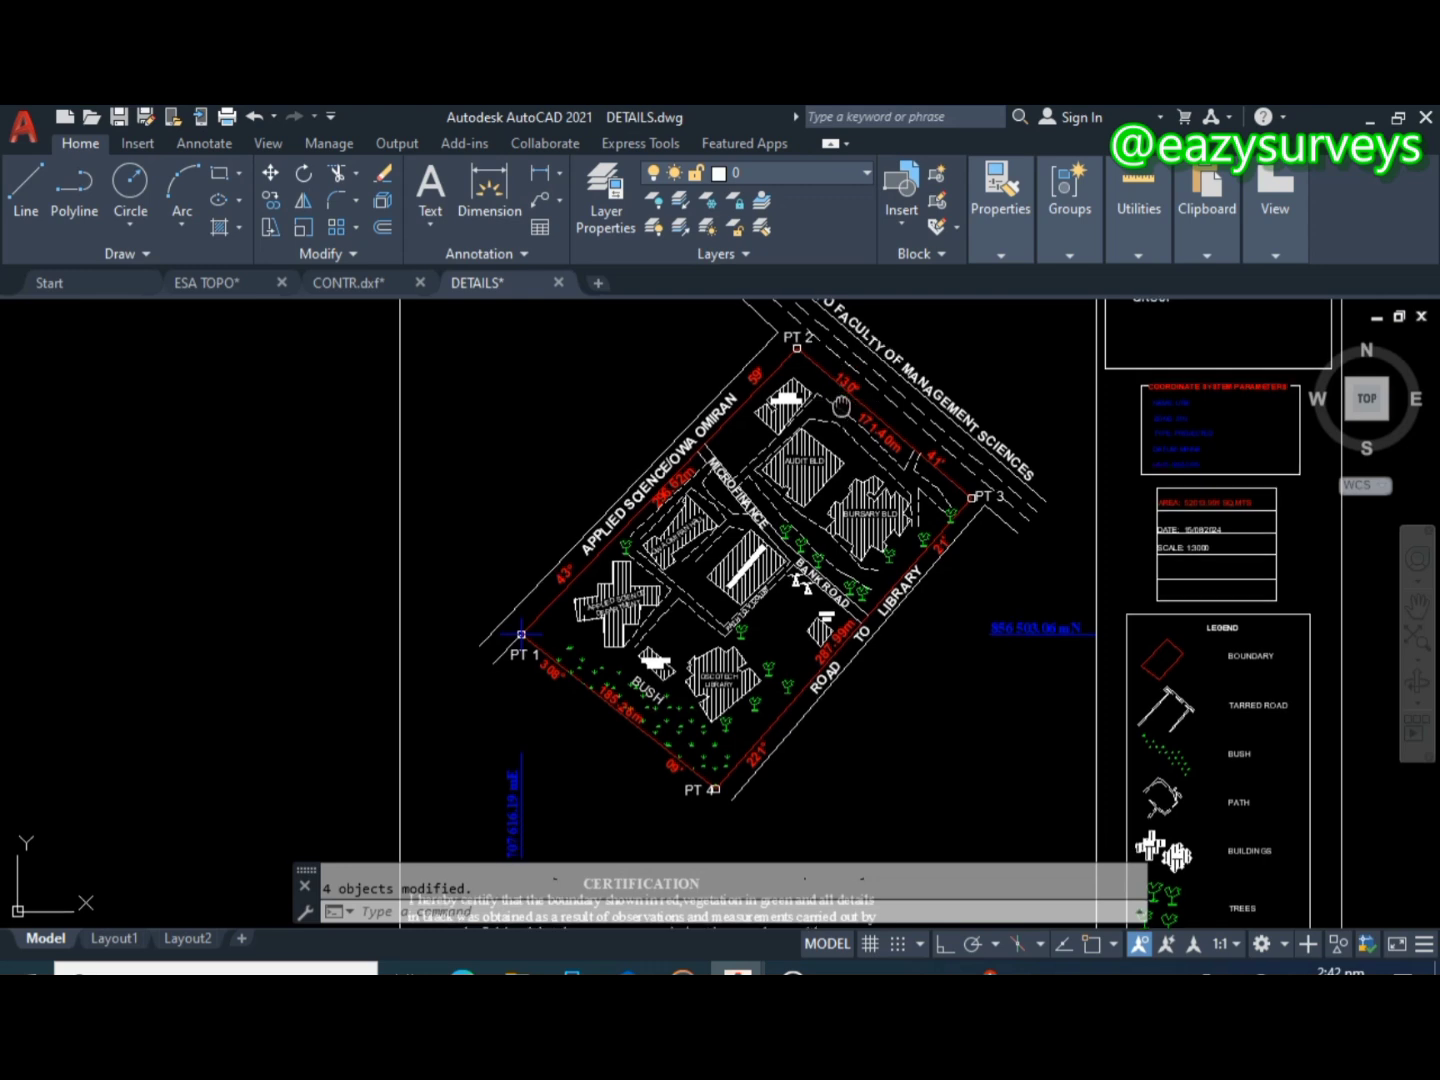
- Fillet the outer road-edge corner beside PT 2 with a radius of 10
middle_drag(843, 407, 842, 423)
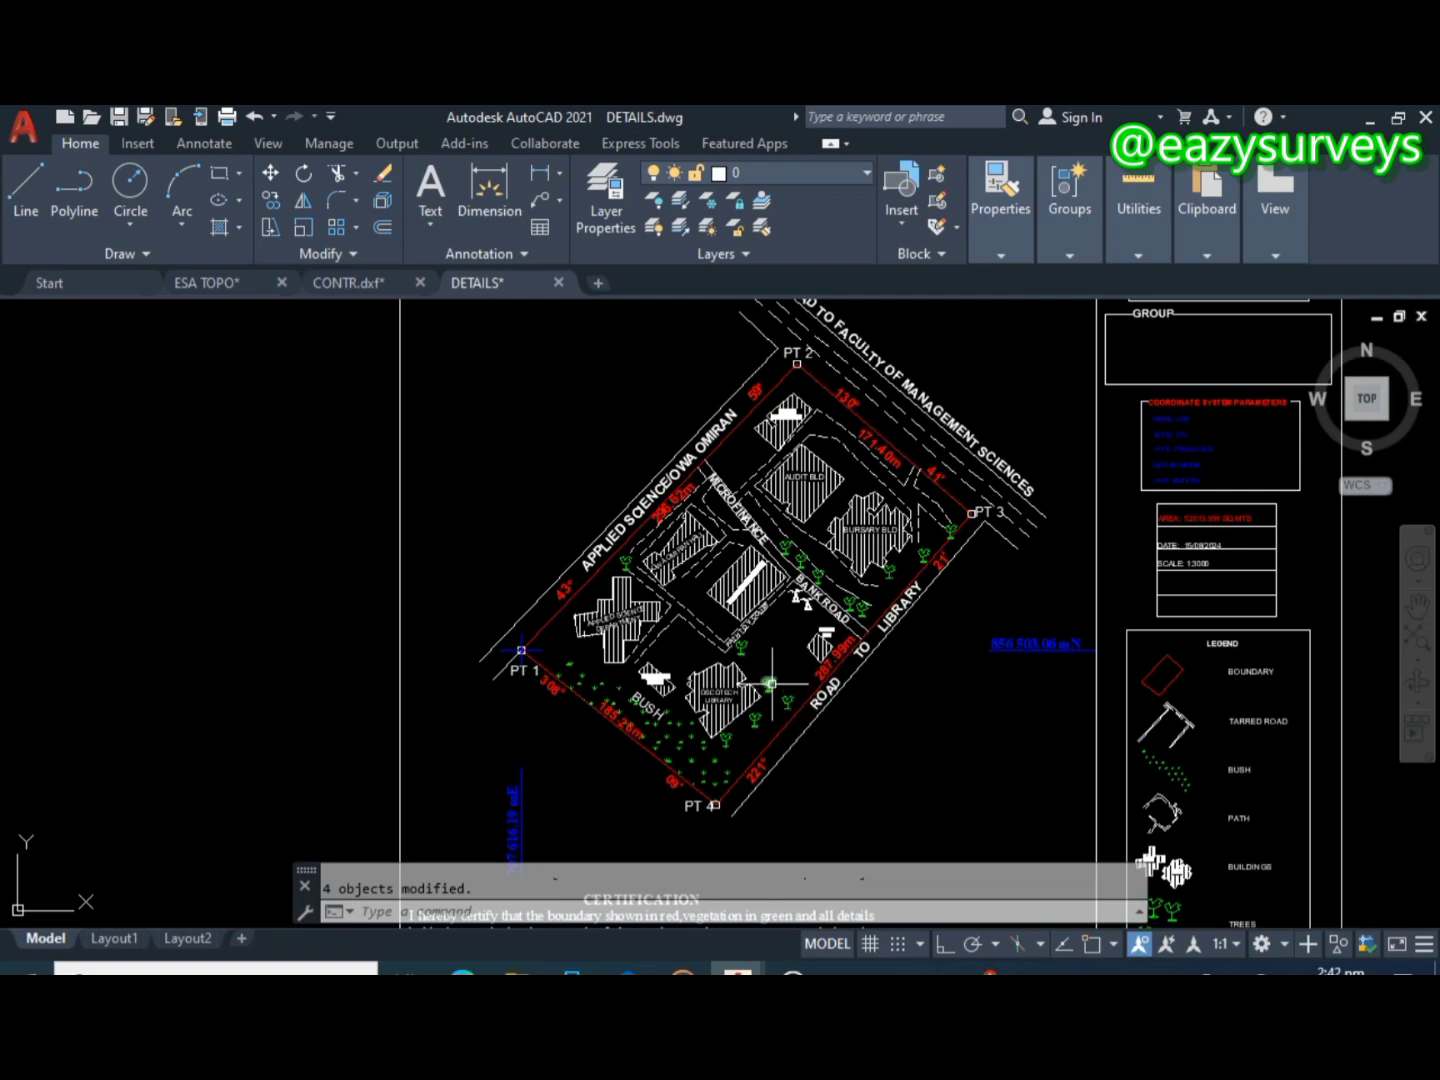
scroll(986, 530, up, 5)
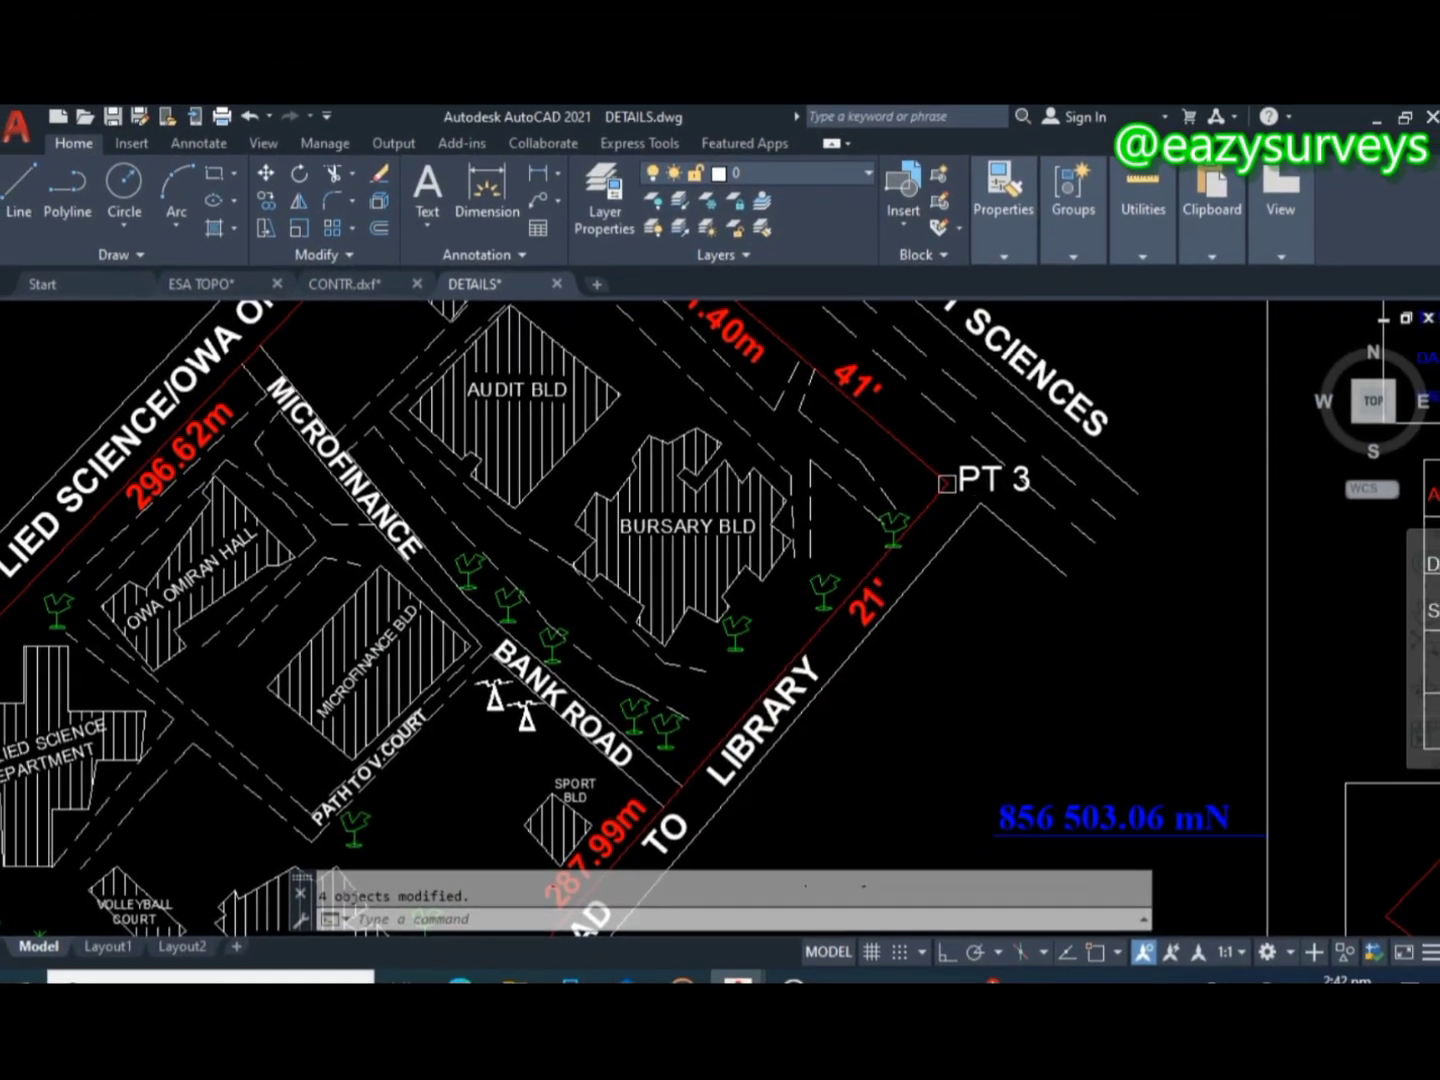
scroll(1001, 506, up, 2)
scroll(964, 499, down, 6)
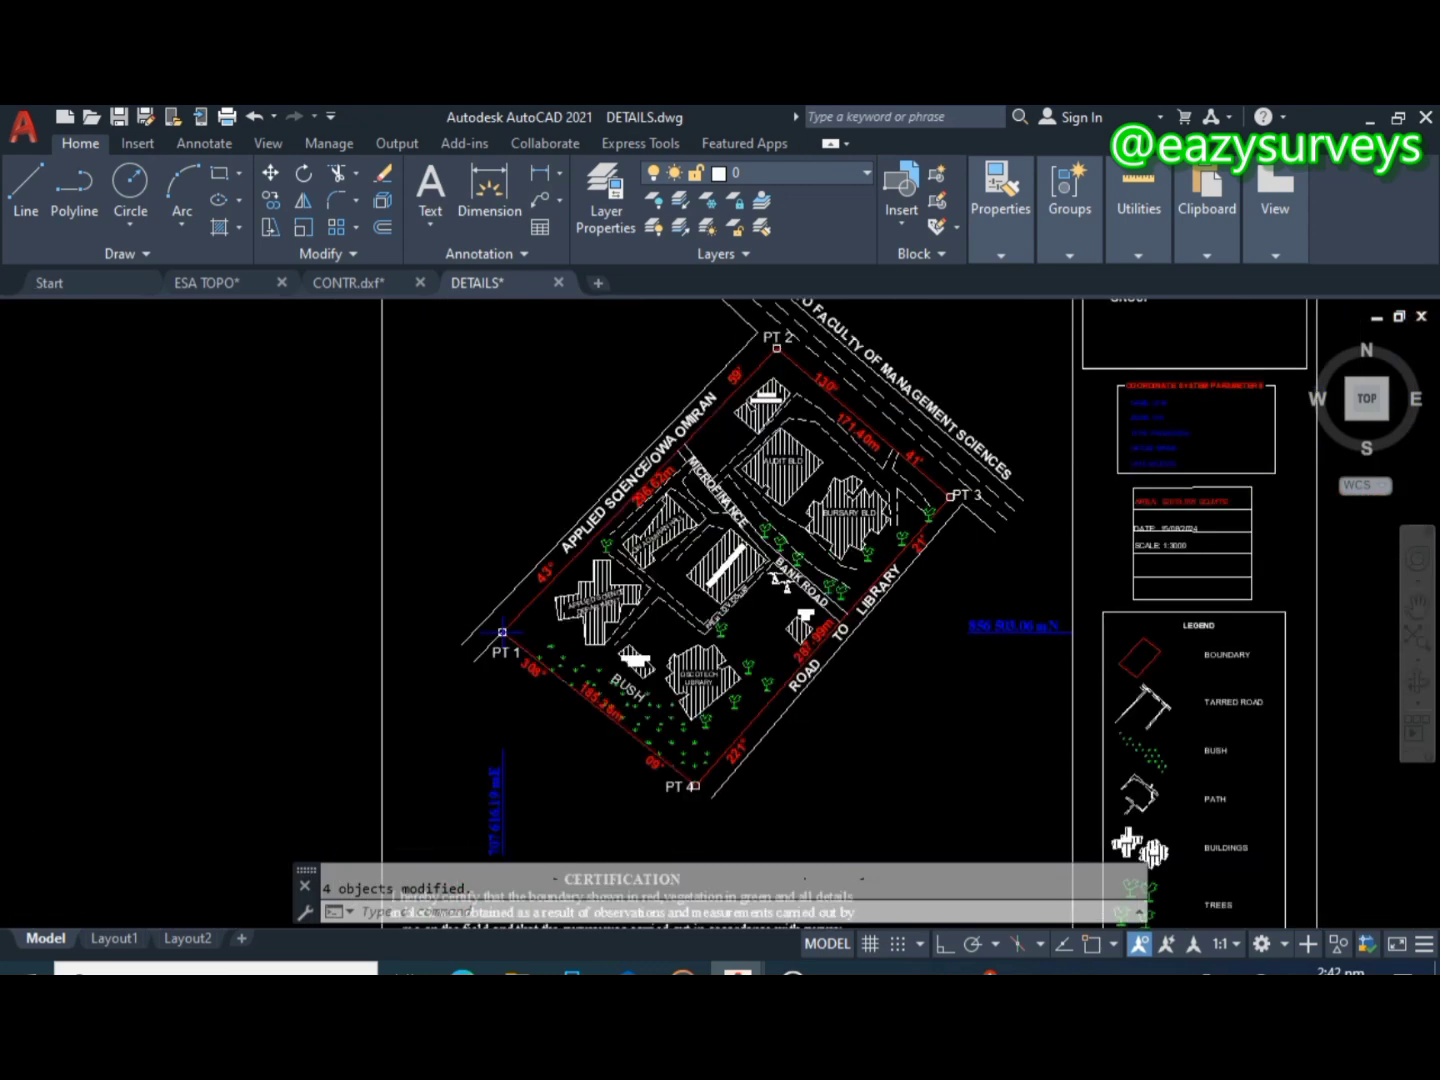
scroll(820, 330, down, 2)
scroll(841, 404, up, 8)
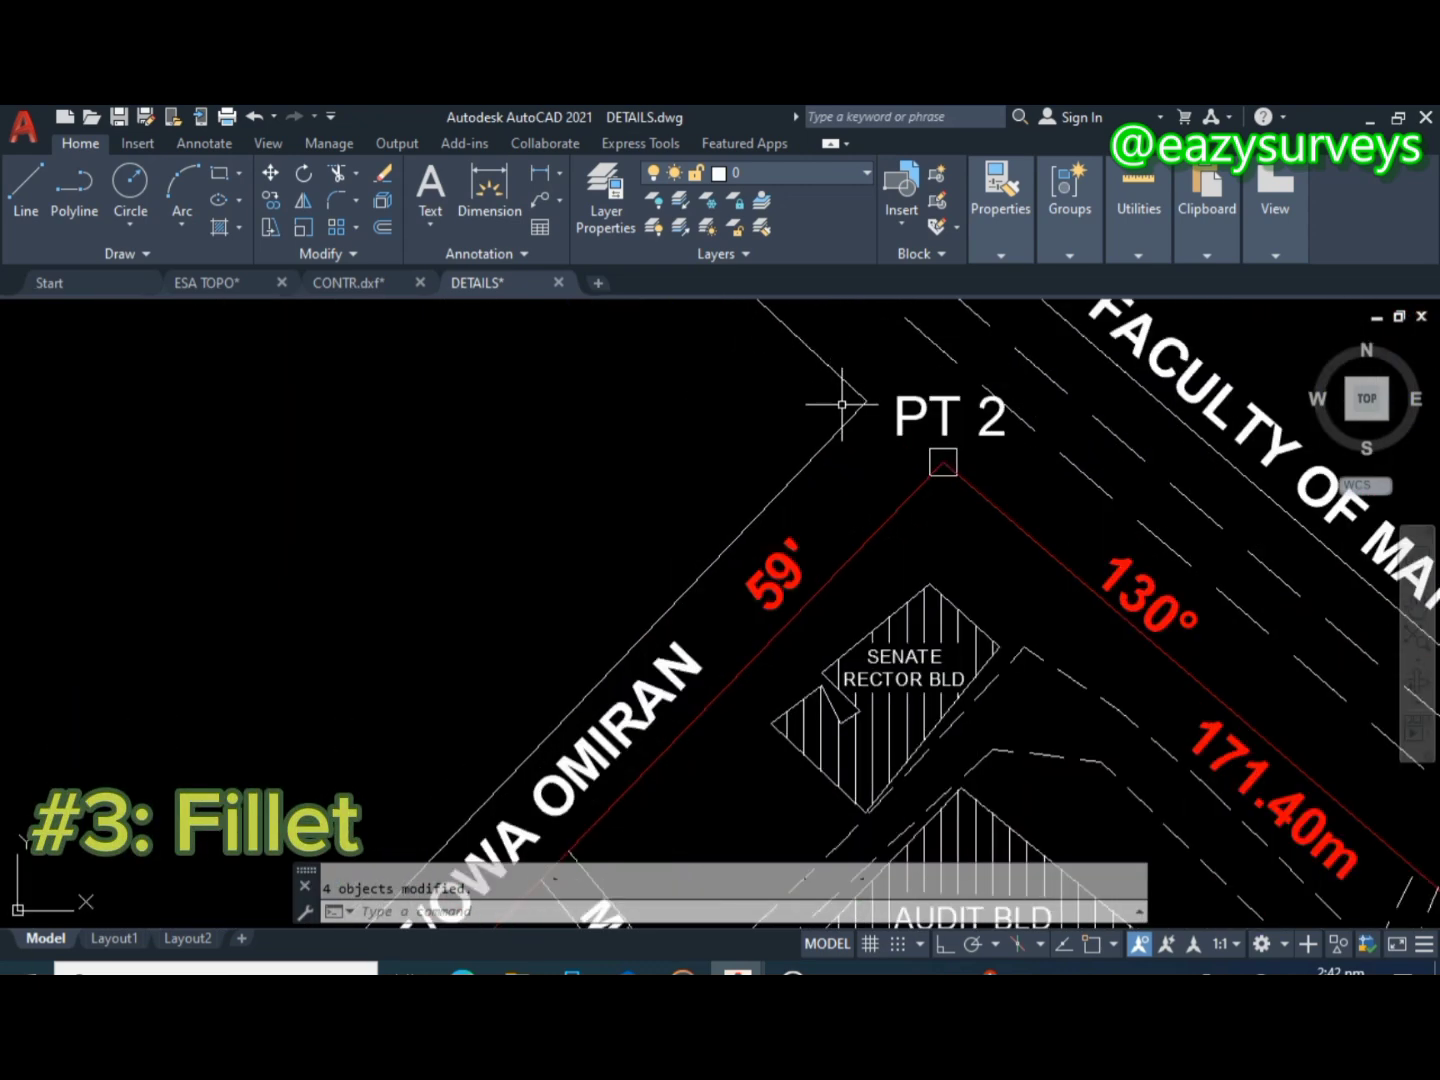
scroll(845, 428, down, 3)
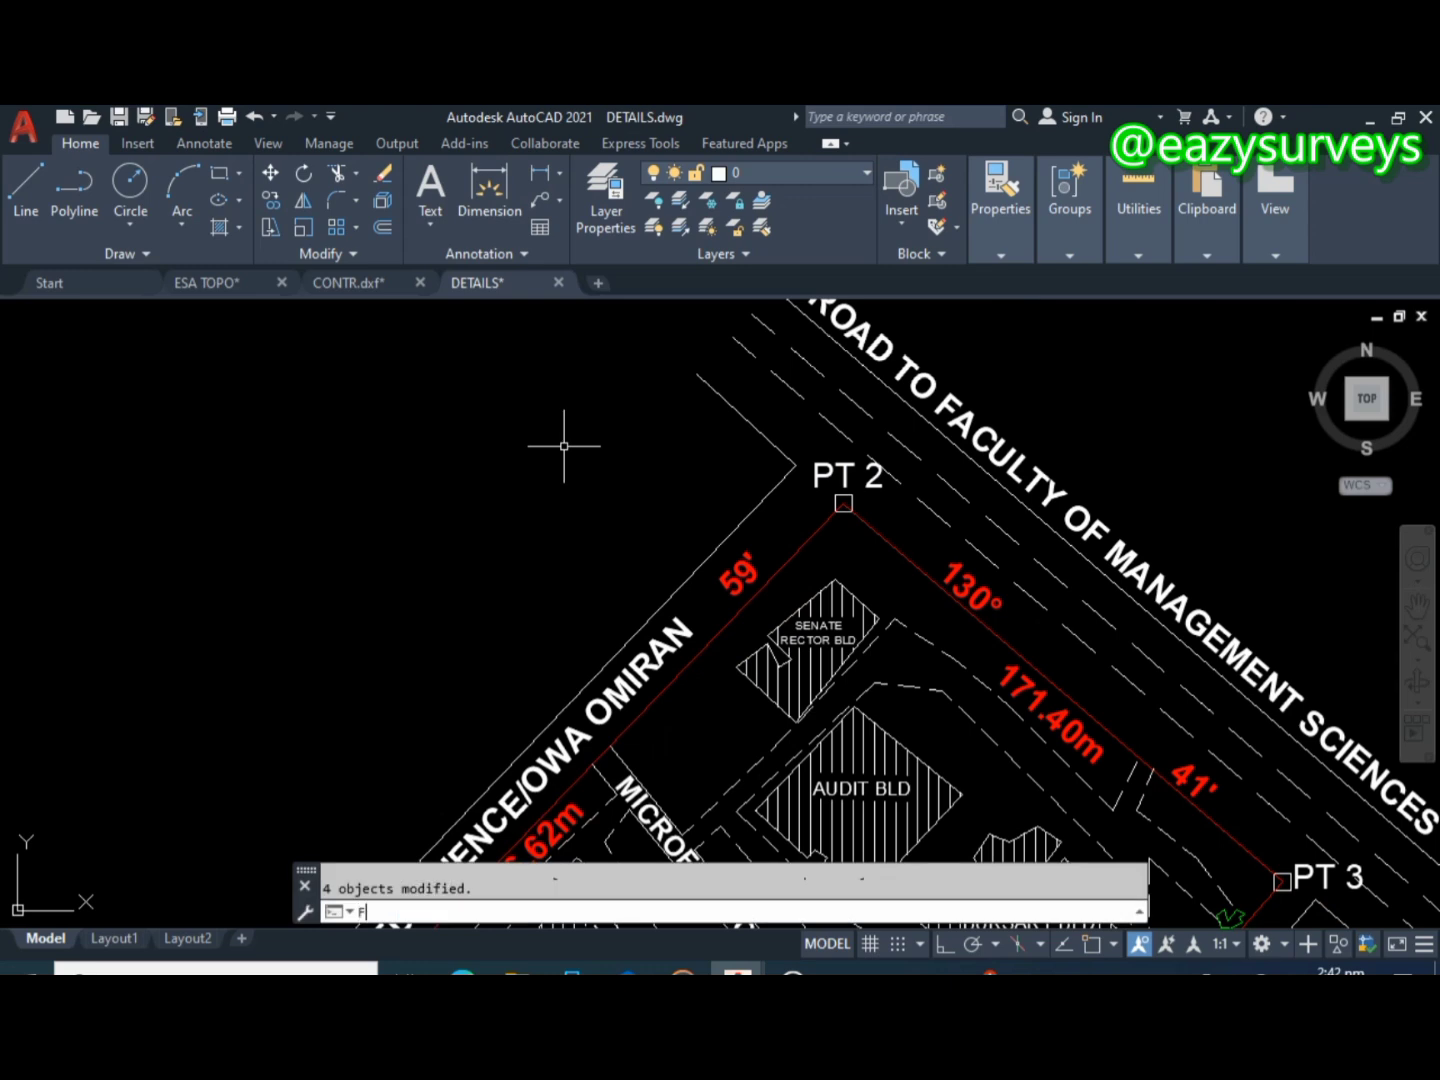
text(F)
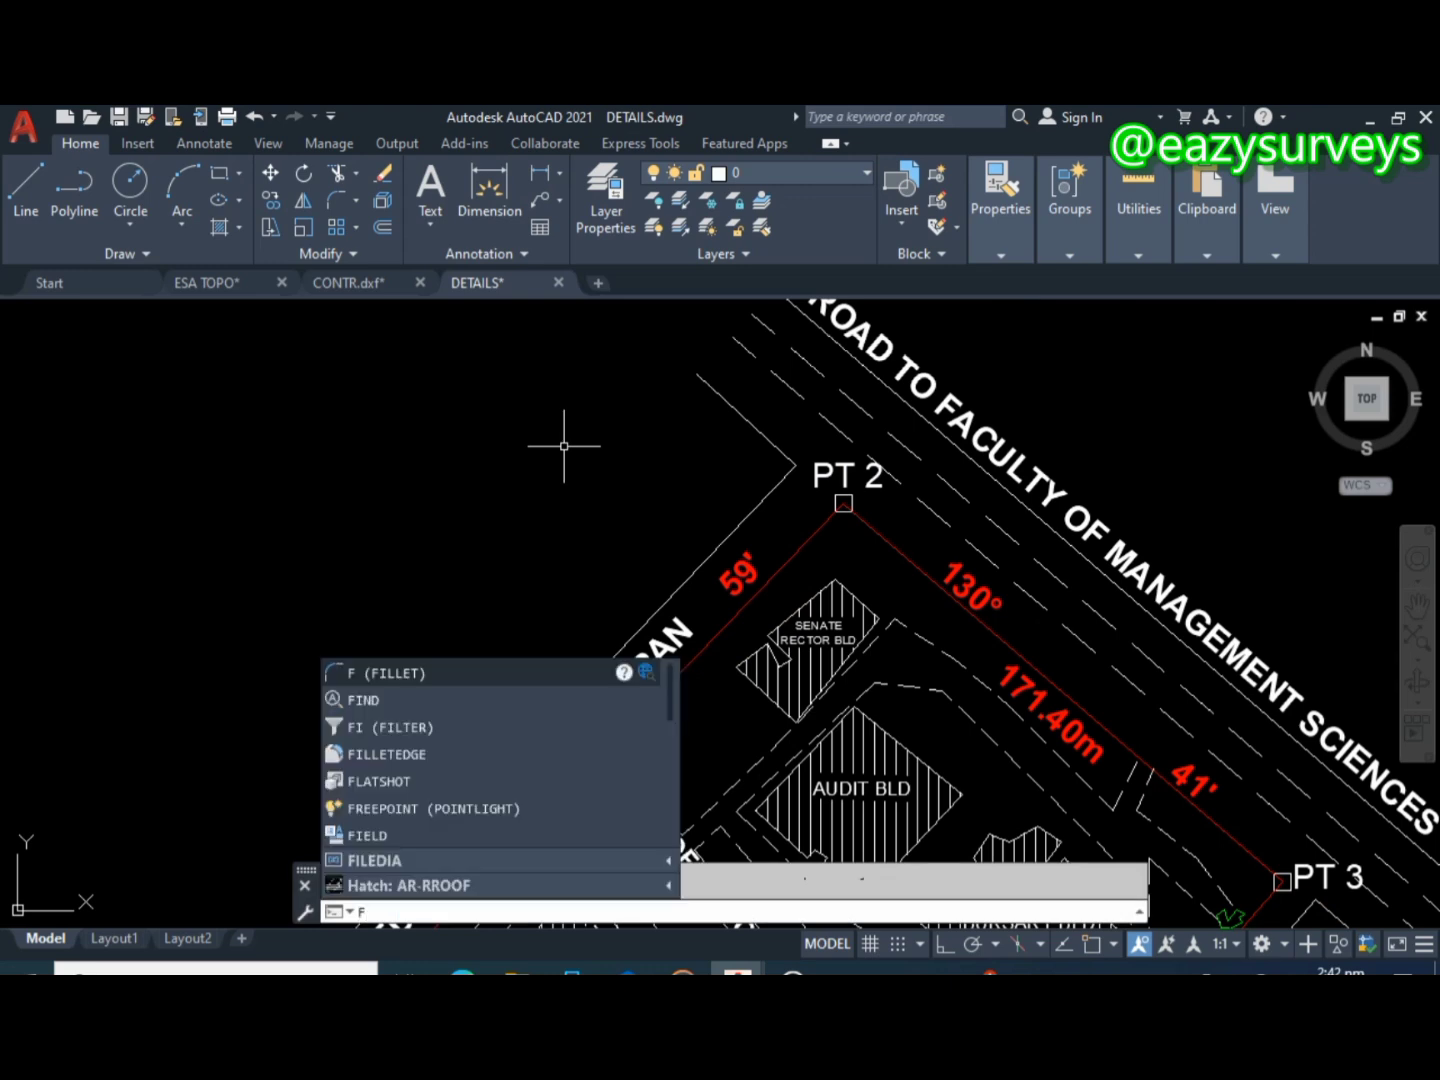
click(411, 670)
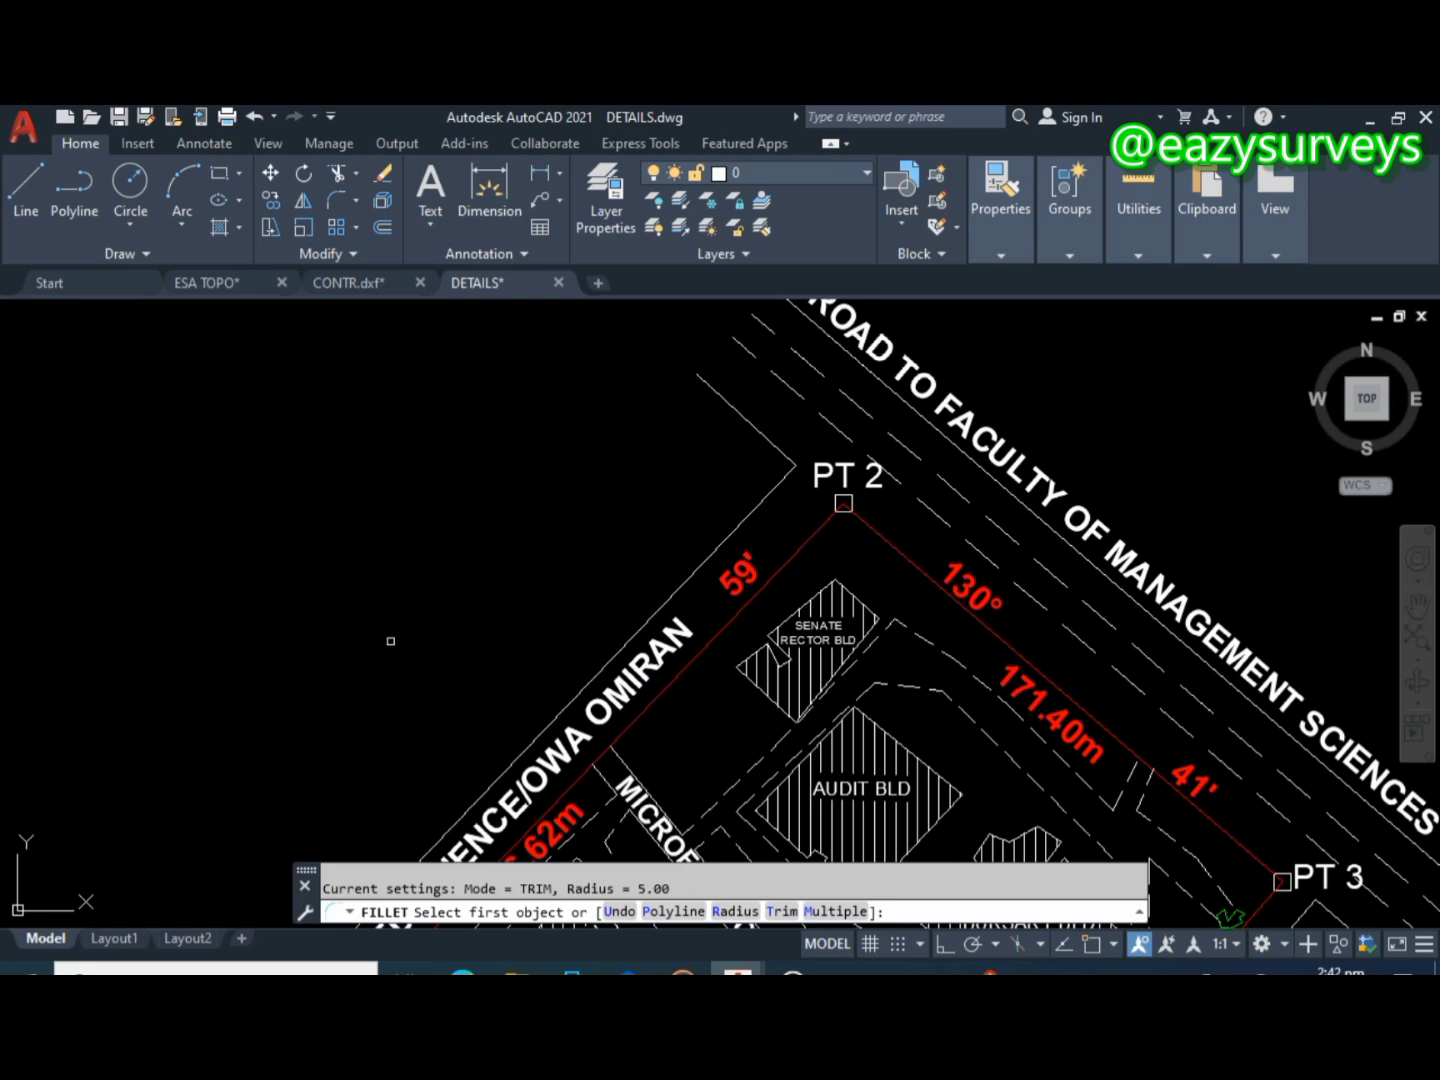
click(736, 914)
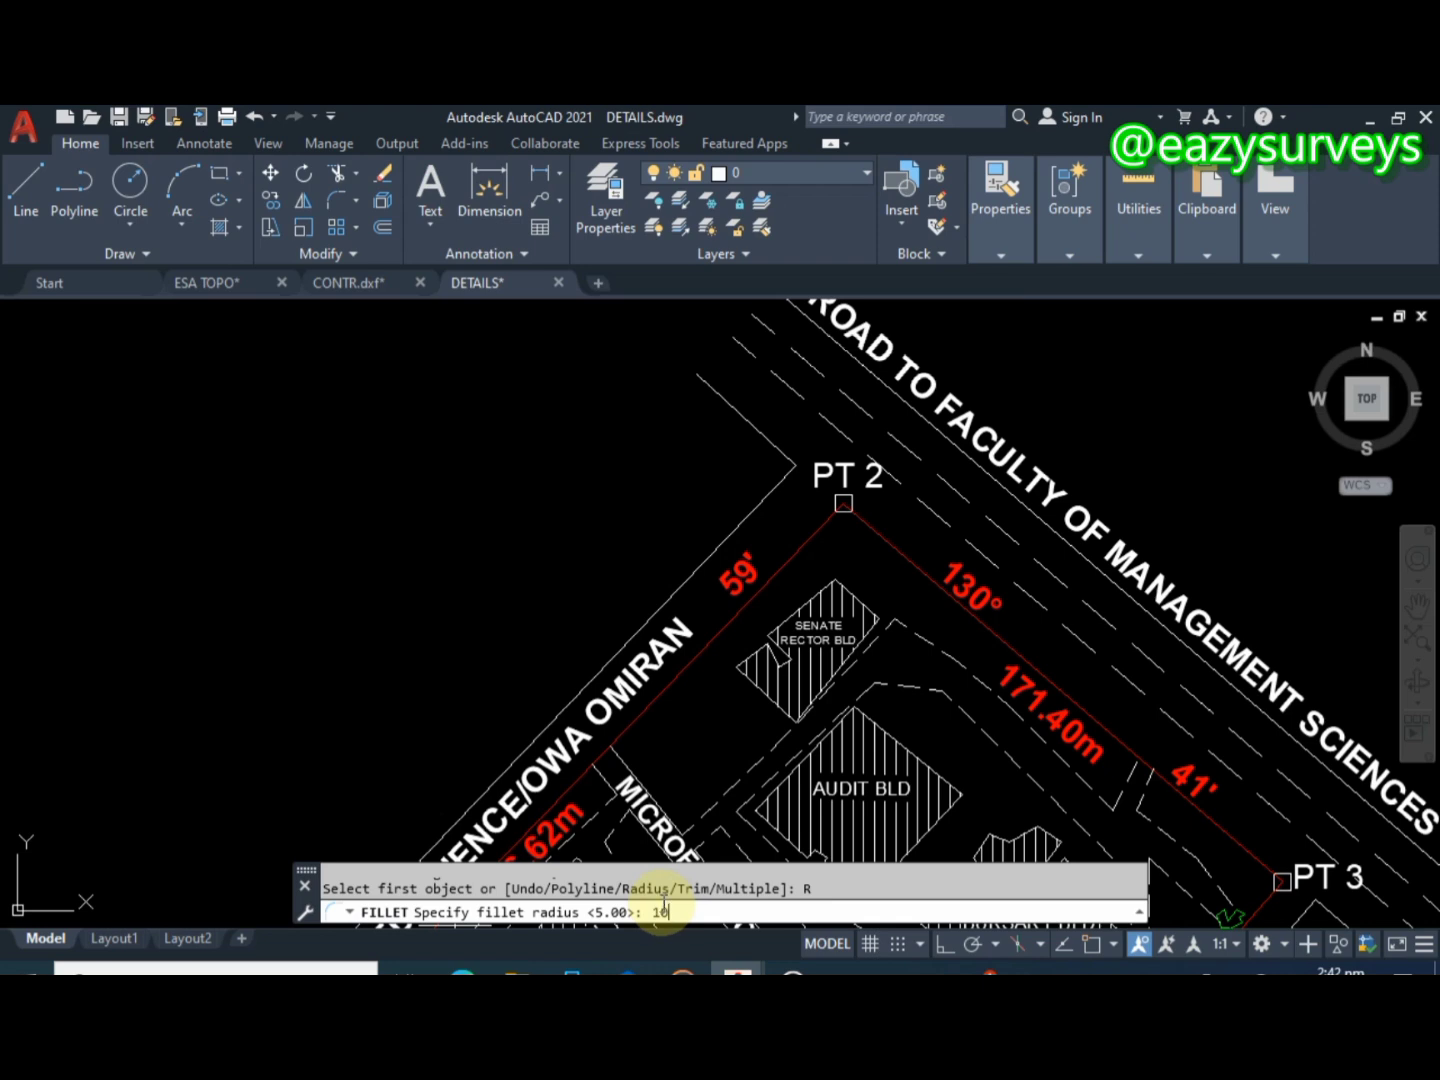
key(Return)
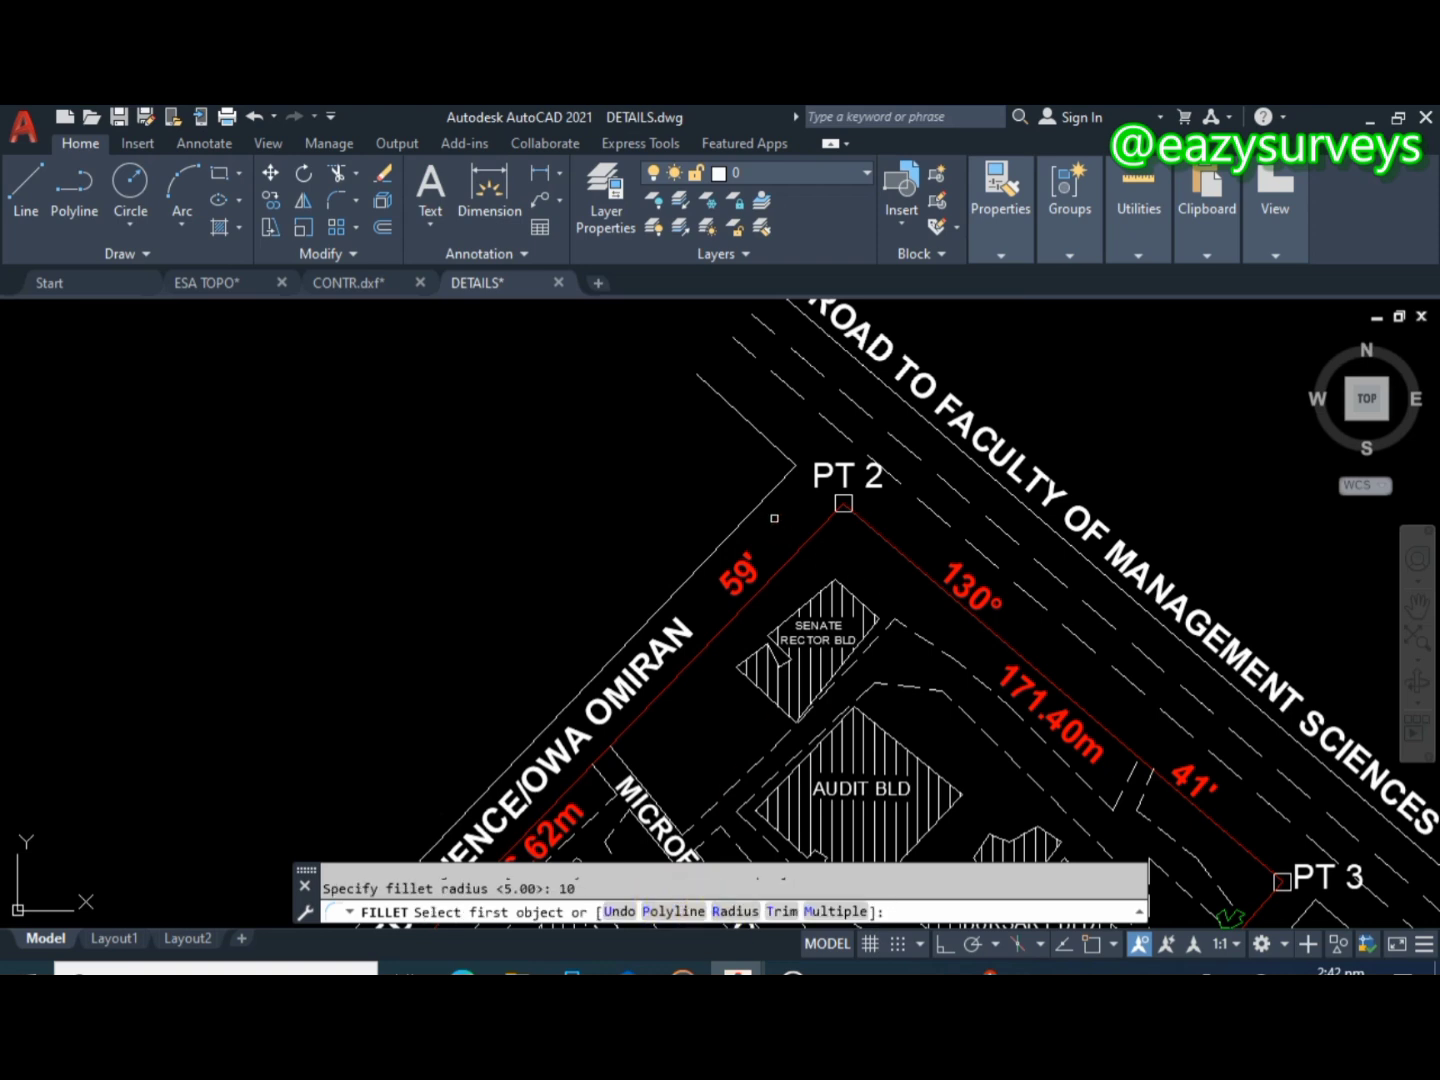
click(782, 453)
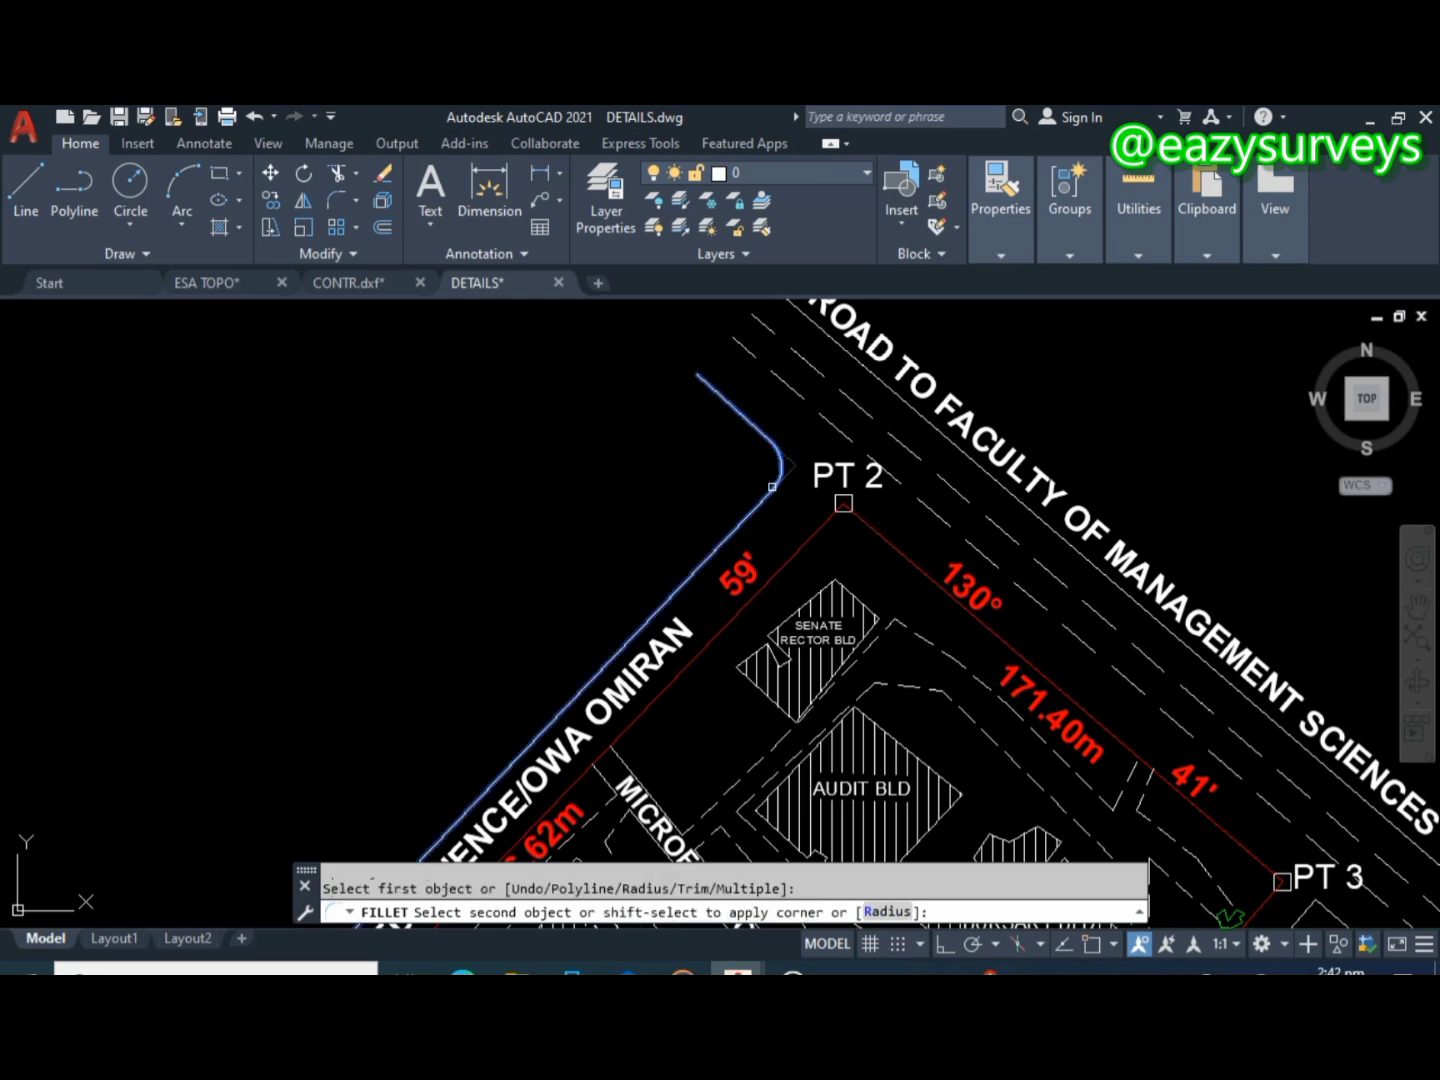
click(772, 487)
scroll(781, 466, up, 3)
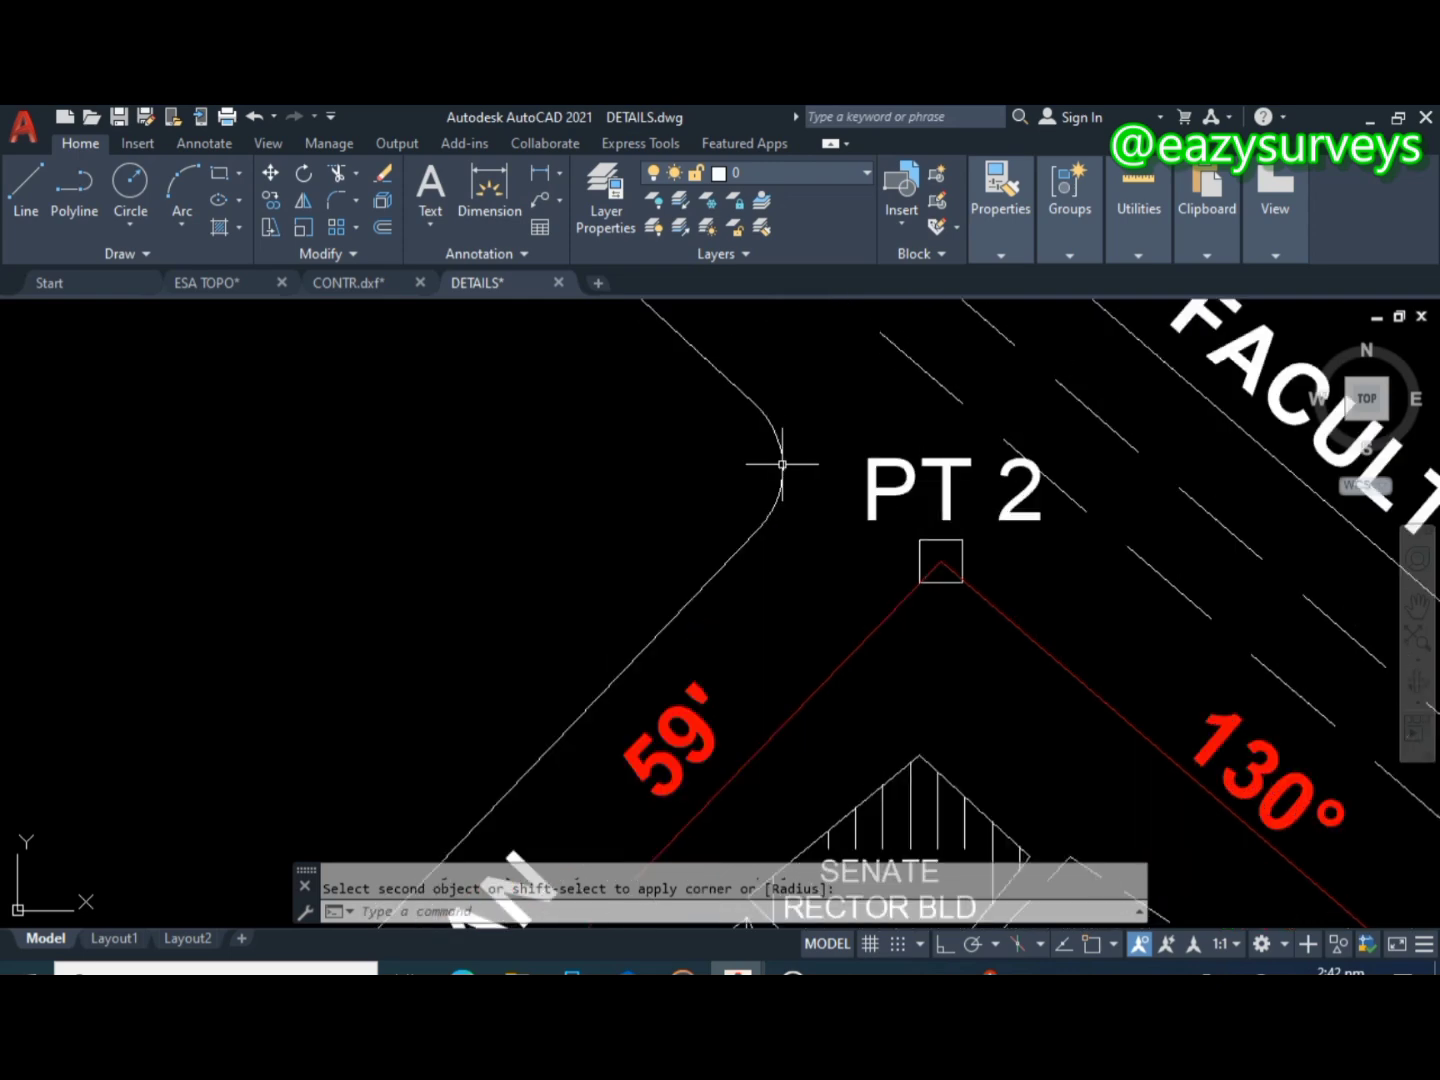
- Fillet the road-edge corner beside PT 3 with the same radius of 10, and save the drawing
scroll(780, 470, down, 8)
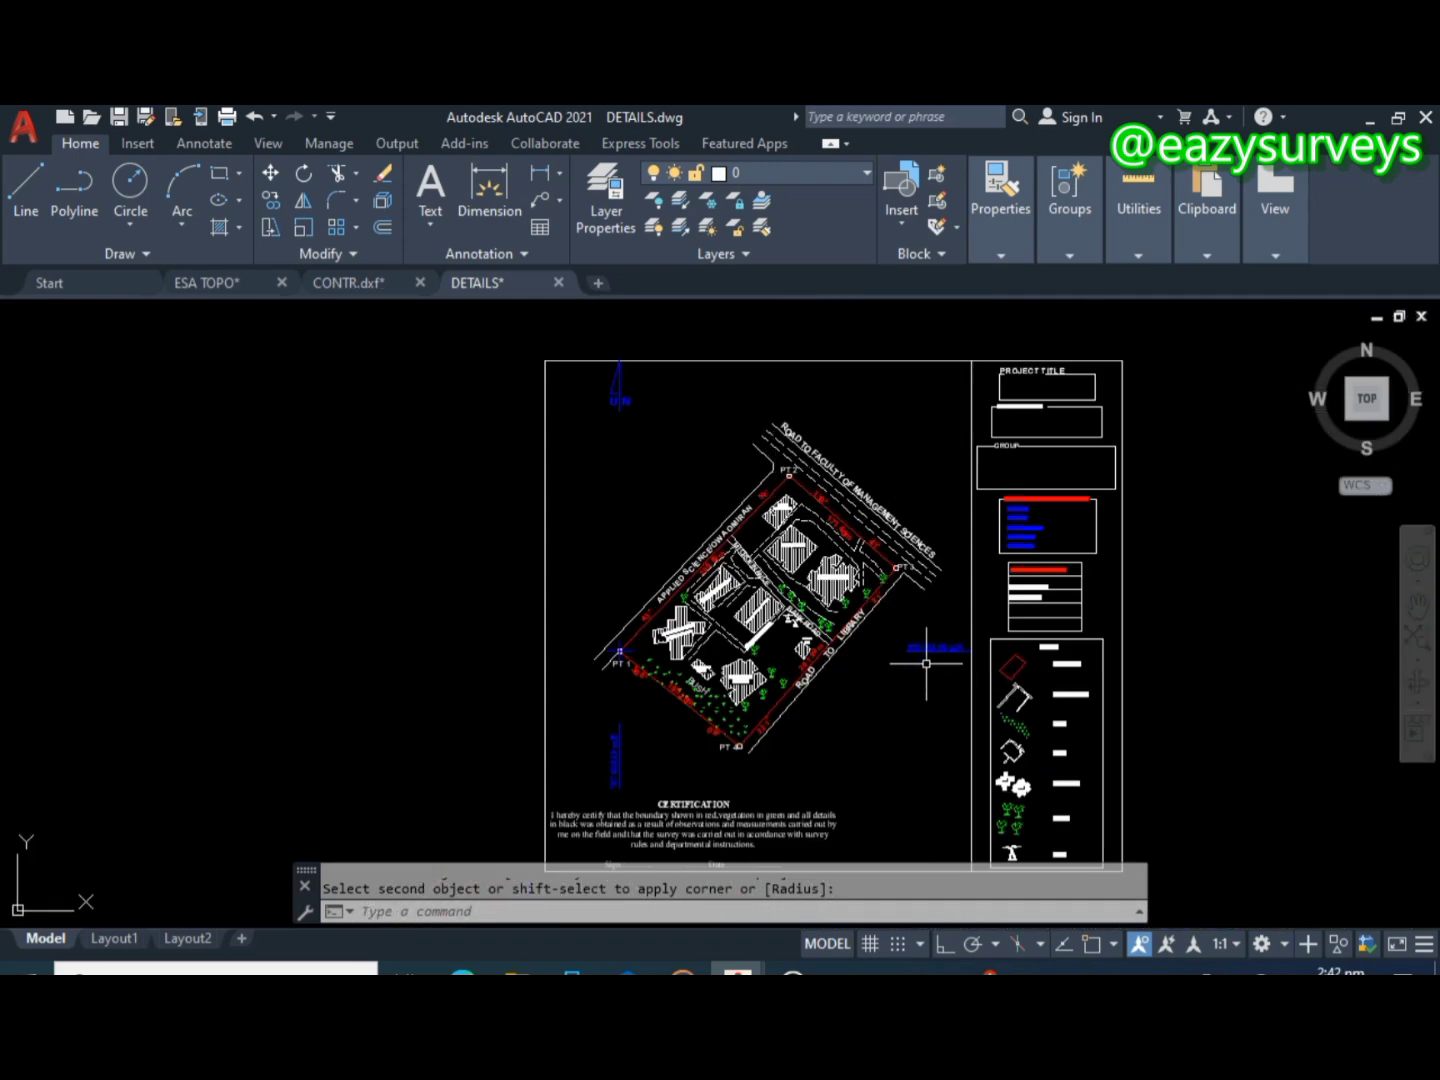
middle_drag(926, 665, 829, 553)
scroll(823, 466, up, 6)
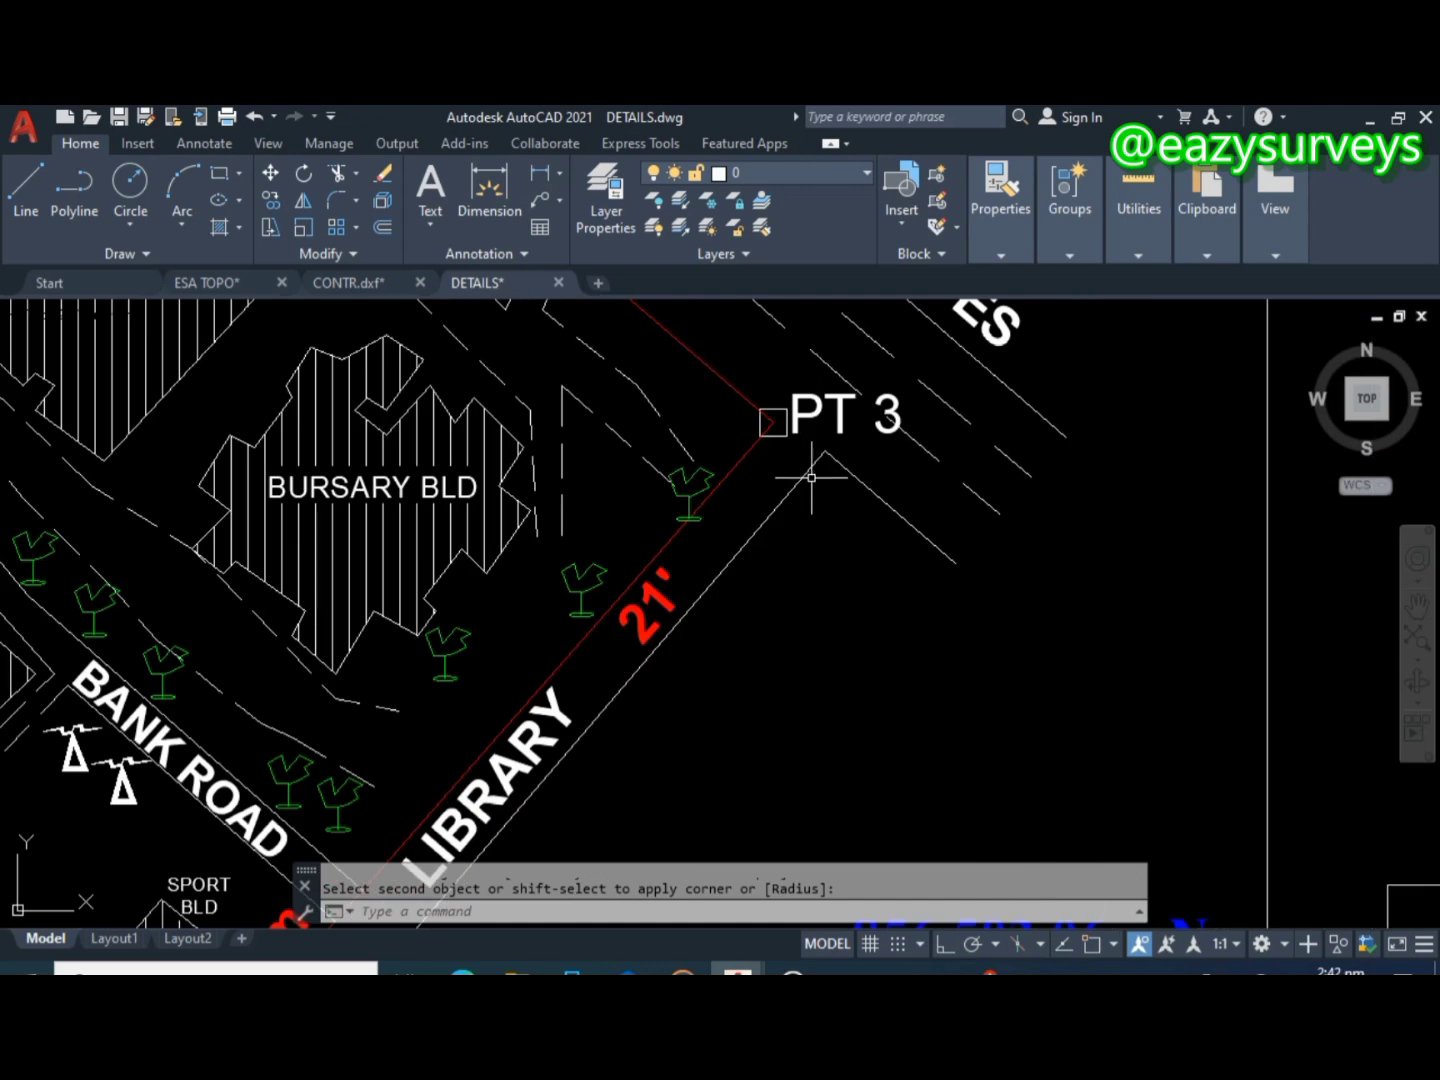
middle_drag(820, 476, 814, 531)
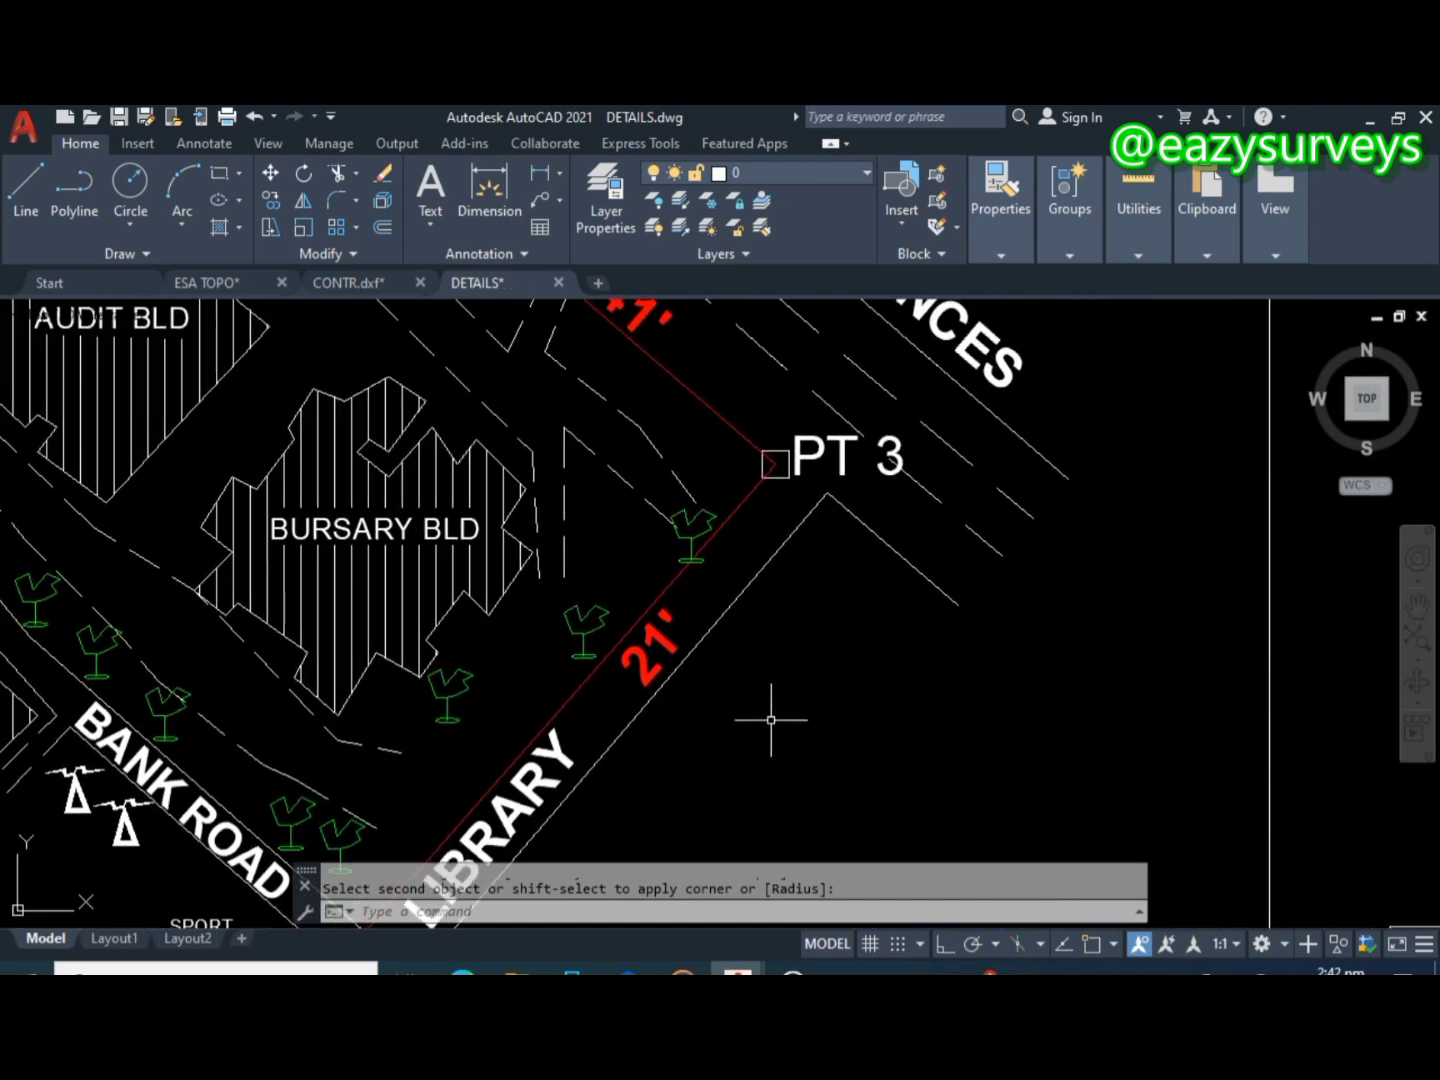
key(Escape)
key(Return)
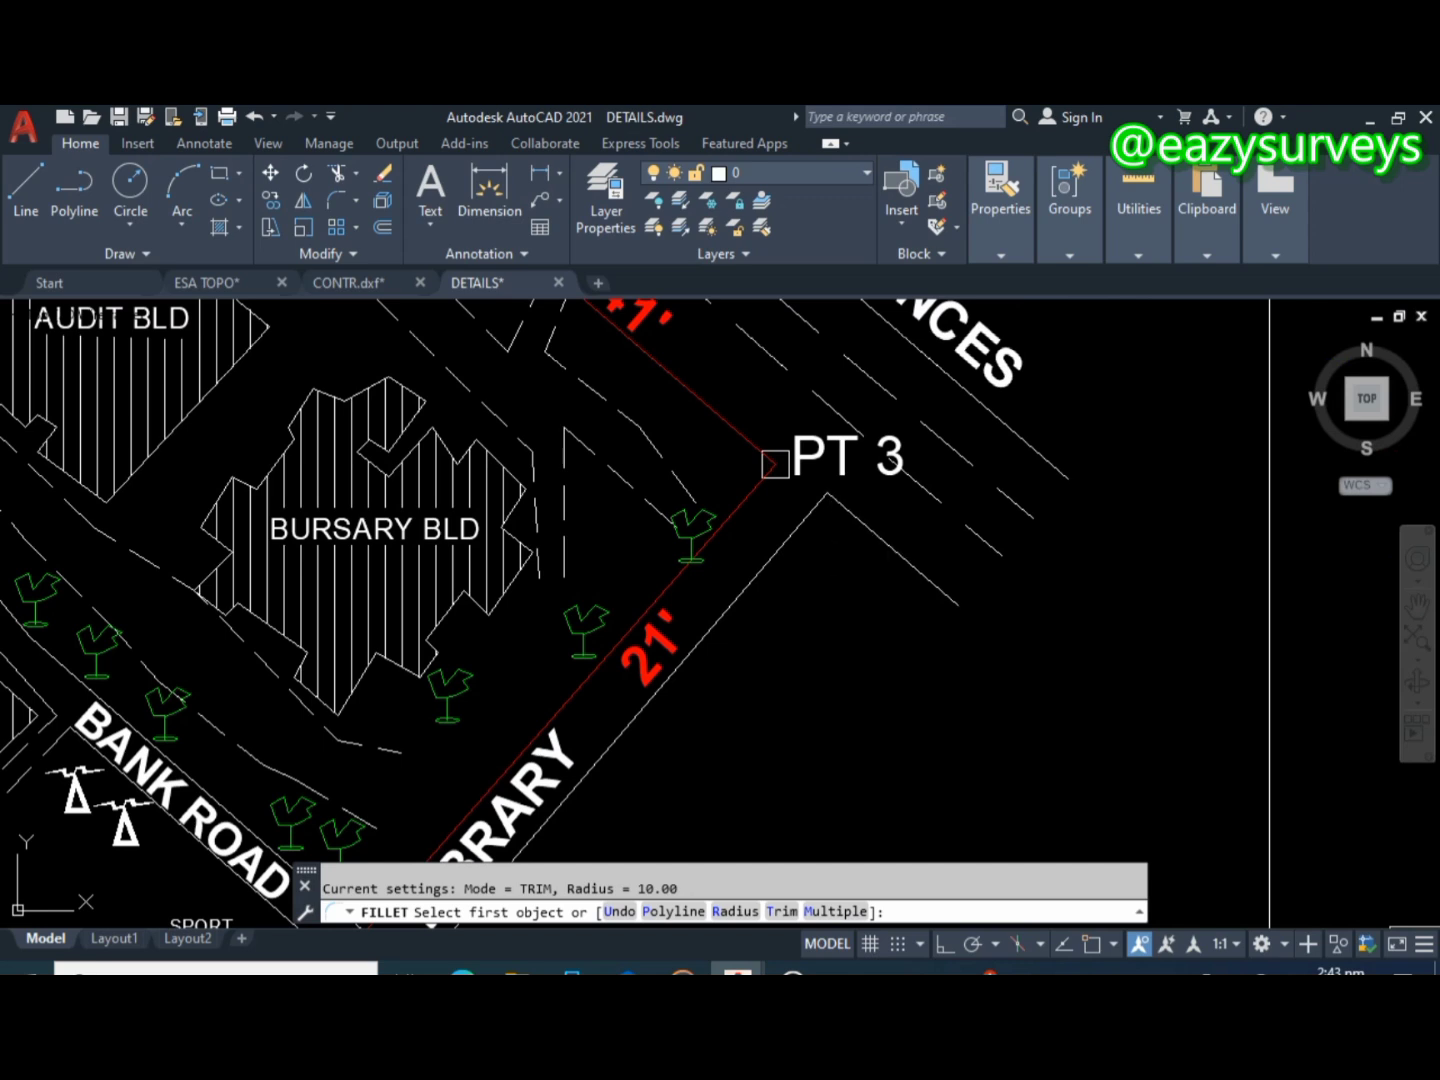
click(833, 504)
click(820, 508)
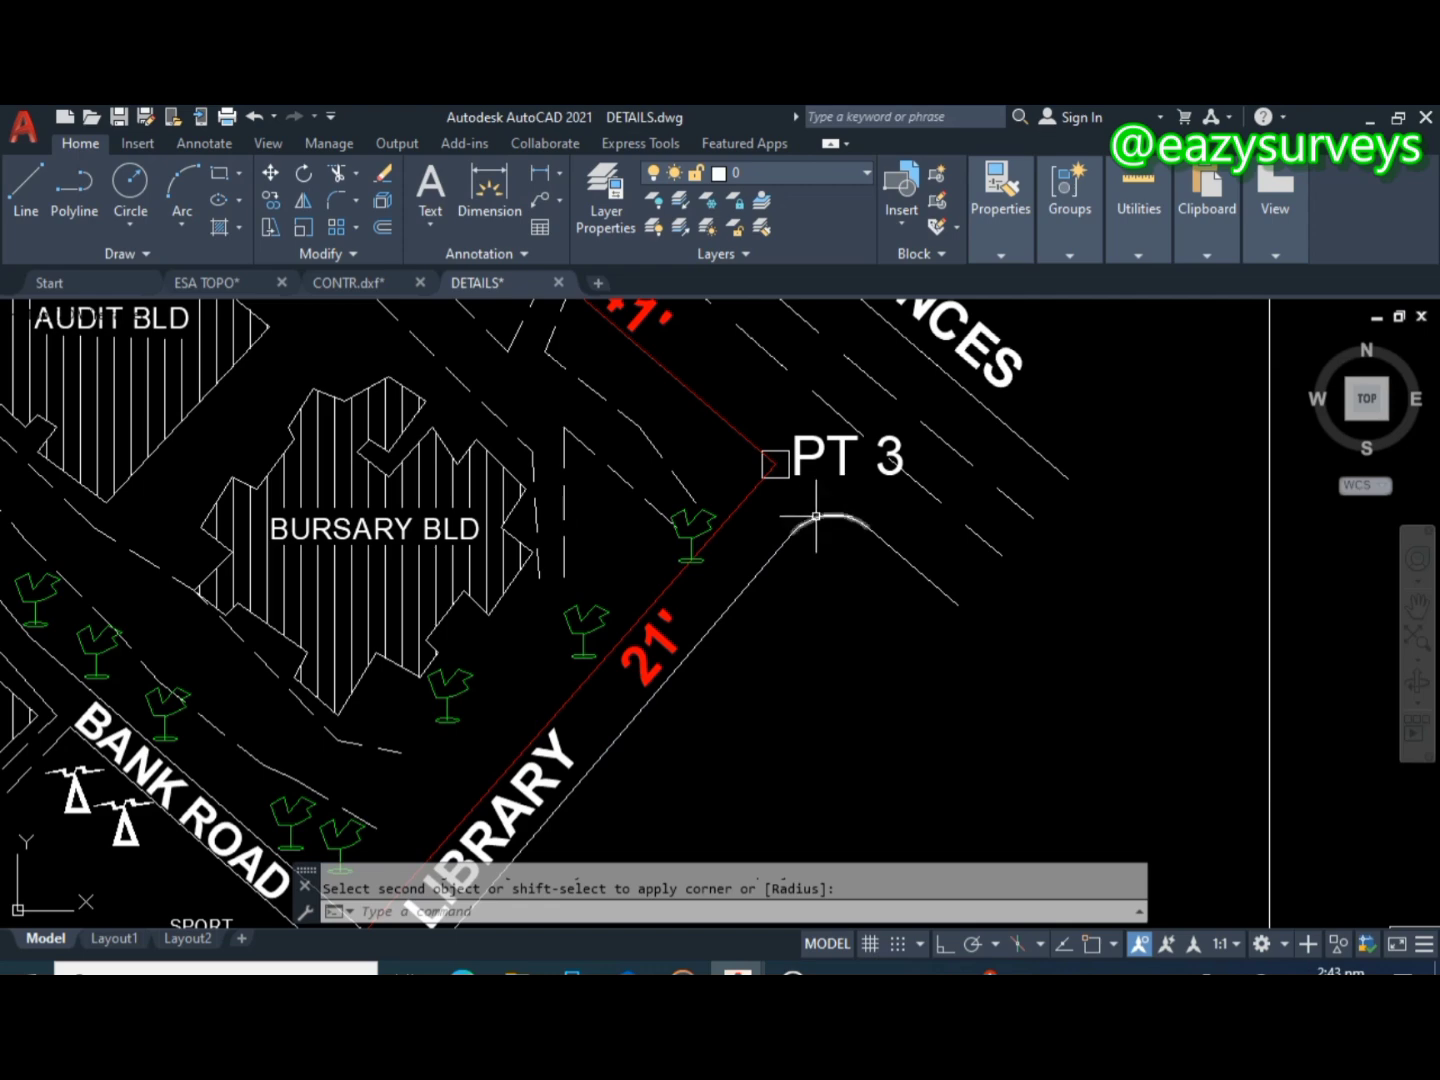
scroll(816, 517, up, 4)
scroll(816, 516, down, 5)
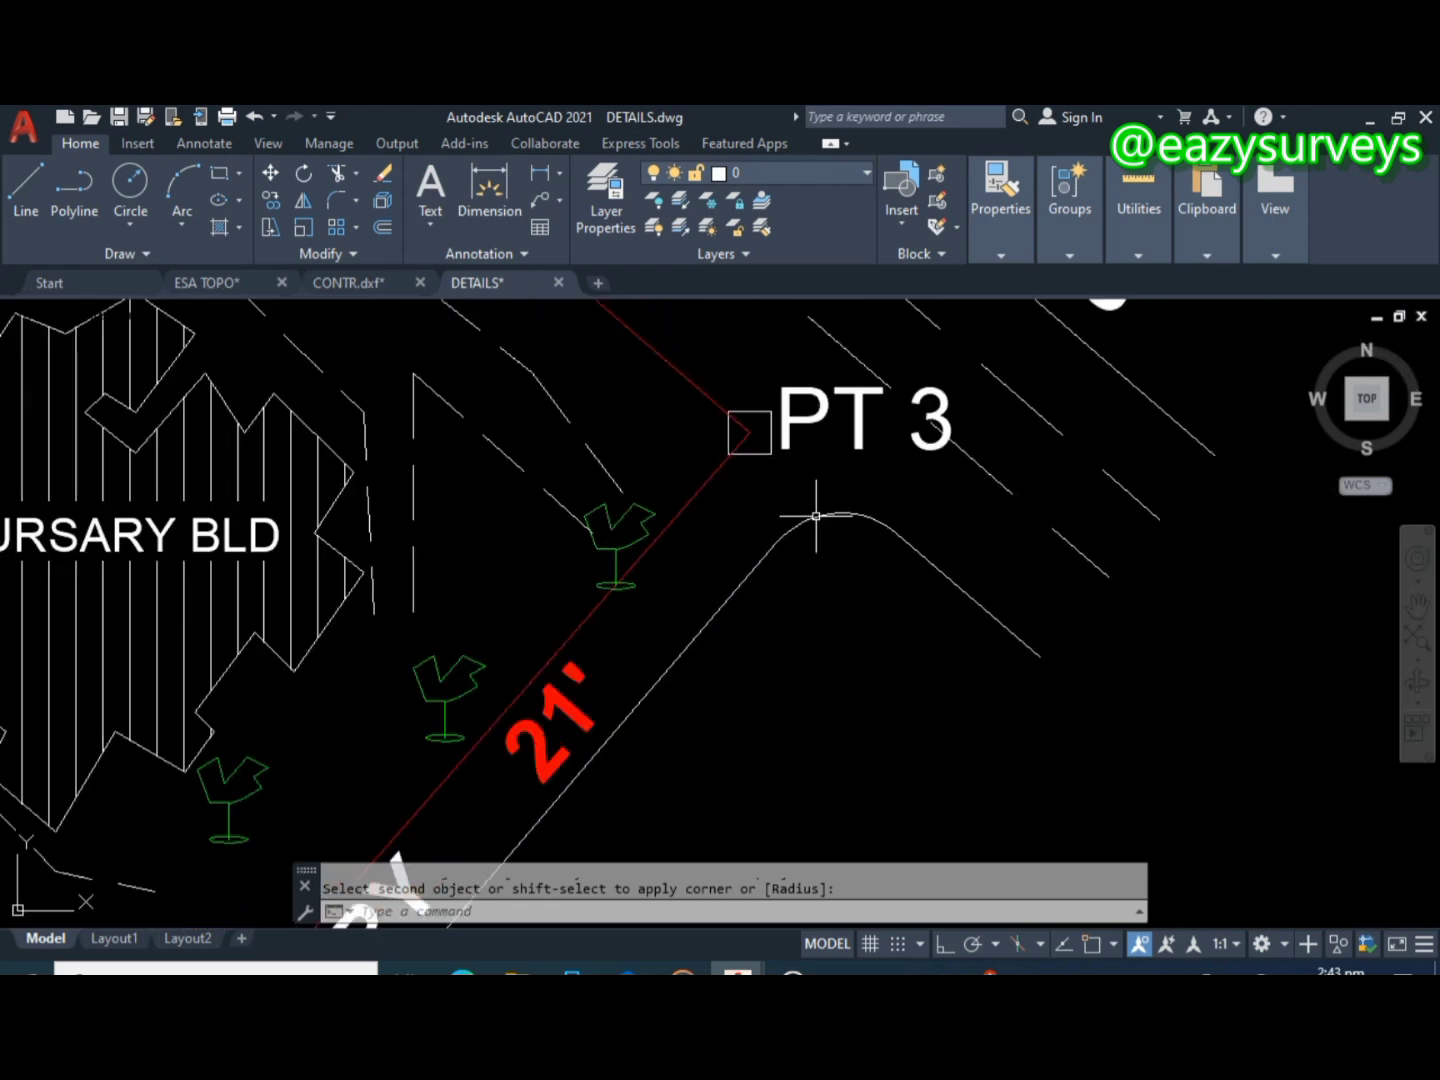
key(Escape)
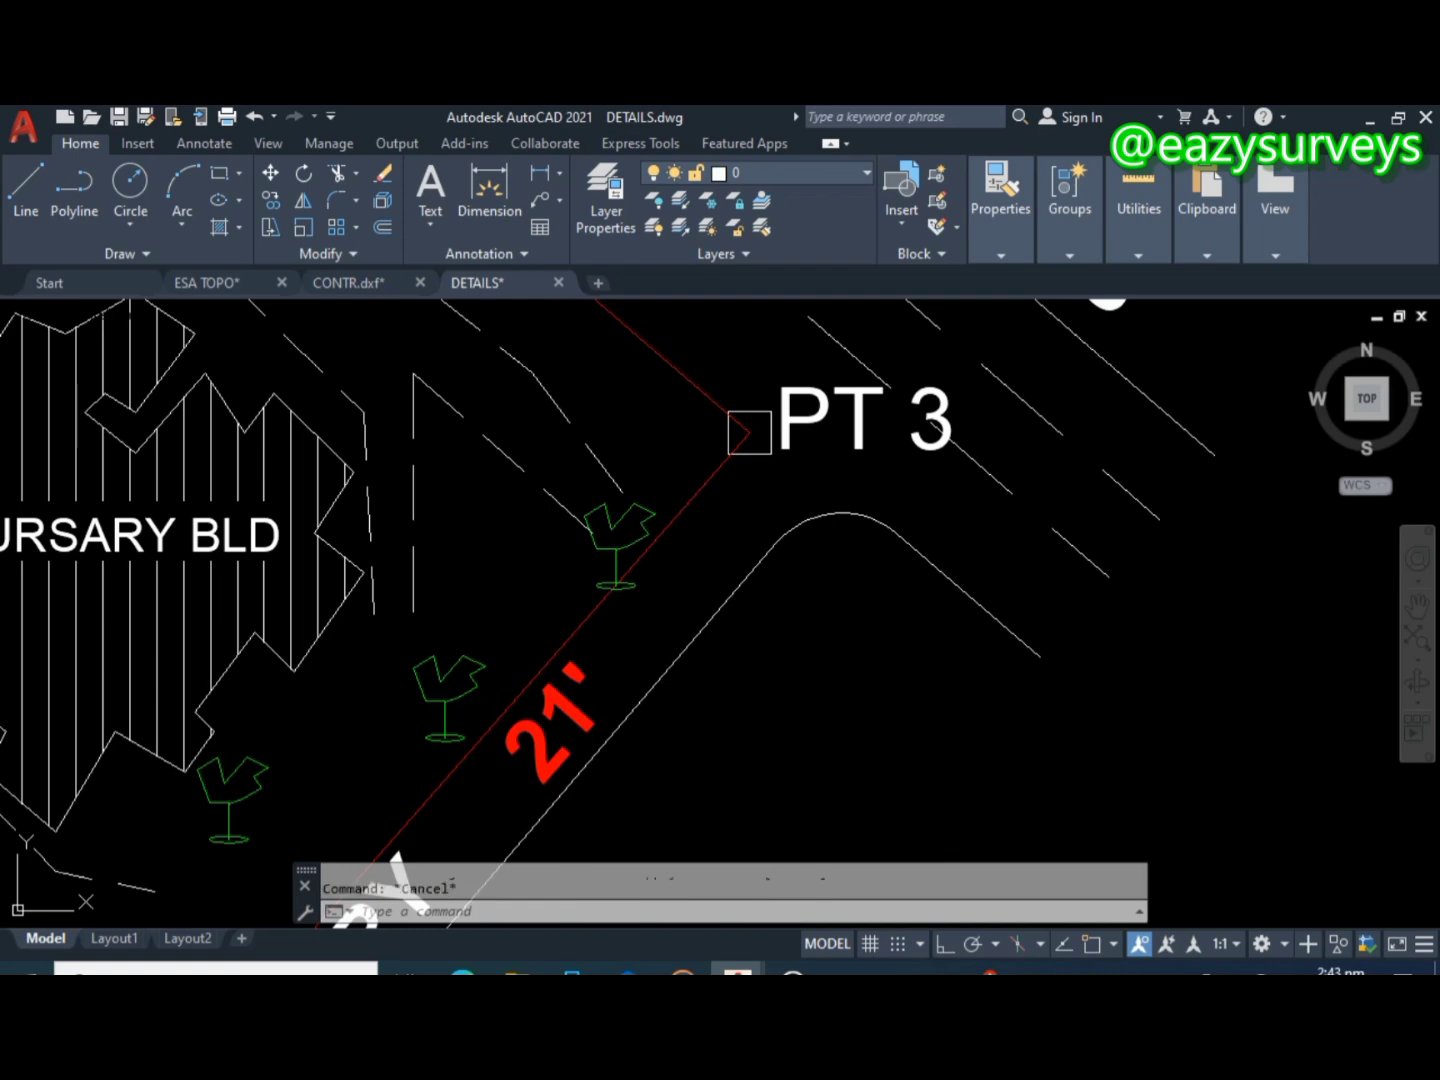
key(ctrl+s)
- Select the red boundary polyline running through the PT 1 to PT 4 corners
scroll(832, 569, down, 5)
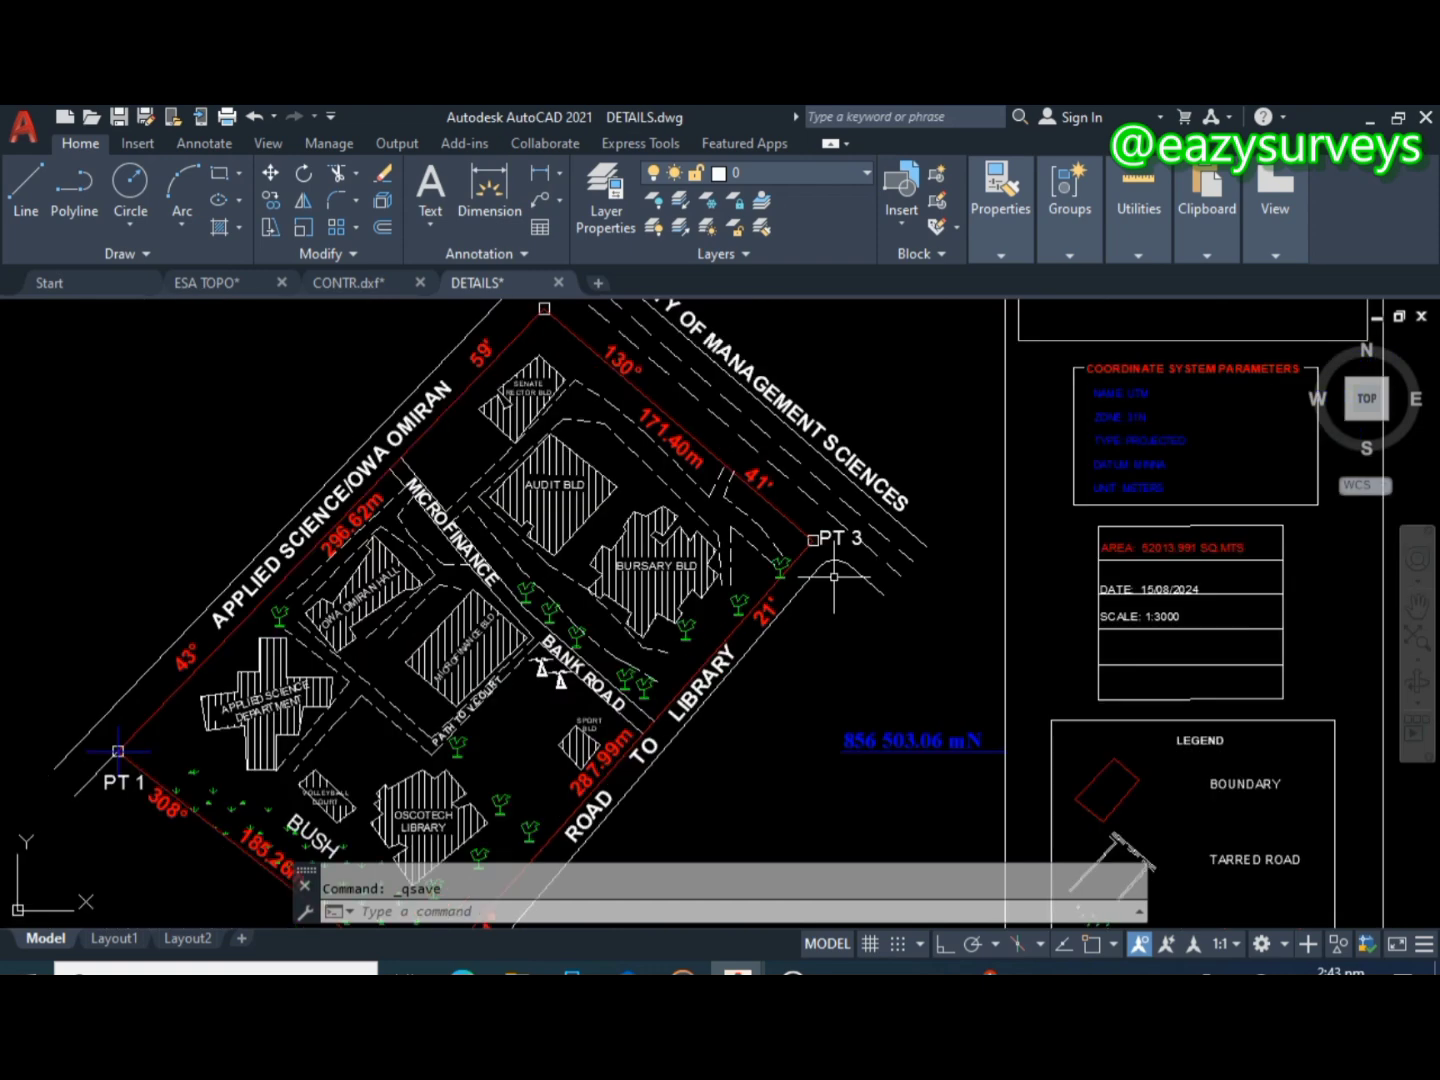
scroll(831, 571, down, 2)
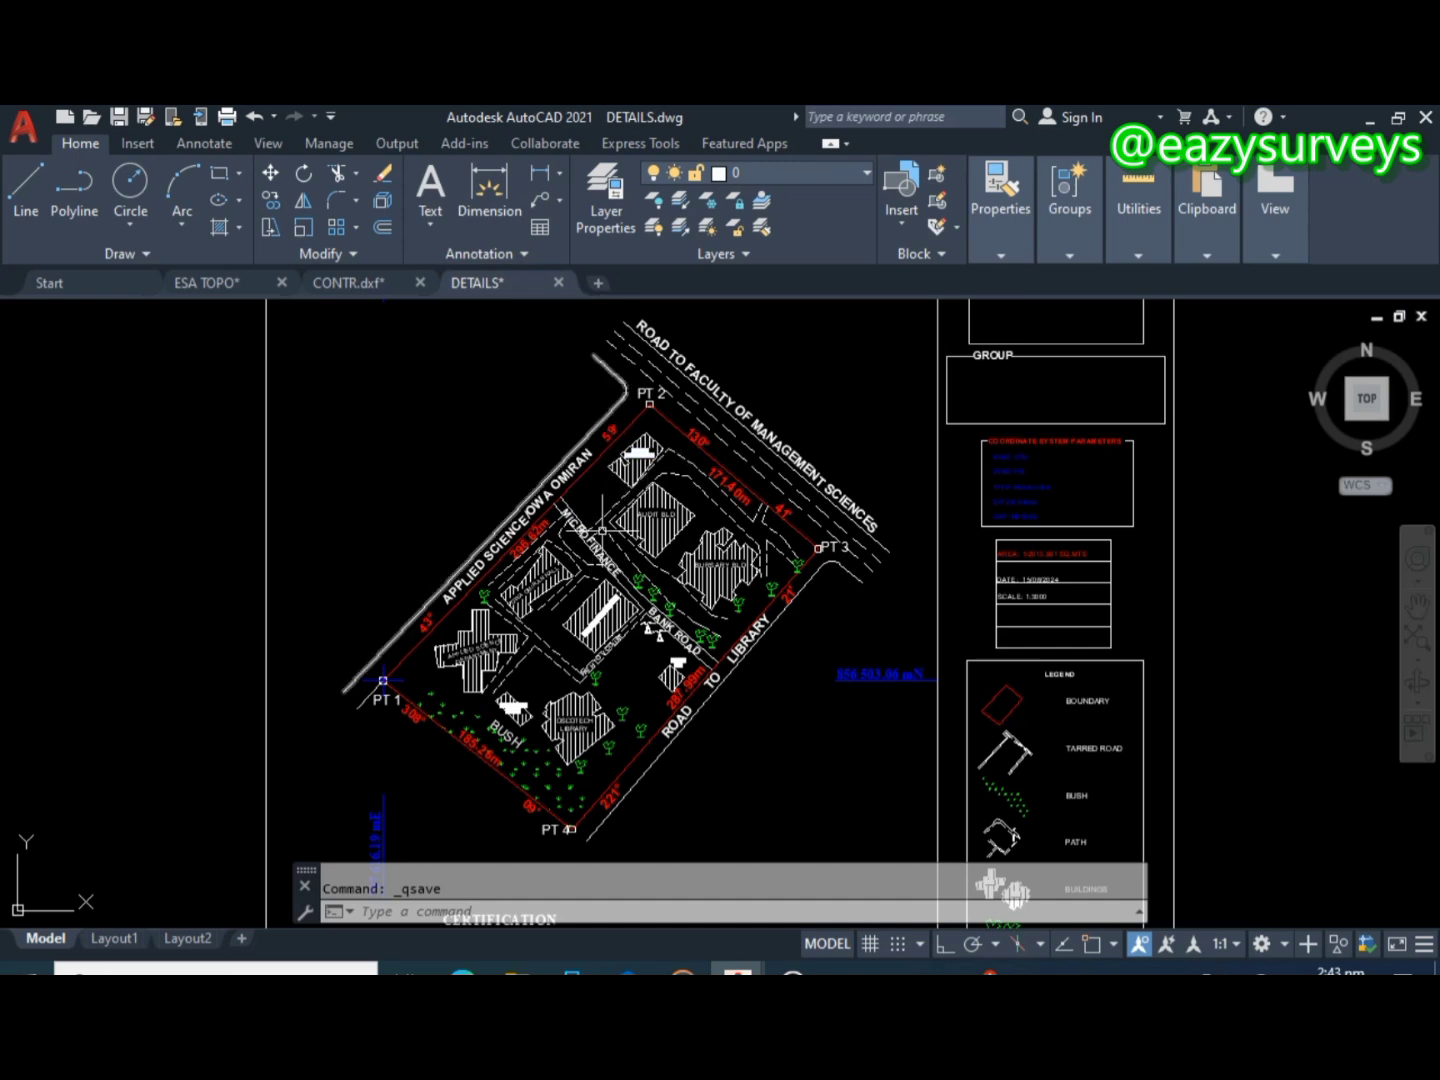
scroll(622, 434, up, 3)
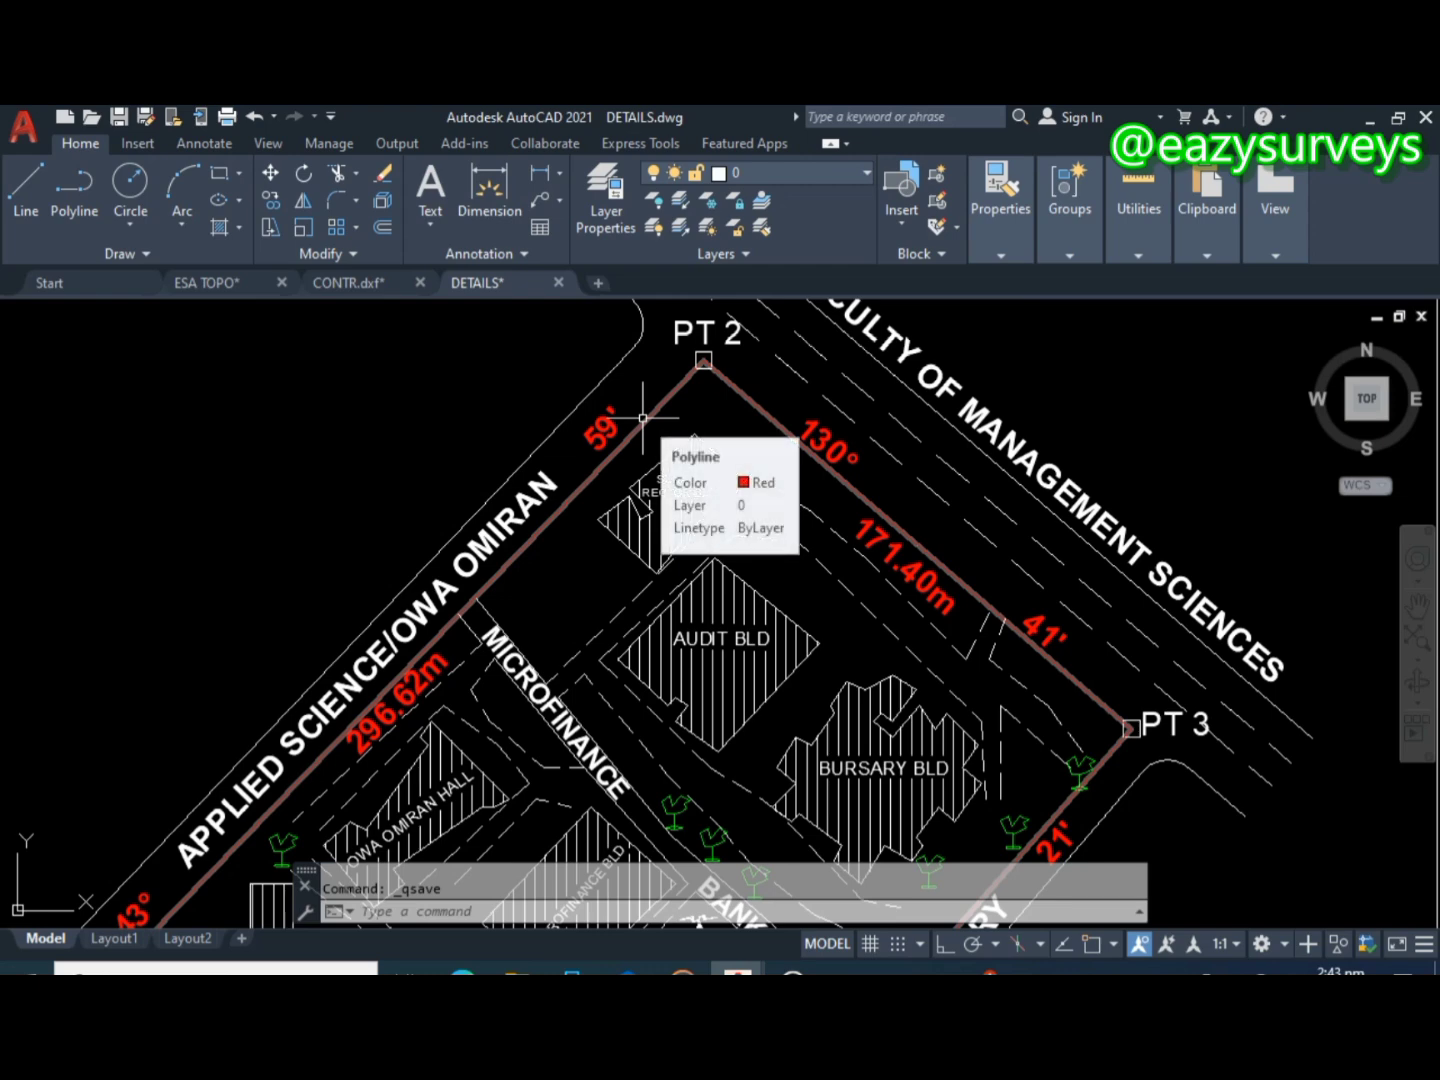
click(644, 418)
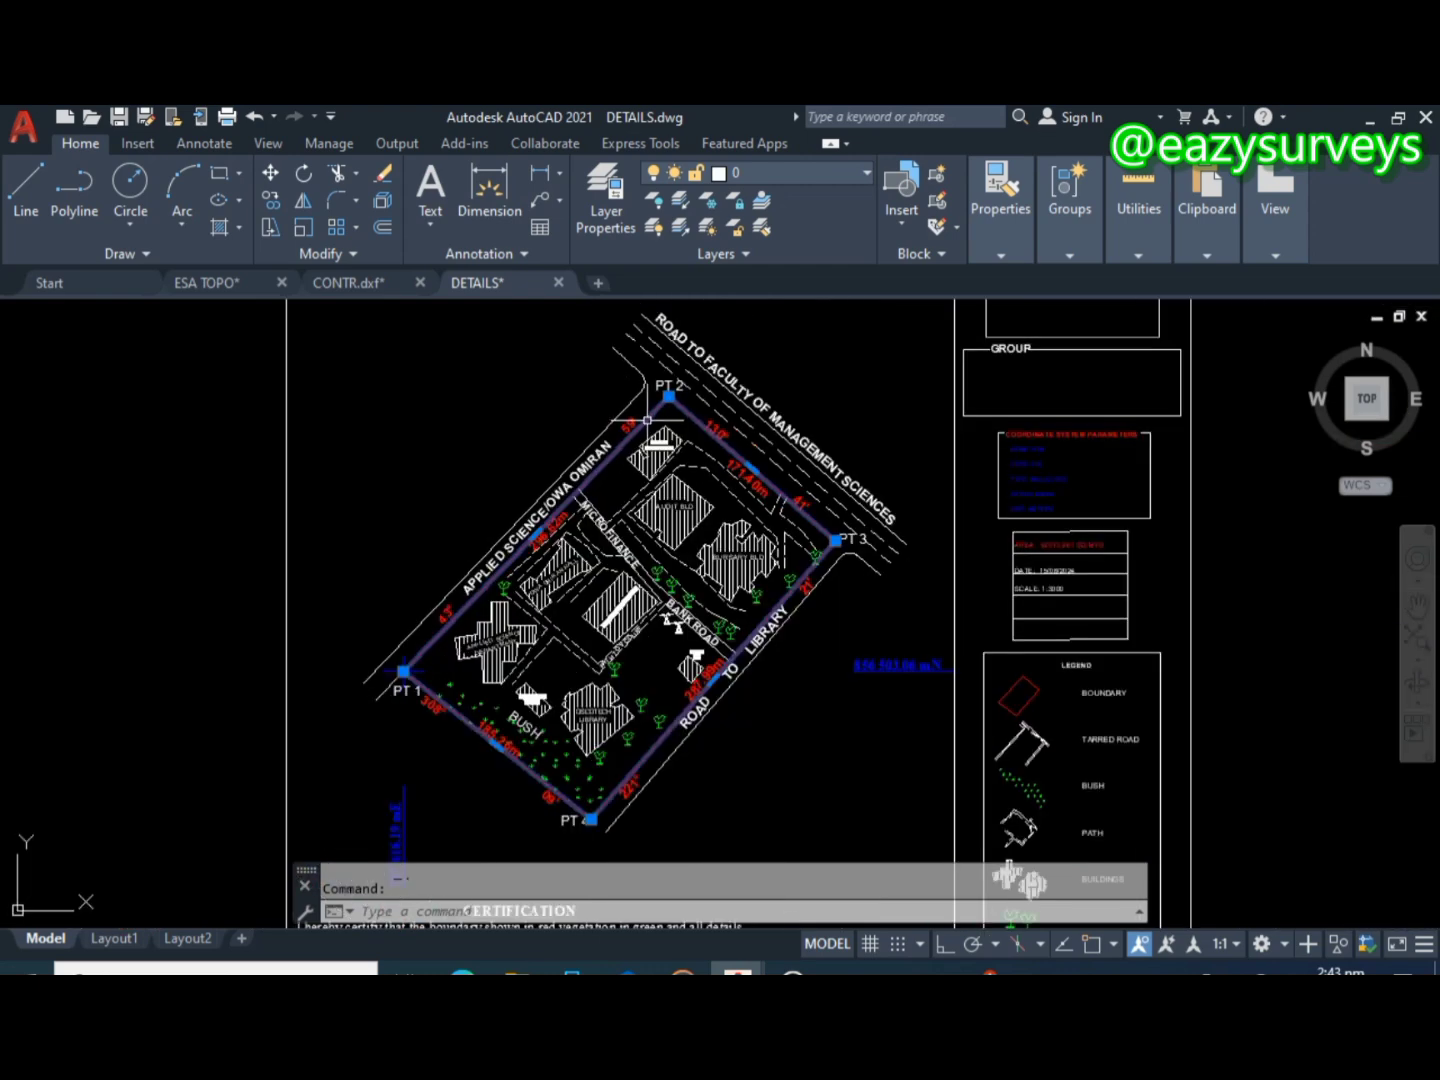
scroll(644, 414, down, 4)
scroll(648, 410, up, 2)
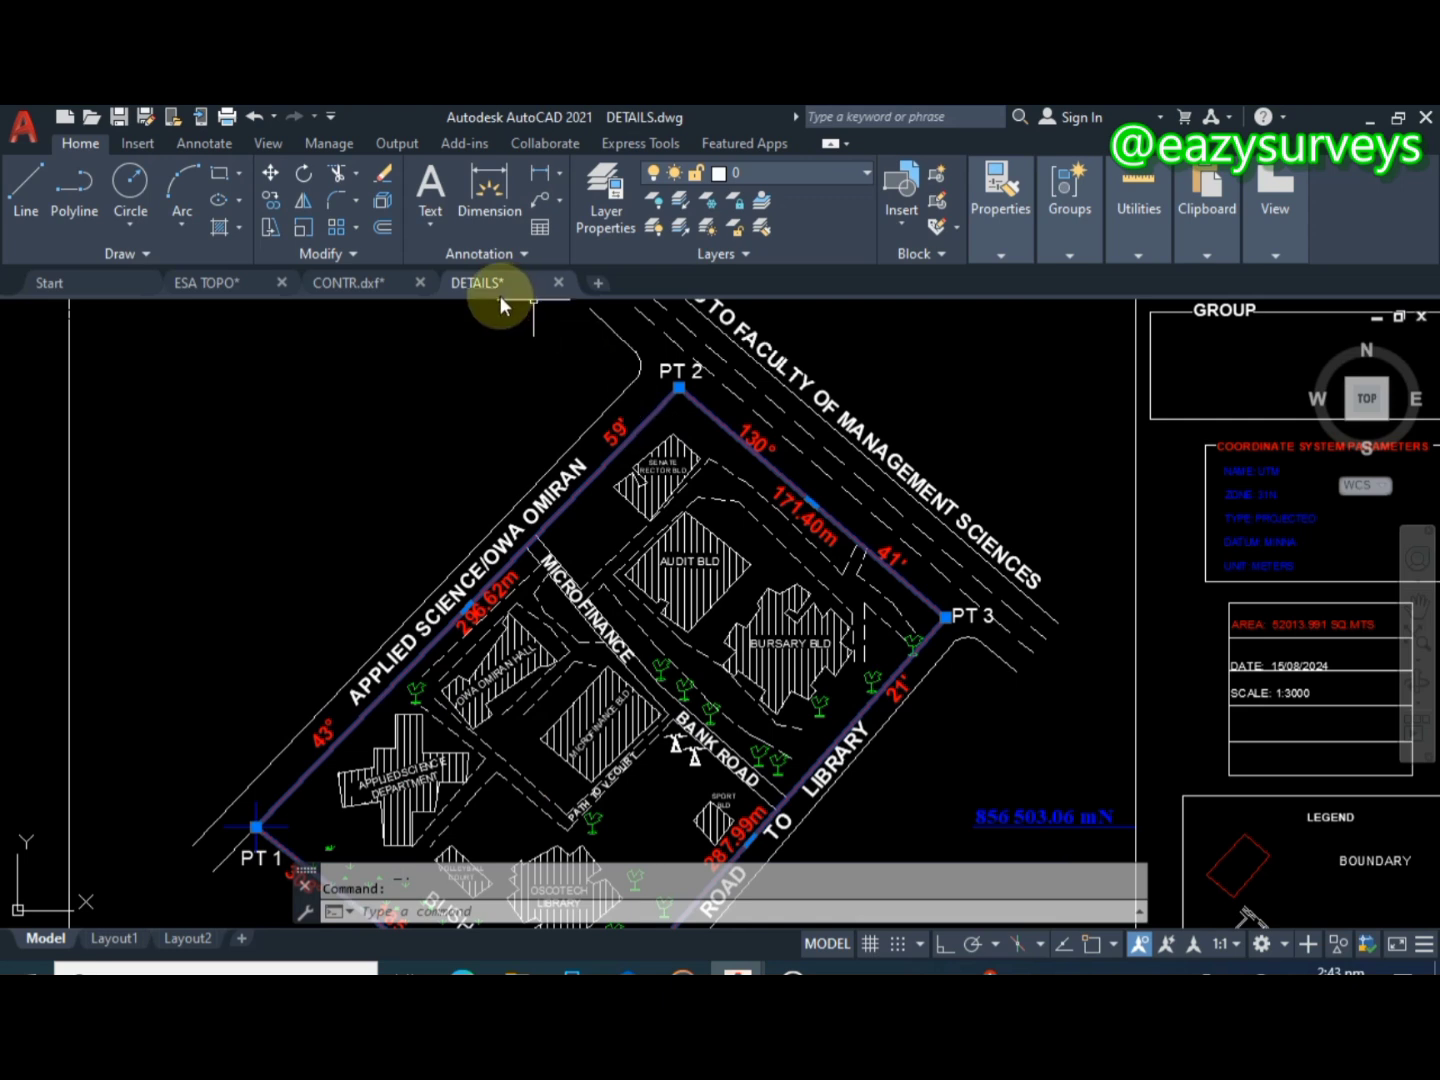
- Examine the contour map in CONTR.dxf alongside the boundary plan, and return to the DETAILS drawing
click(365, 287)
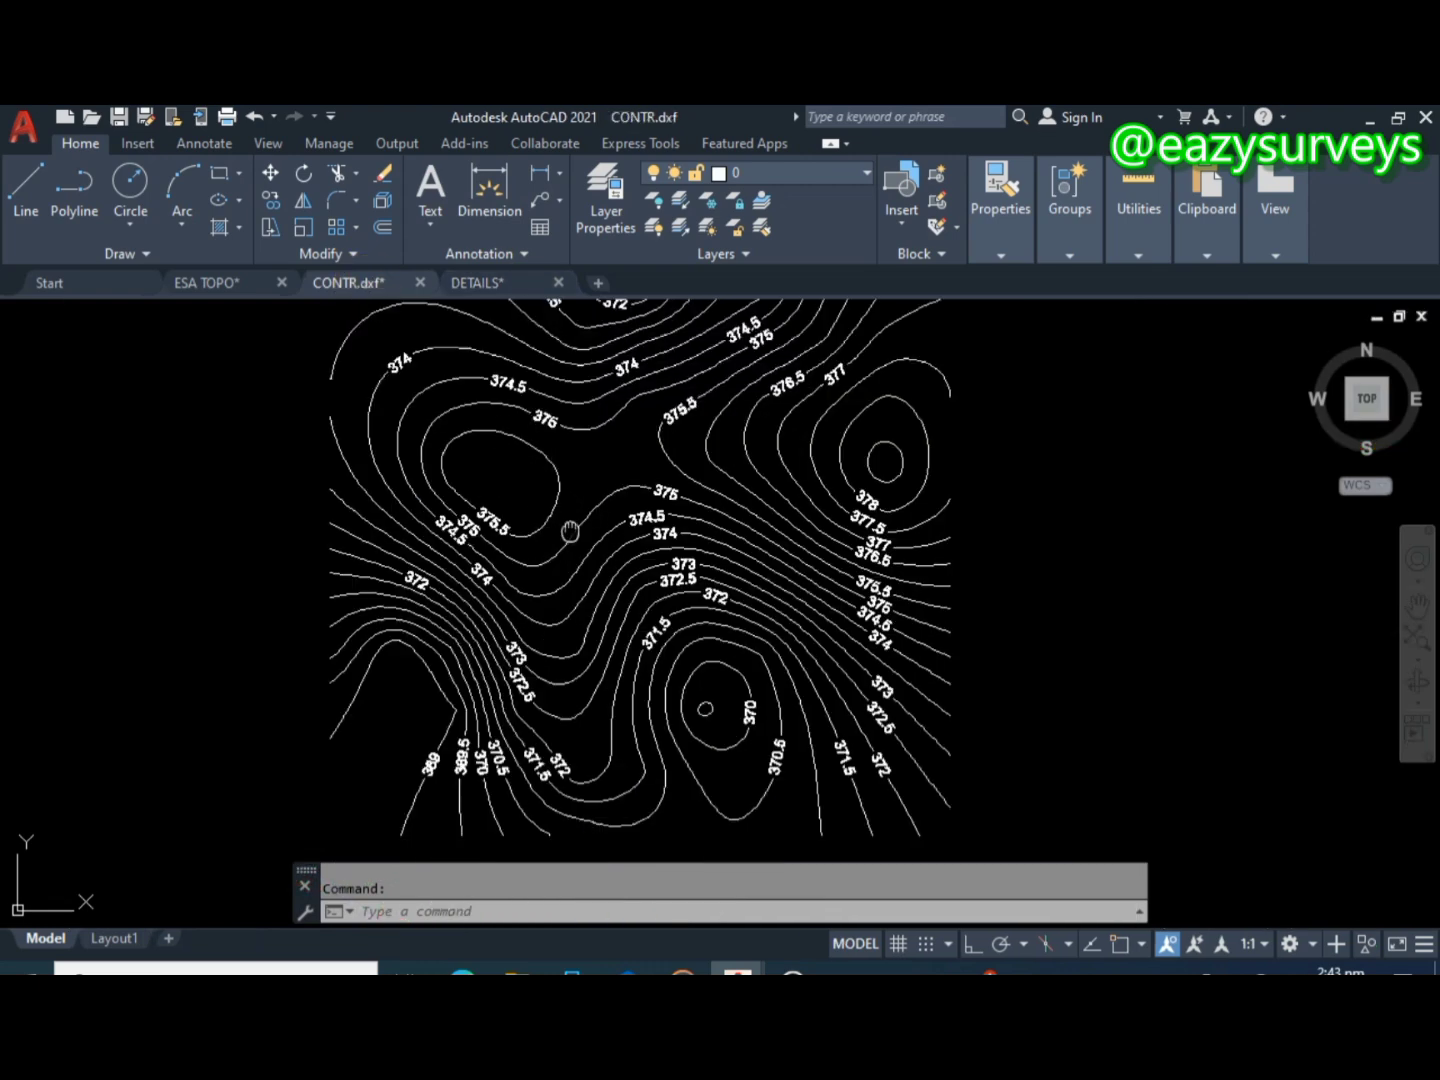
middle_drag(570, 531, 643, 660)
scroll(644, 575, down, 2)
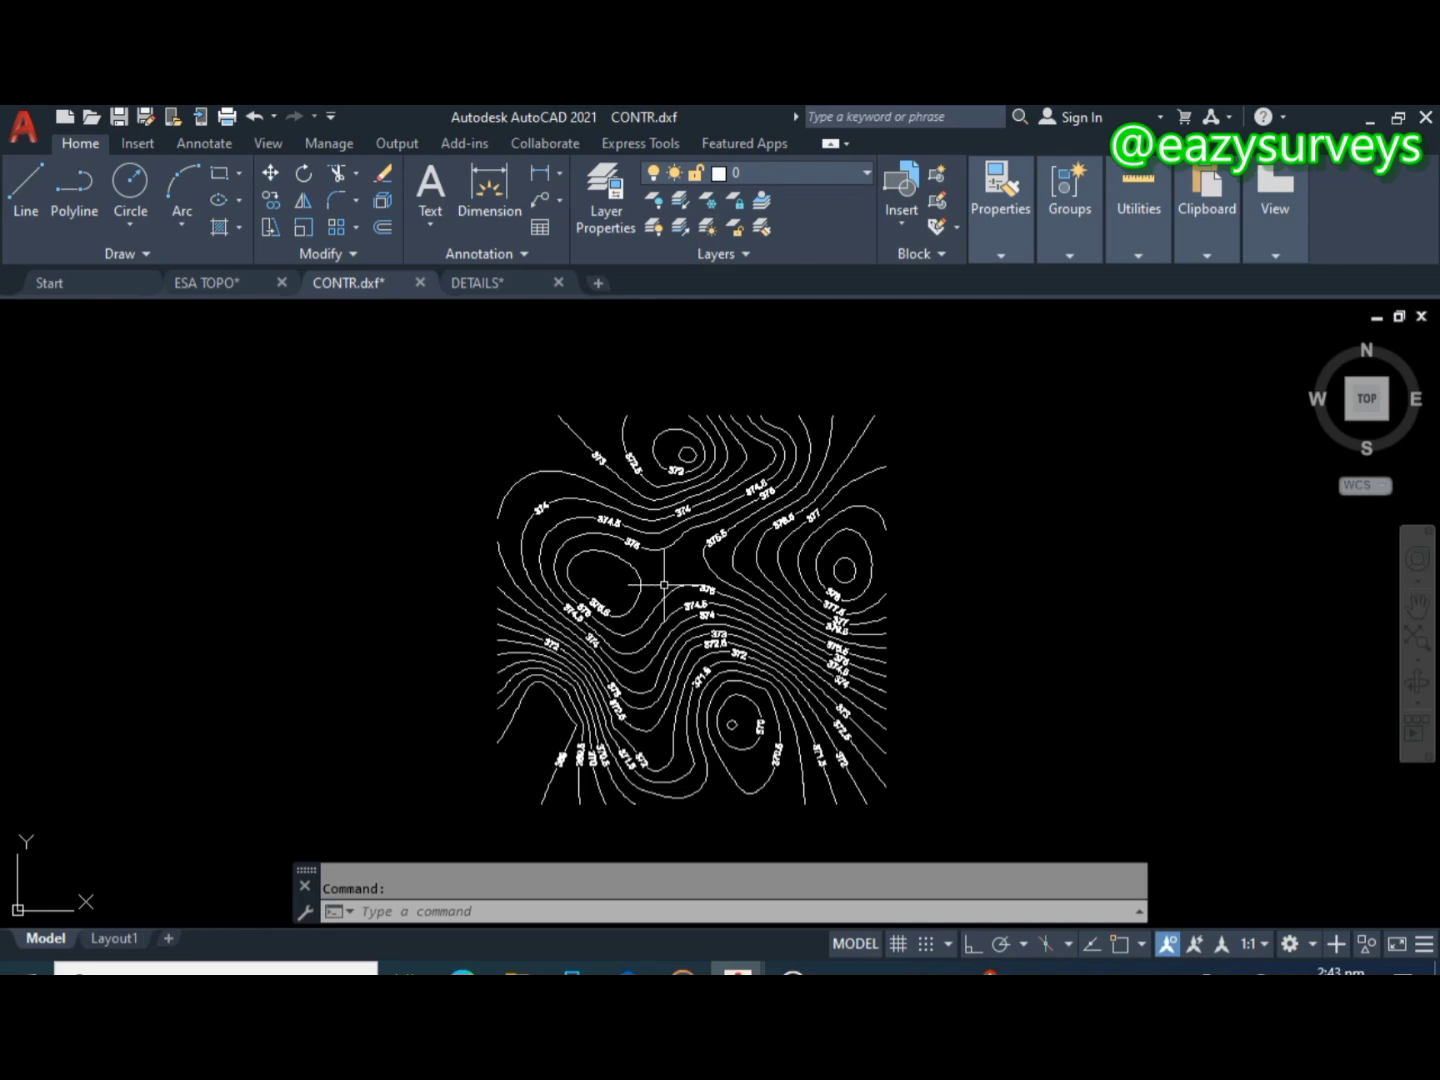
scroll(661, 581, up, 4)
scroll(659, 579, down, 2)
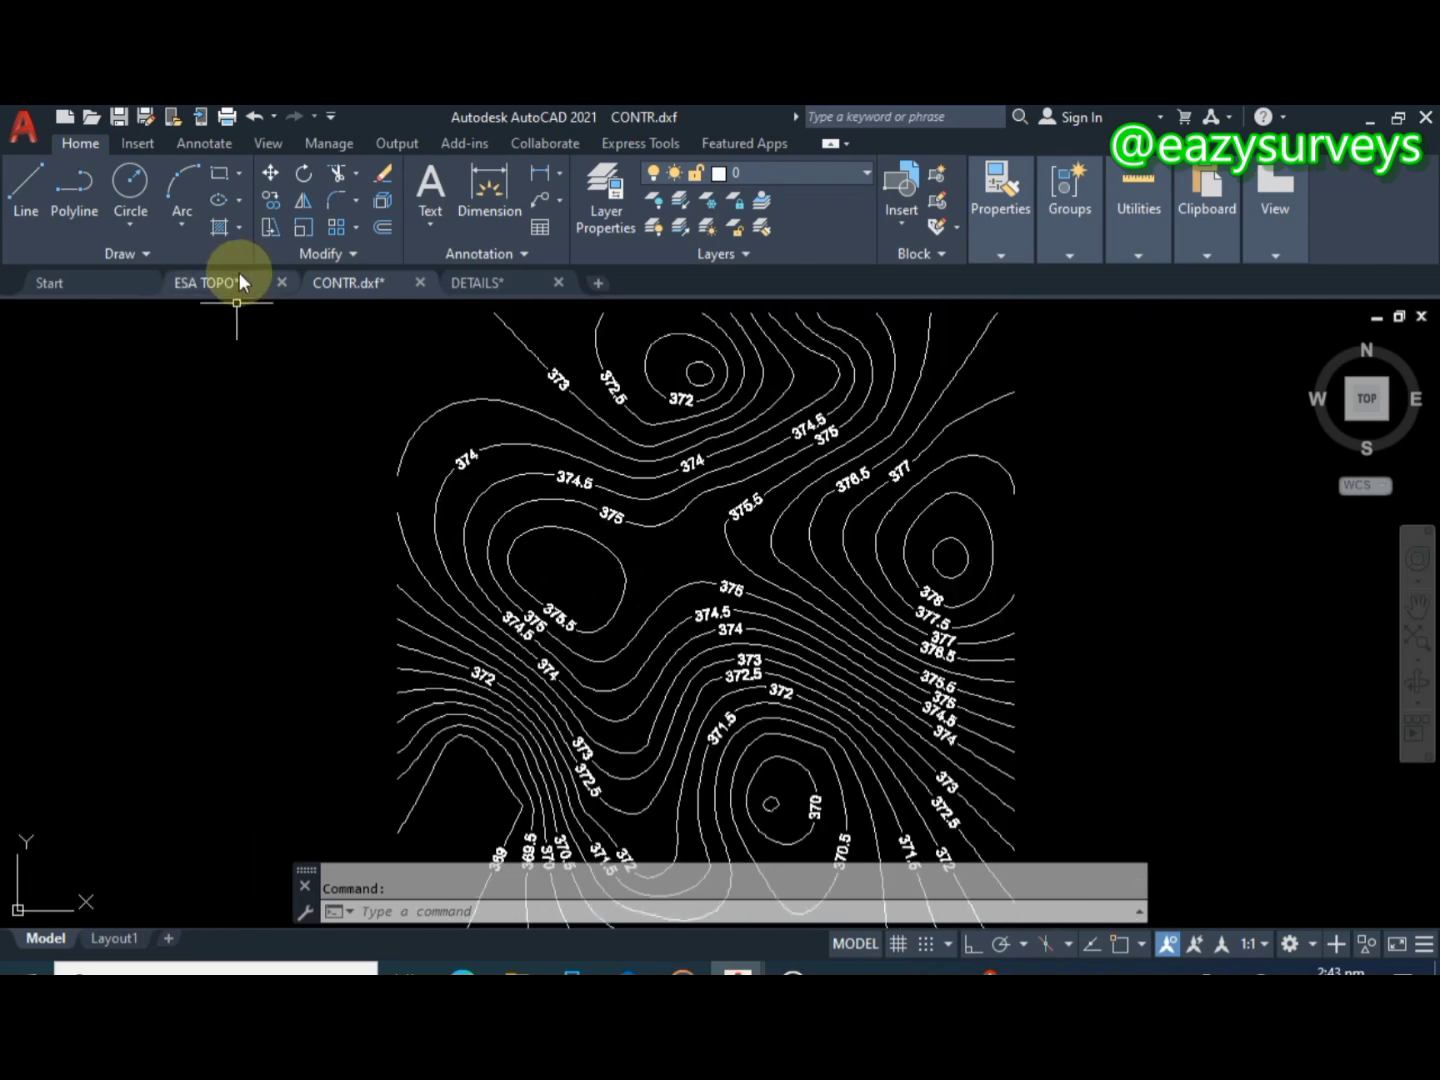
click(483, 288)
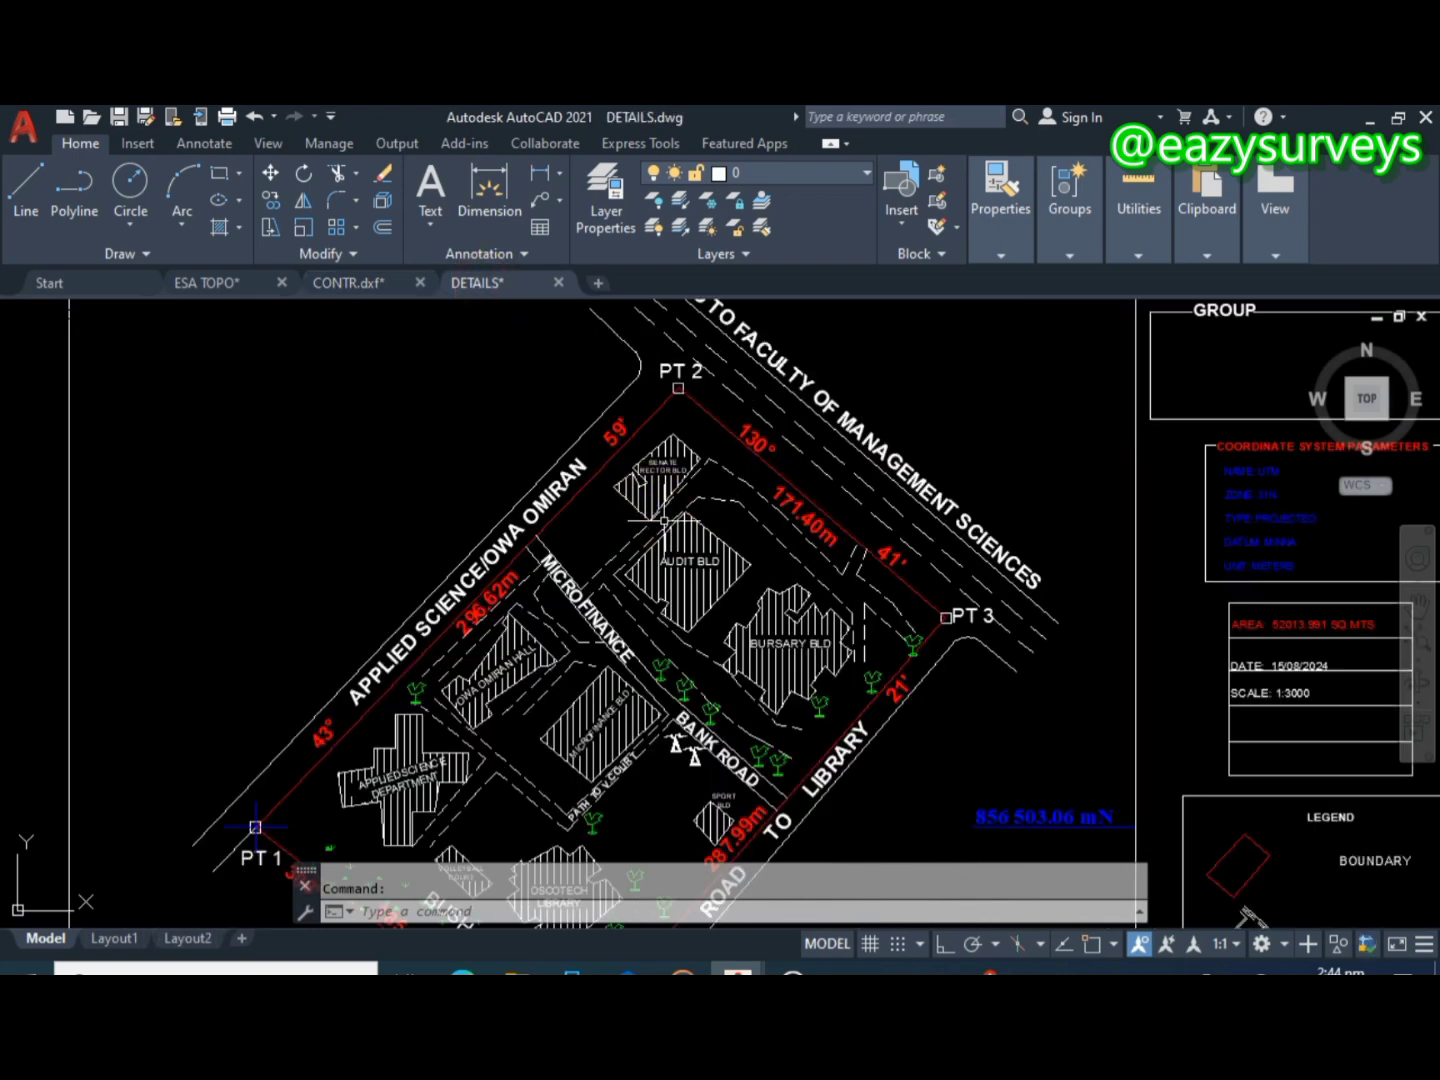
scroll(664, 518, down, 2)
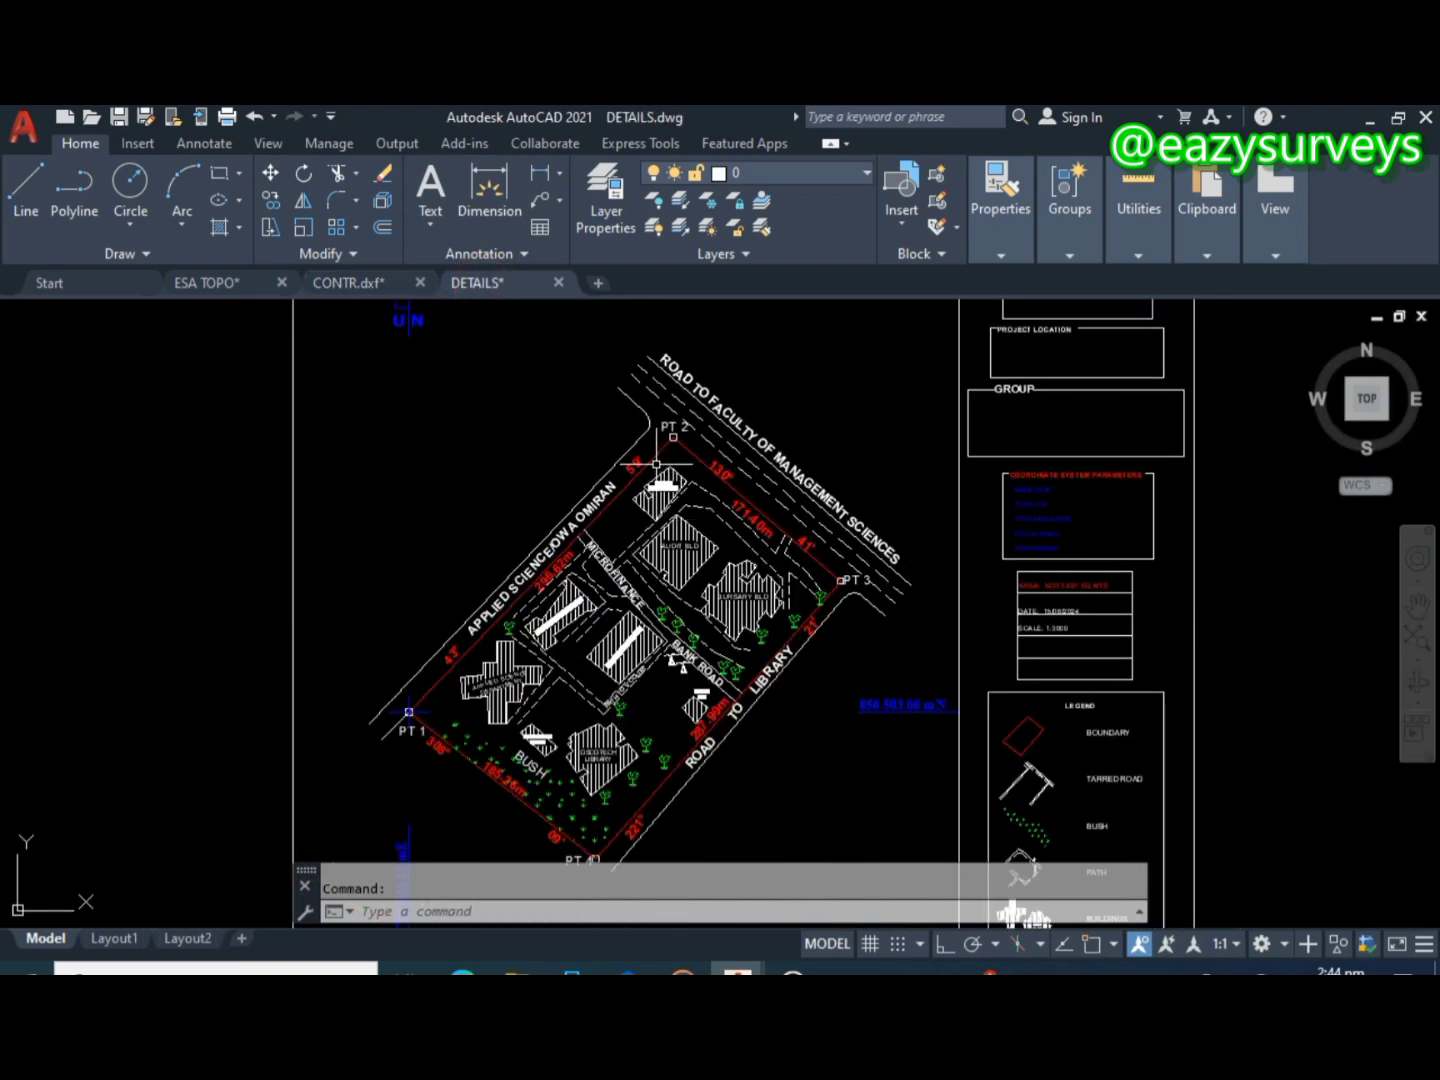
mouse_move(664, 471)
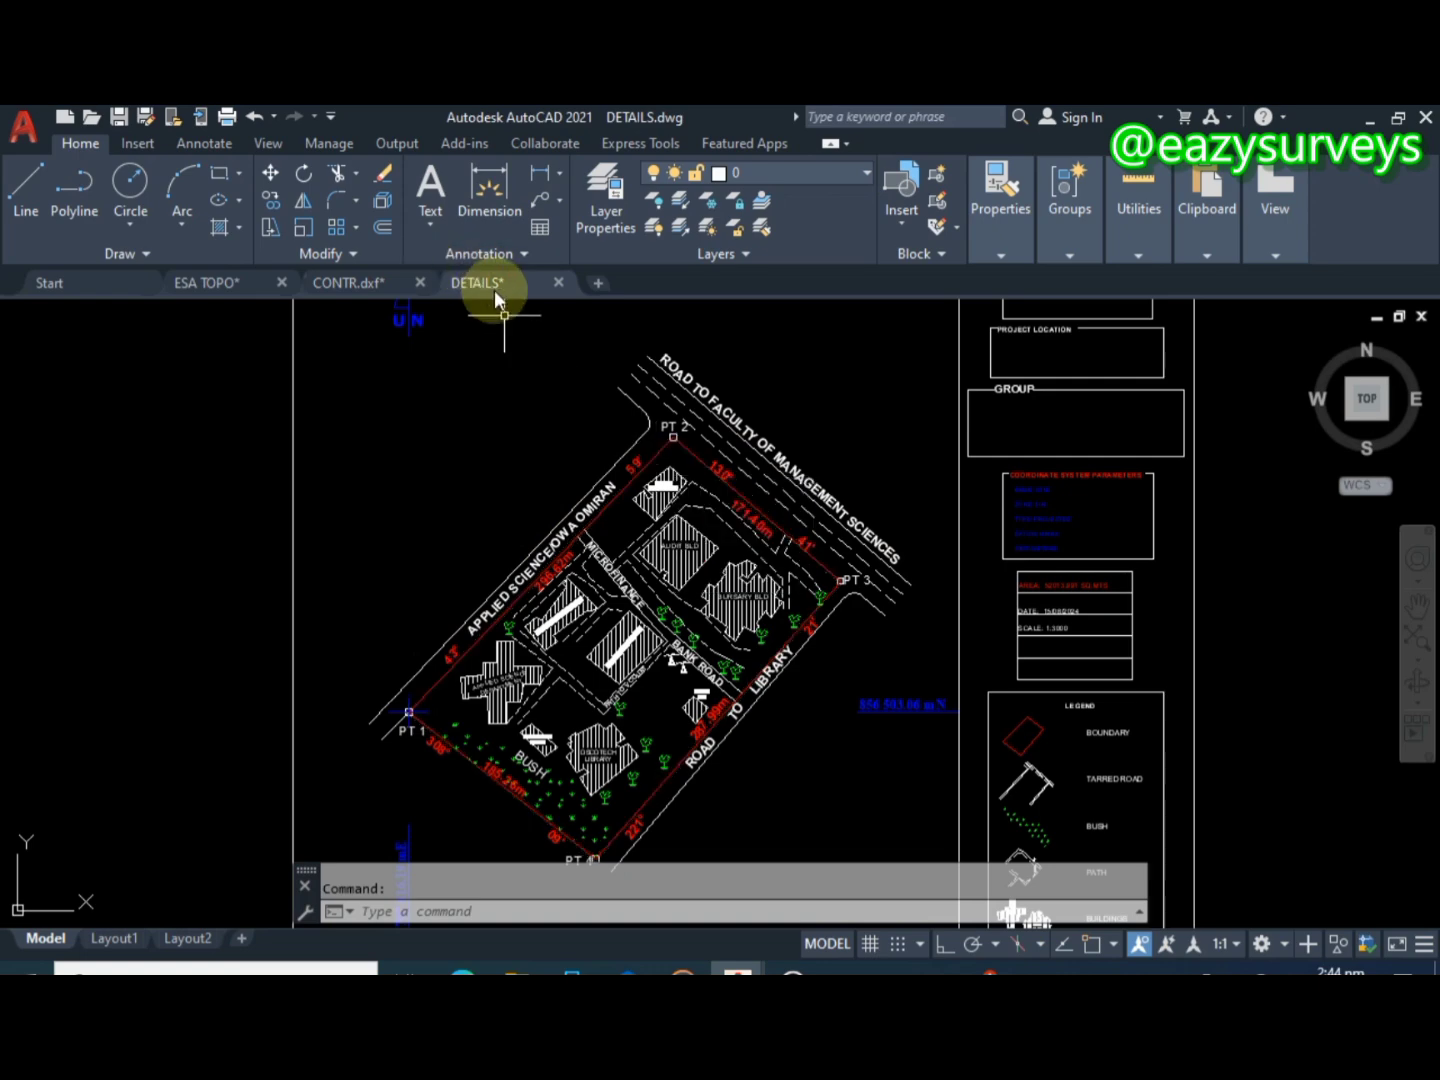
click(380, 284)
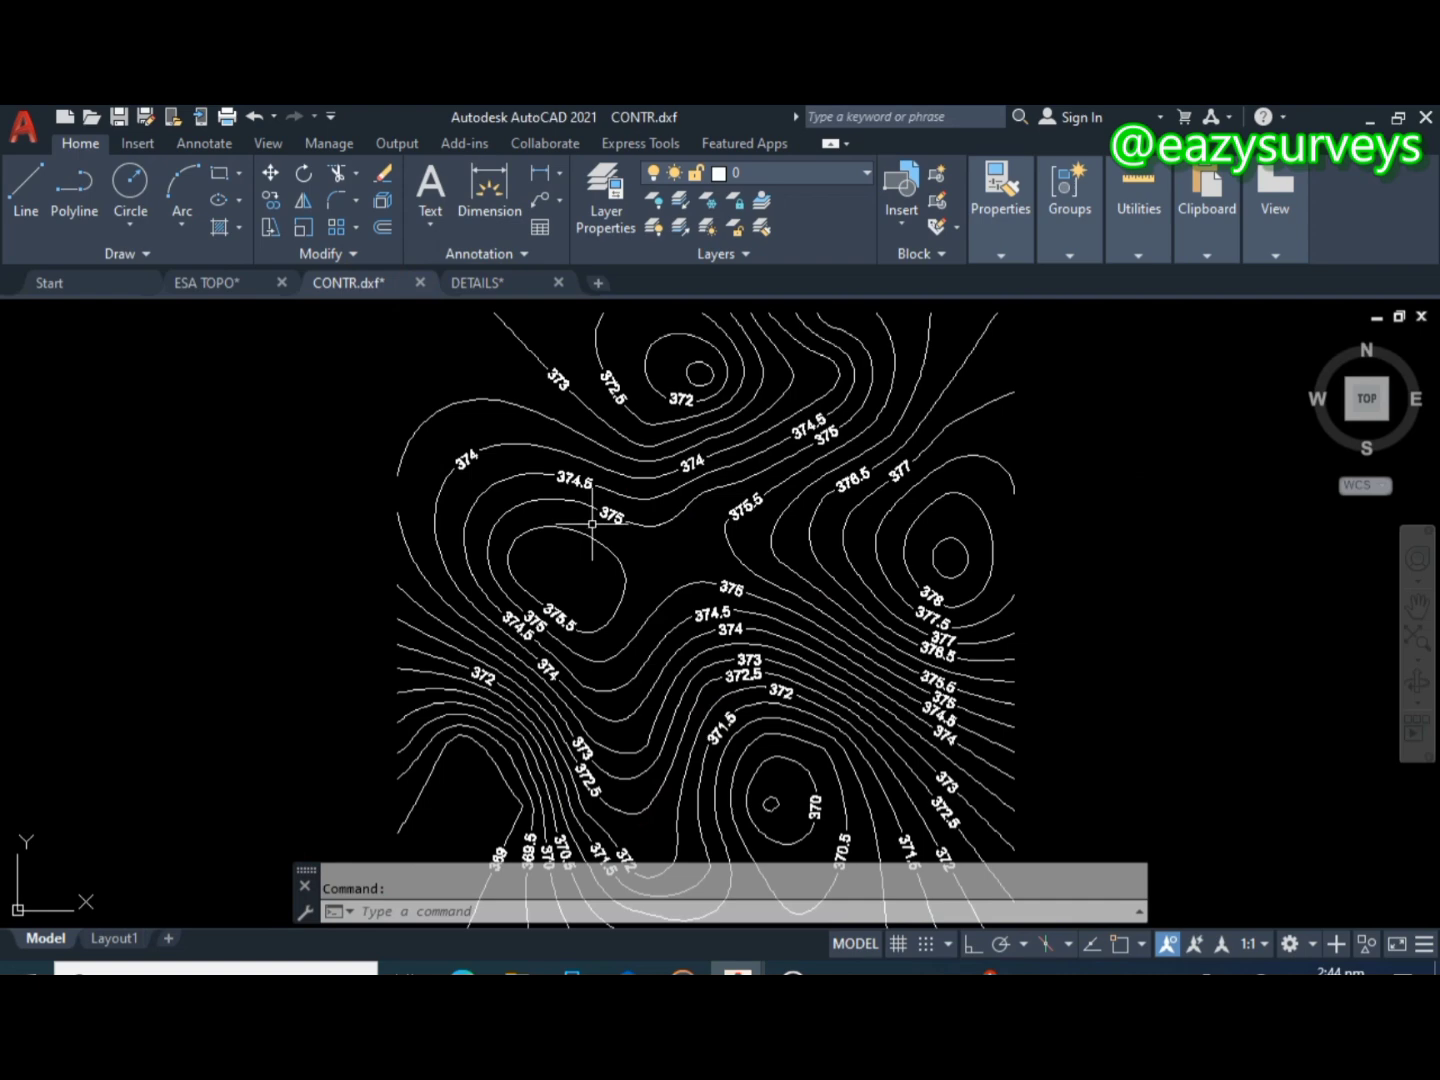
mouse_move(490, 288)
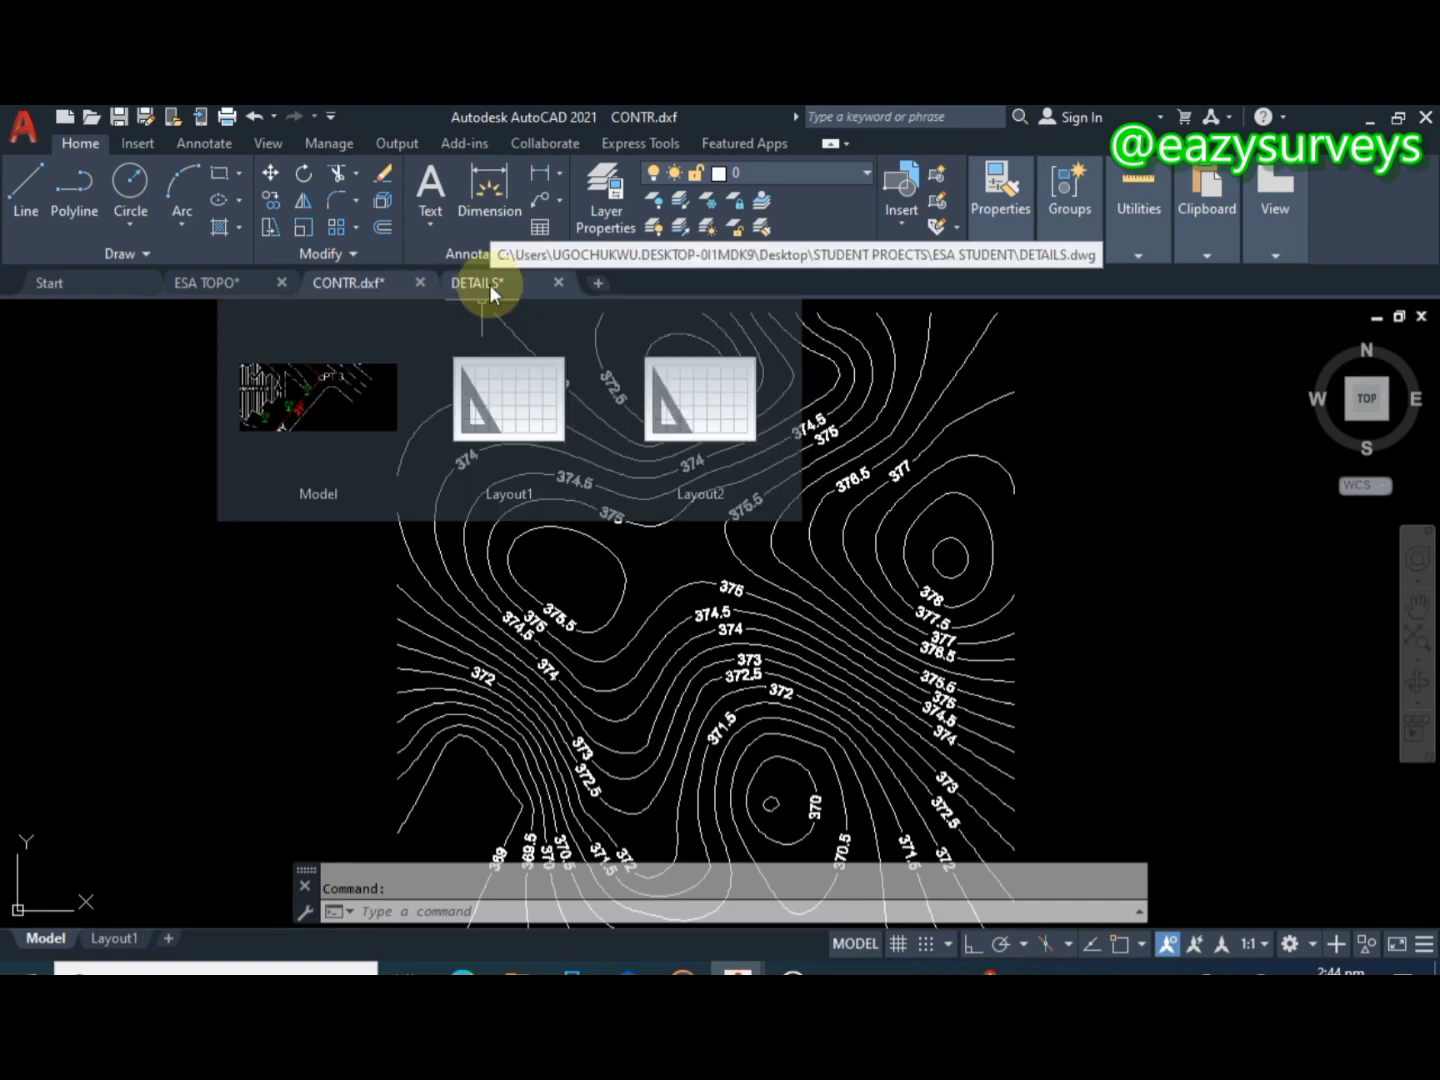
click(490, 284)
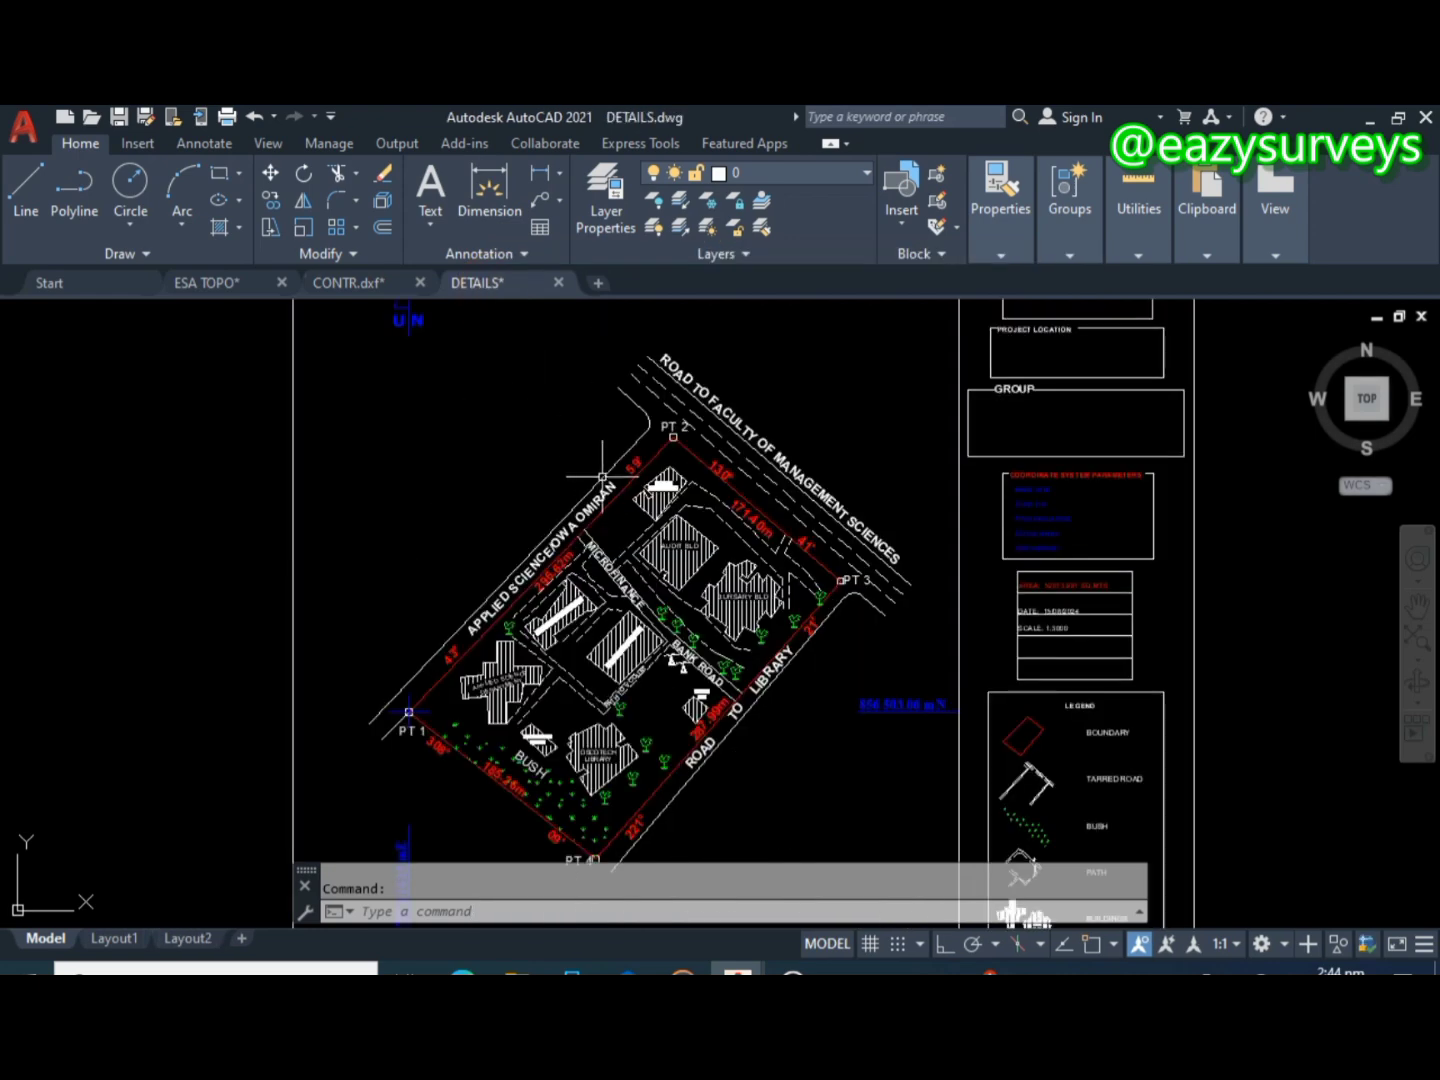
- Copy the red boundary polyline through PT 1 to PT 4 to the clipboard
scroll(665, 453, up, 2)
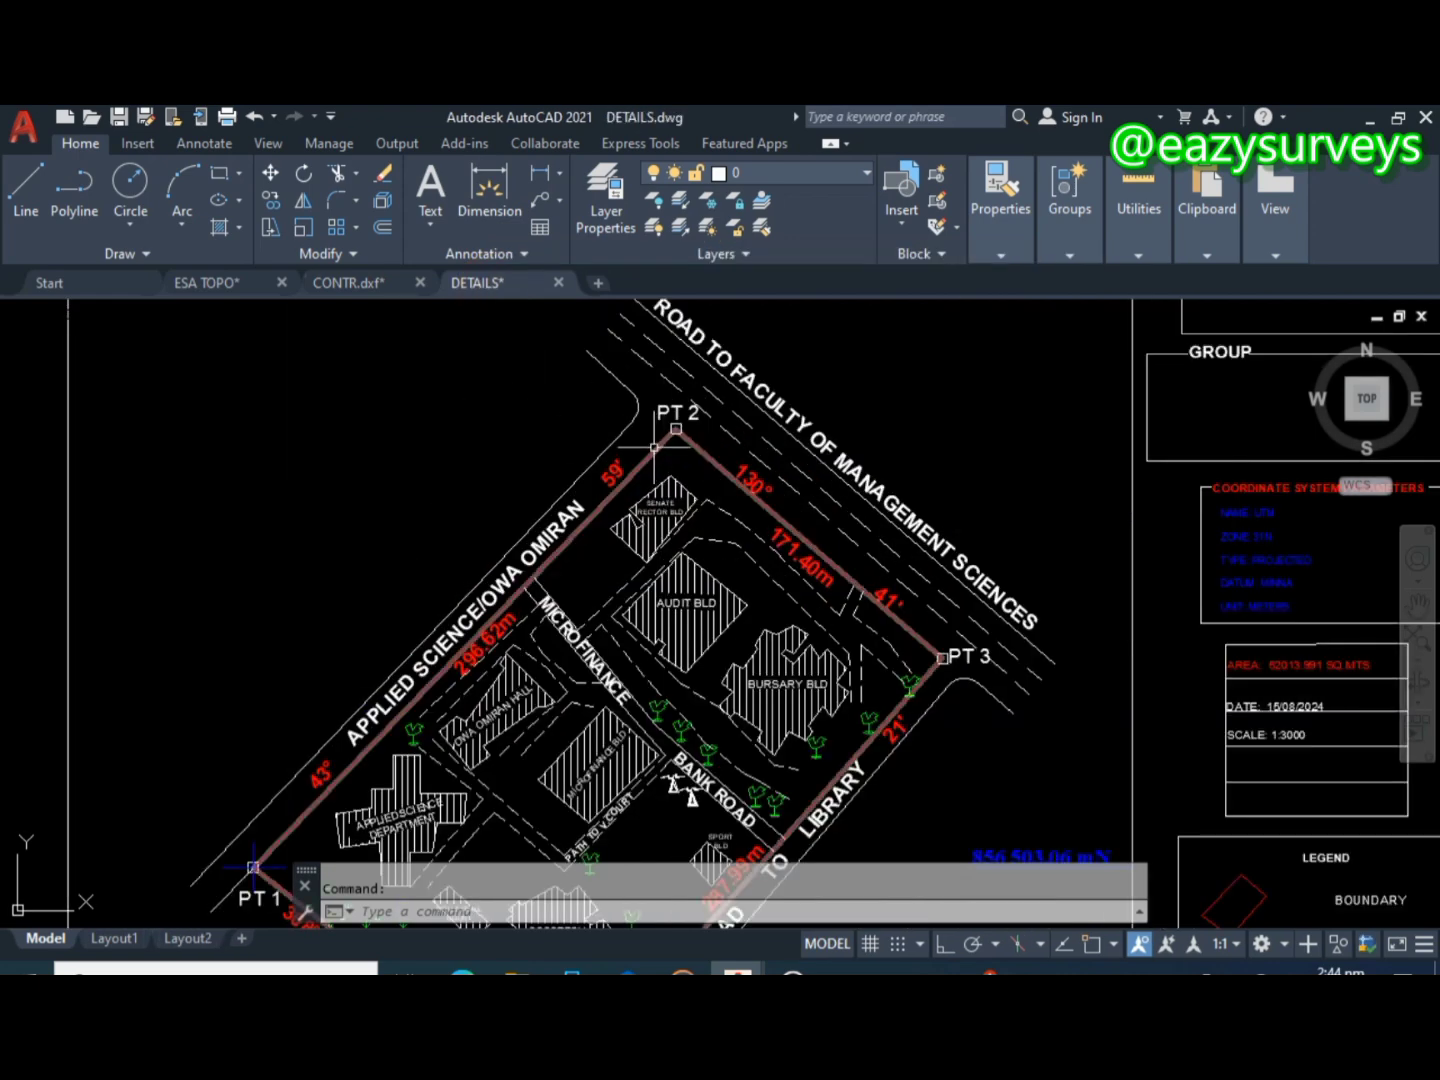
click(654, 447)
right_click(655, 446)
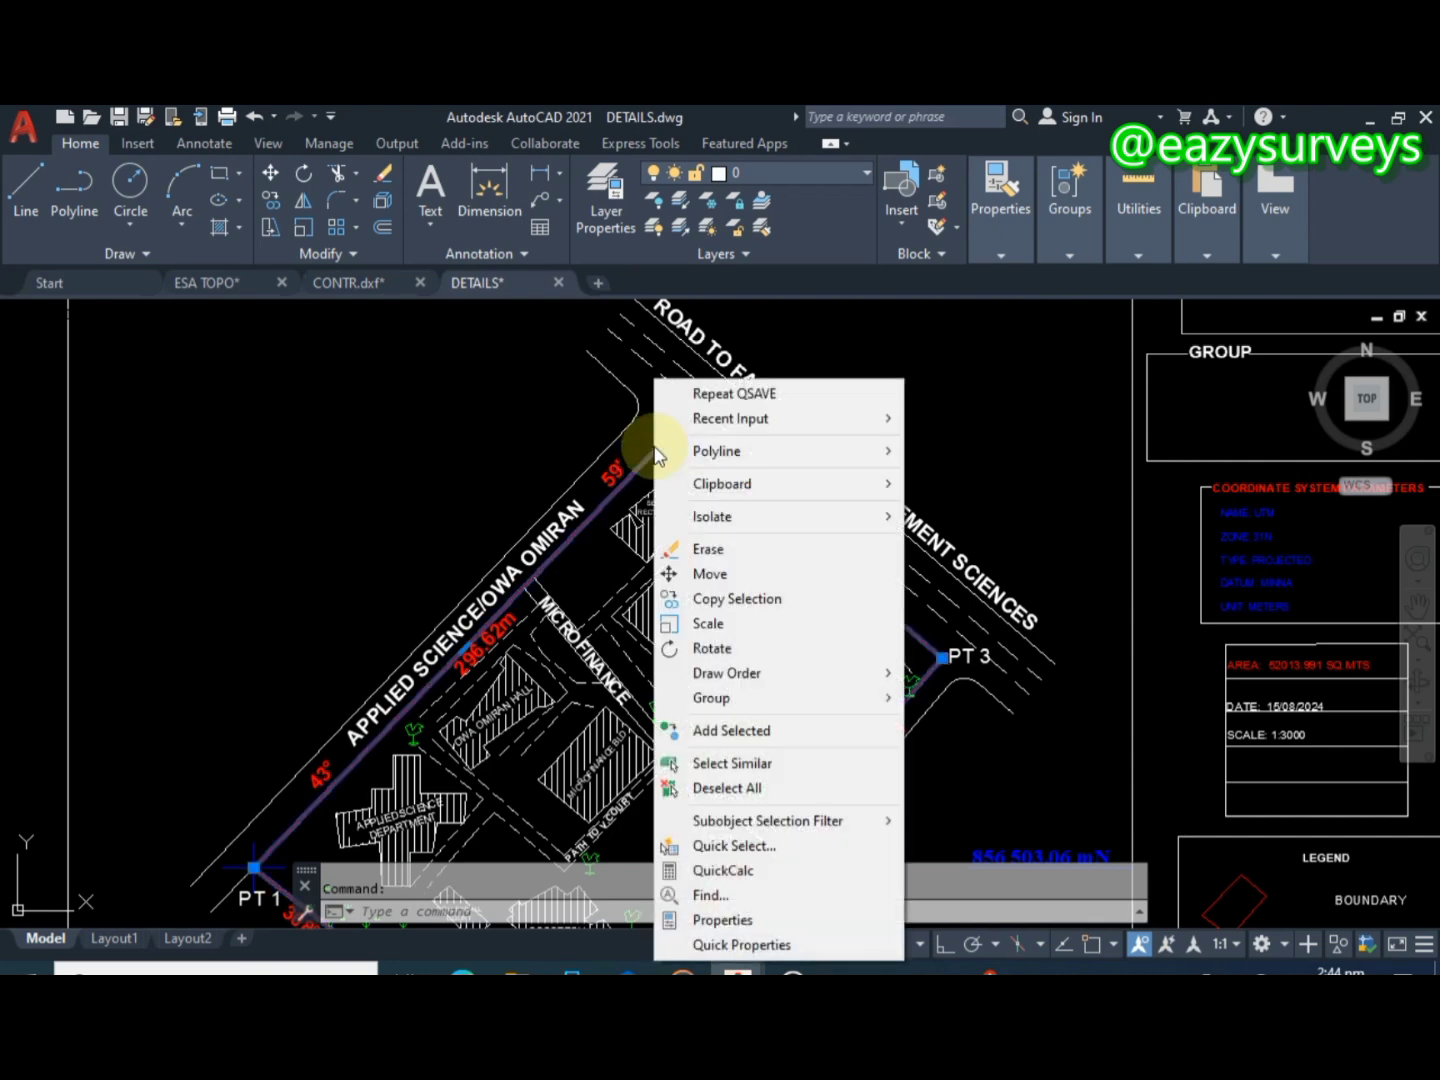
mouse_move(734, 490)
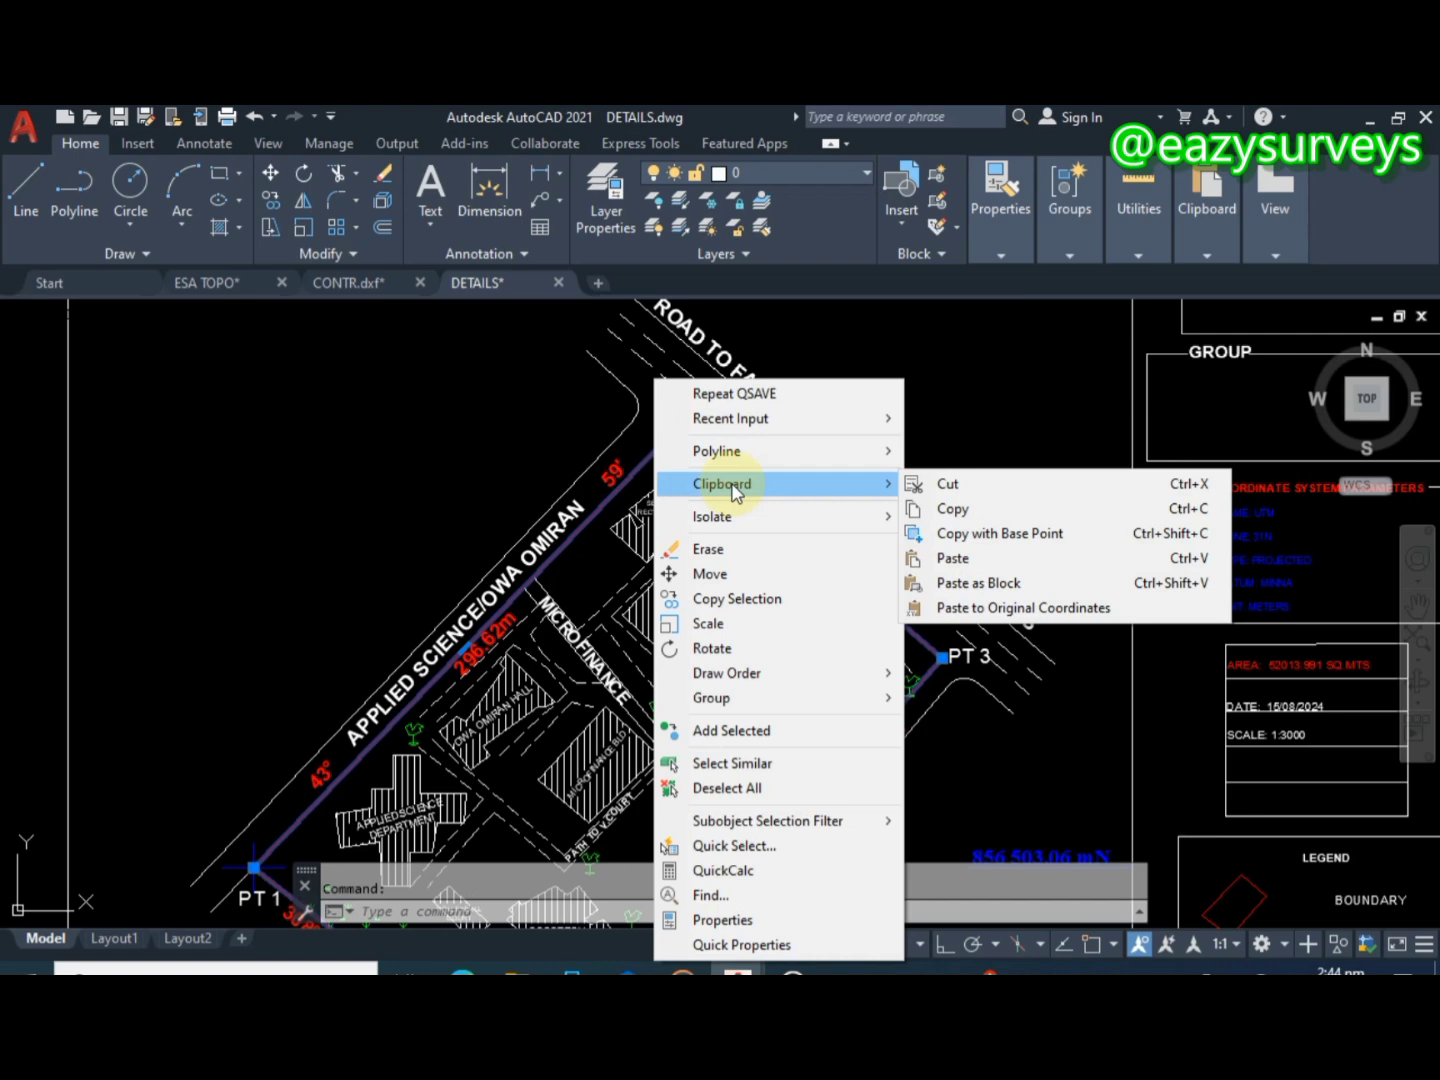
click(942, 512)
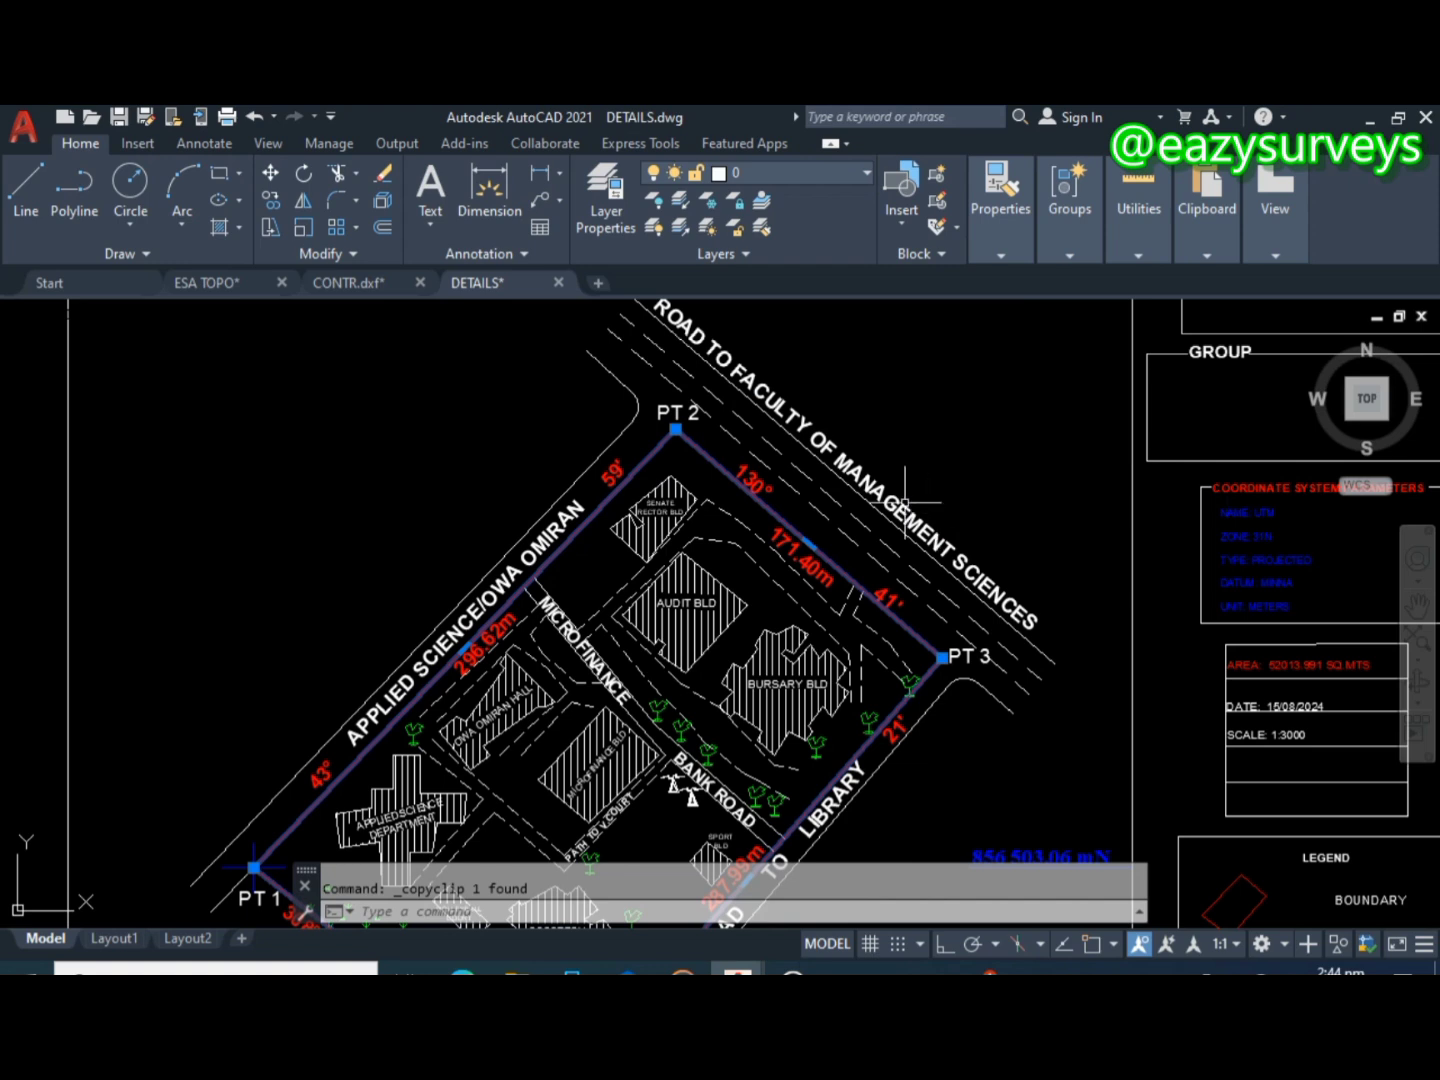
- Switch to CONTR.dxf and paste the boundary polyline over the contours at its original coordinates
mouse_move(476, 283)
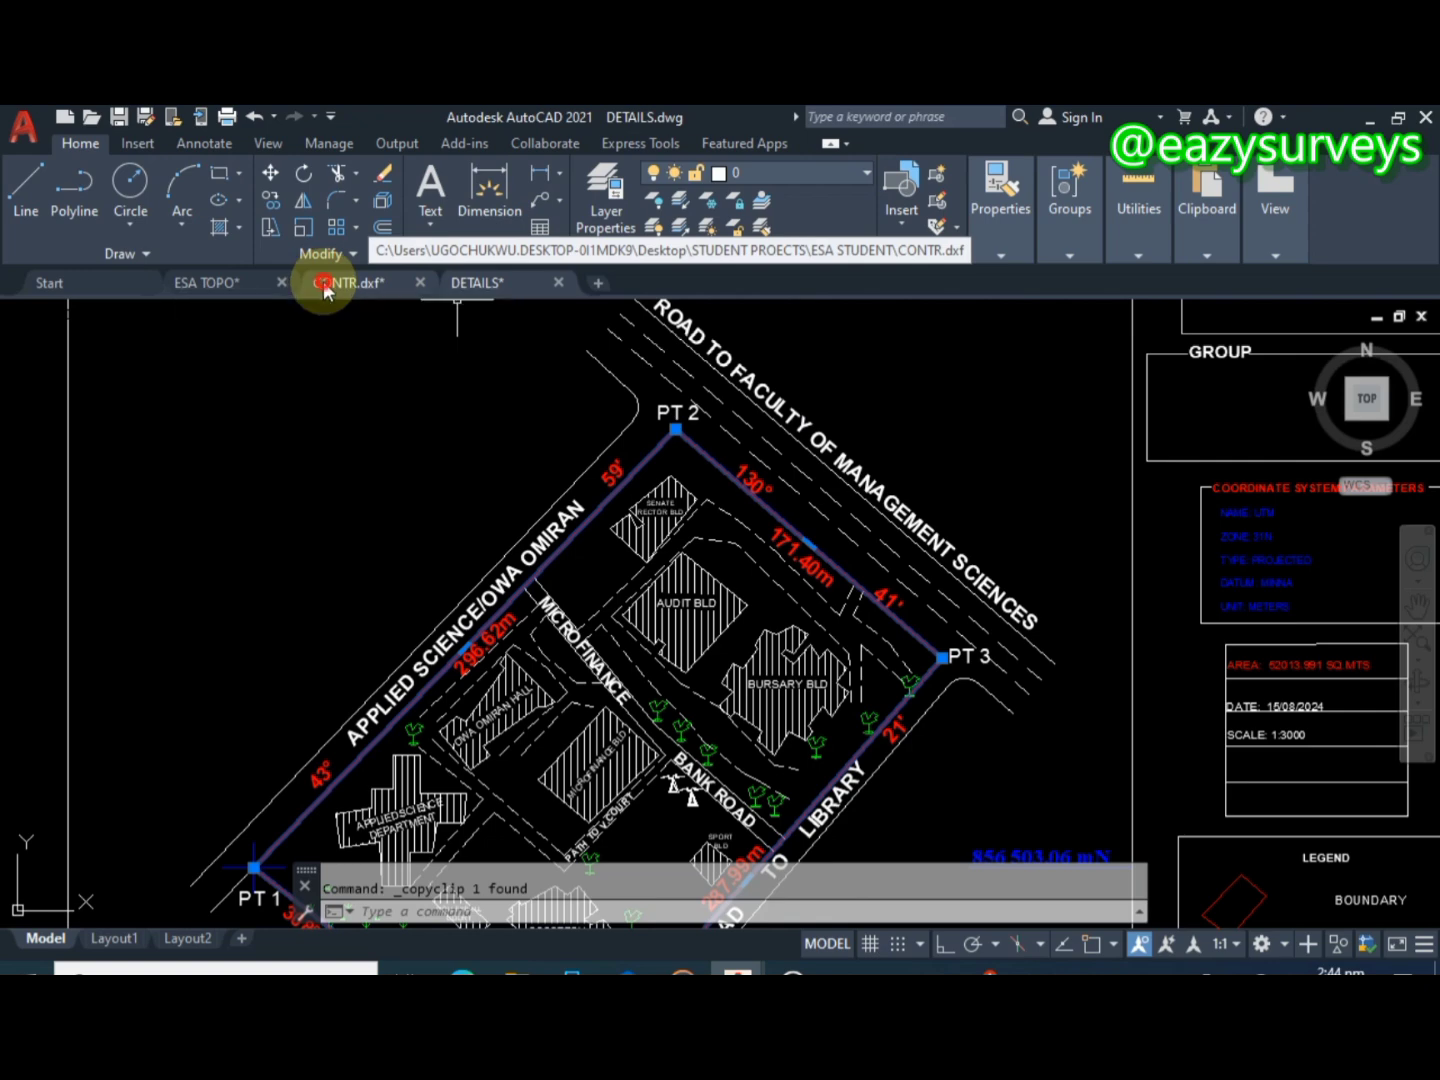
click(323, 284)
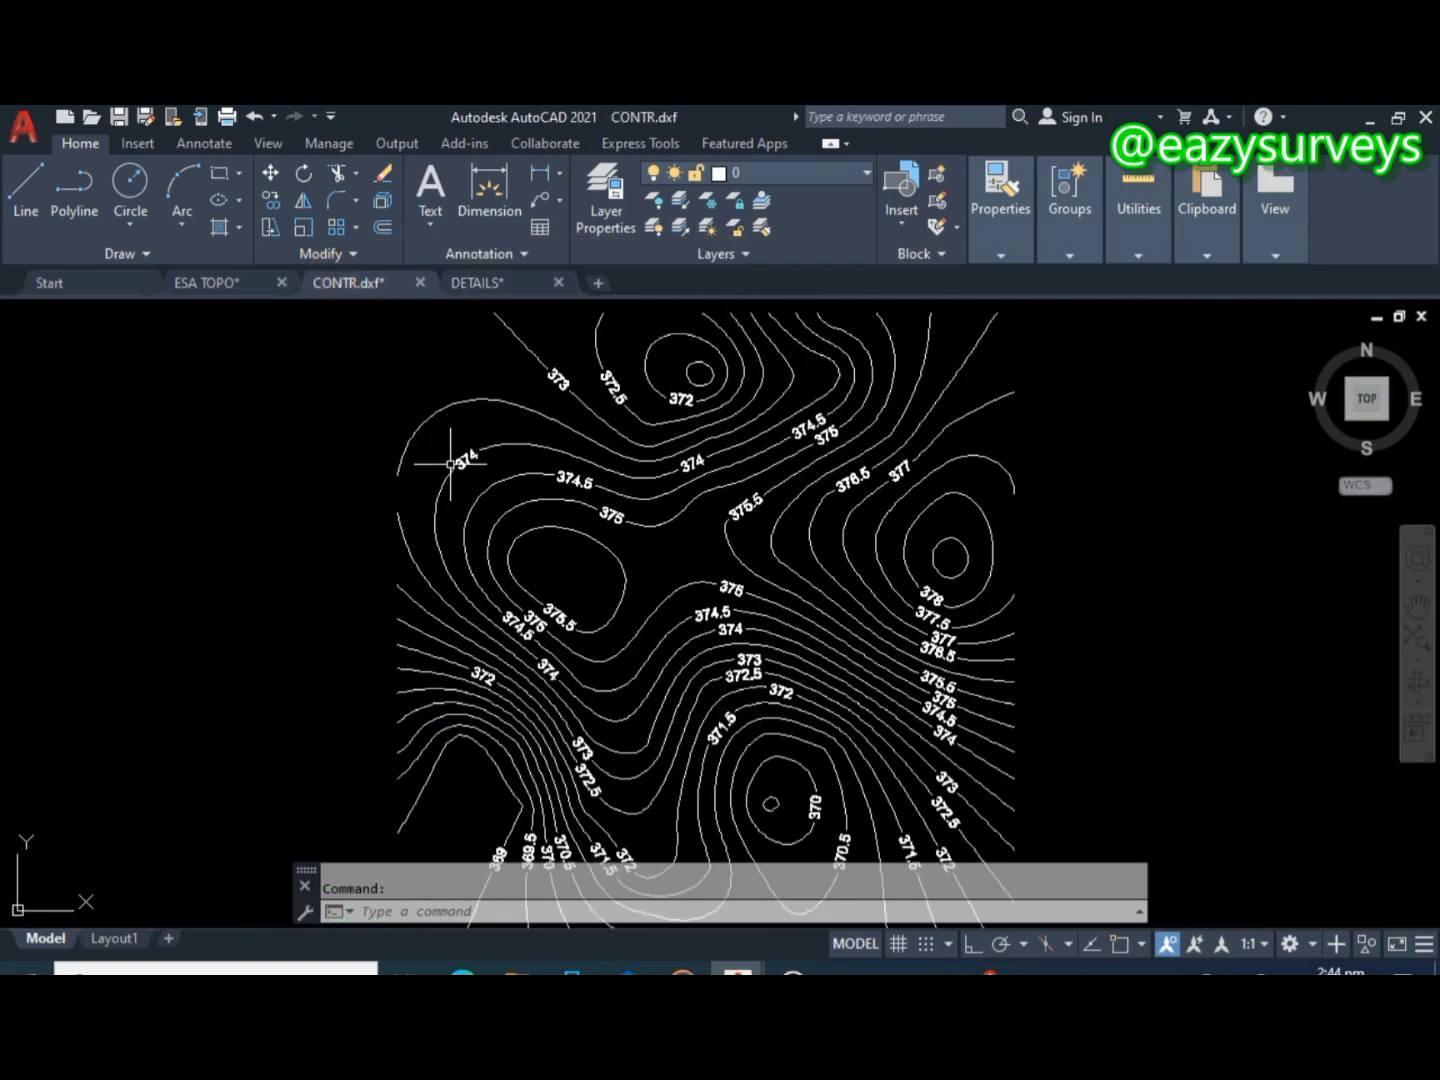
right_click(296, 366)
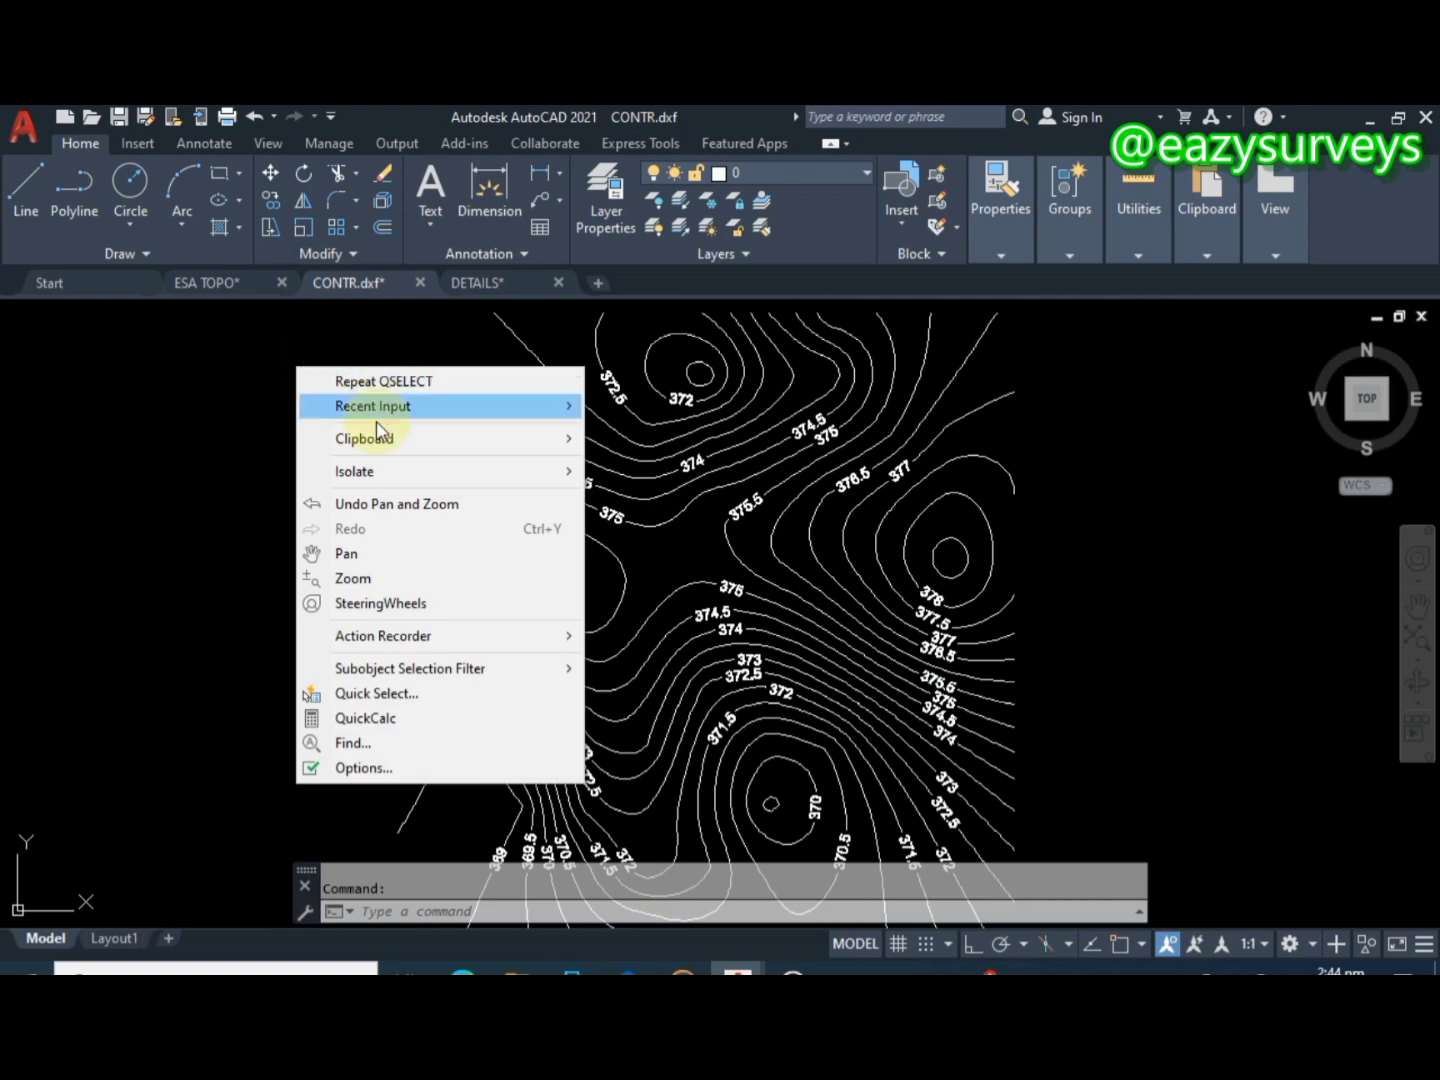
mouse_move(427, 440)
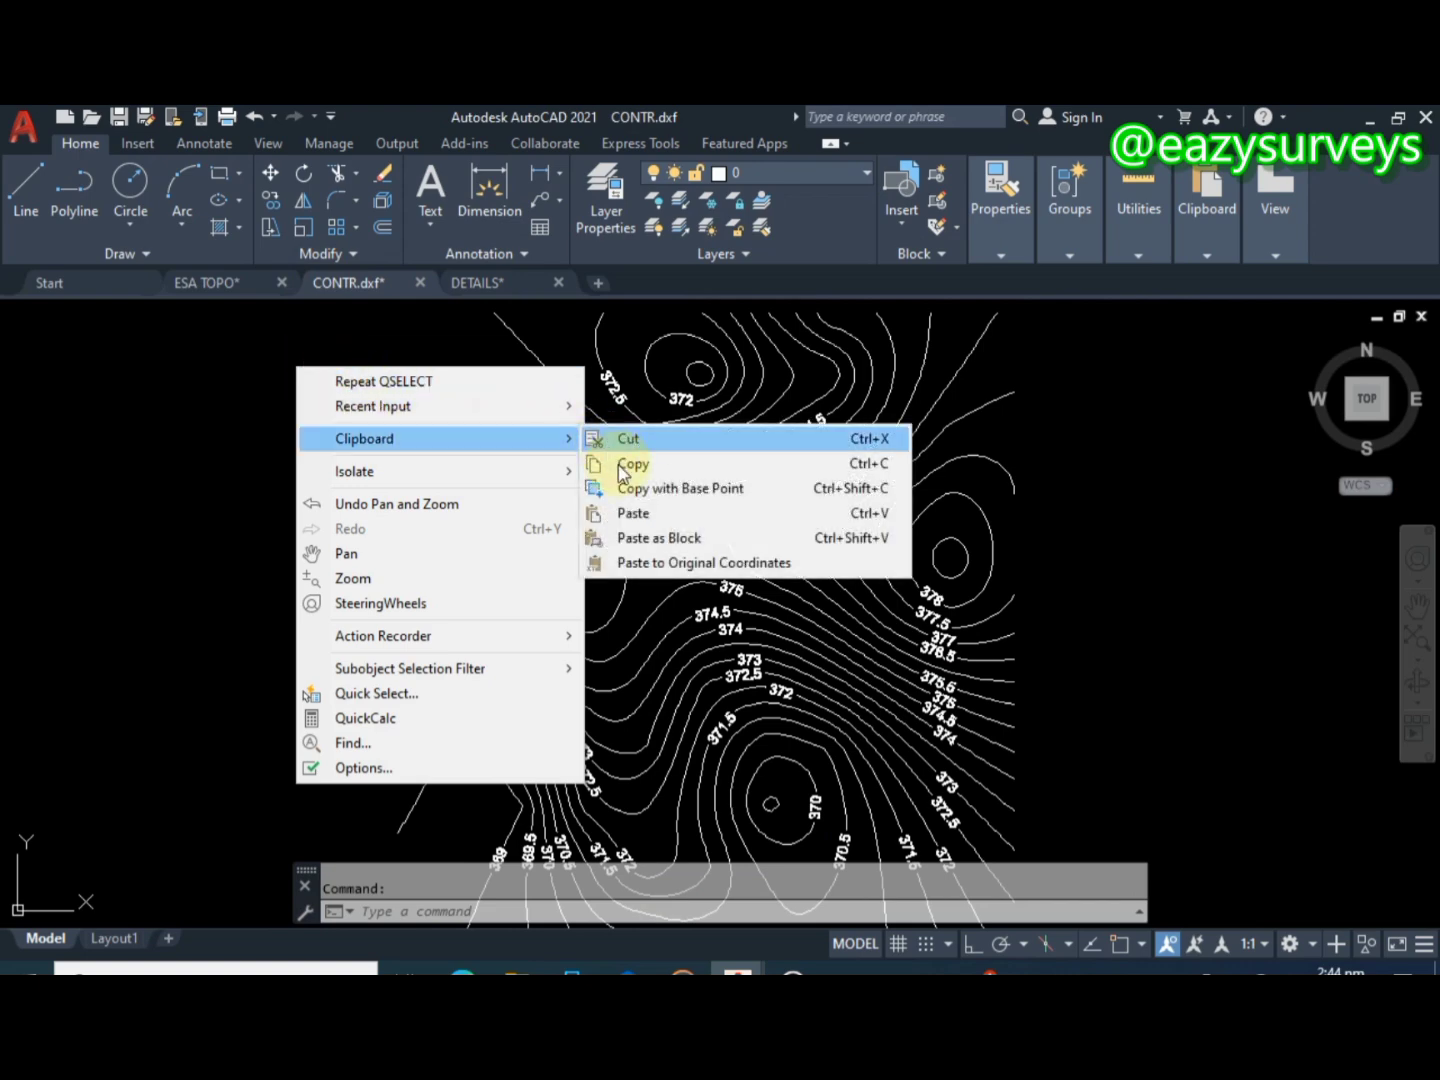
click(690, 562)
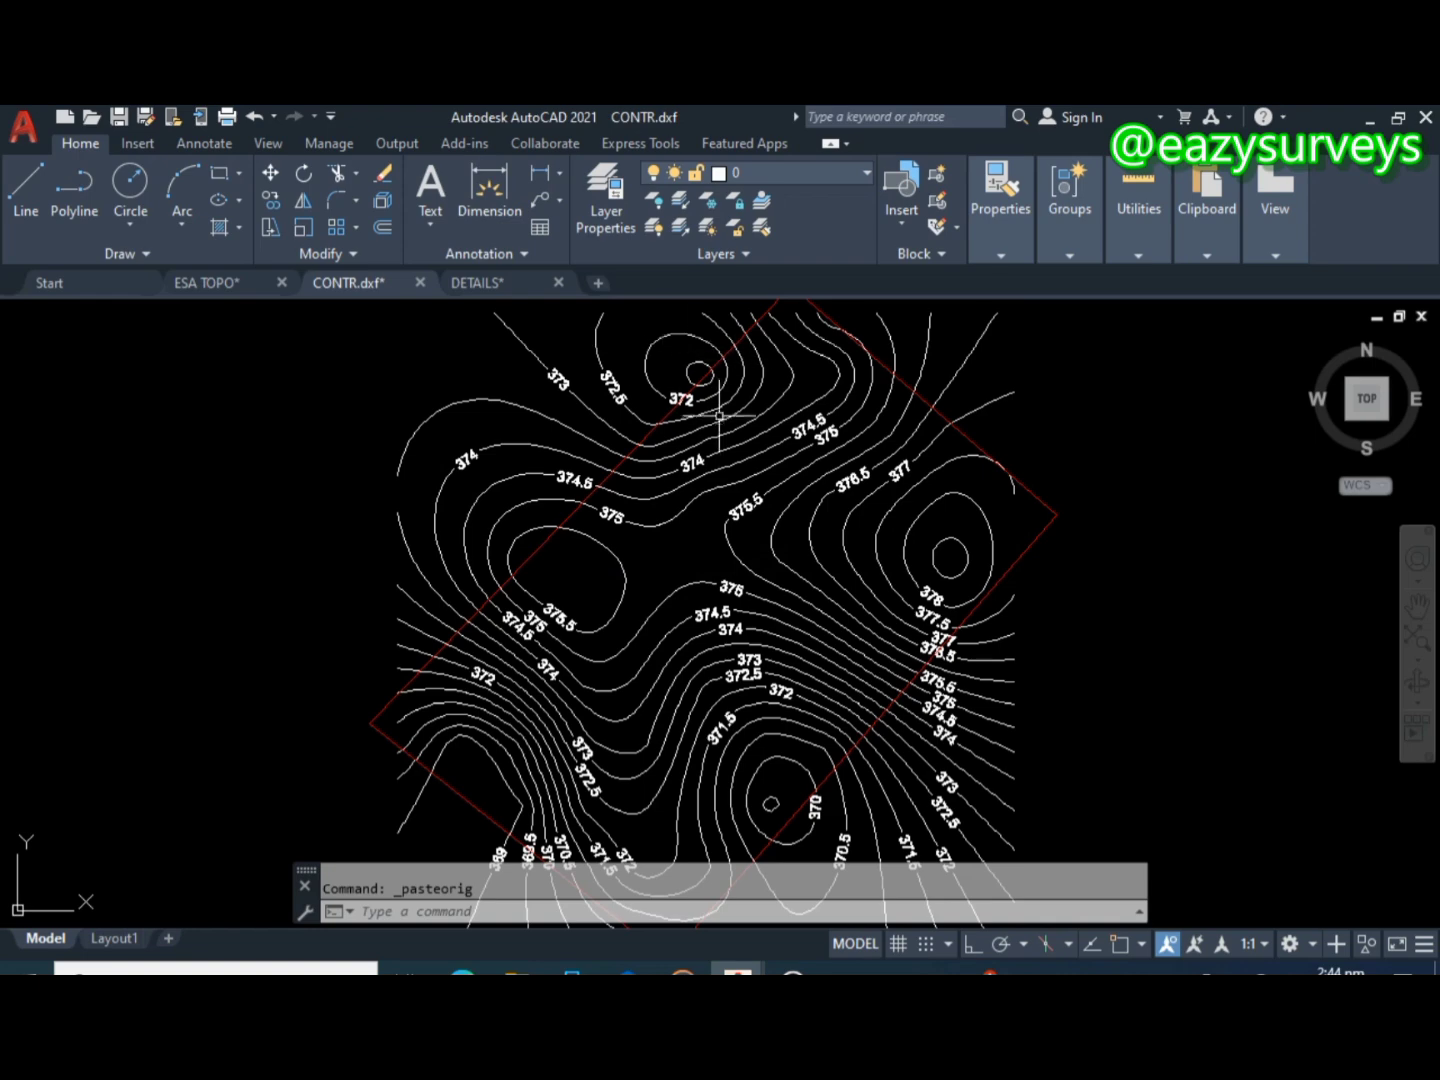
scroll(719, 415, down, 2)
scroll(743, 396, up, 2)
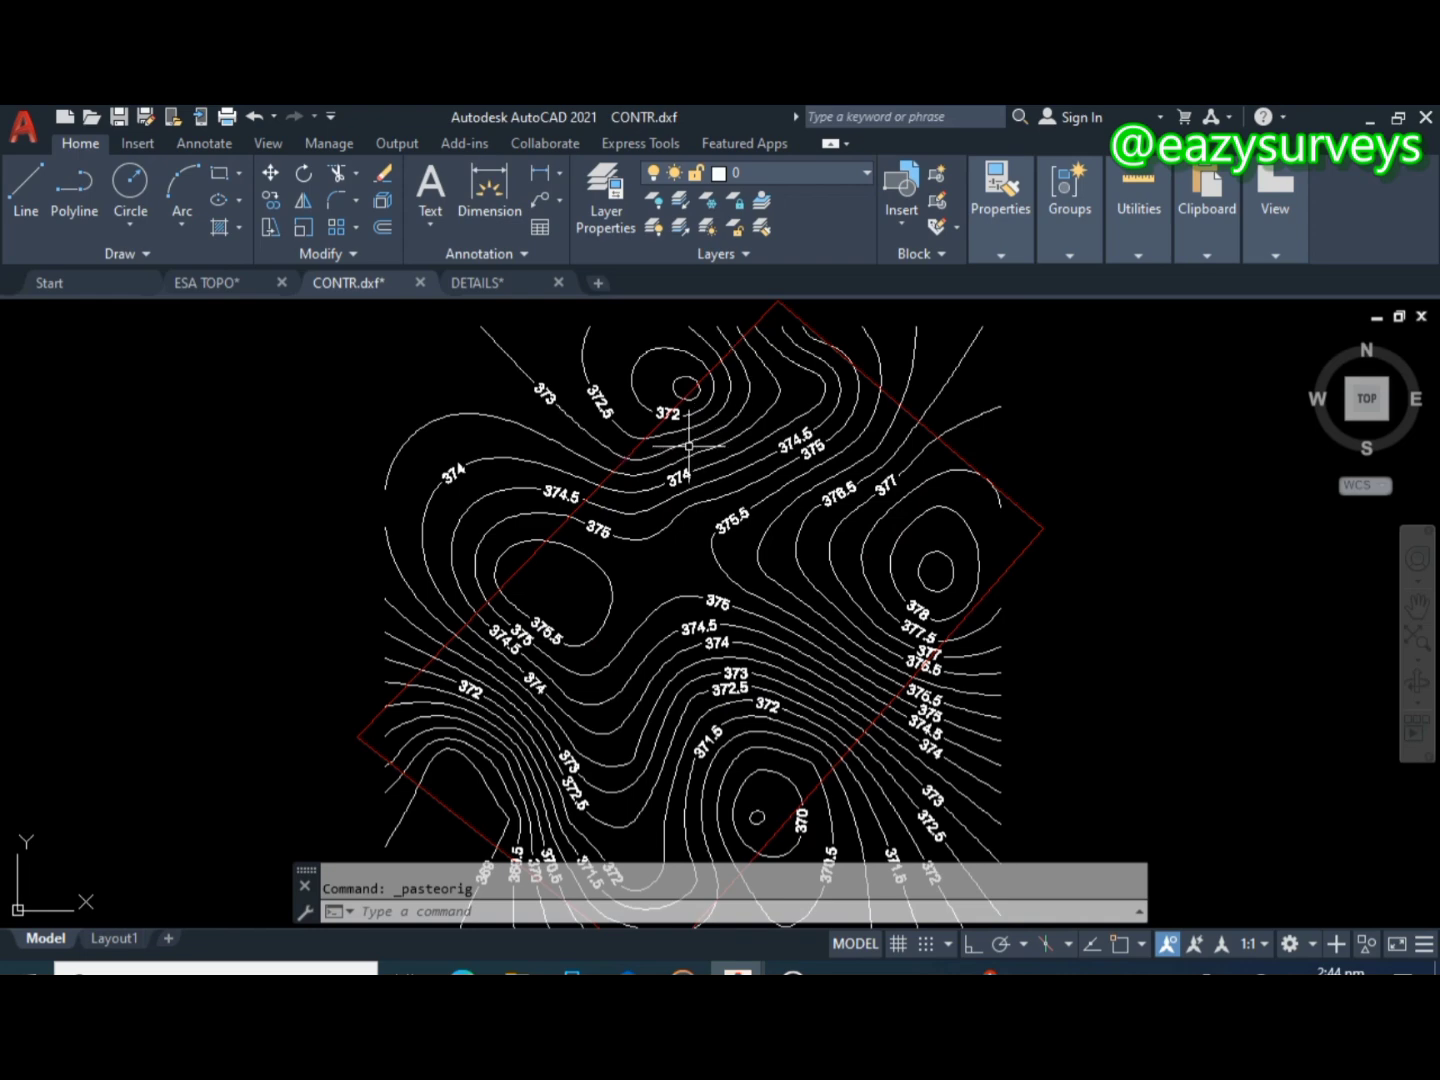
scroll(692, 500, down, 2)
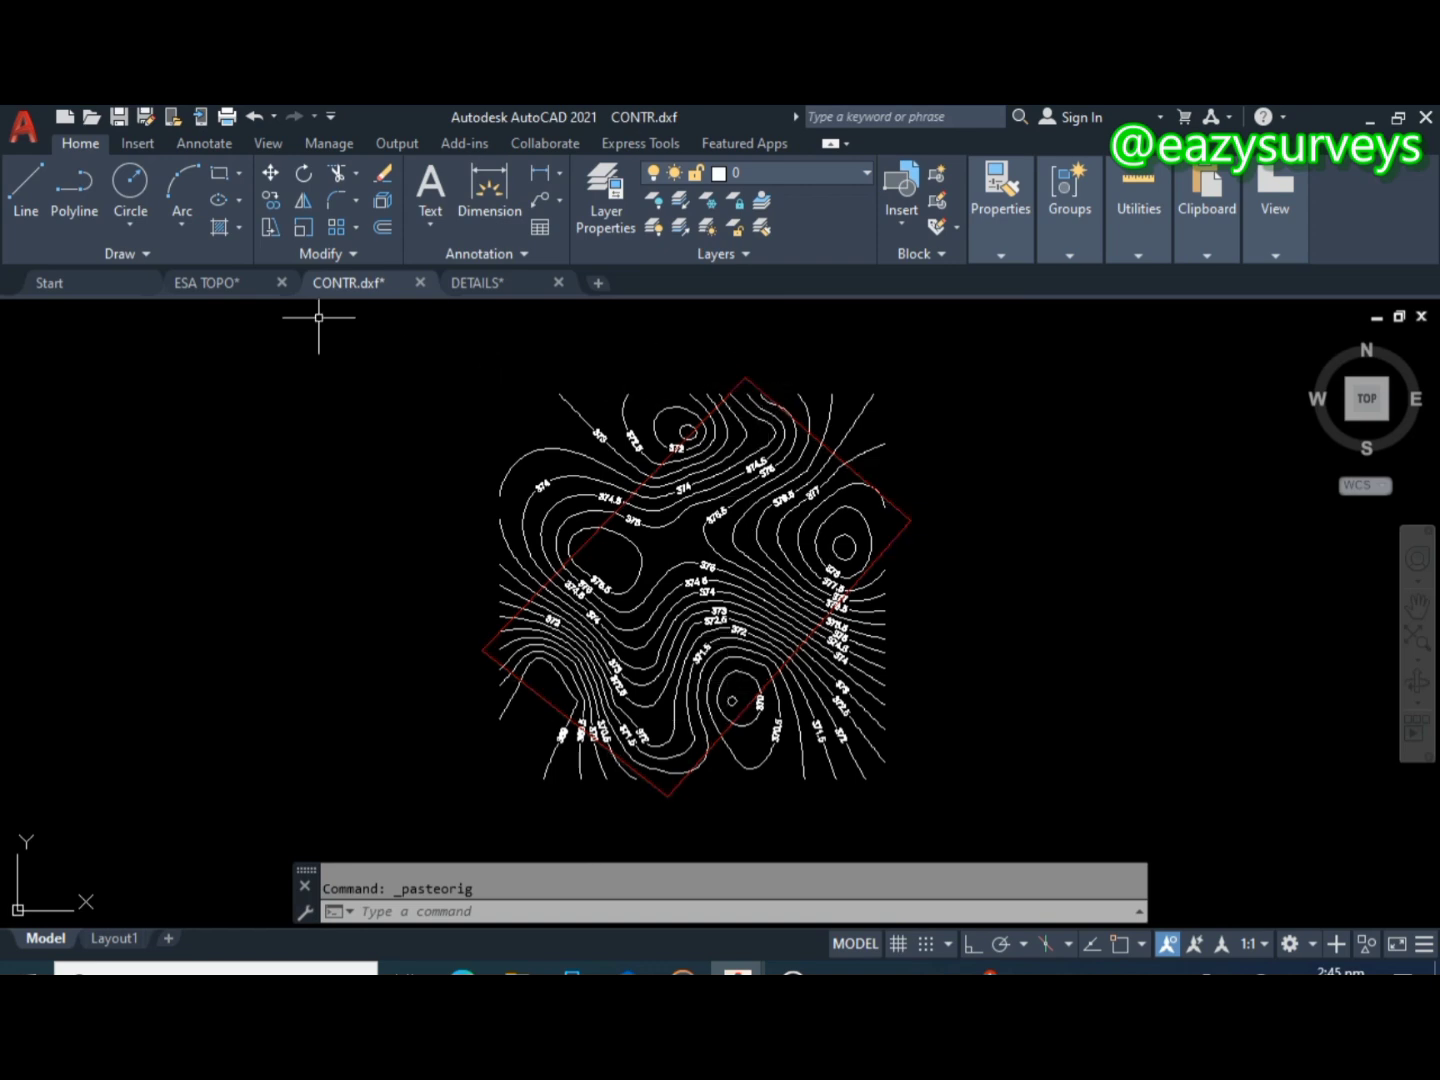
- Return to the DETAILS drawing and copy the red bearing and distance labels along all four boundary sides to the clipboard
click(222, 284)
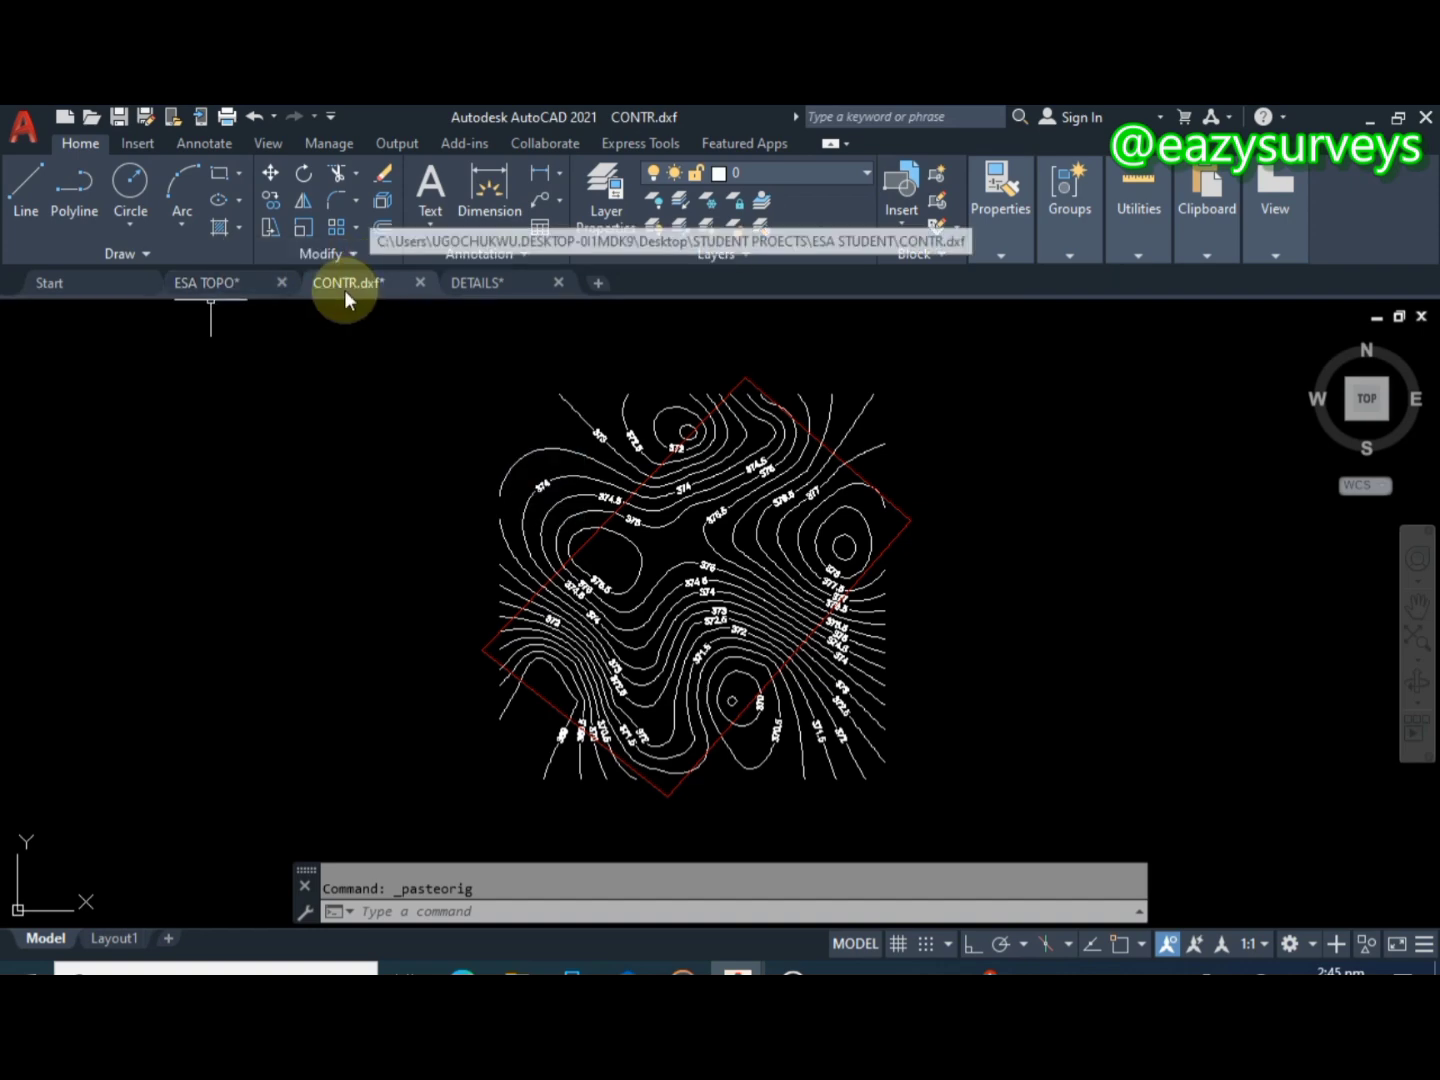
mouse_move(218, 290)
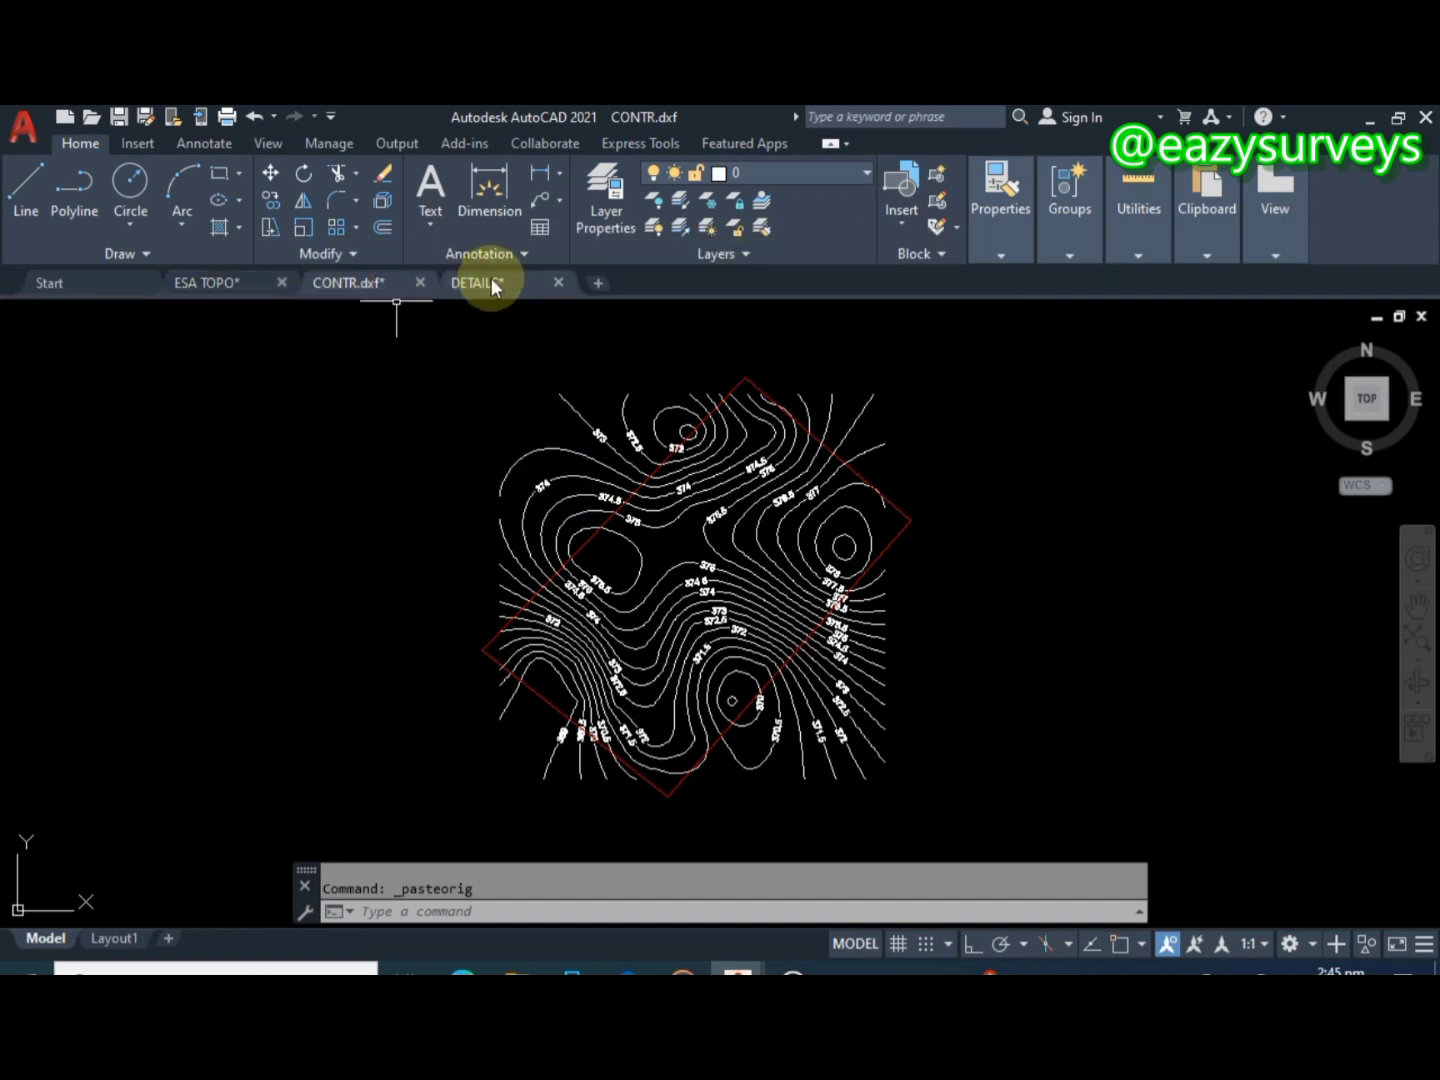
click(485, 283)
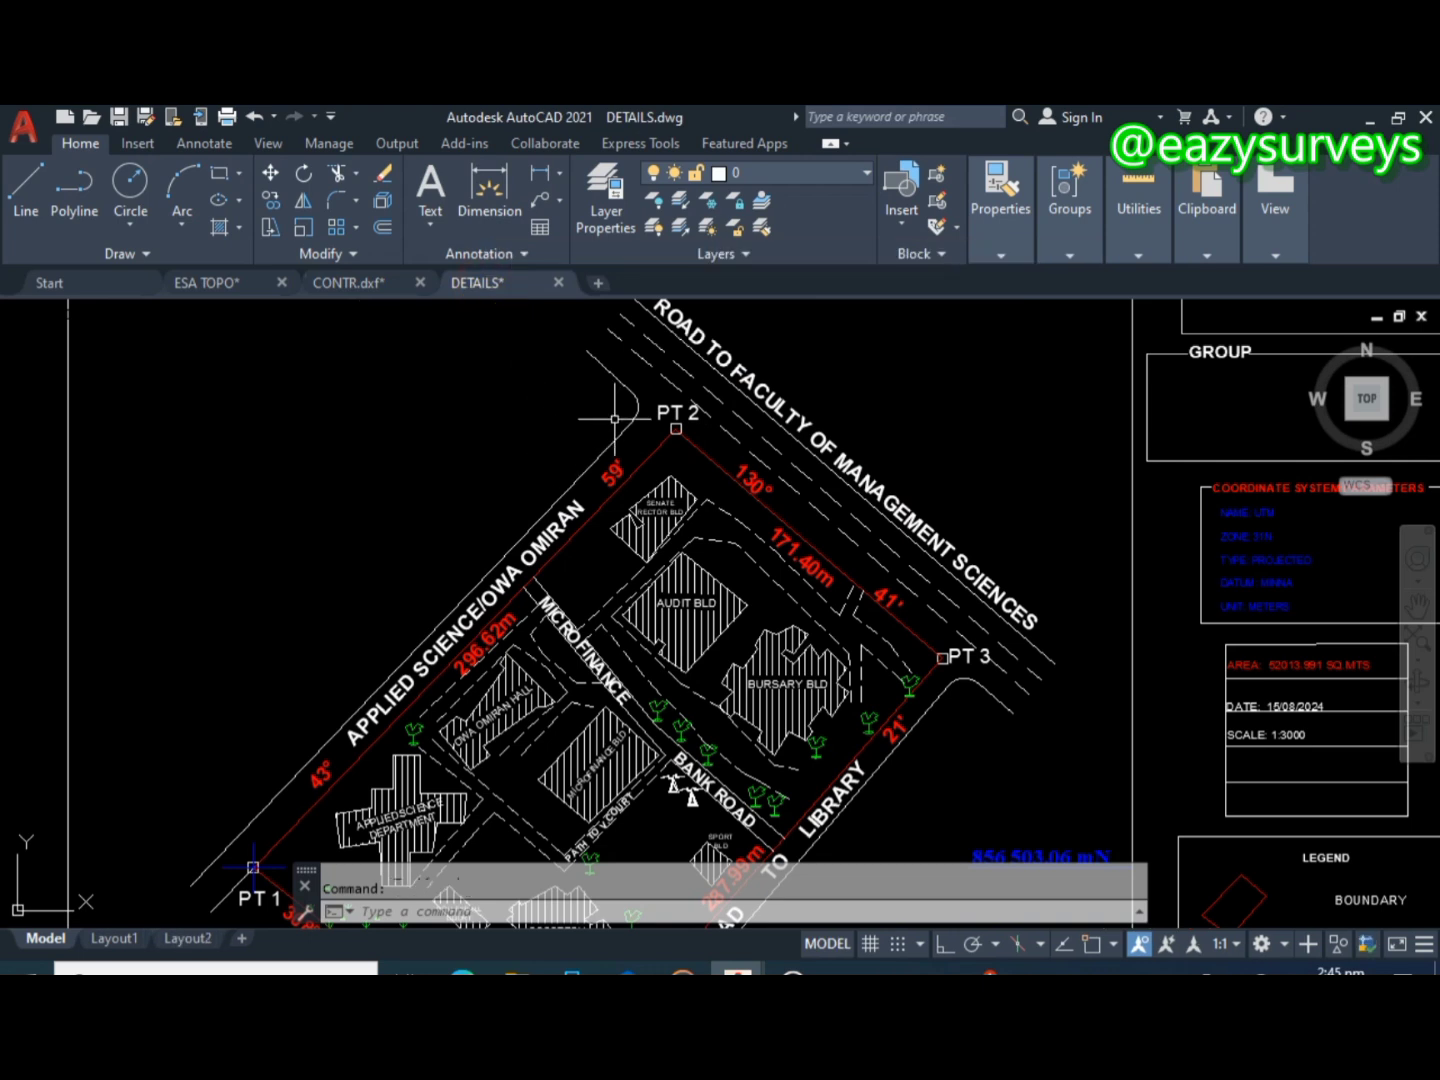
click(612, 463)
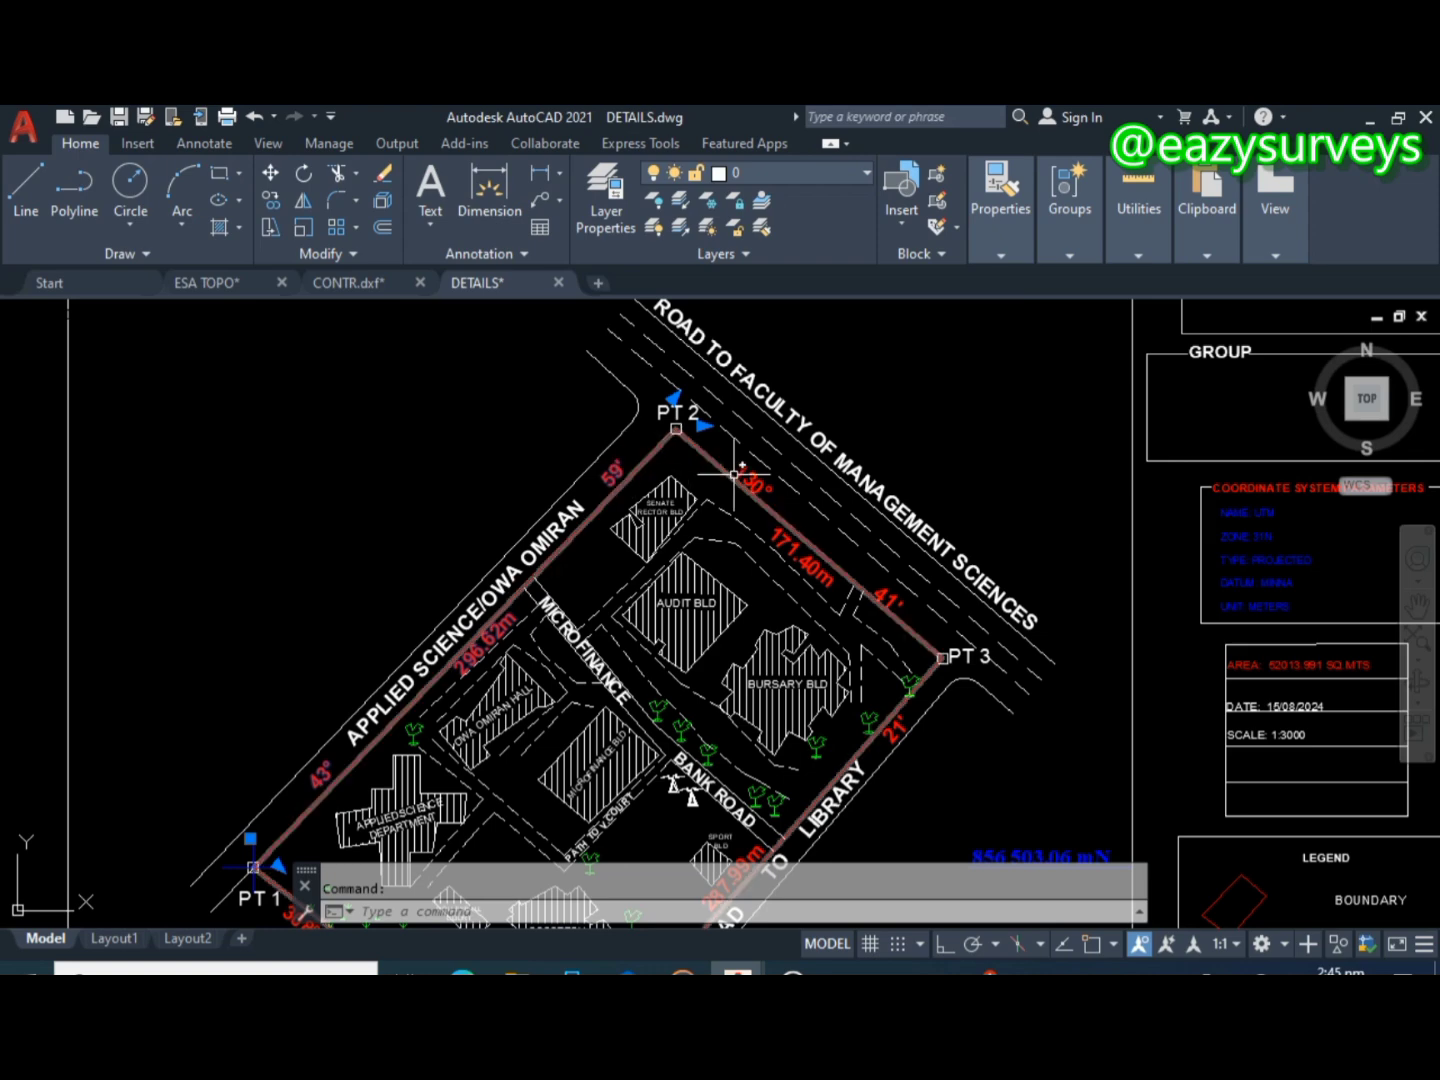
scroll(776, 491, down, 5)
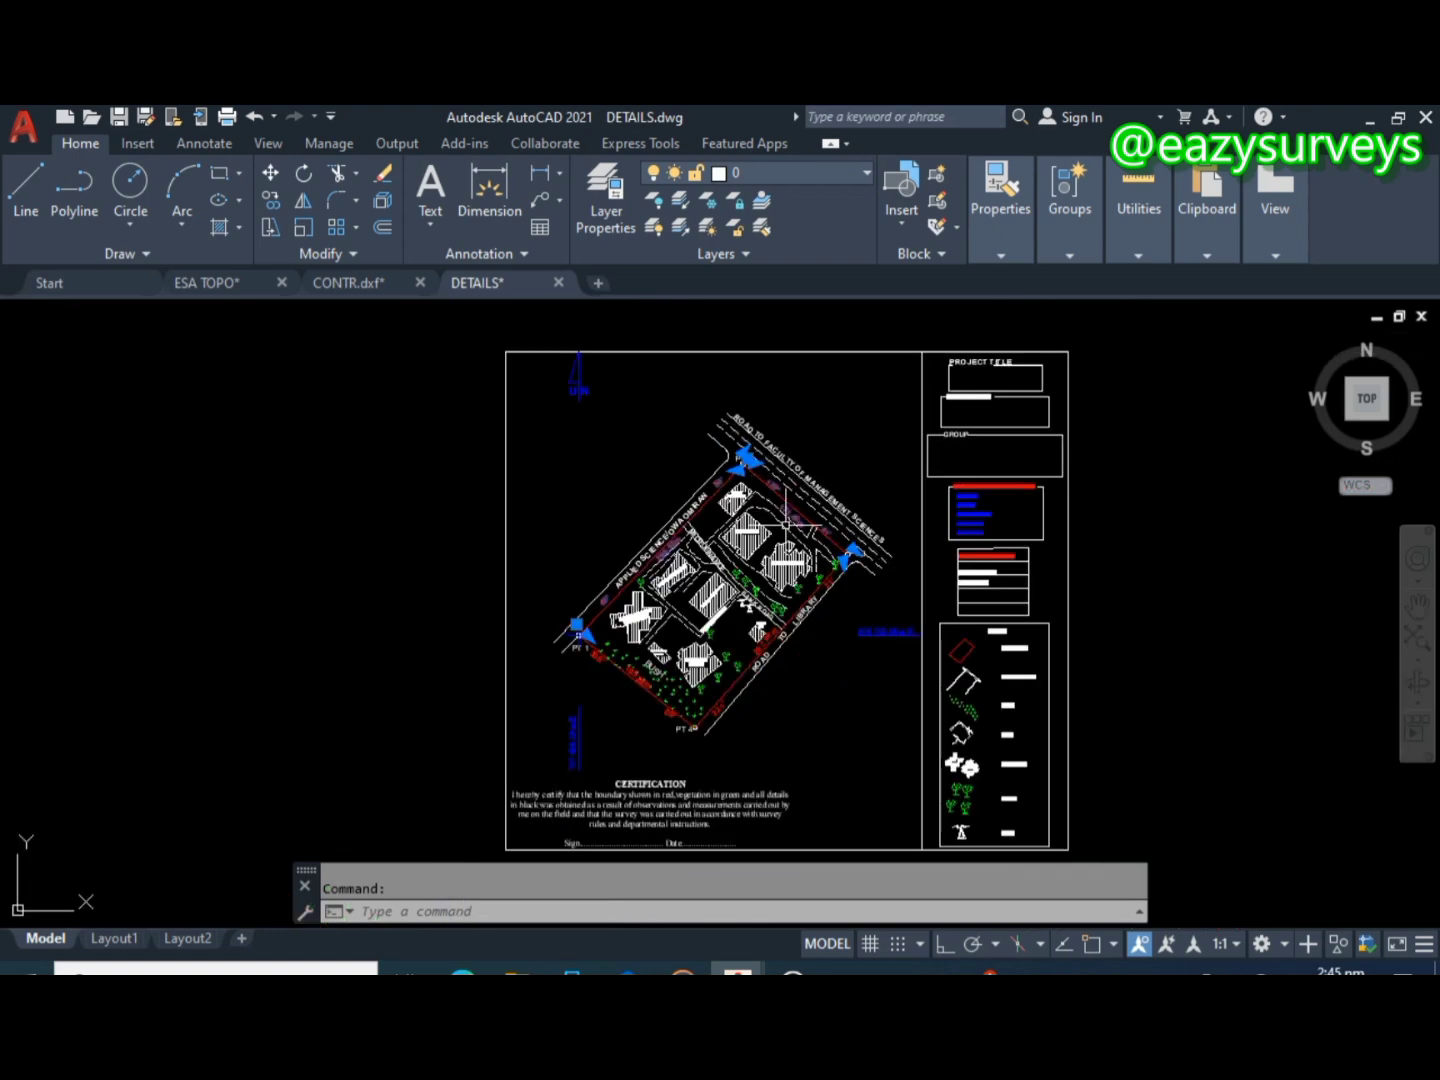
scroll(779, 561, up, 3)
scroll(785, 620, up, 3)
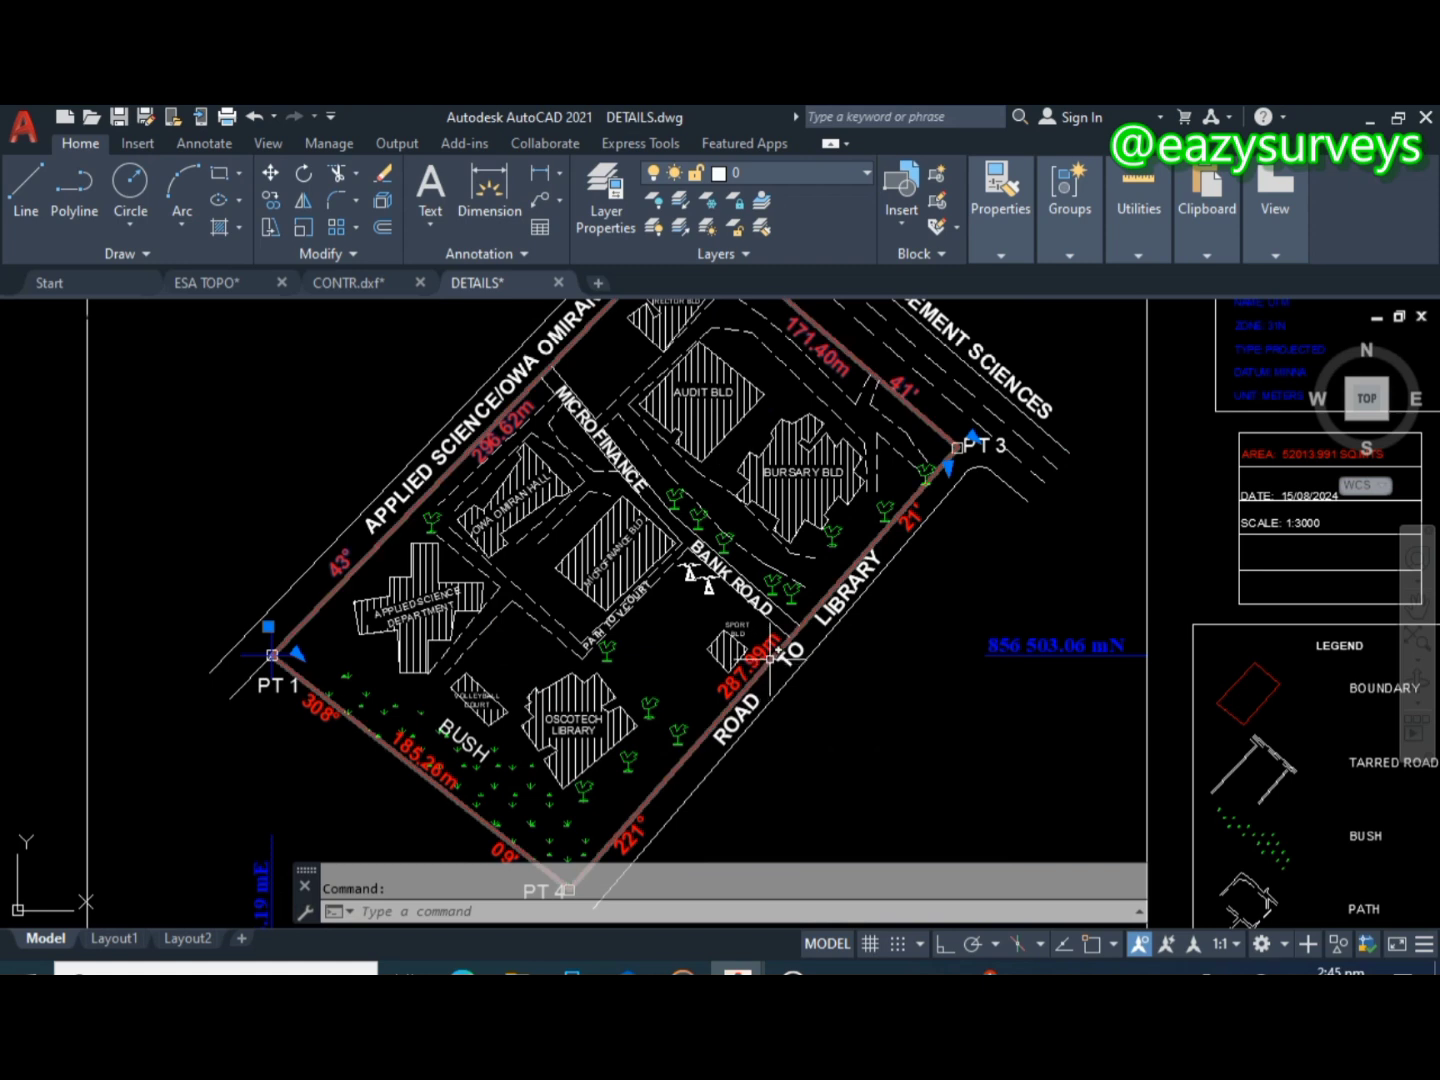
click(447, 789)
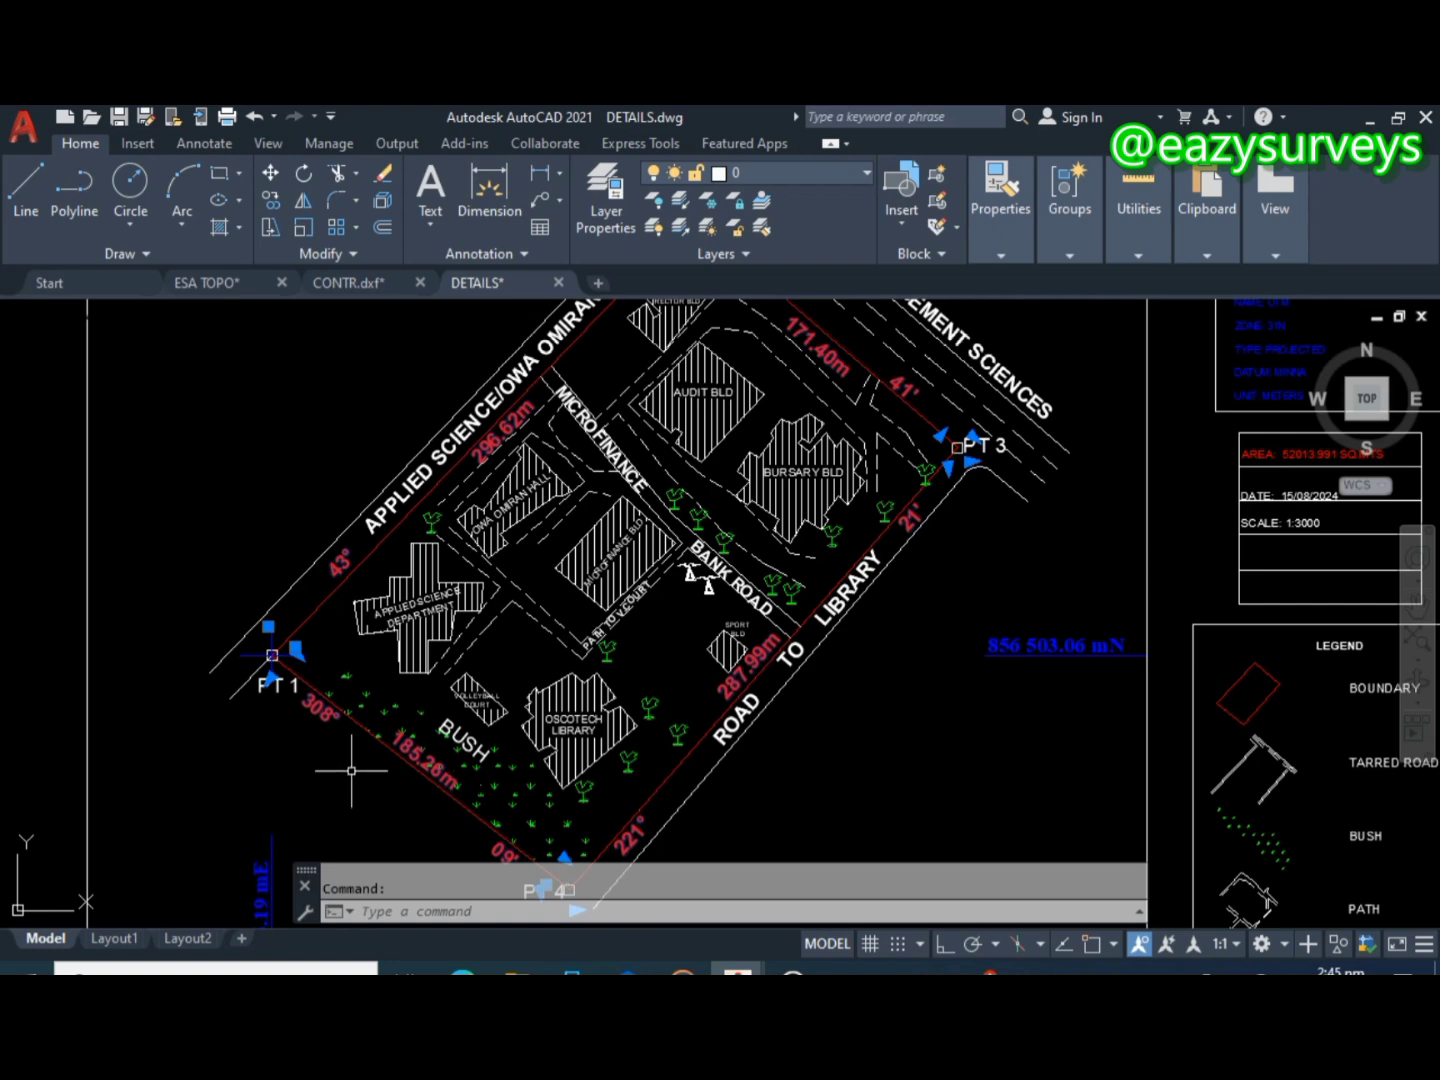
scroll(327, 717, down, 2)
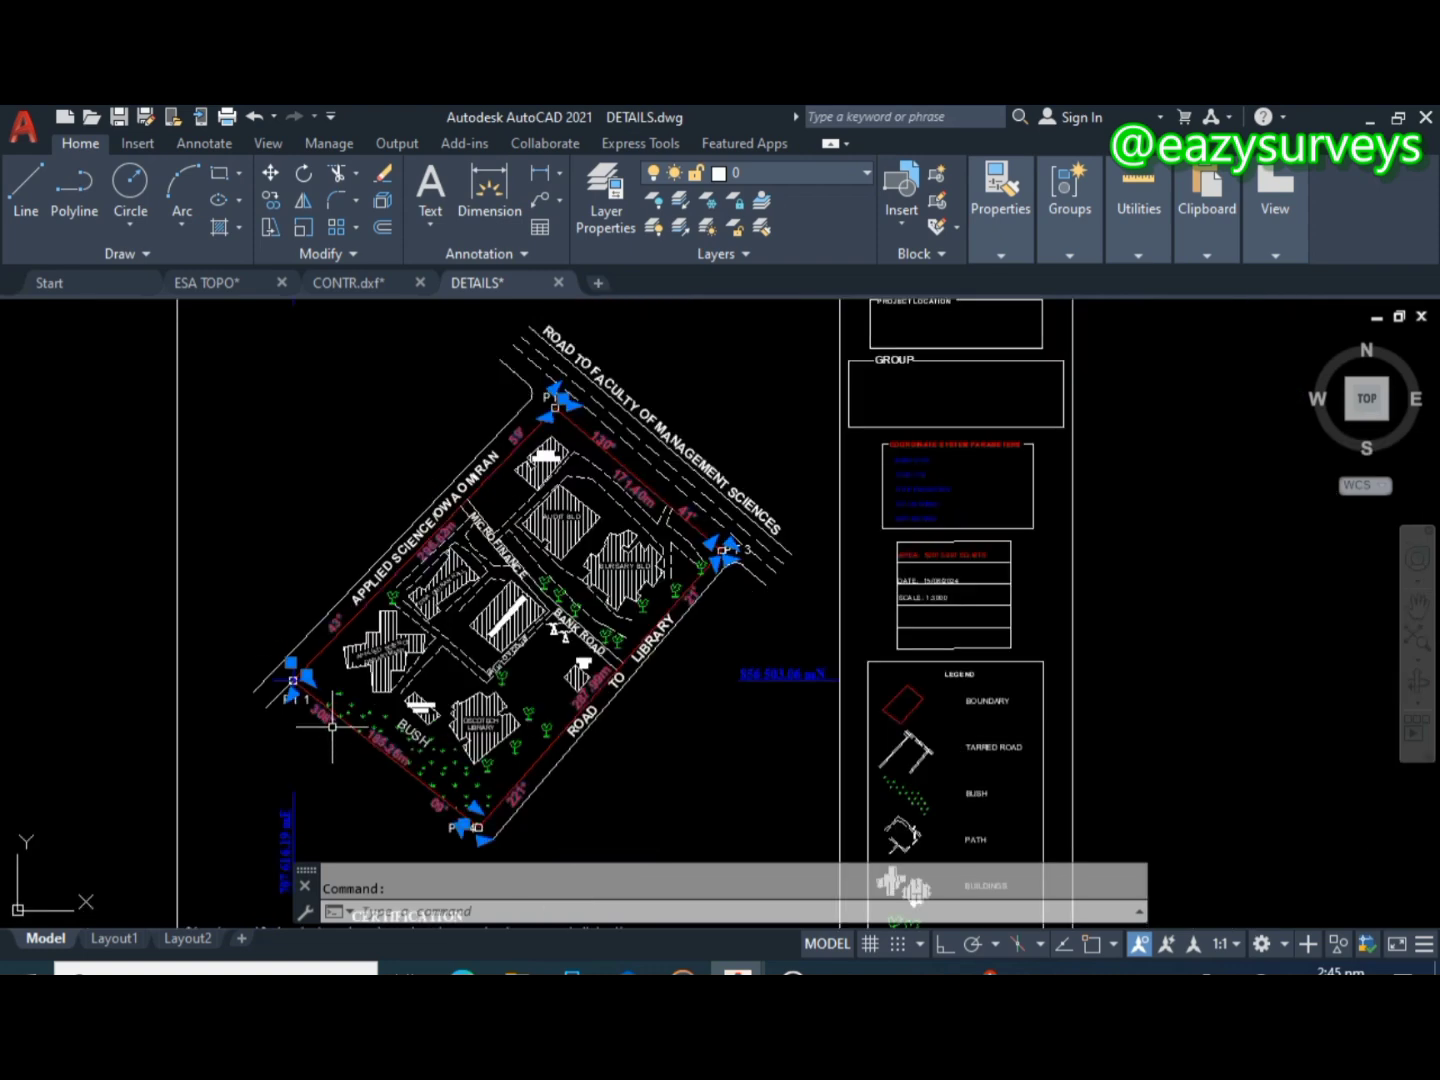
right_click(331, 733)
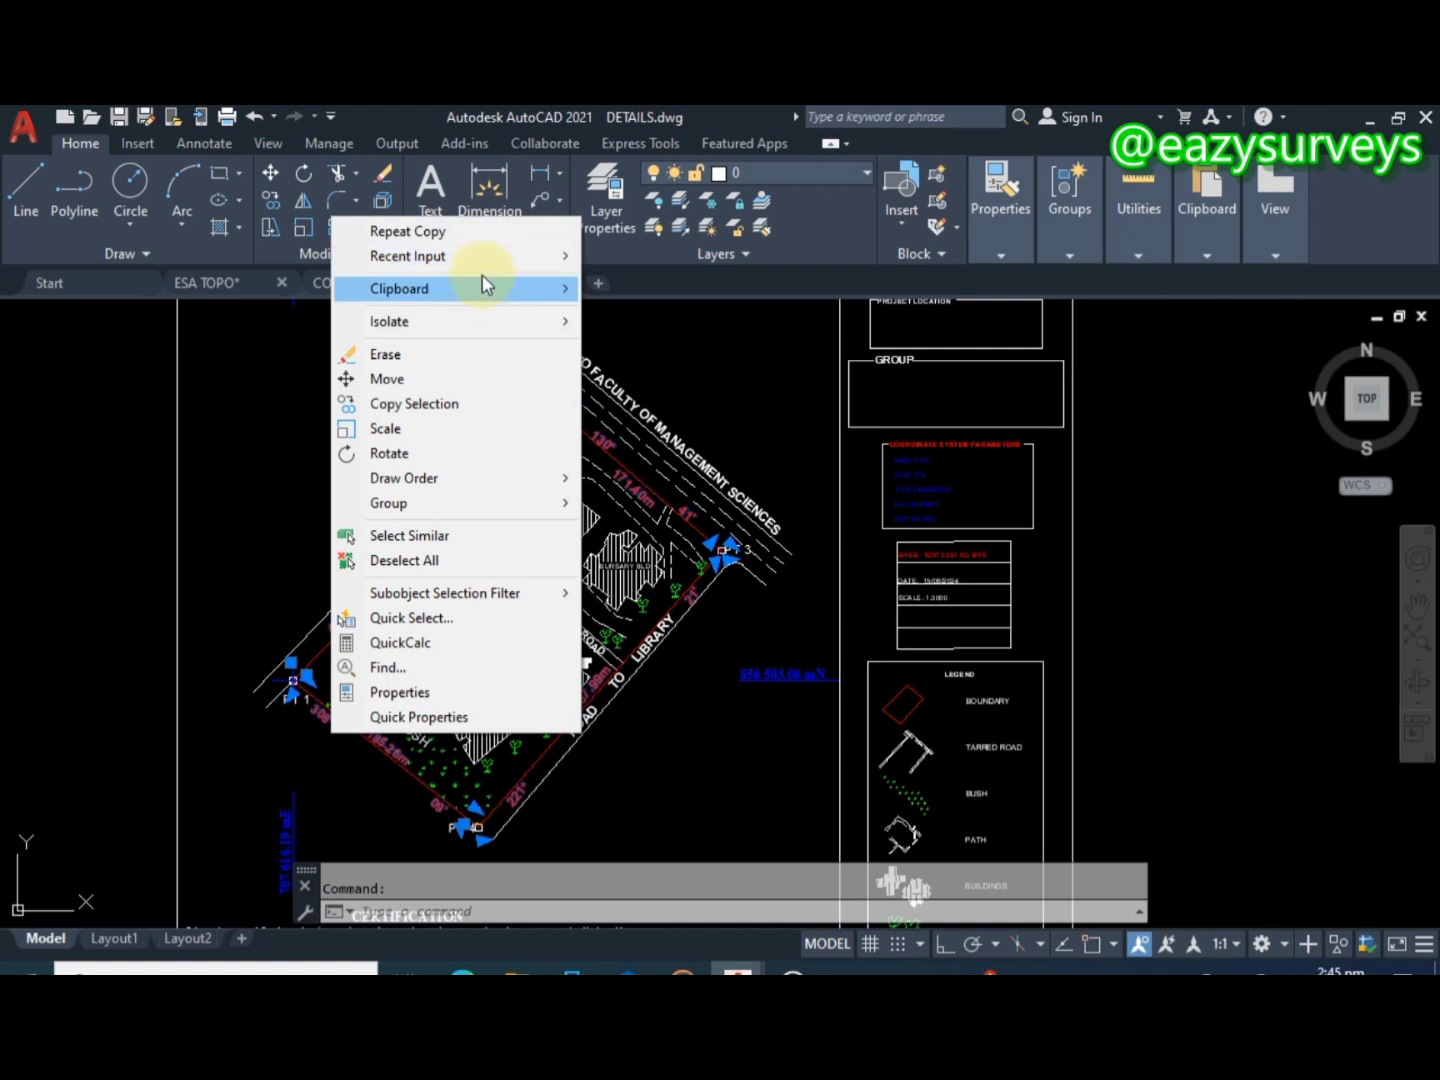
mouse_move(484, 290)
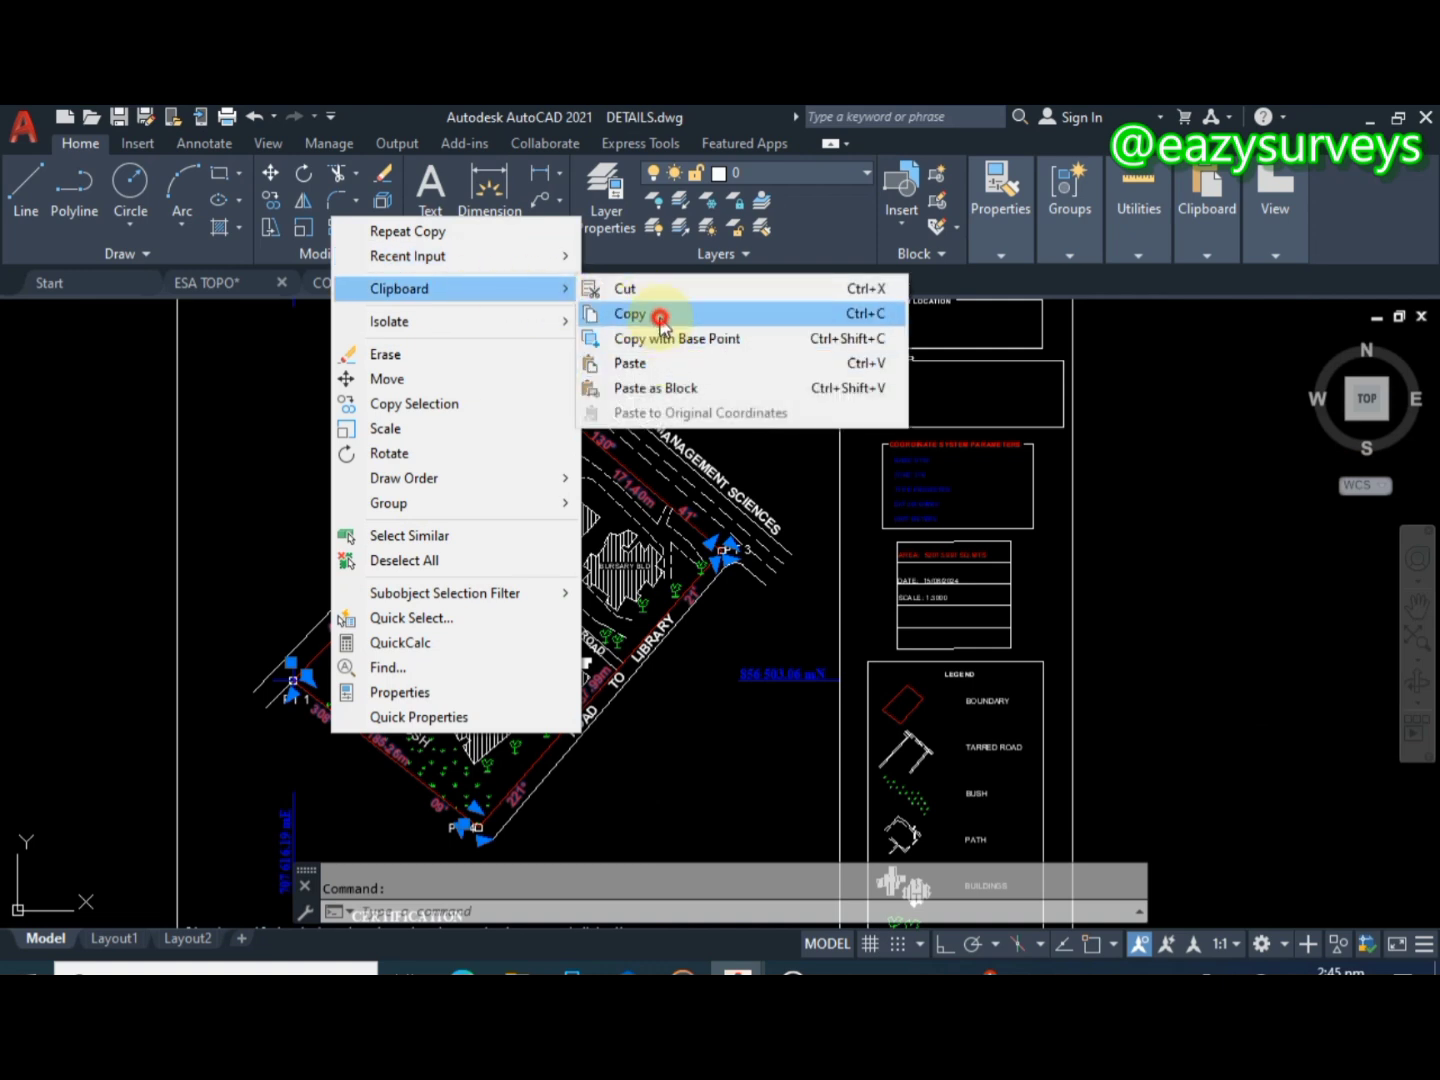
click(648, 313)
- Paste the bearing and distance labels into CONTR.dxf at their original coordinates
click(498, 284)
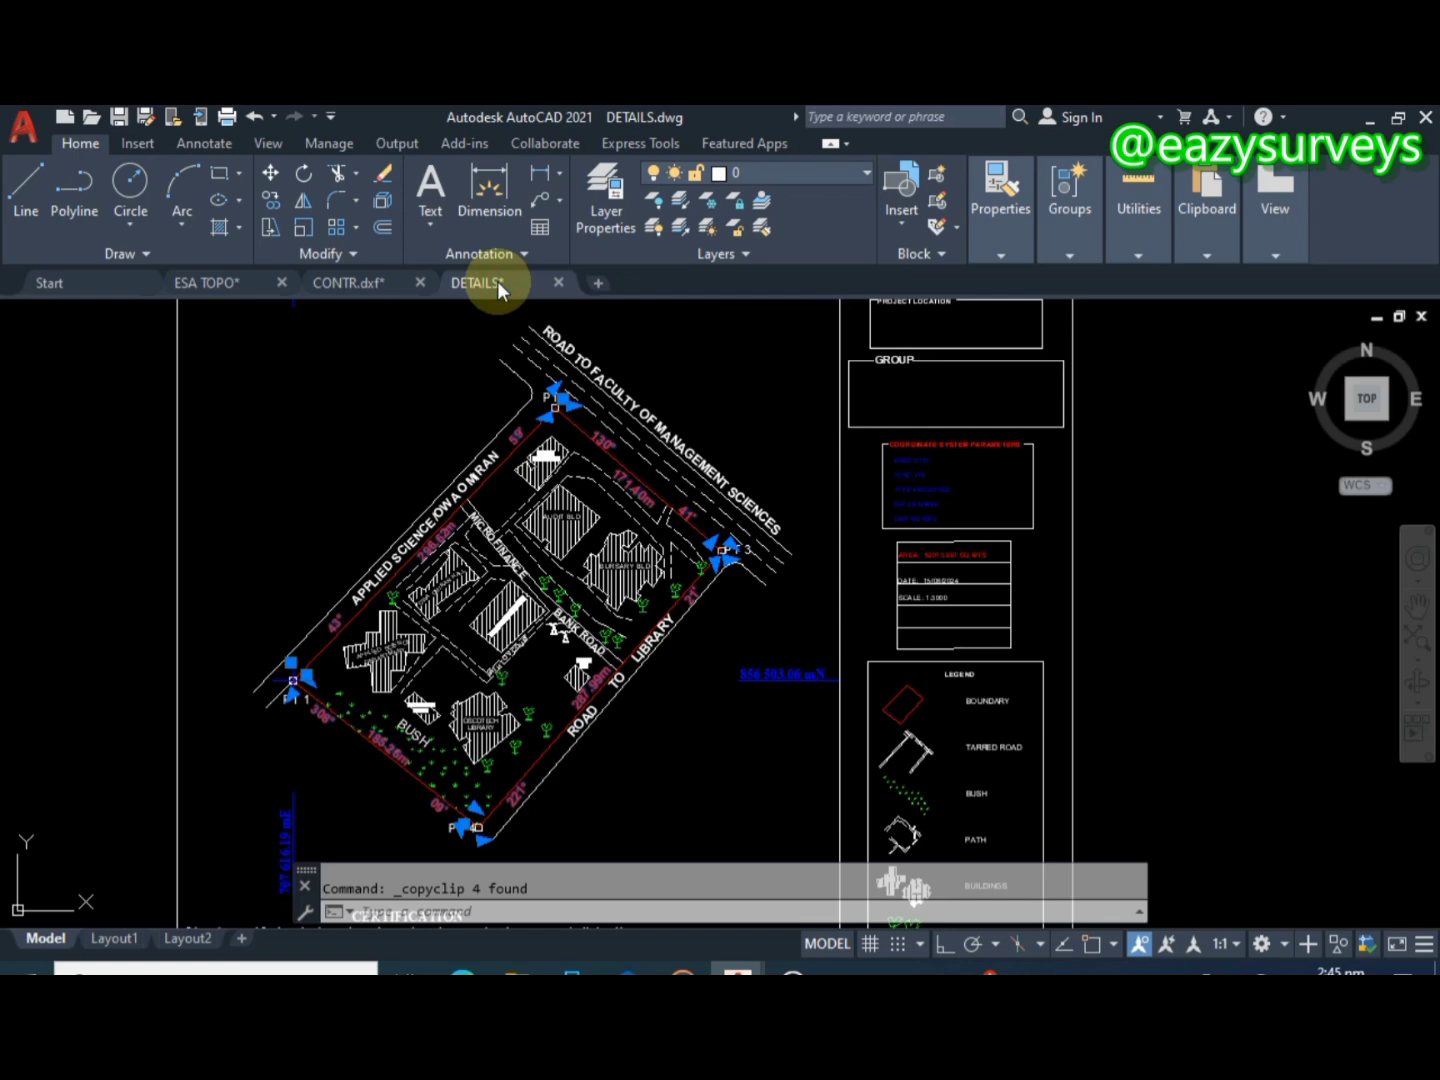
click(360, 284)
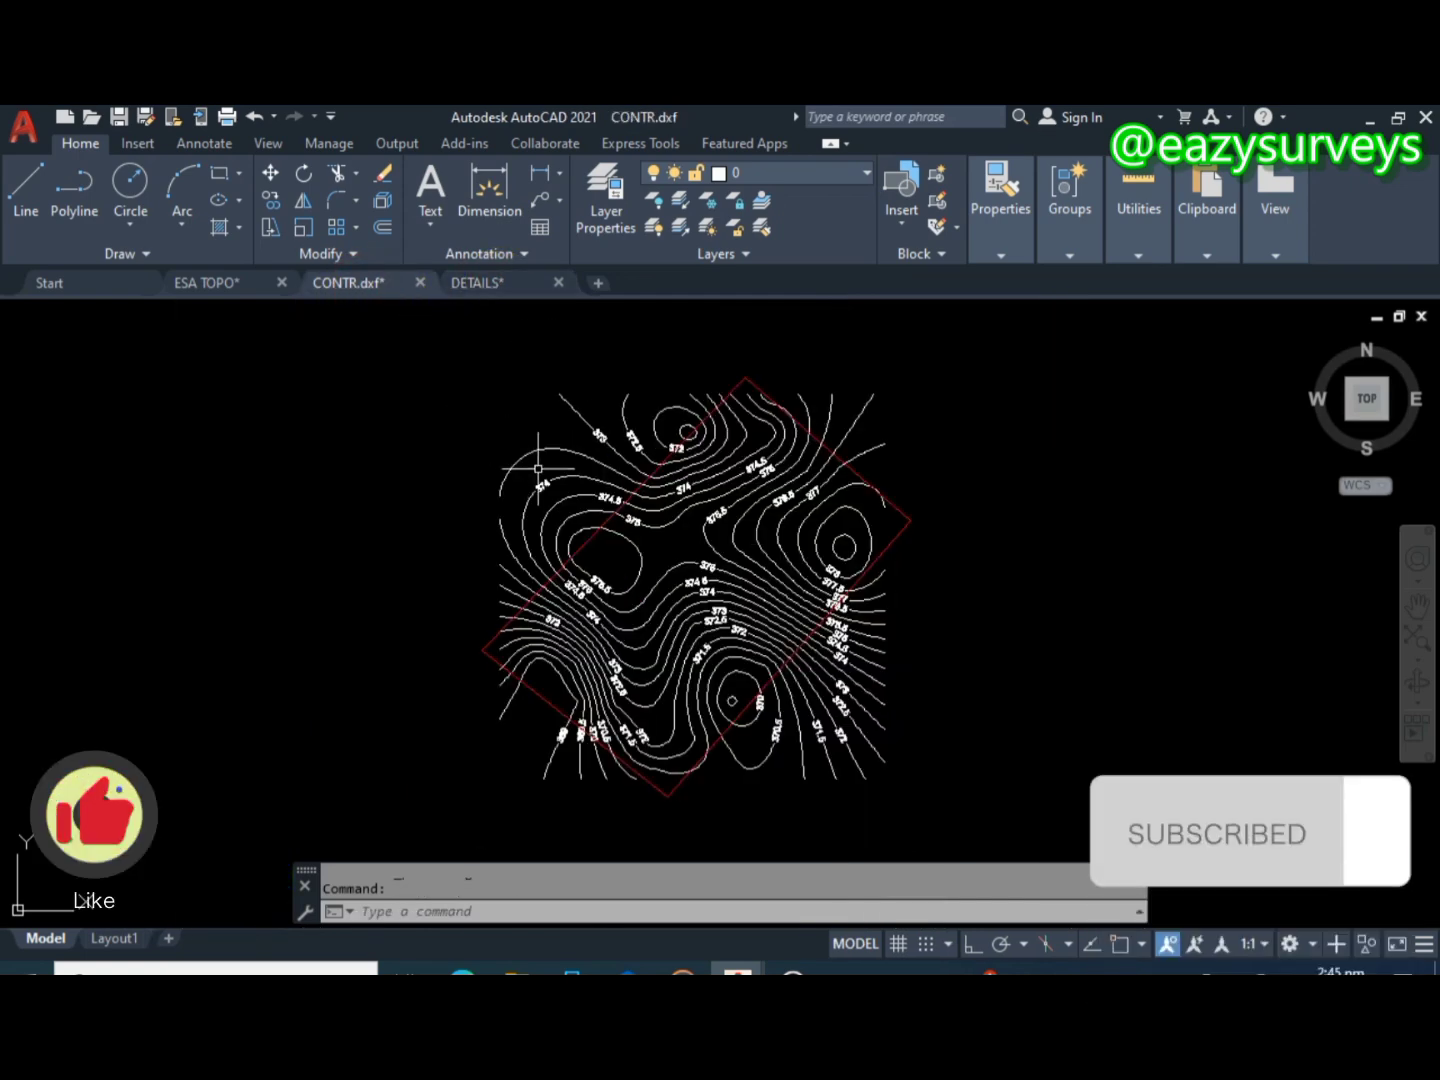
right_click(548, 470)
mouse_move(600, 544)
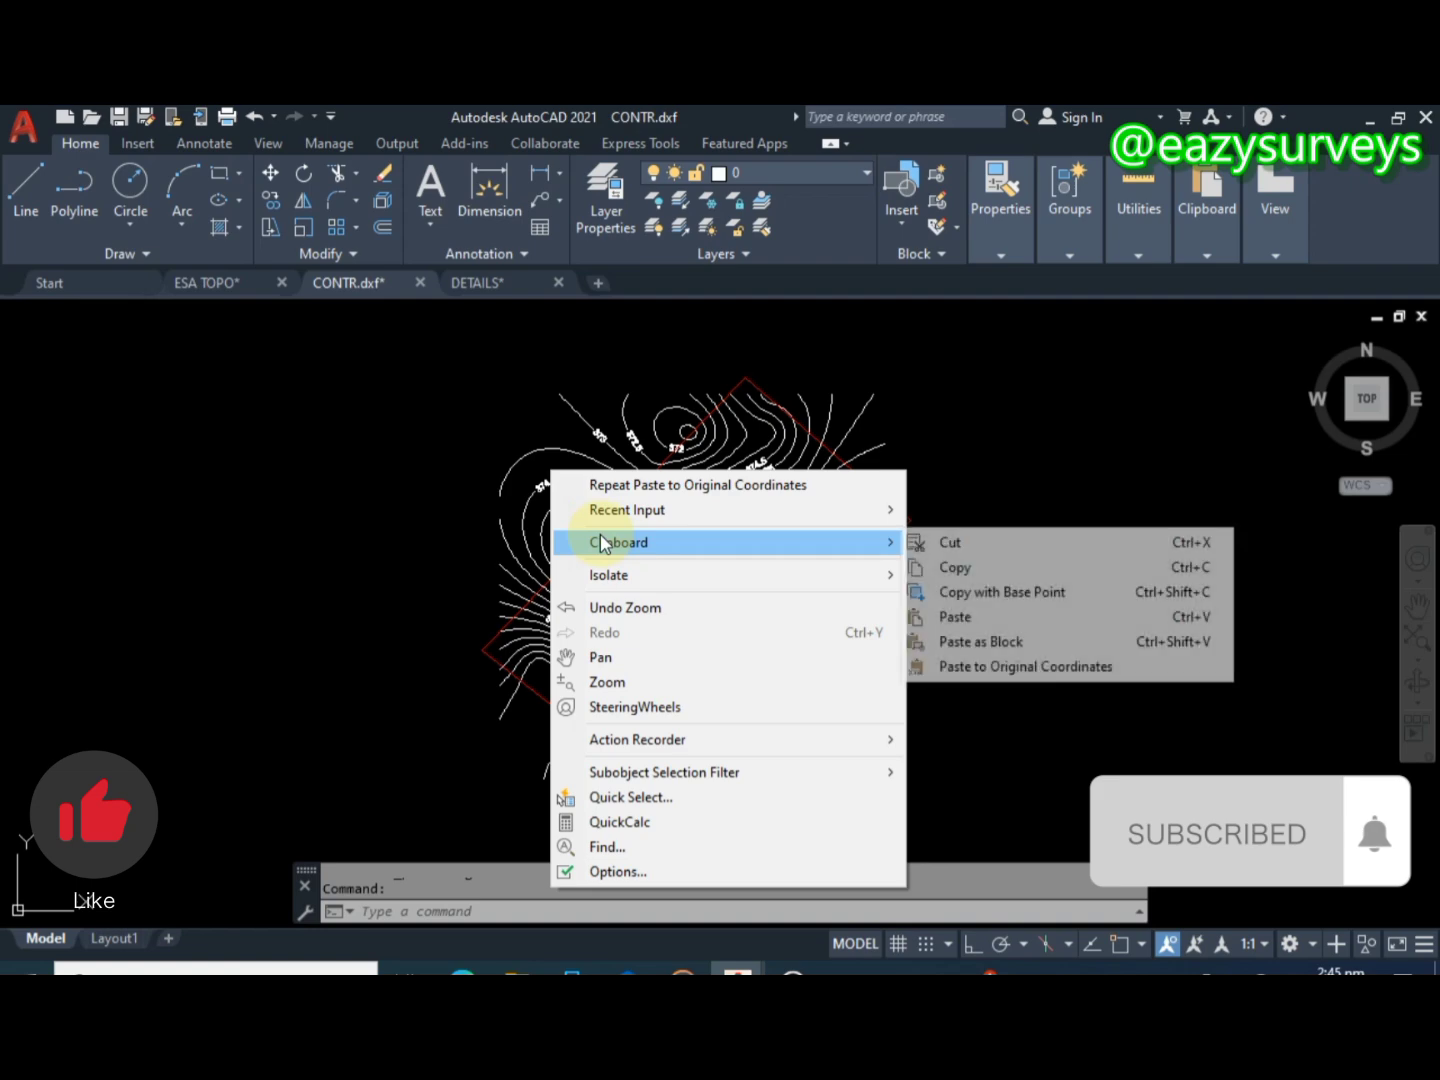
click(1006, 665)
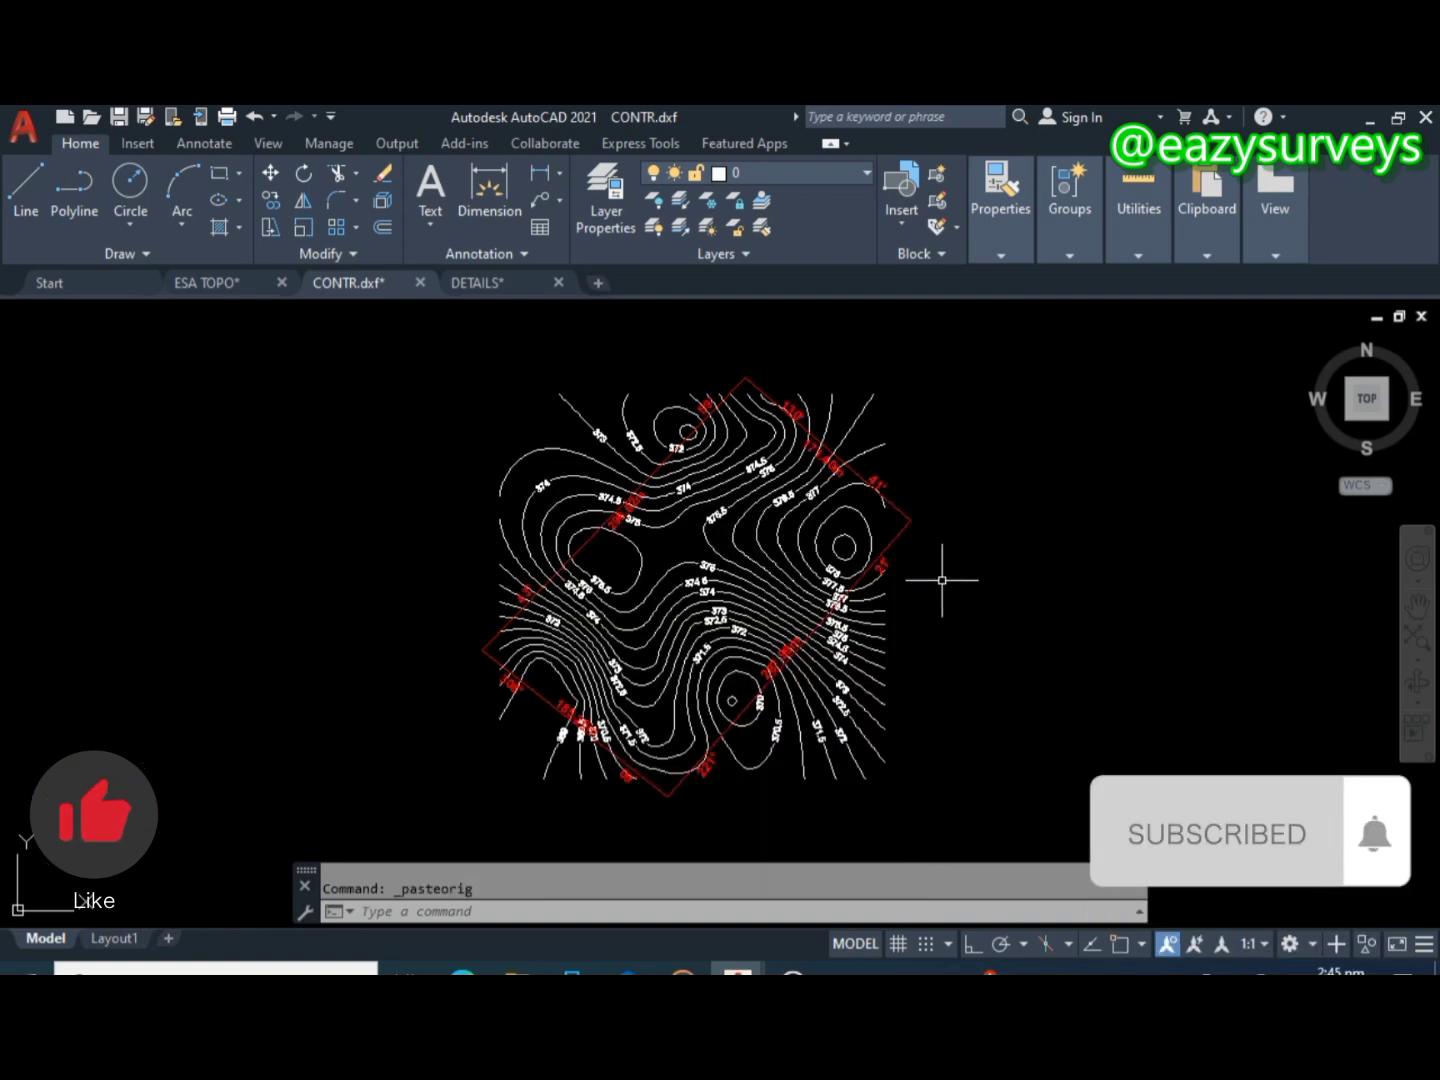
- Inspect the pasted bearing and distance labels along the boundary, and undo that paste
scroll(832, 446, up, 4)
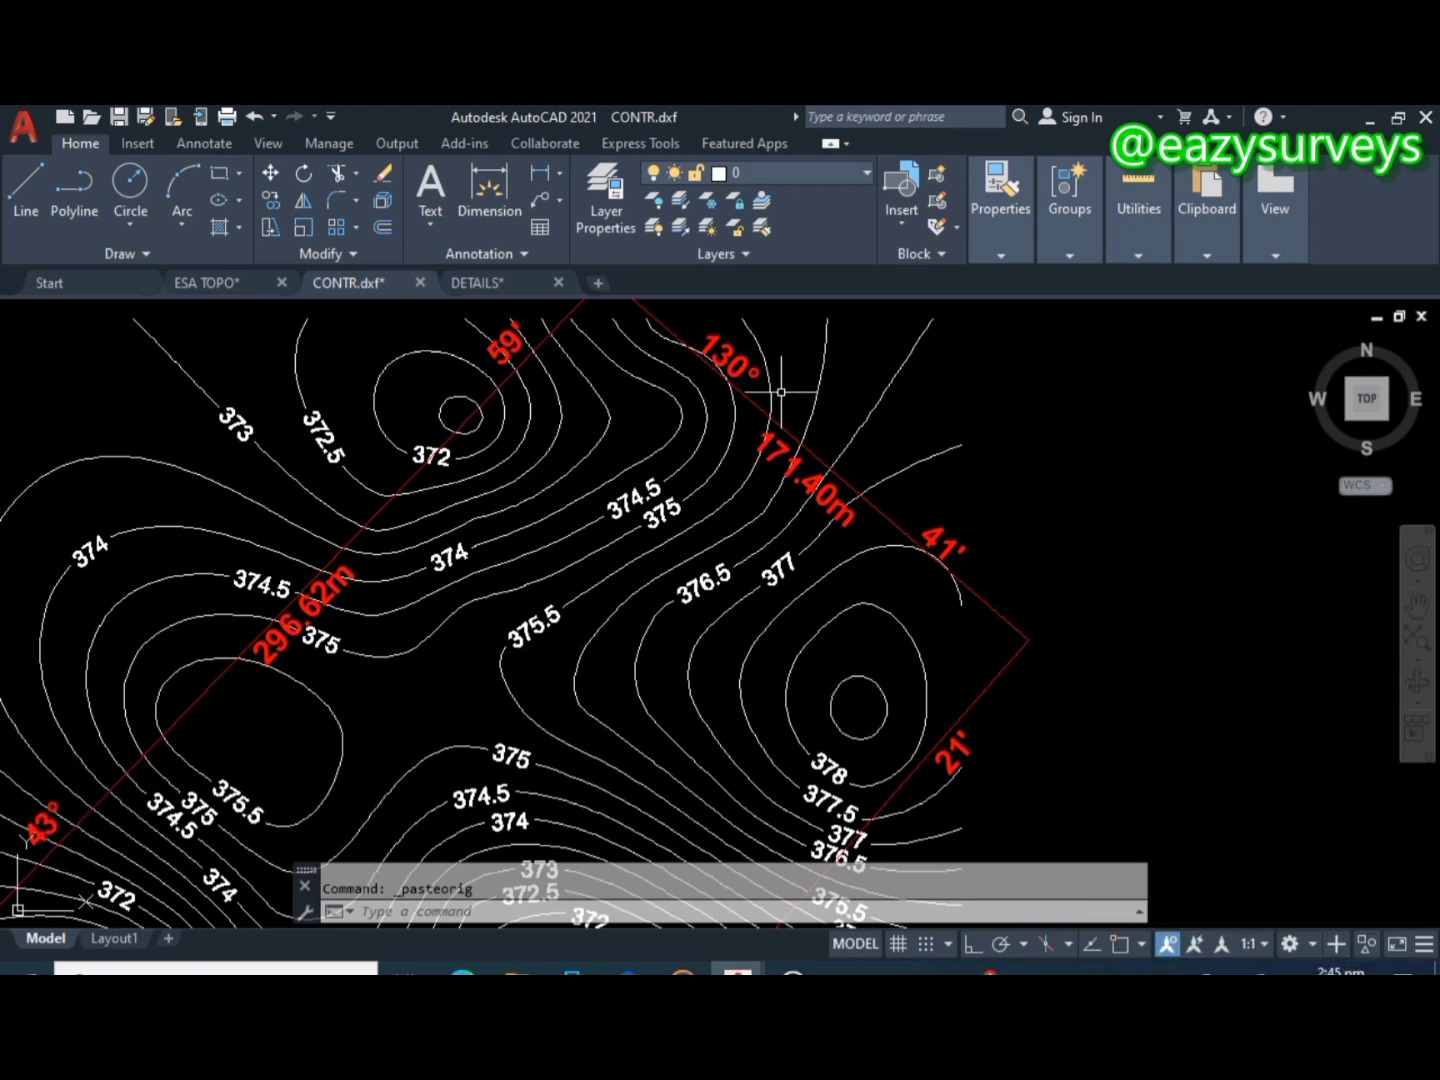
scroll(827, 515, down, 3)
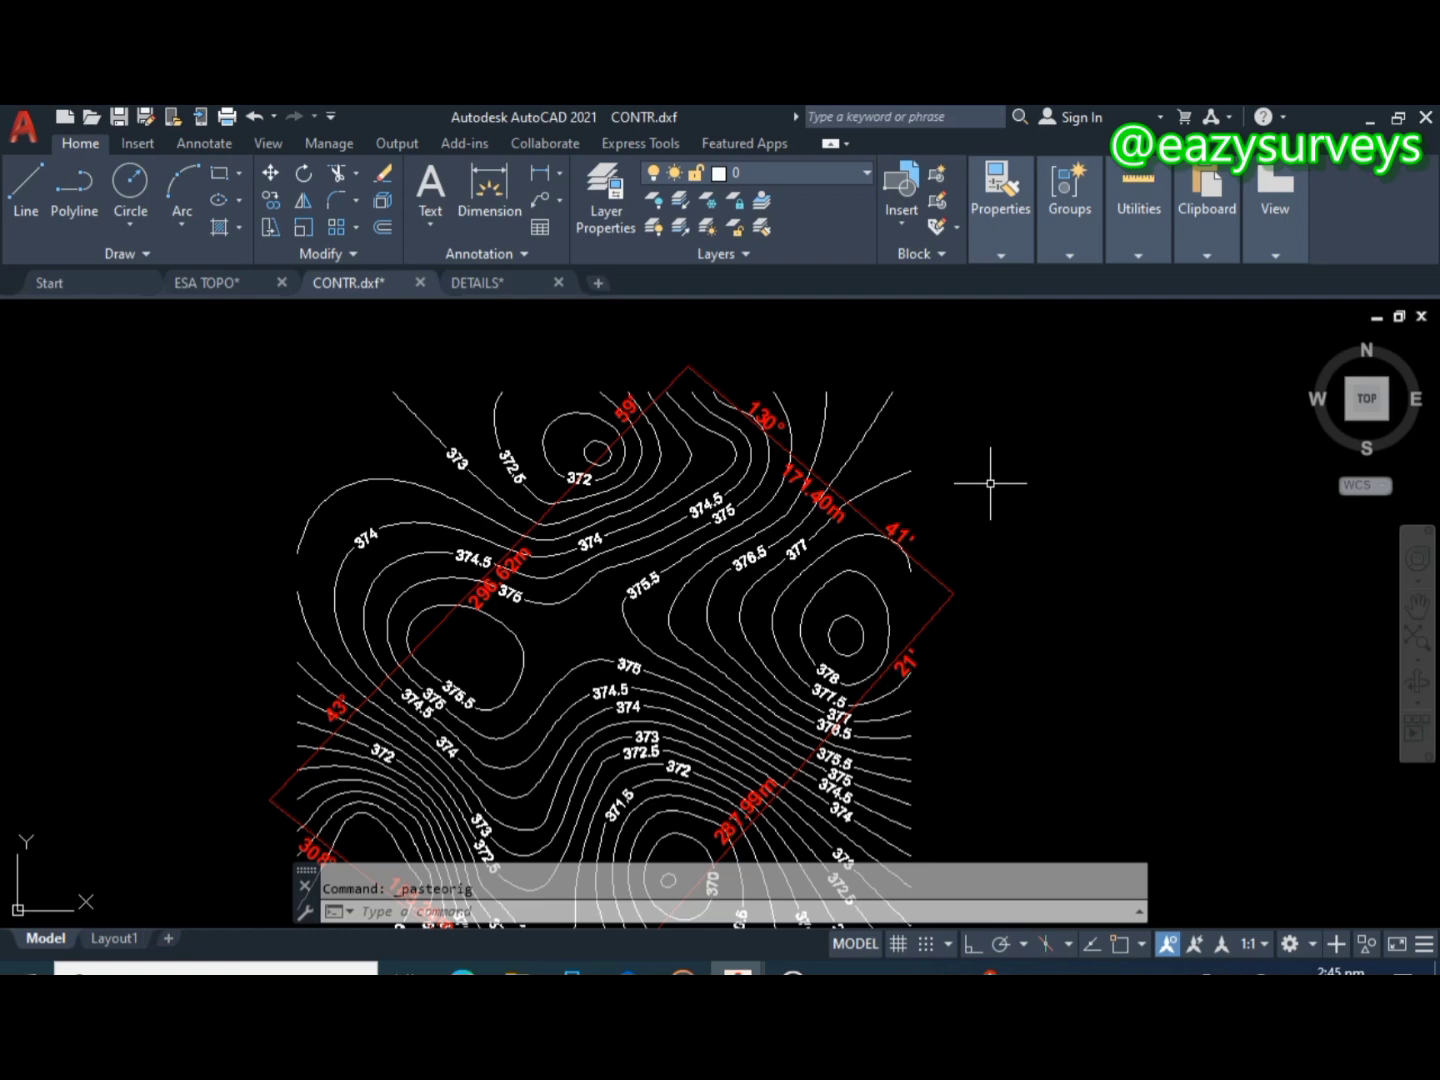
scroll(990, 483, down, 2)
key(ctrl+z)
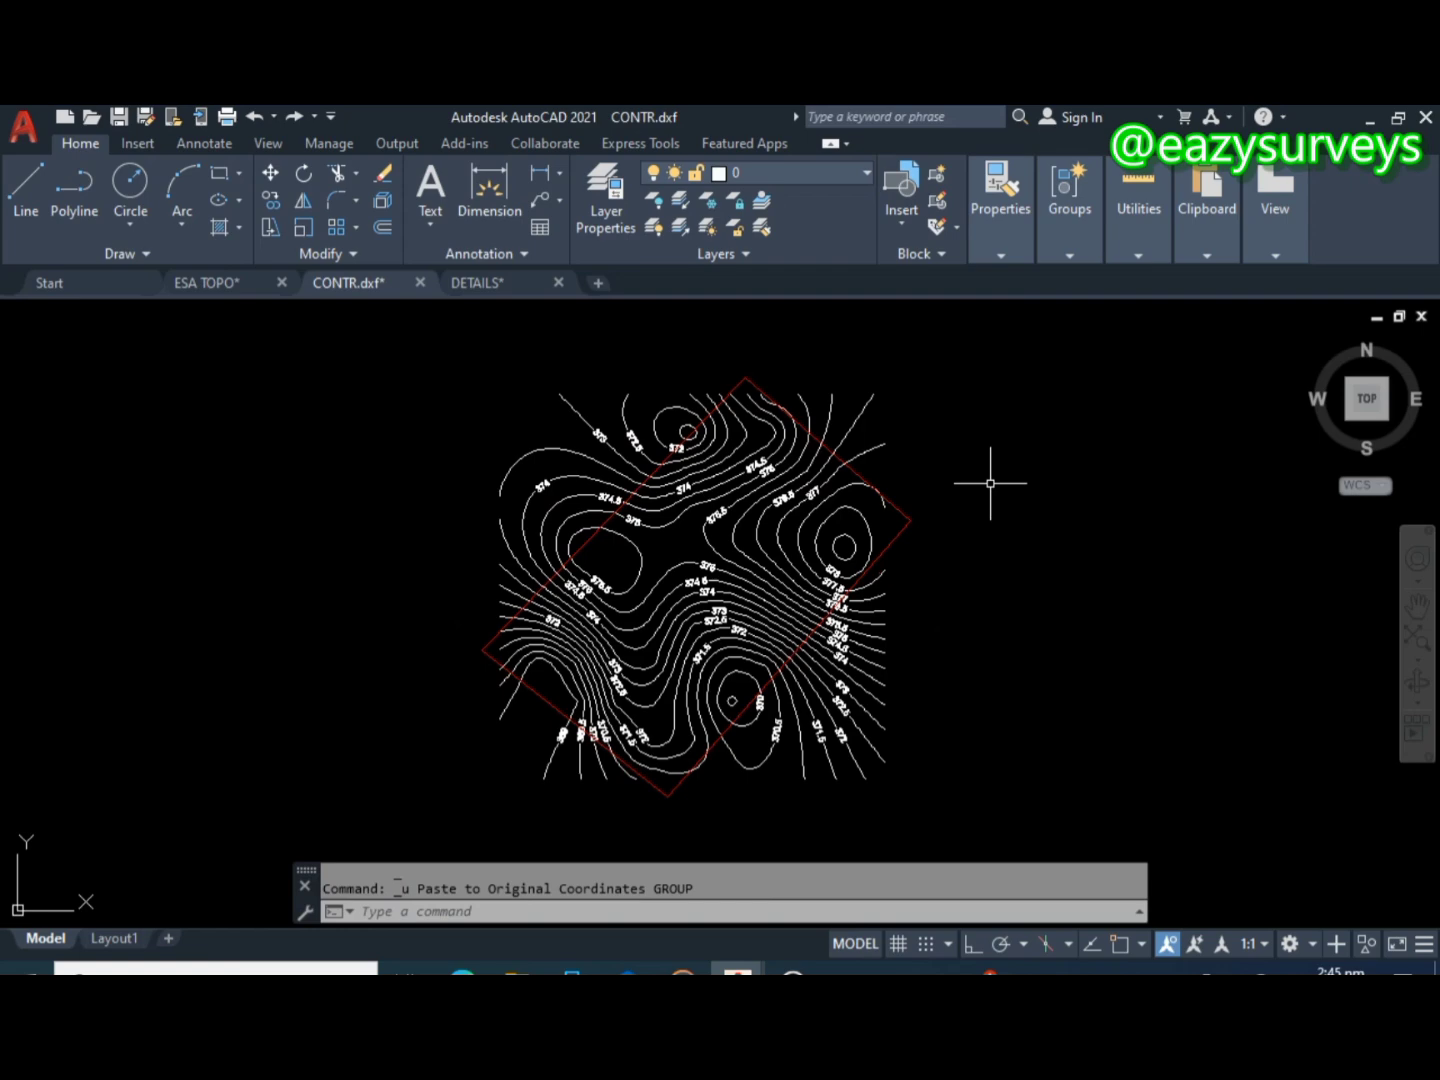
- Examine where the contour lines cross and extend beyond the red boundary in CONTR.dxf
scroll(832, 419, up, 5)
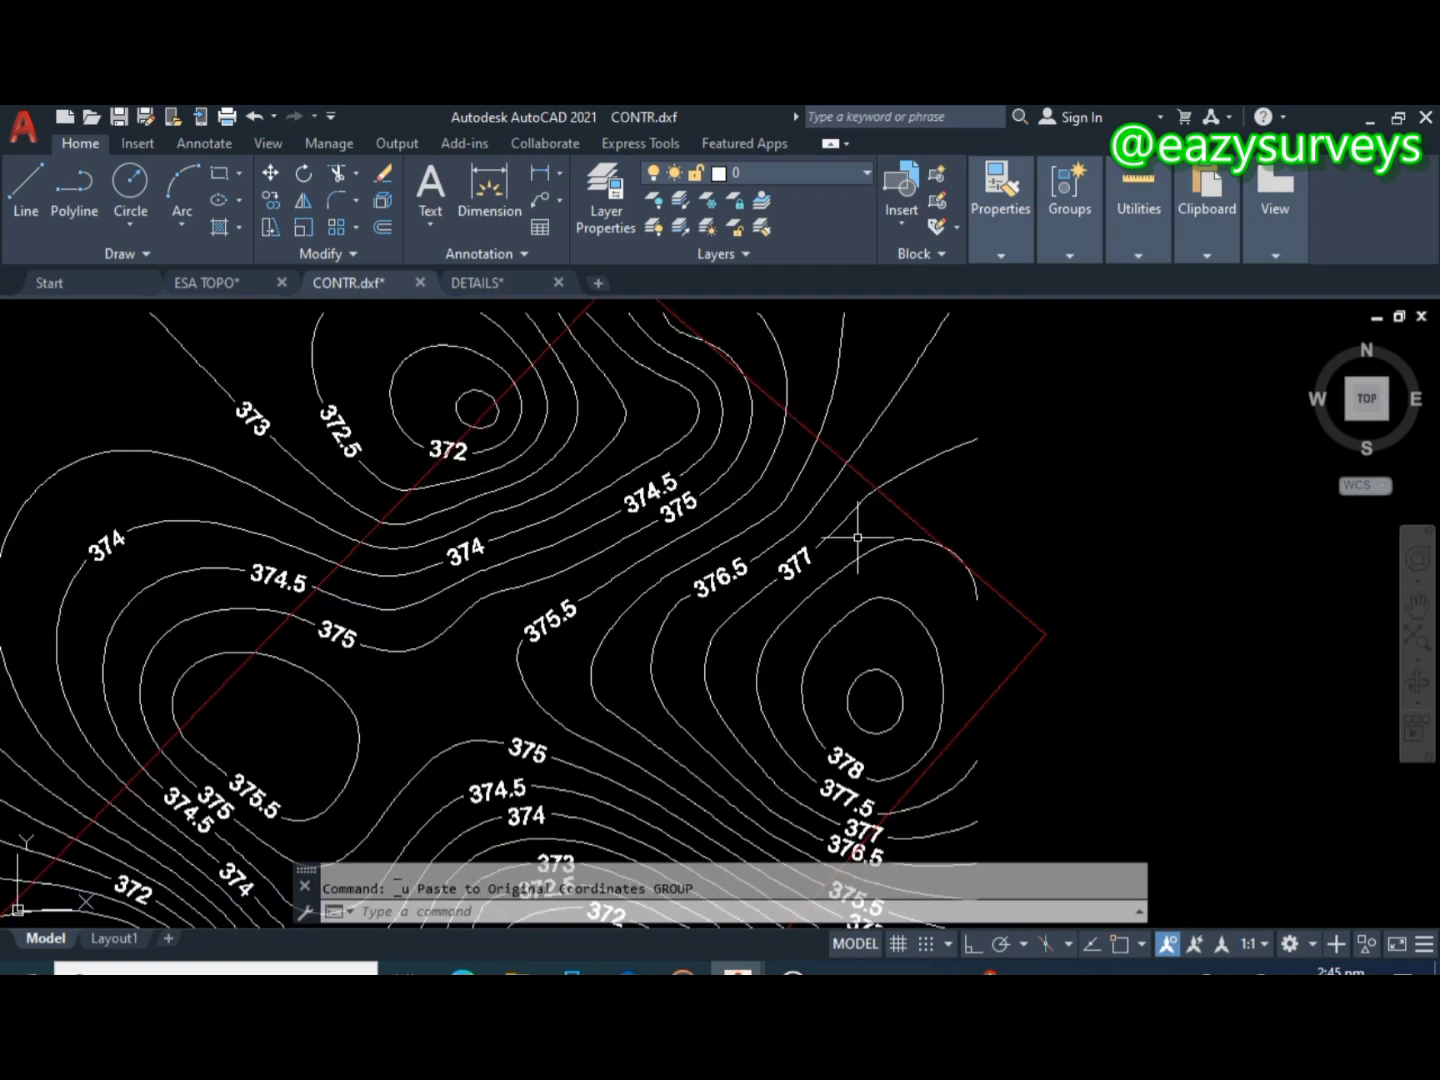
scroll(857, 536, down, 2)
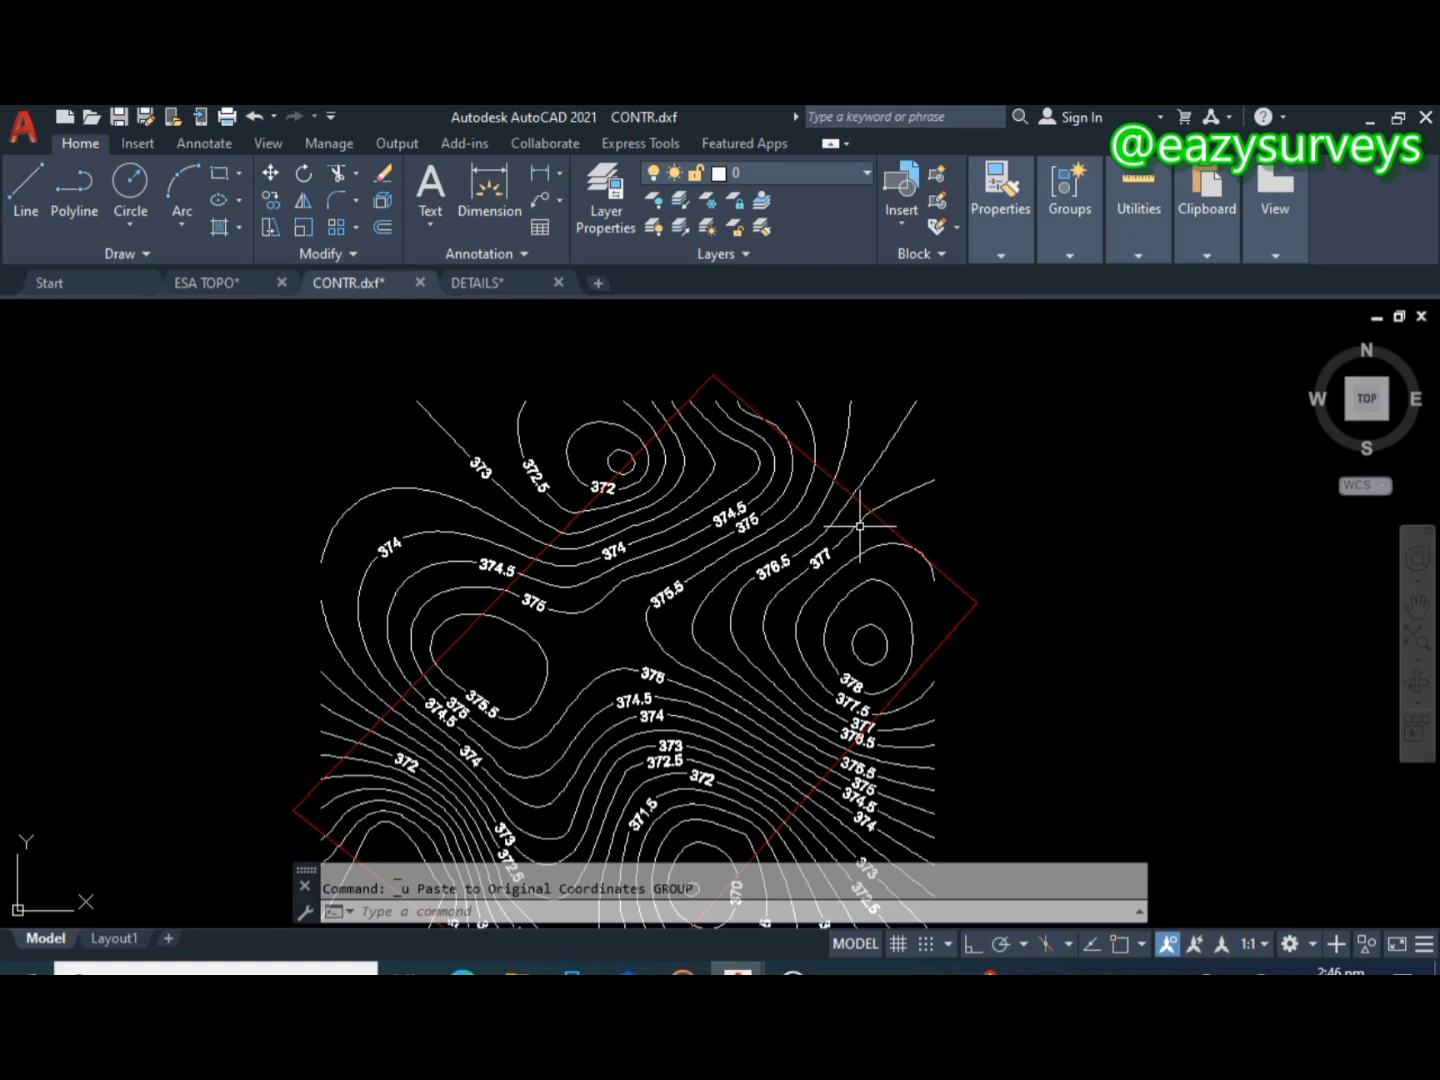
middle_drag(856, 525, 864, 513)
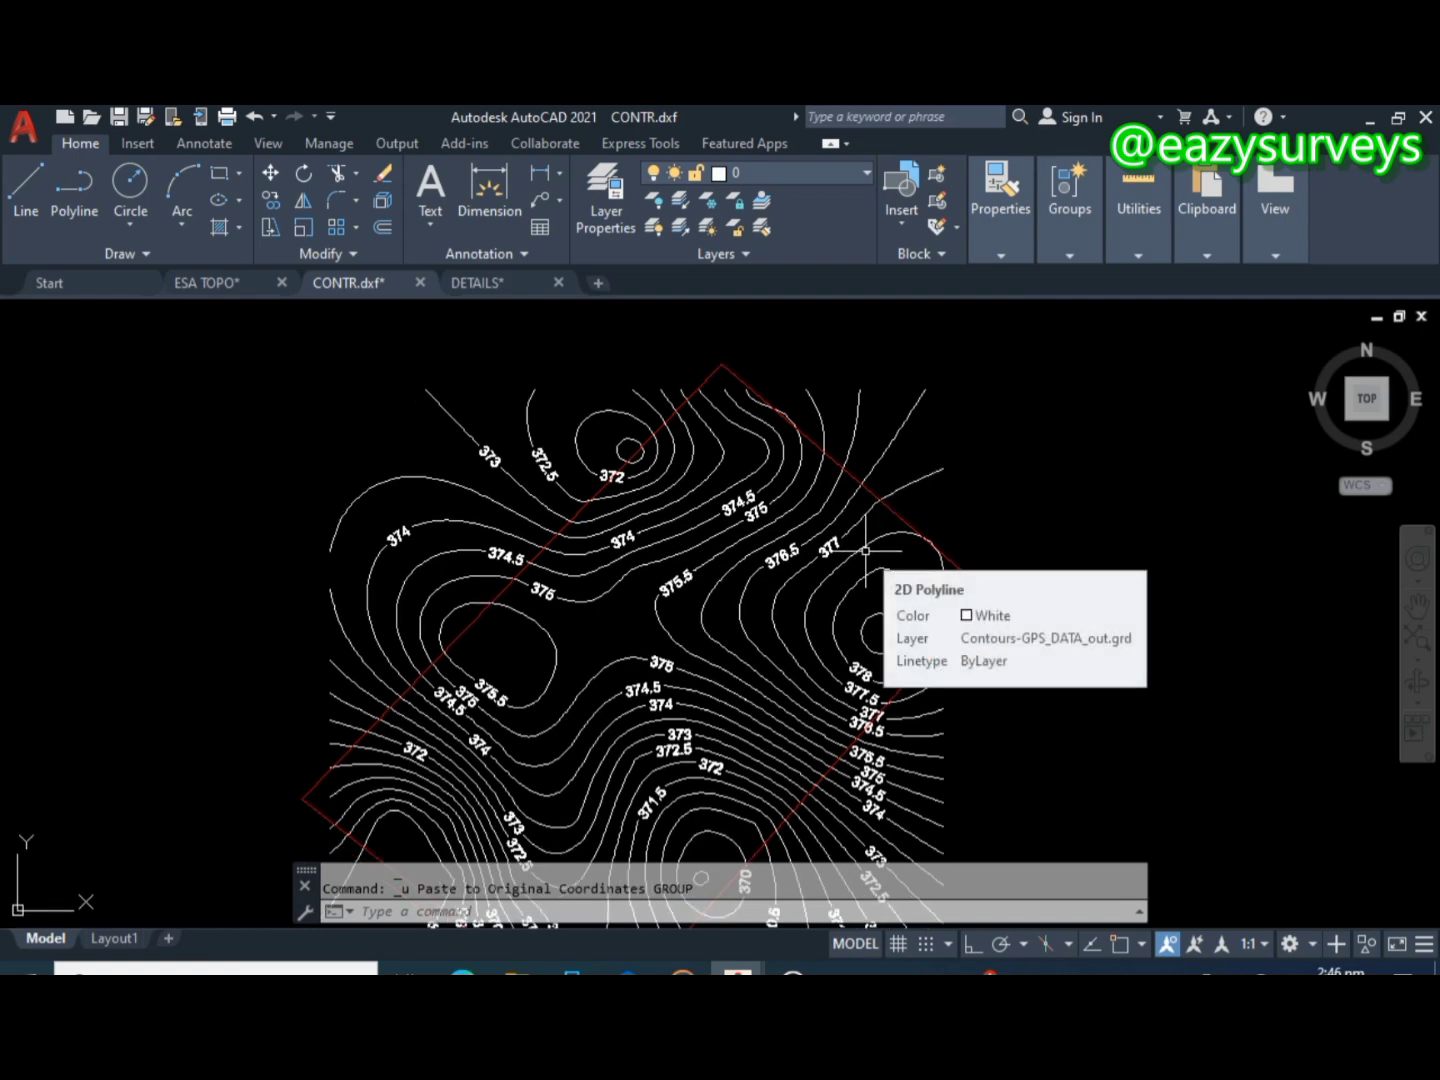
middle_drag(867, 551, 875, 544)
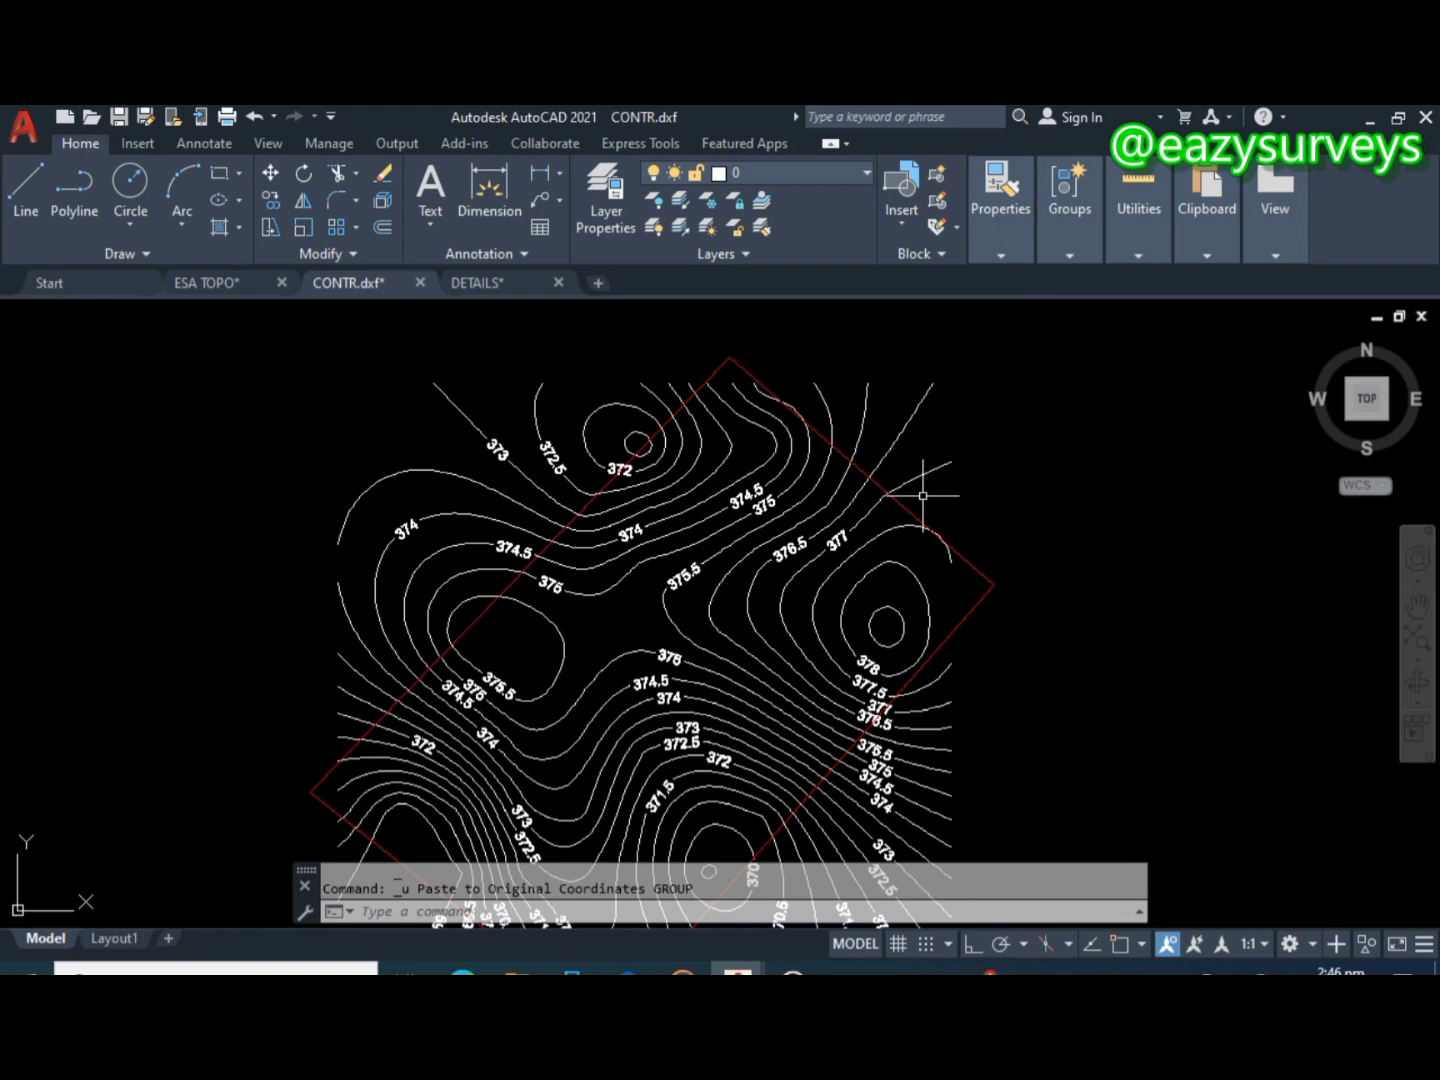
scroll(910, 500, up, 4)
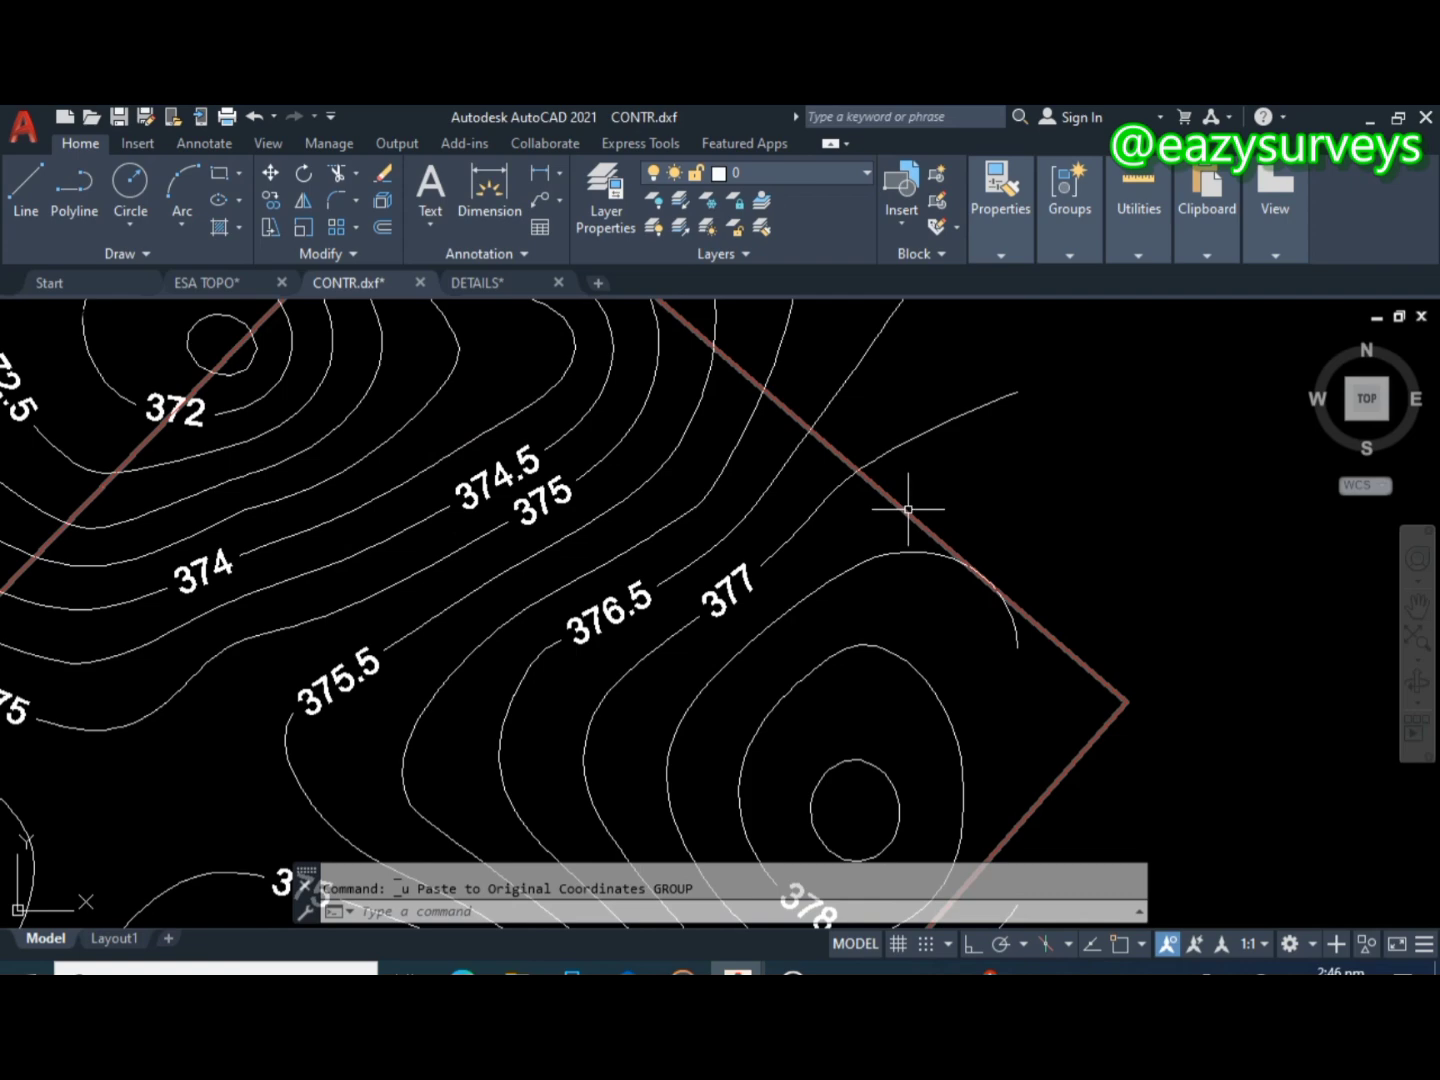
scroll(908, 509, down, 1)
middle_drag(916, 505, 1031, 566)
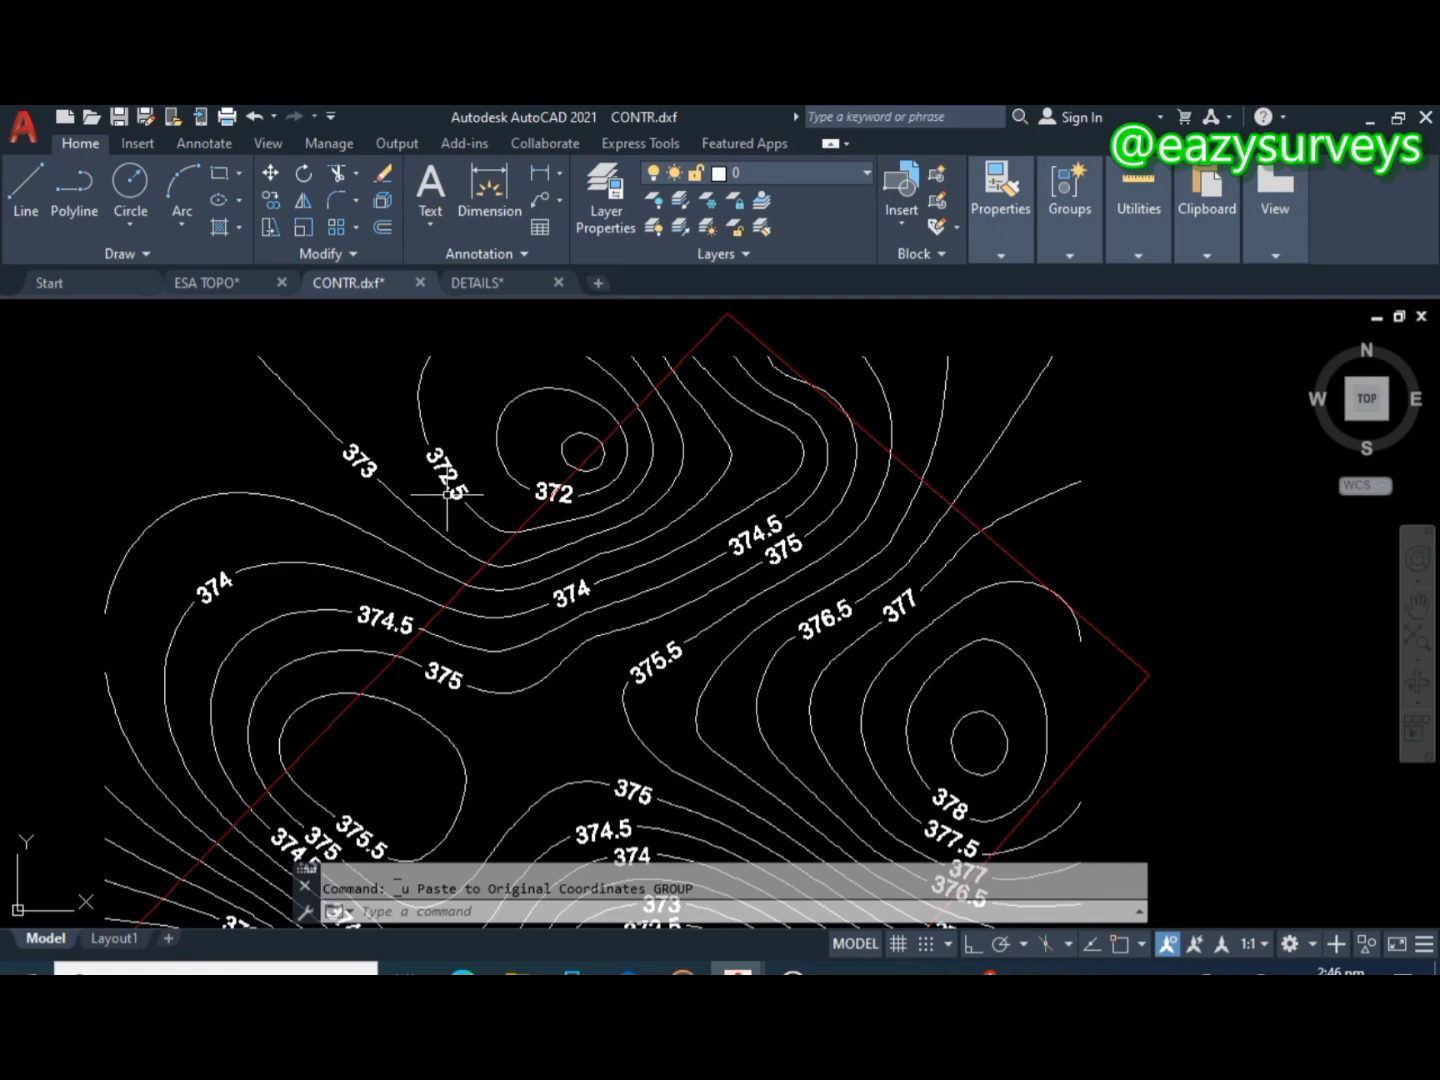
scroll(920, 476, down, 2)
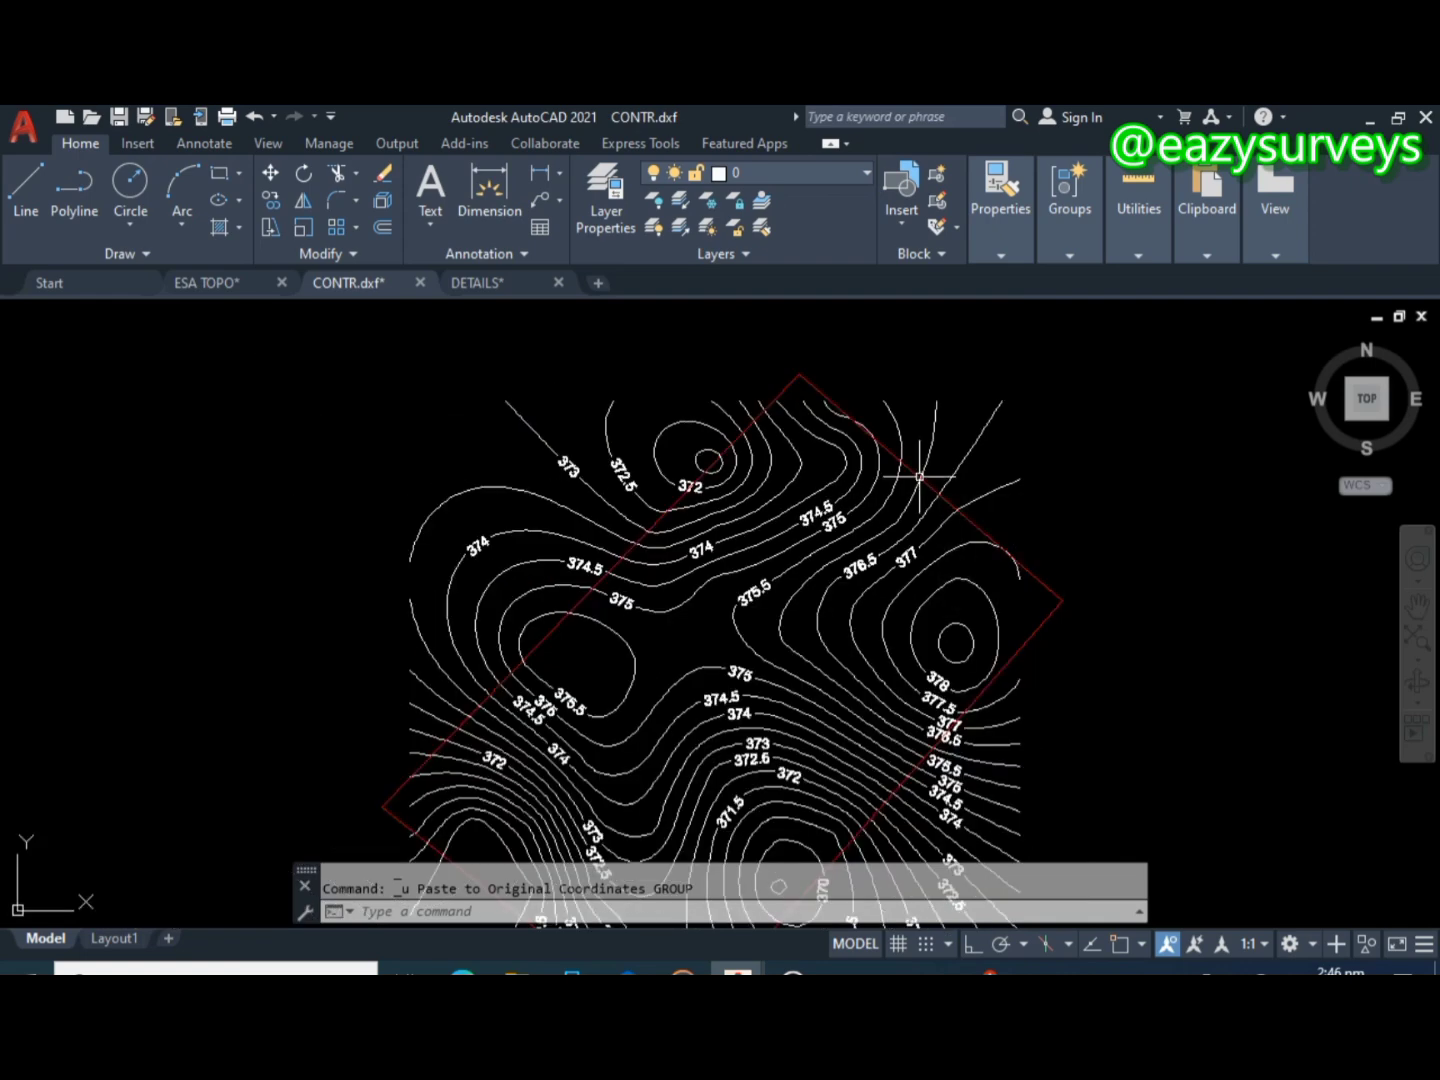
scroll(919, 476, down, 2)
scroll(747, 709, up, 2)
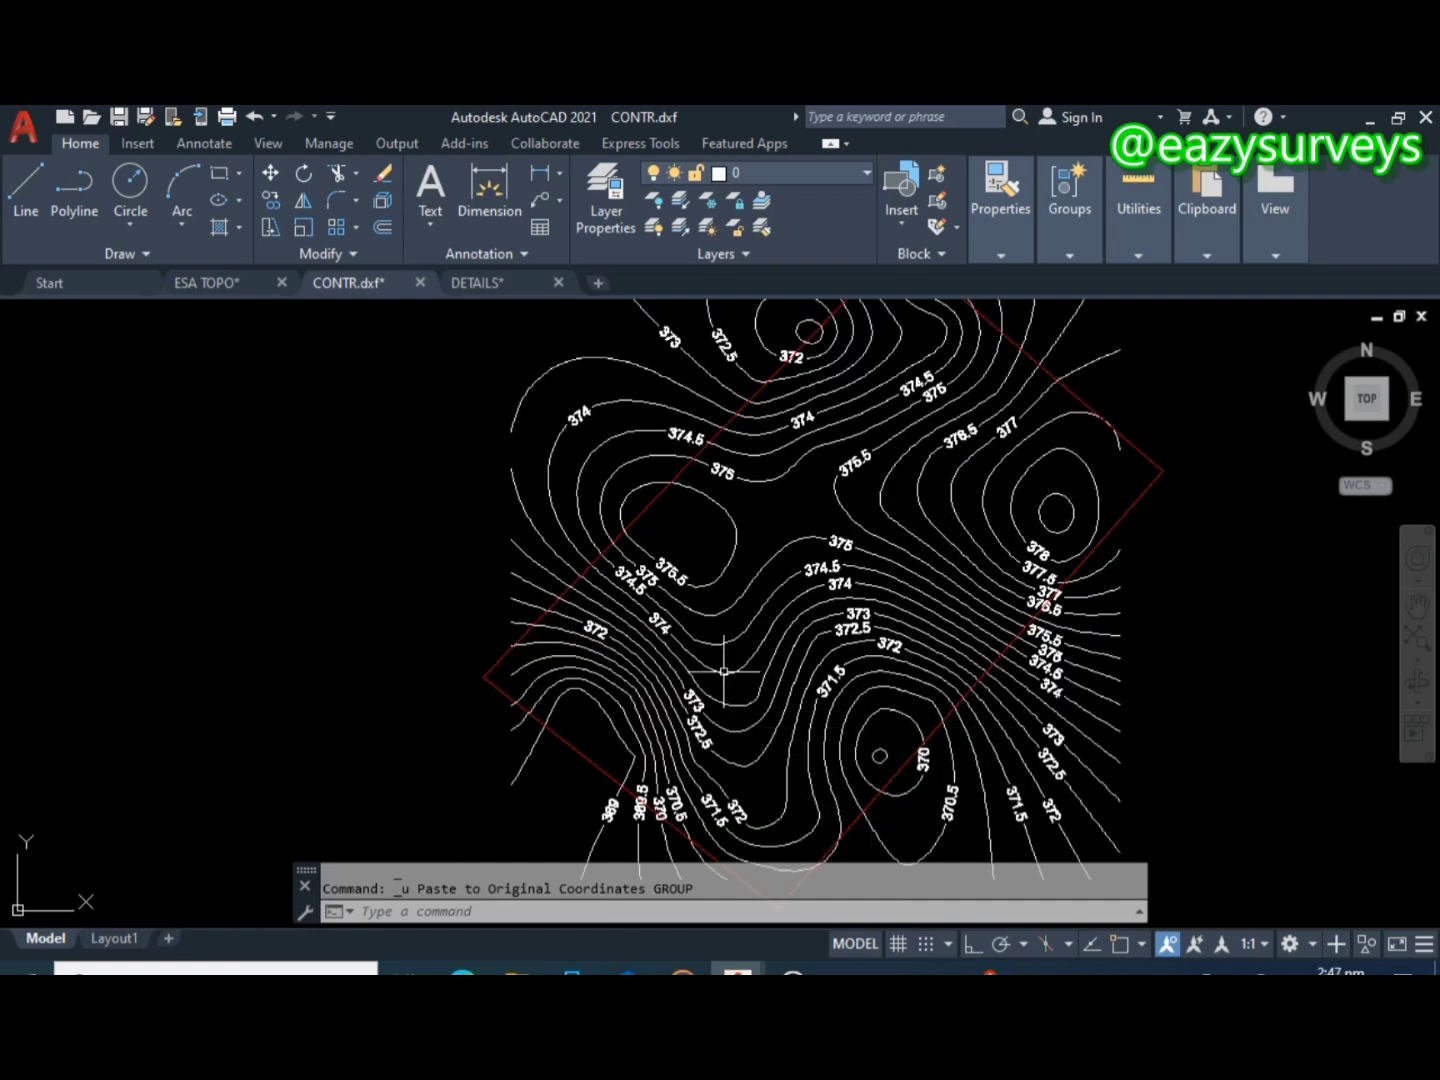
scroll(724, 662, down, 2)
scroll(679, 419, up, 2)
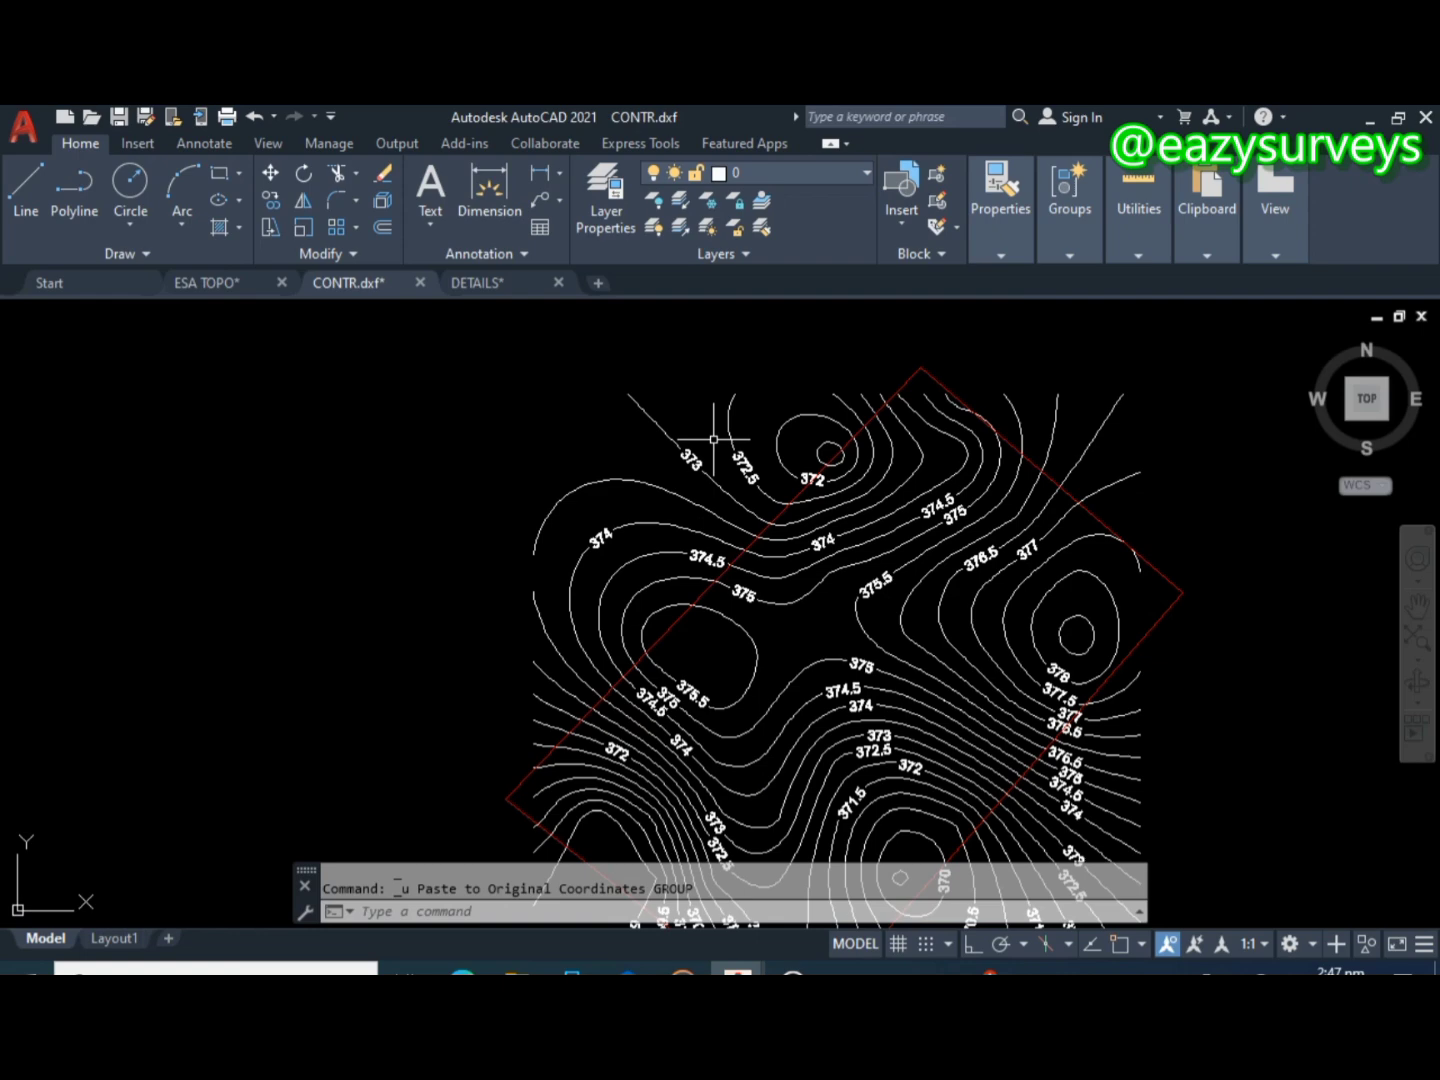
scroll(713, 438, up, 2)
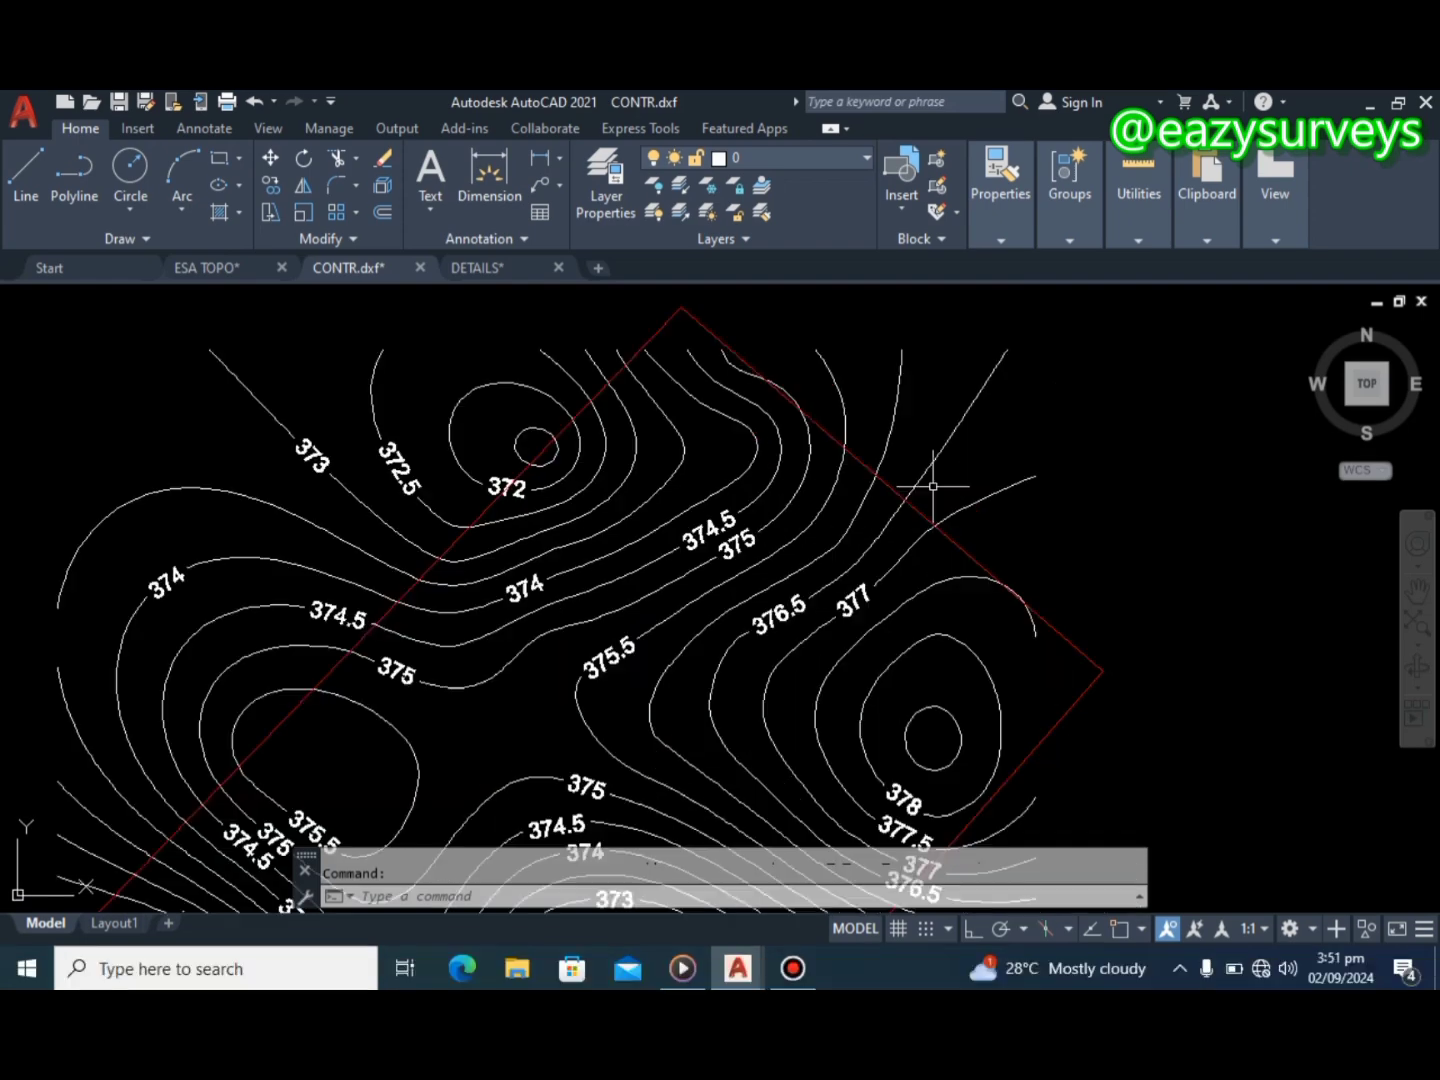
- Try to trim the contour ends one at a time where they cross the boundary's northeast side, and undo those trims
click(355, 153)
click(369, 198)
scroll(954, 540, up, 7)
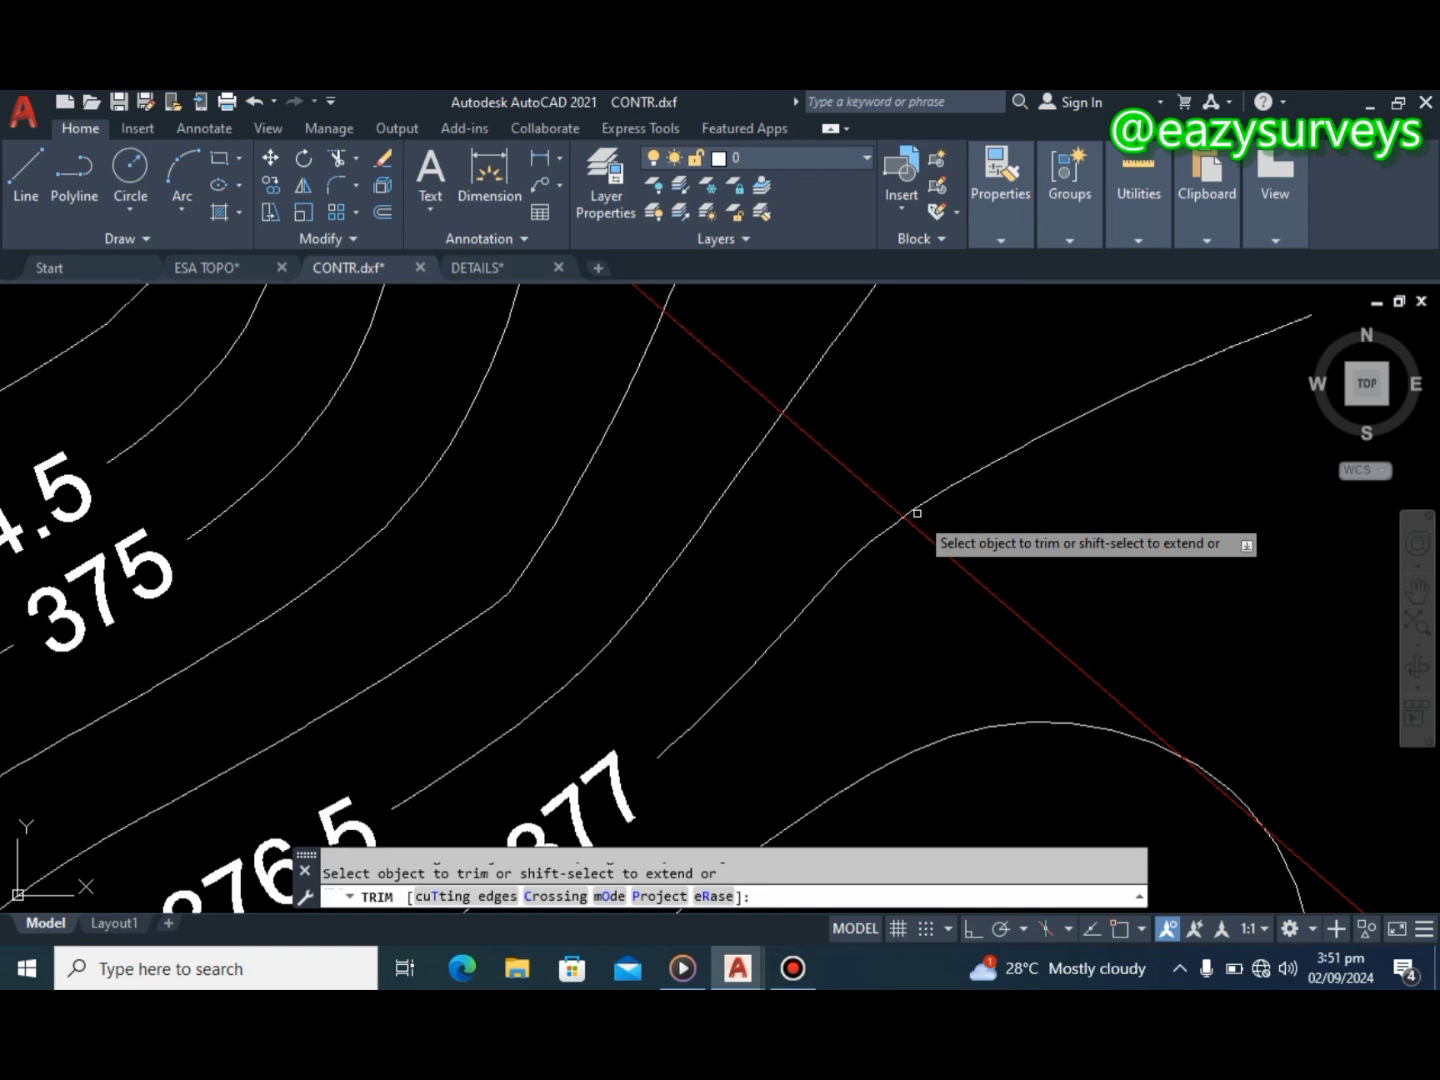
click(917, 512)
middle_drag(890, 440, 918, 494)
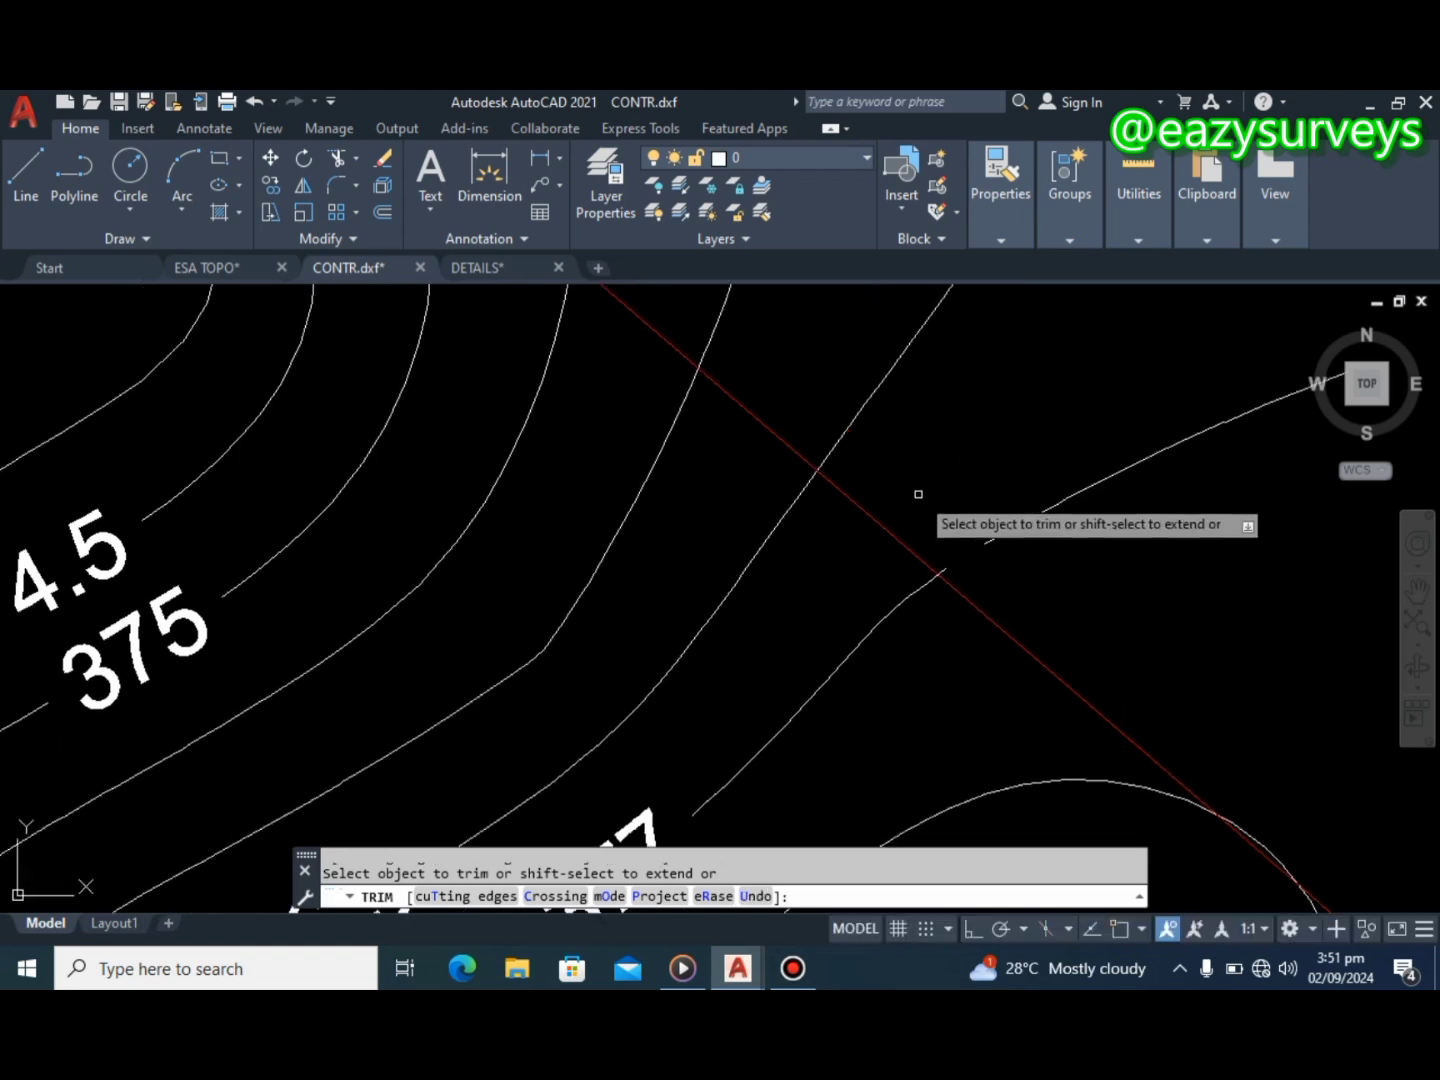
scroll(825, 460, up, 3)
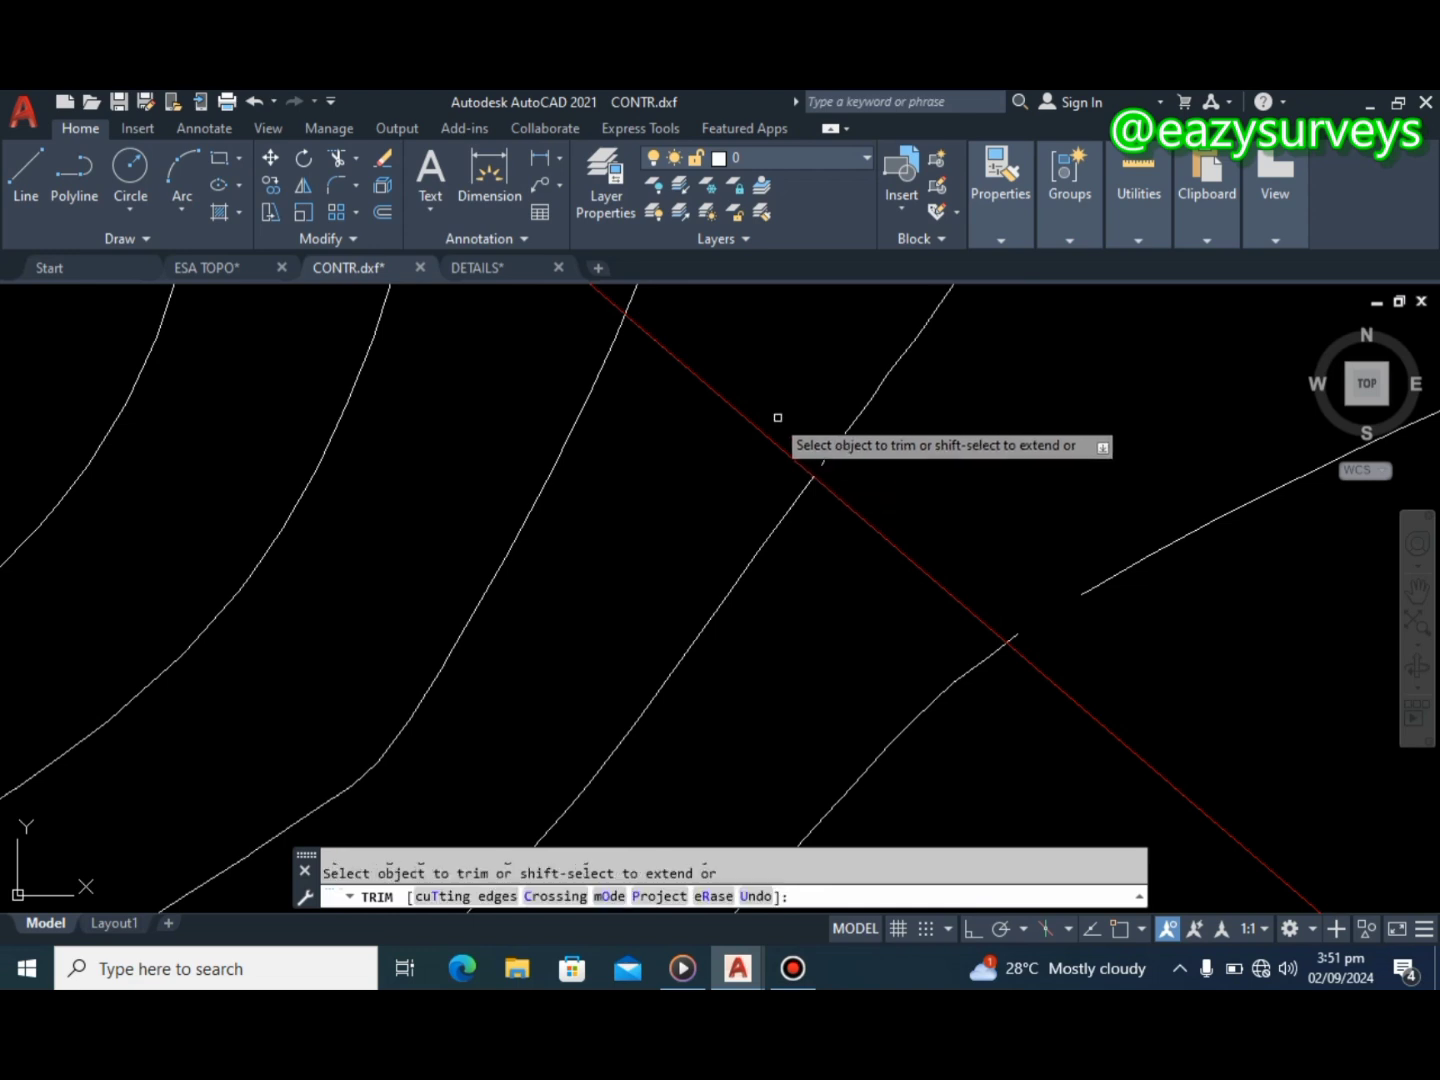
scroll(842, 540, up, 2)
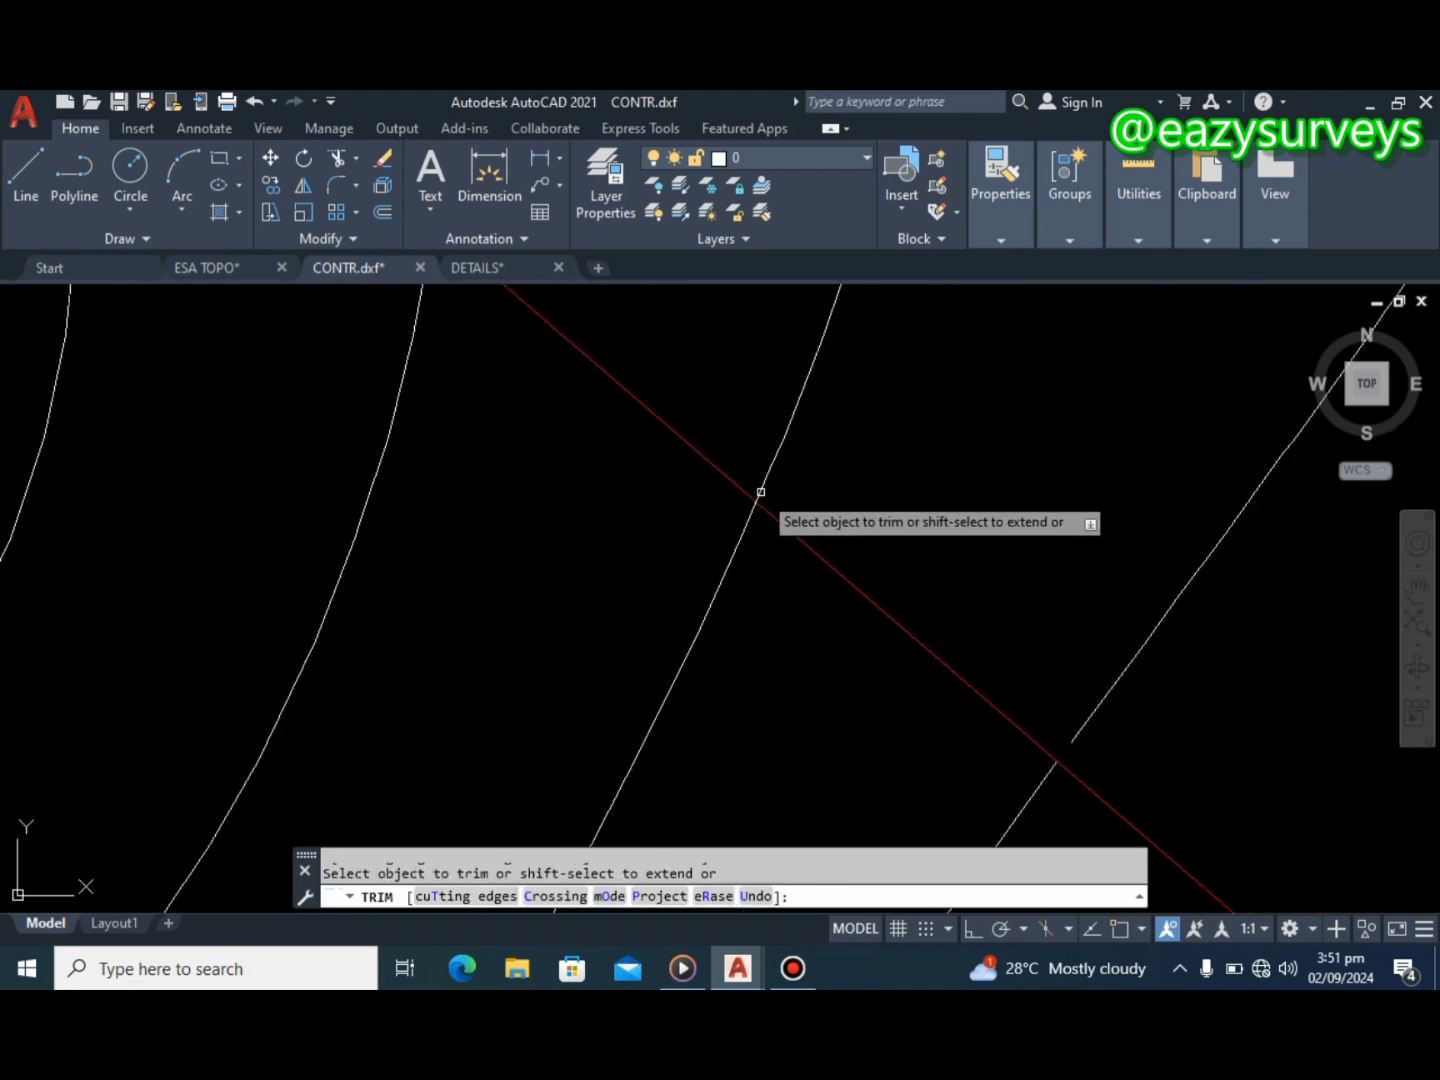
scroll(787, 499, down, 2)
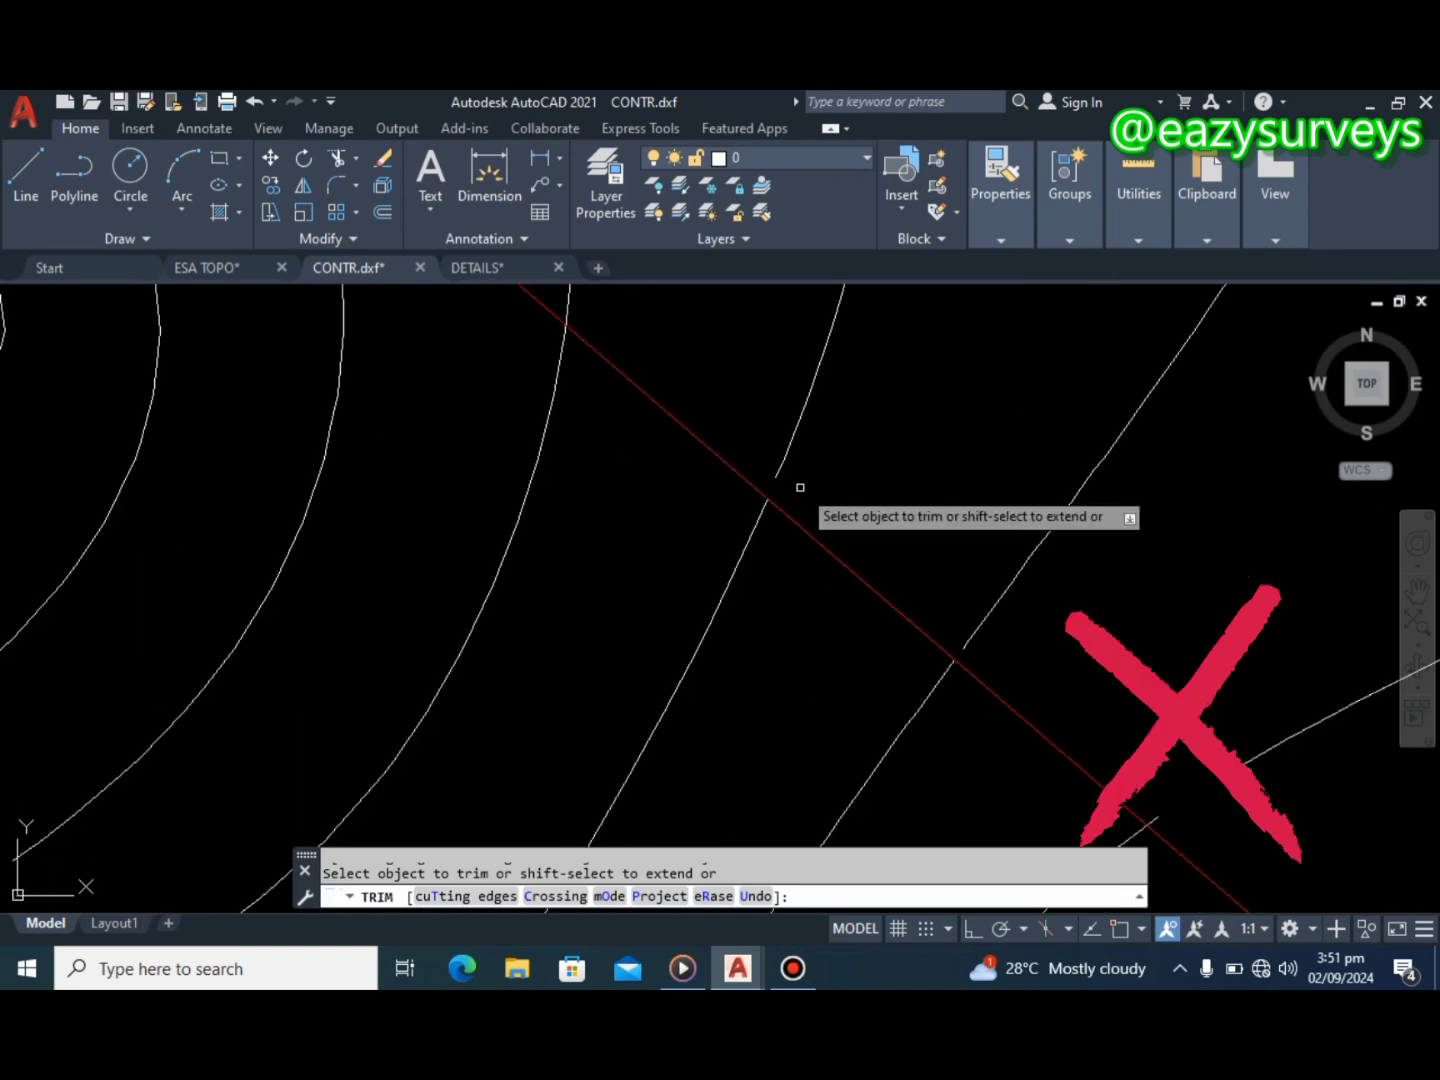
scroll(800, 488, down, 5)
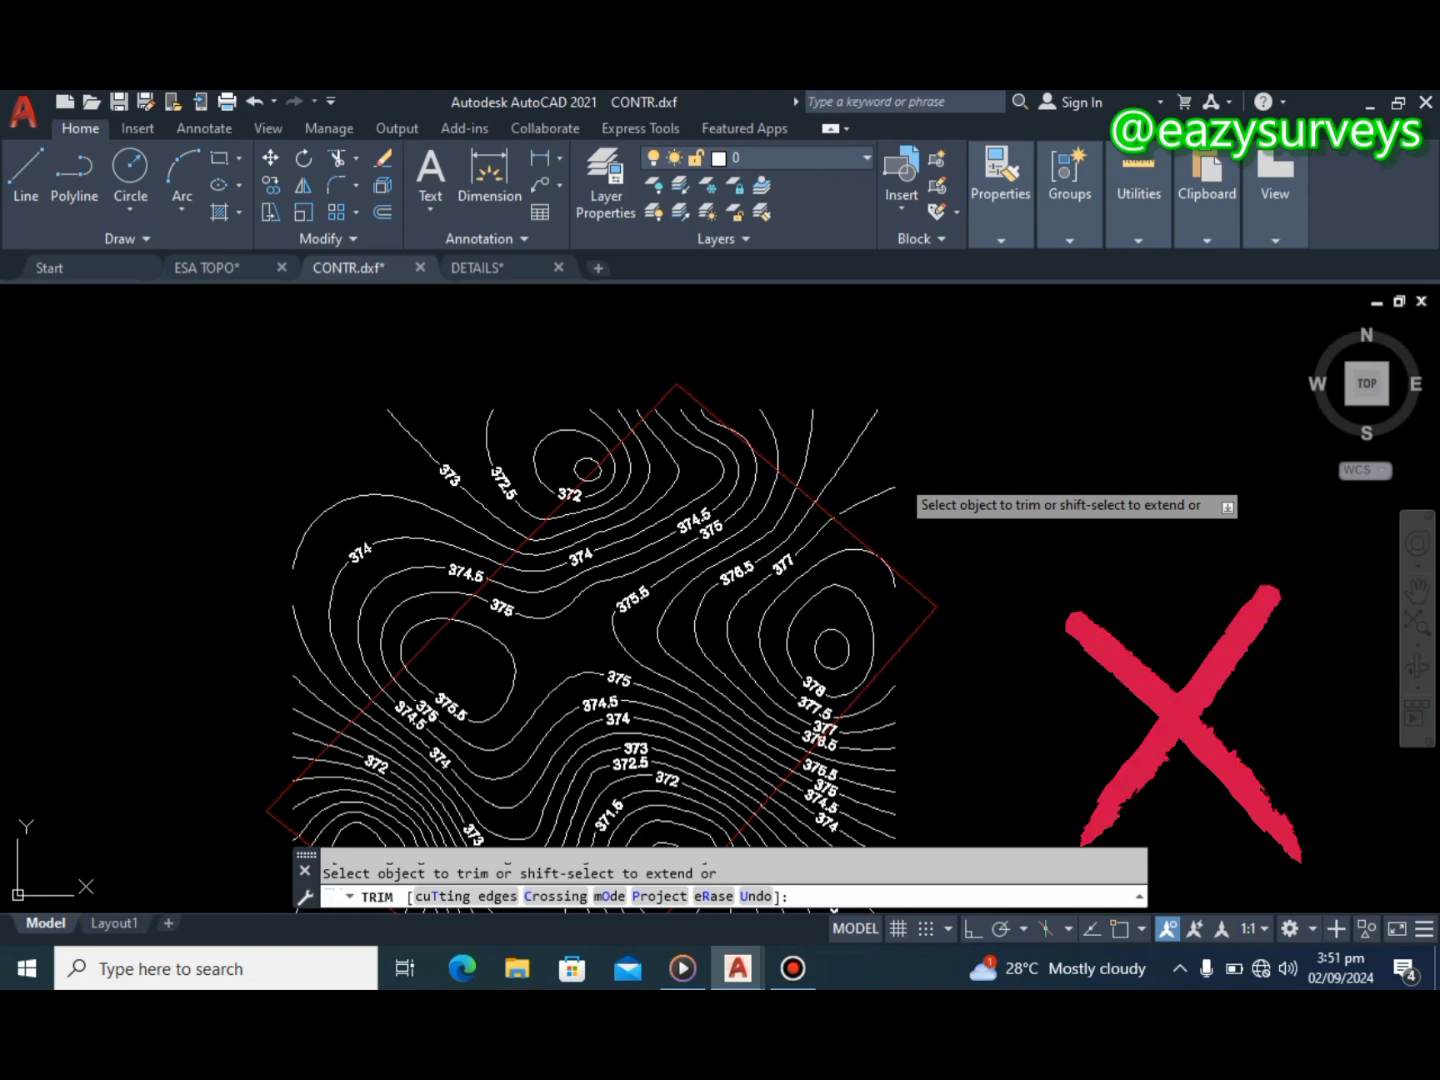
key(Escape)
- Start TRIM with the Crossing option and cut off the 377 contour end outside the boundary's northeast side
scroll(890, 495, up, 2)
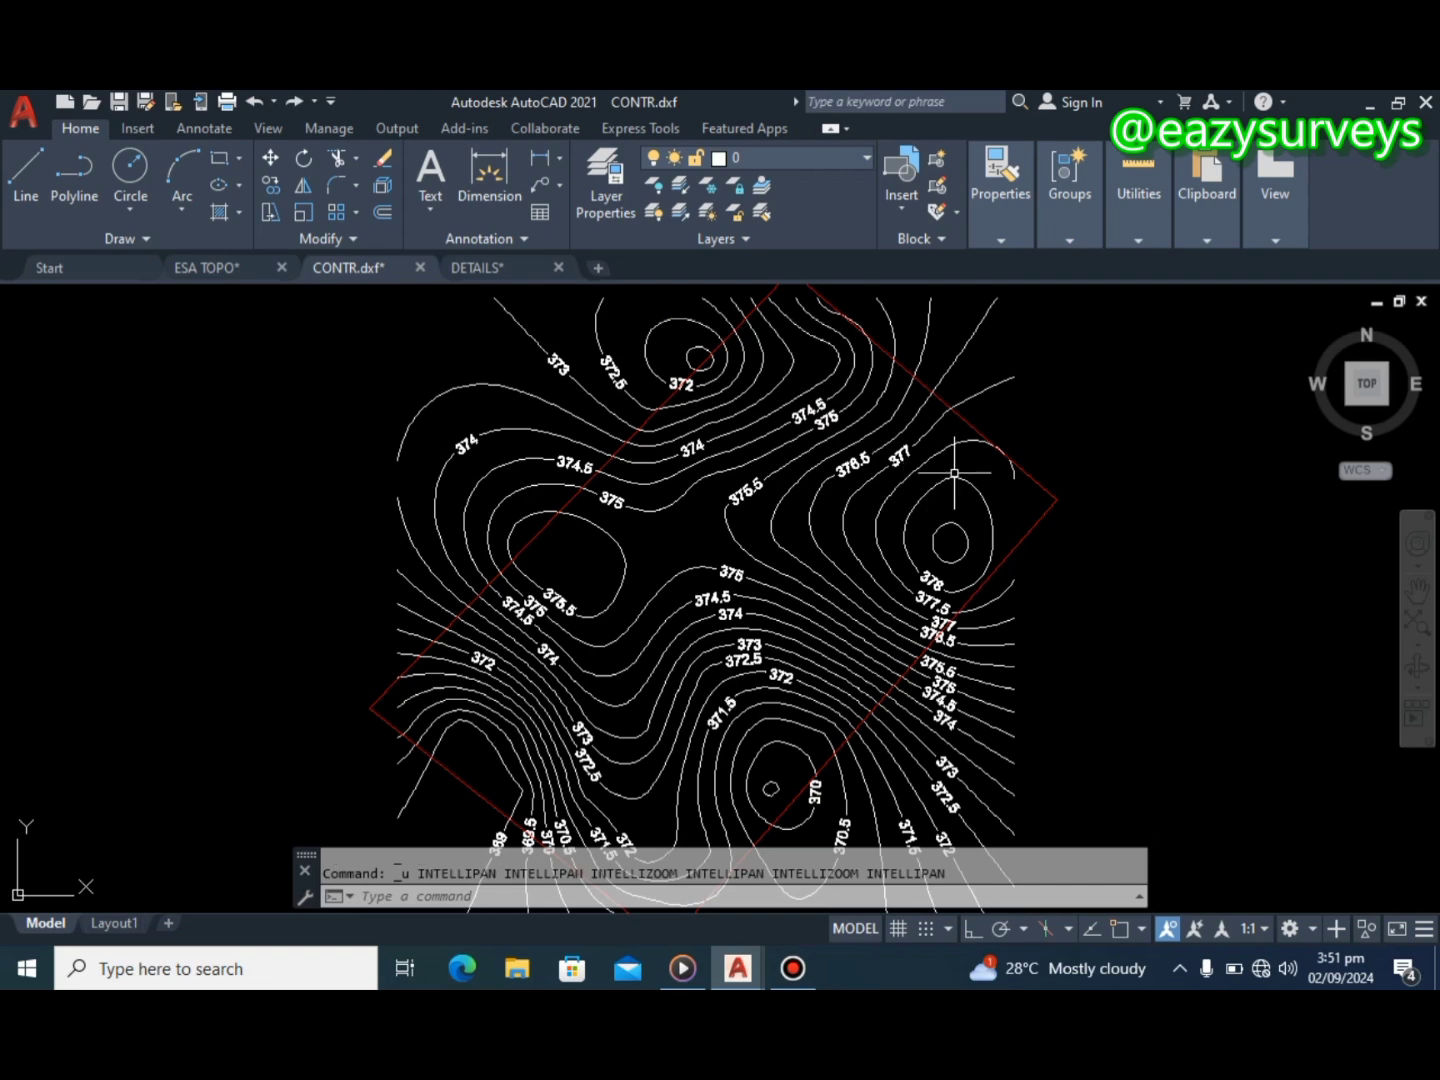
scroll(945, 330, up, 5)
scroll(925, 527, down, 4)
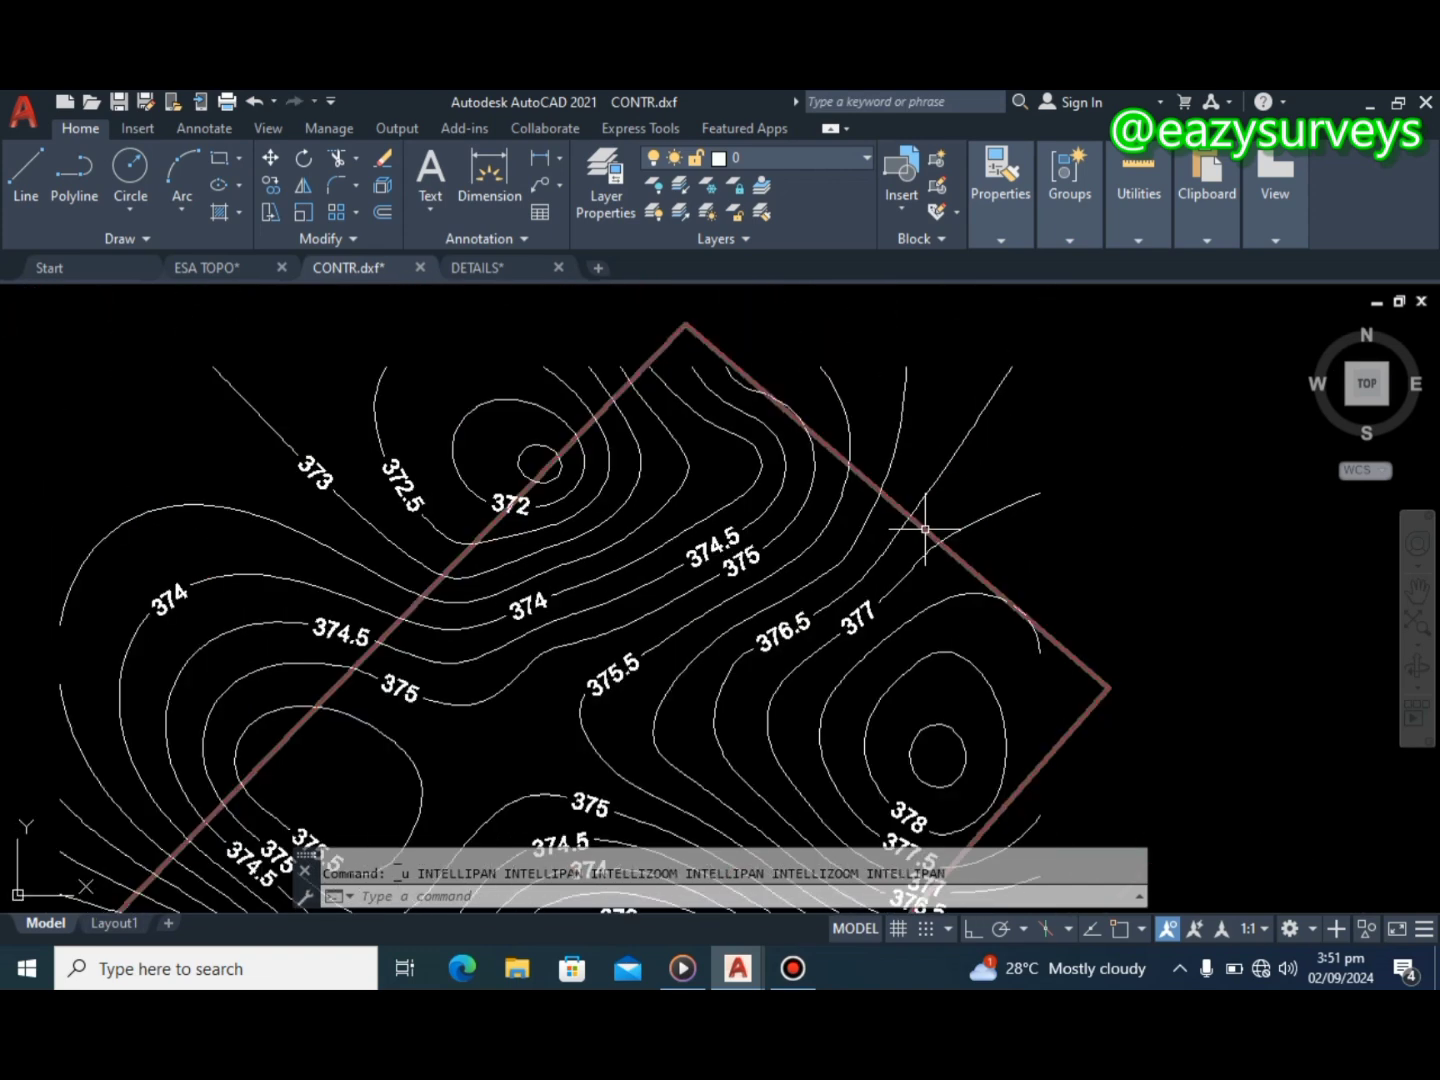
scroll(925, 527, down, 2)
middle_drag(656, 808, 632, 719)
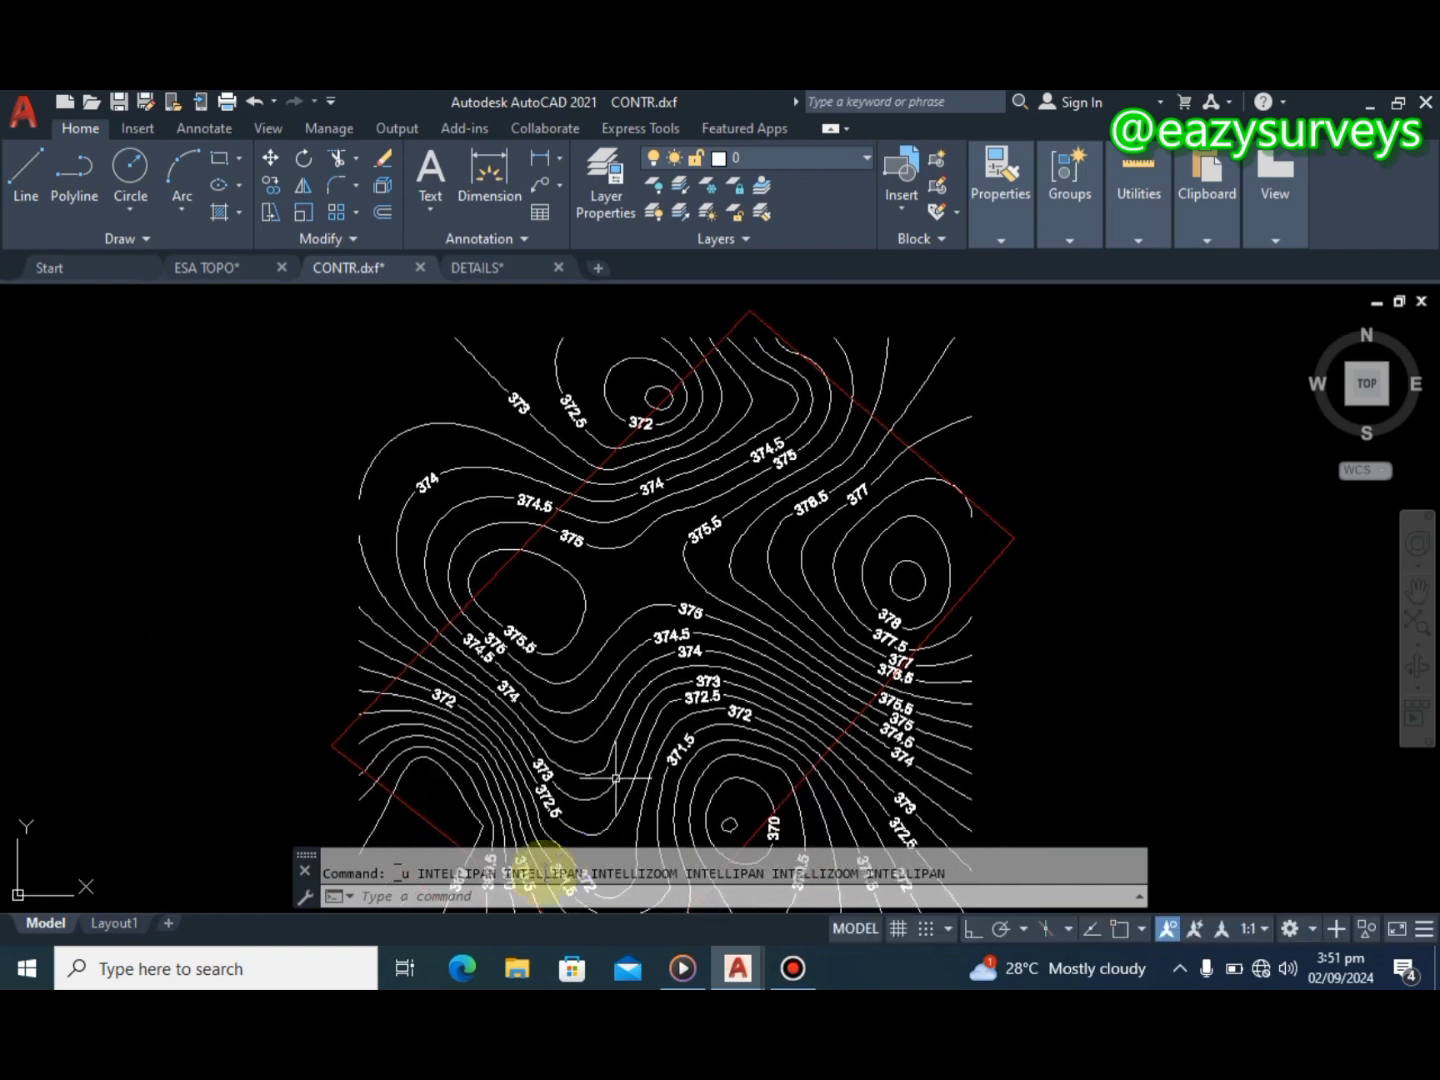
click(460, 898)
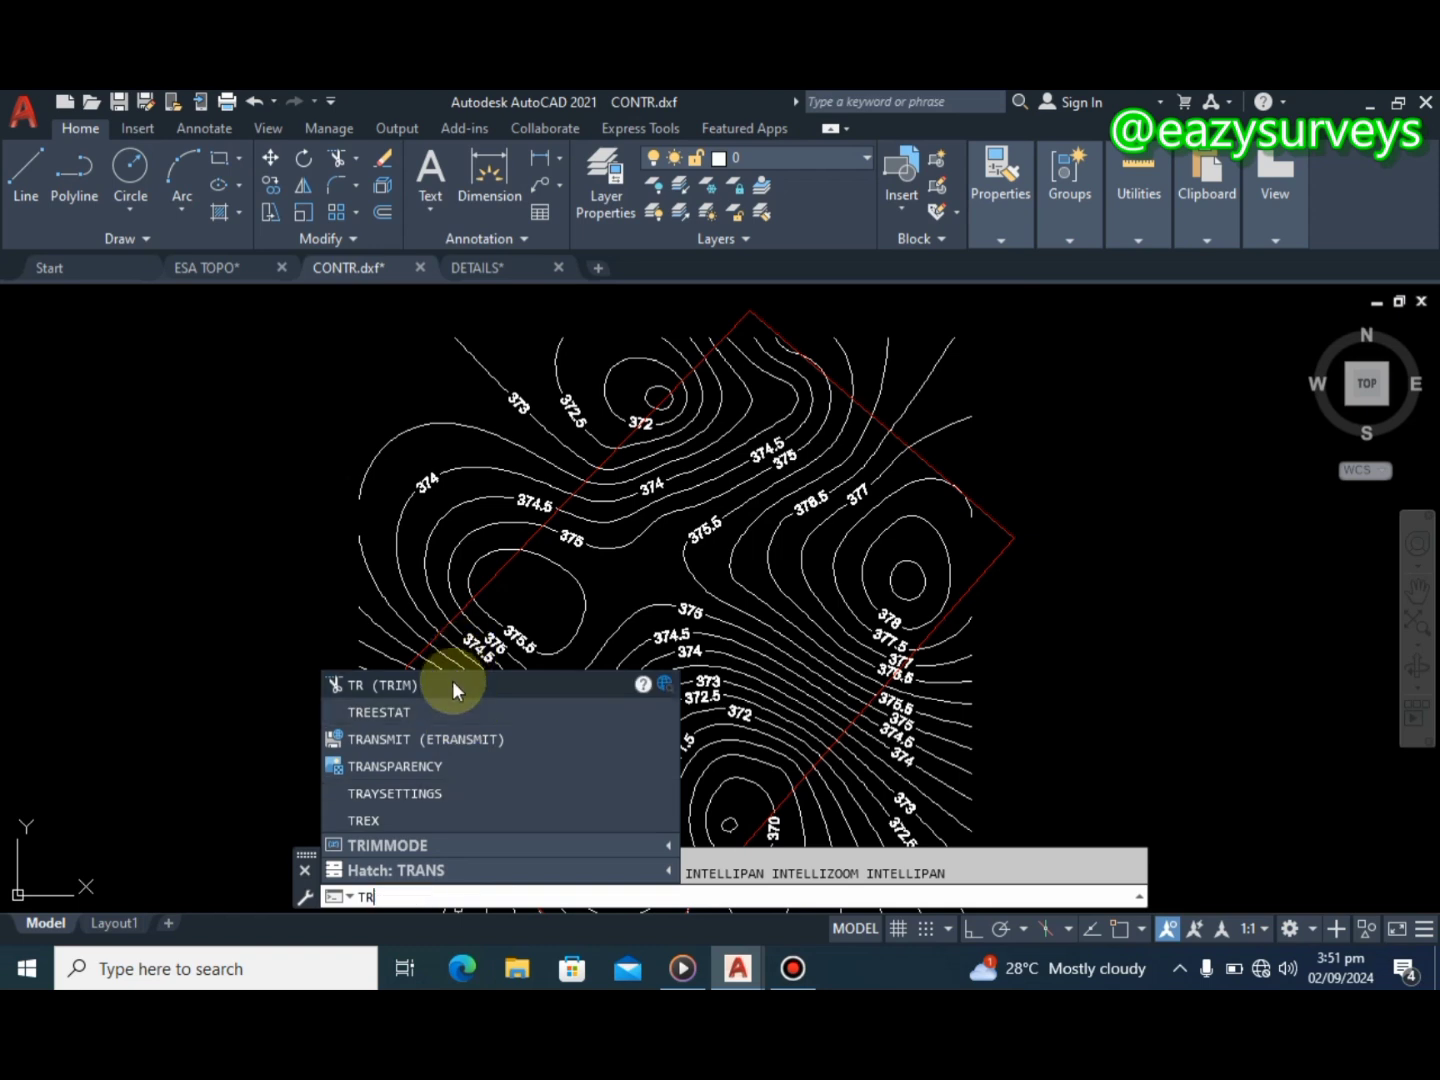
click(454, 688)
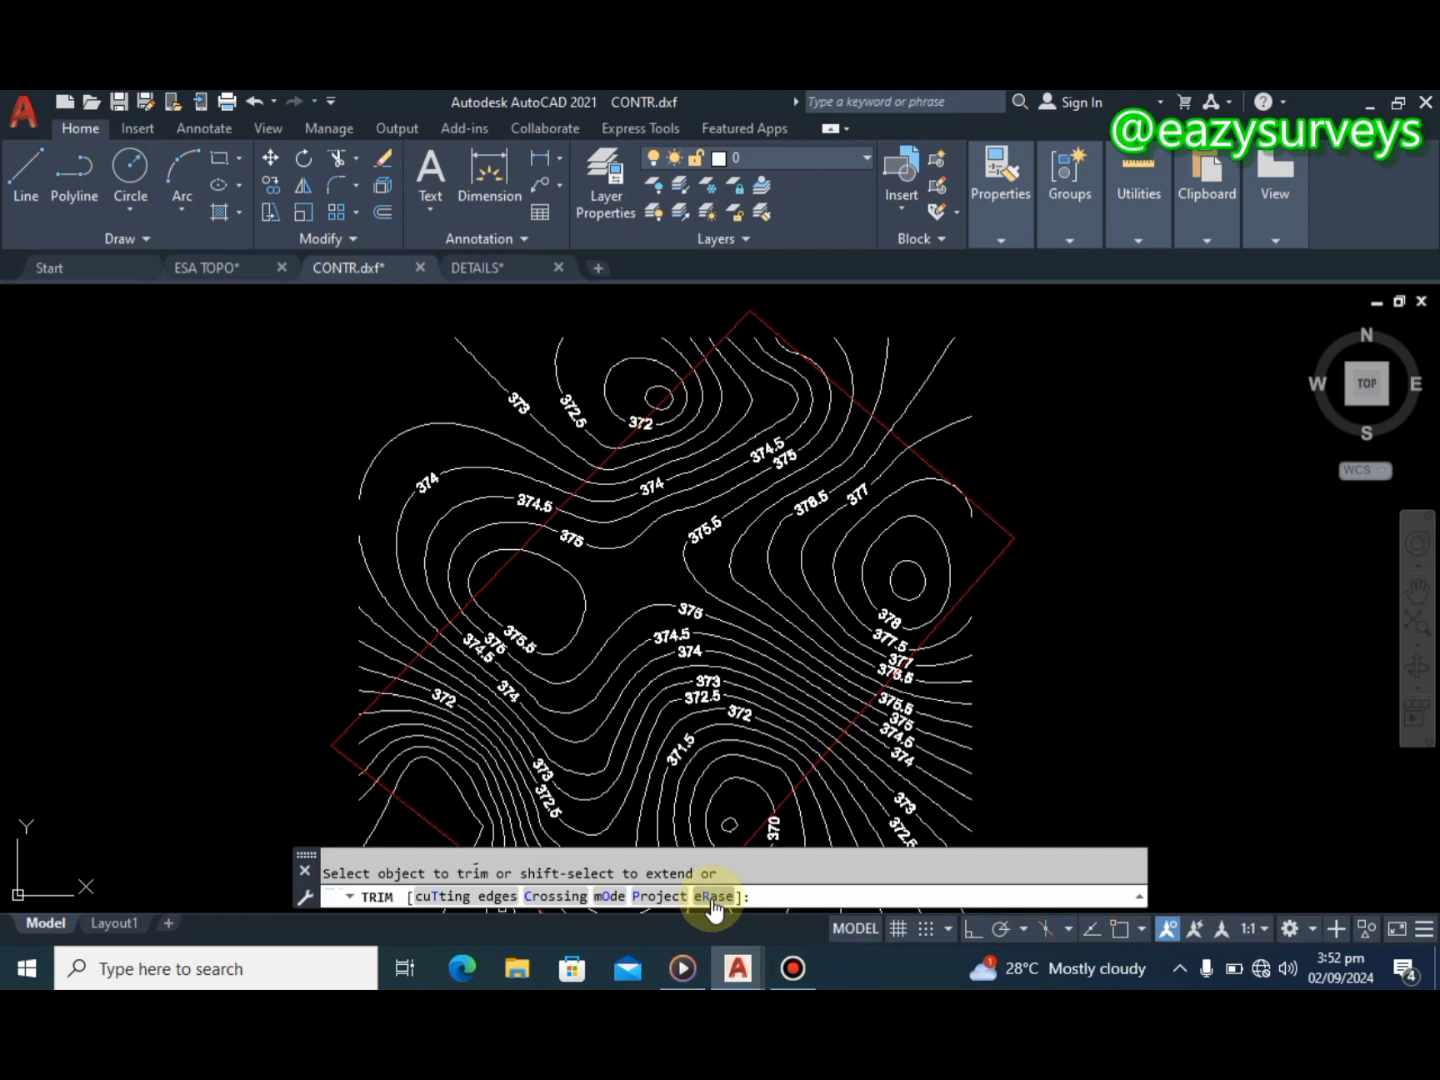
click(556, 895)
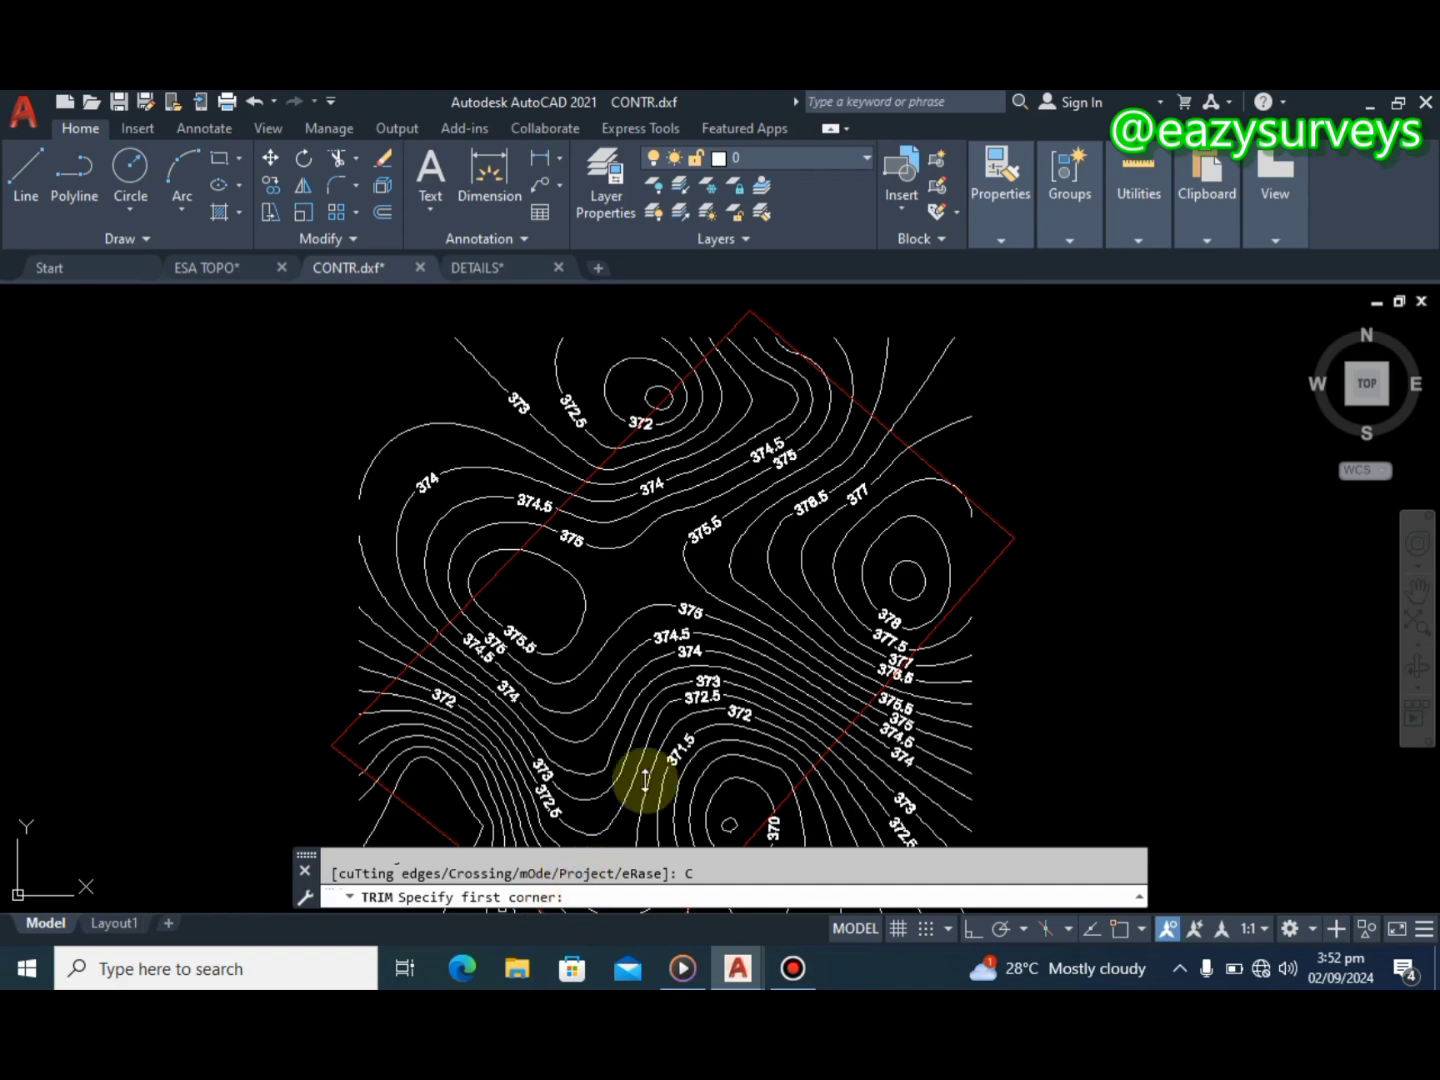
scroll(918, 378, up, 5)
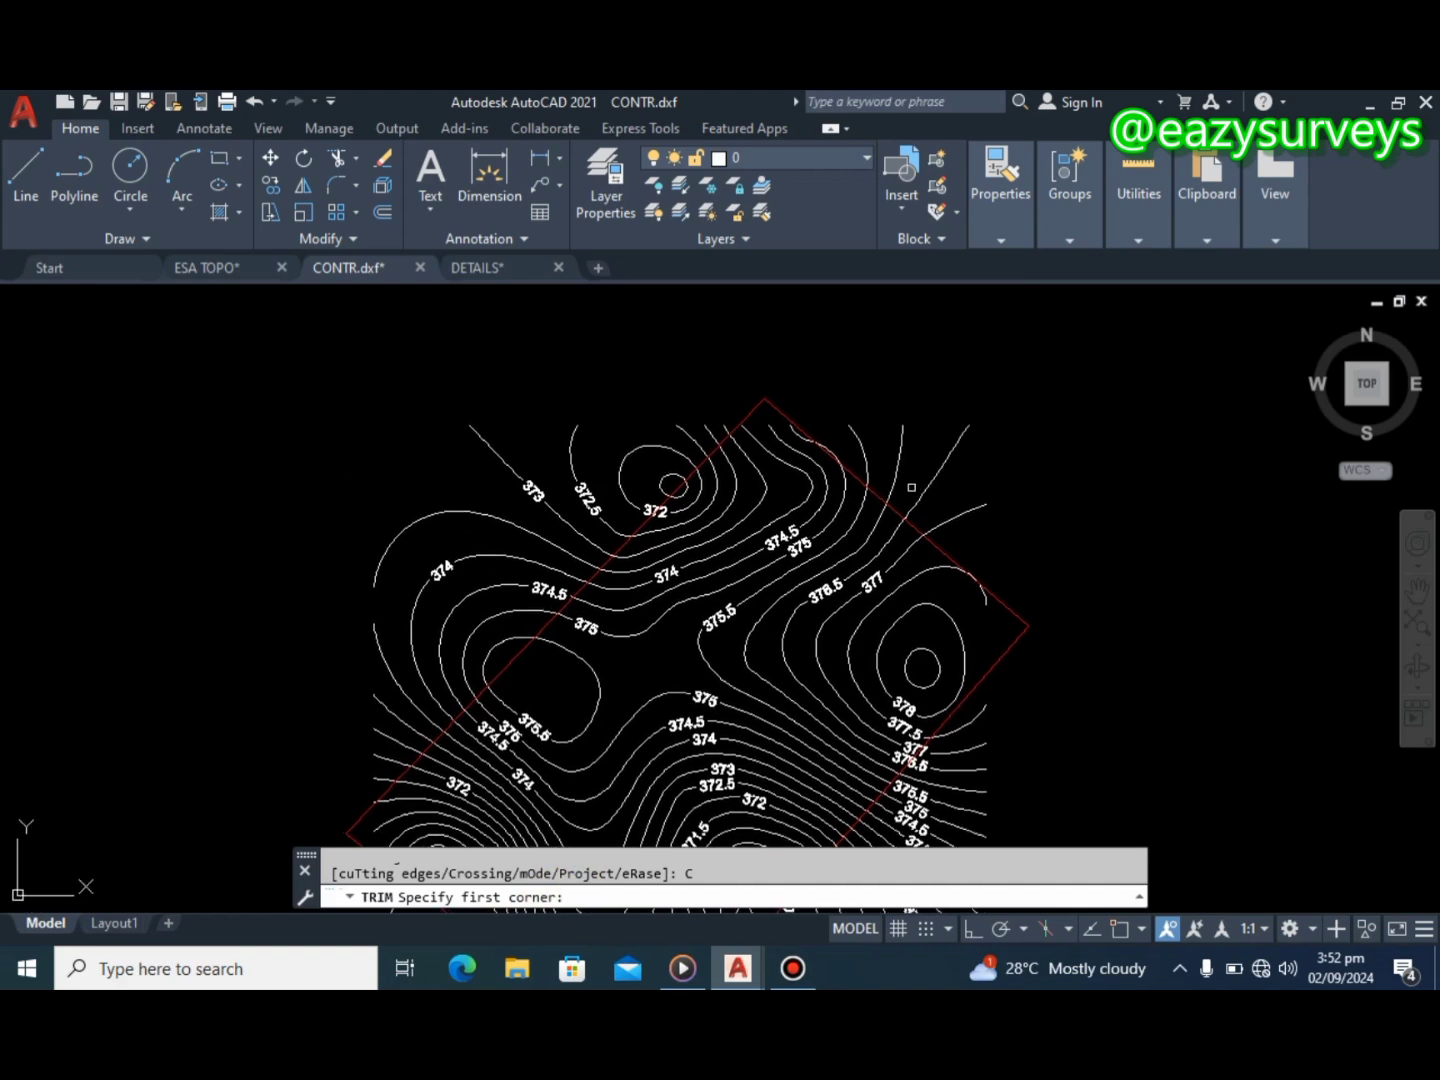
scroll(891, 510, down, 2)
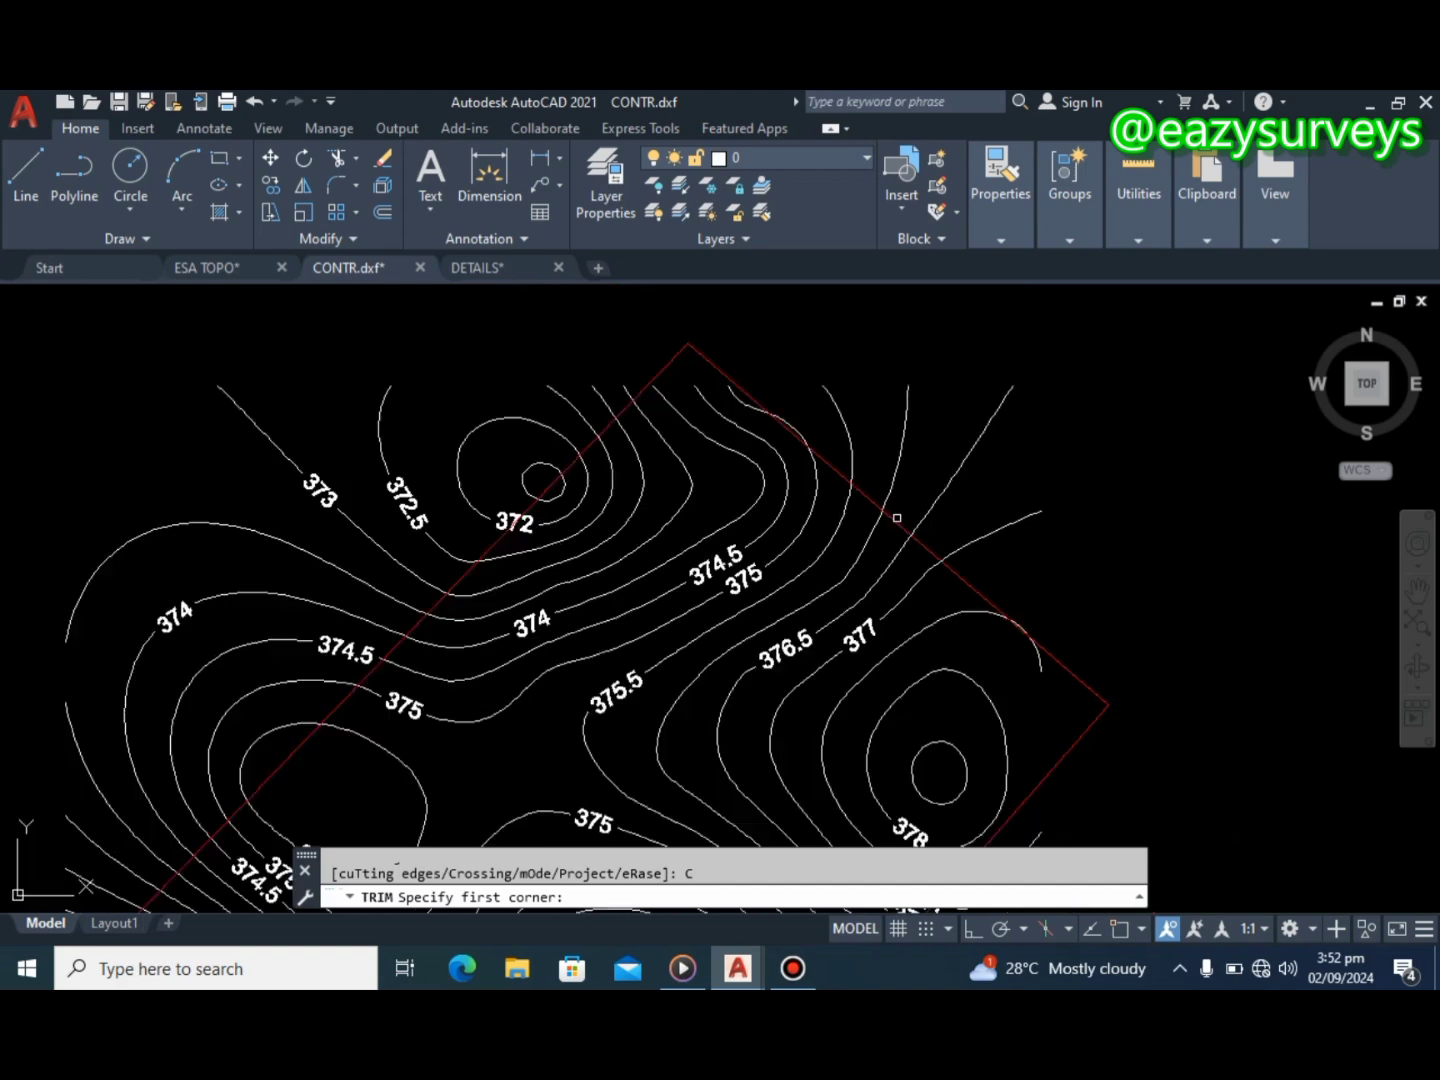
scroll(1005, 565, down, 2)
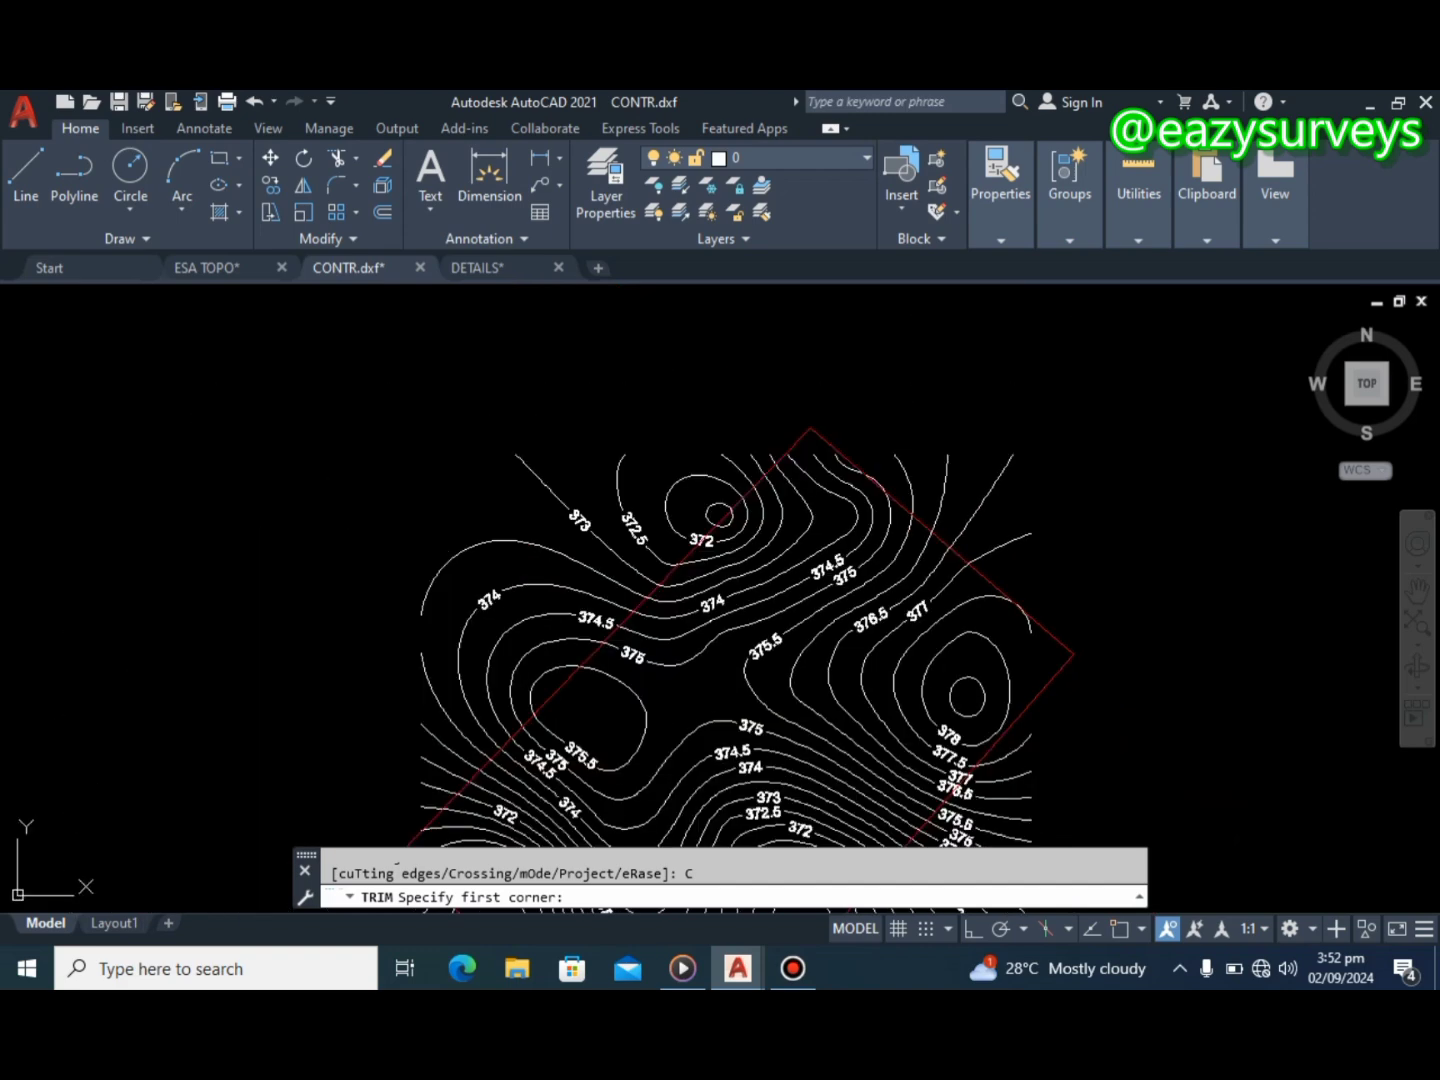
click(1021, 572)
click(1021, 503)
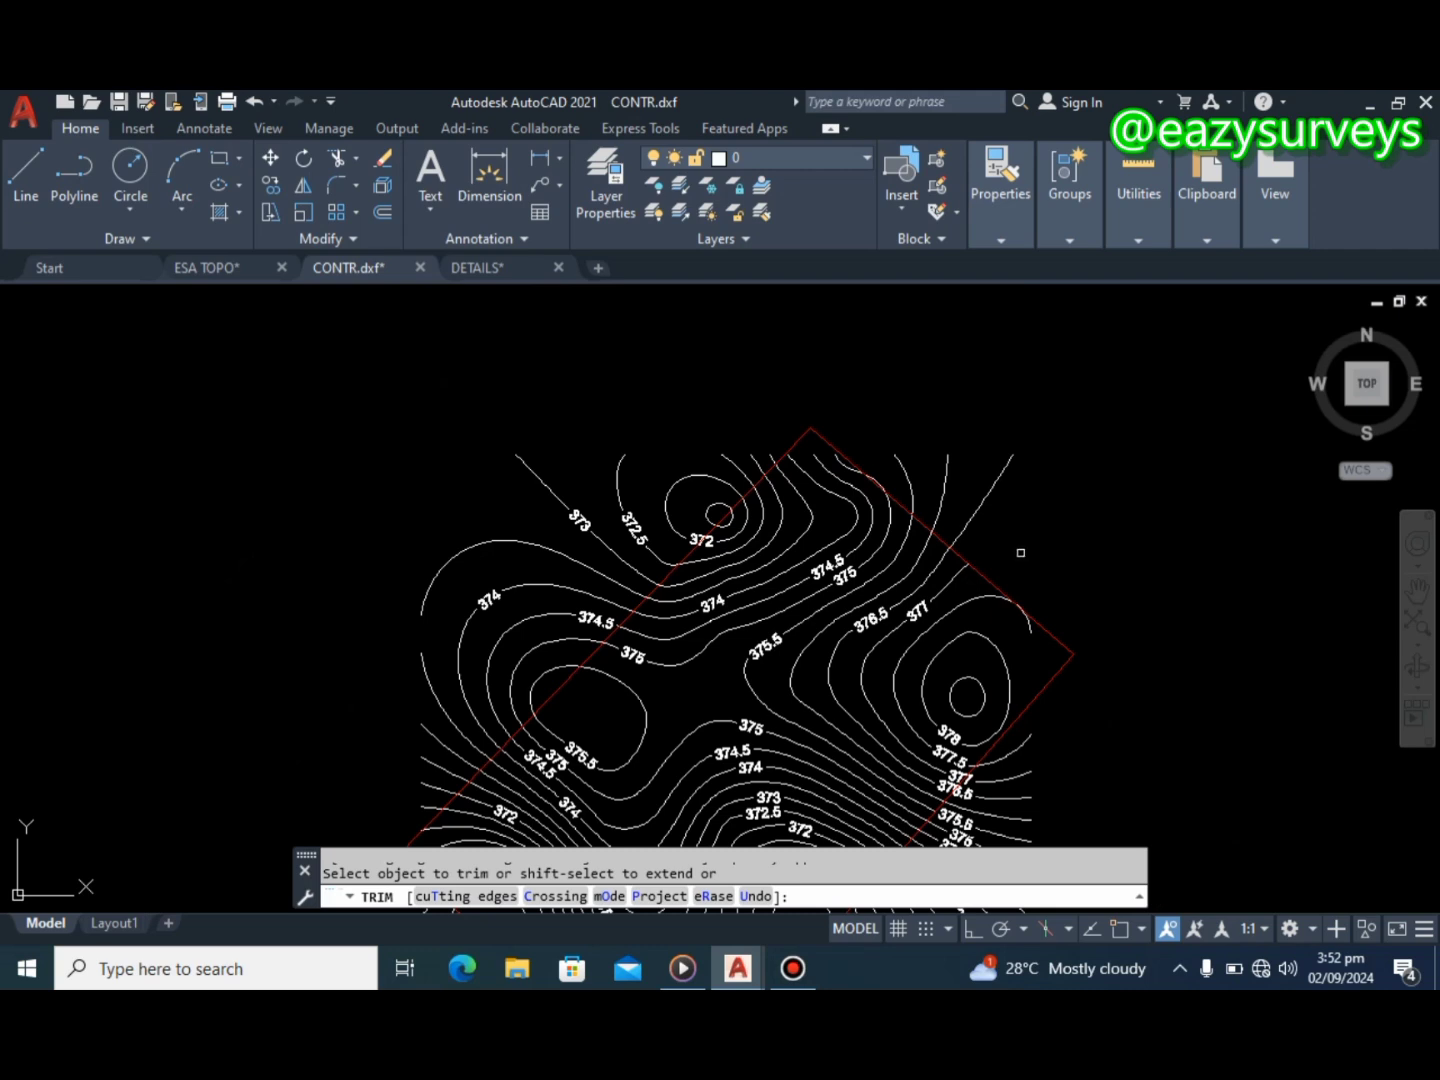
- Trim the other contour ends projecting beyond the northeast side with one fence line running parallel to the boundary
click(1020, 552)
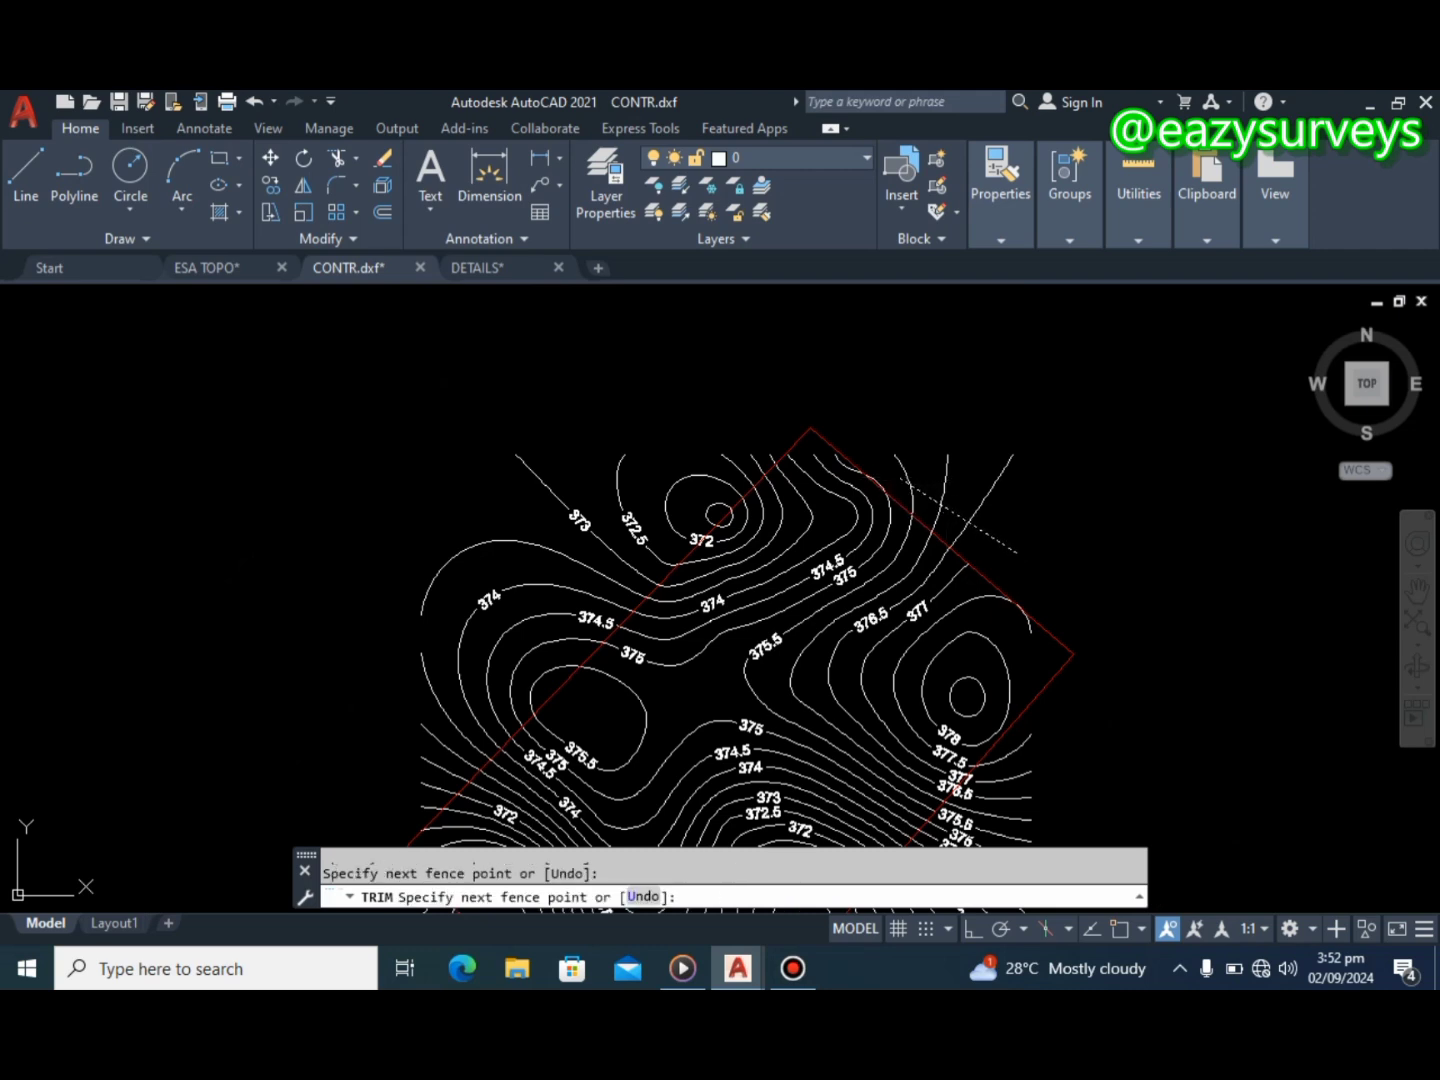
click(904, 478)
key(Return)
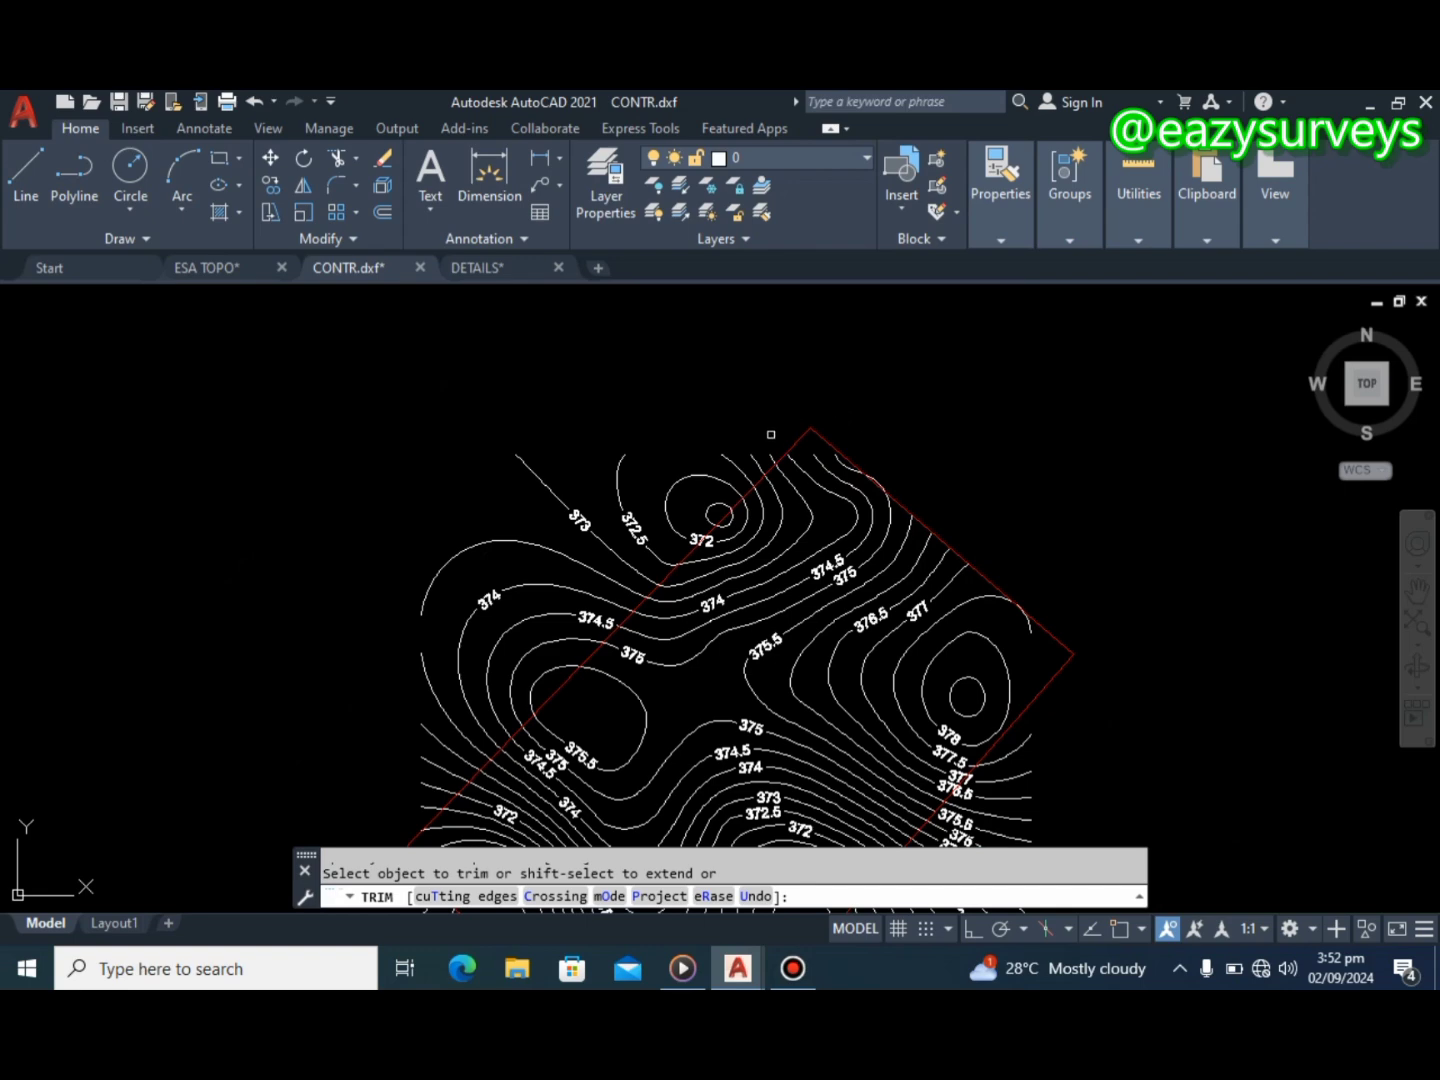
- Trim the contours outside the upper part of the northwest side with a fence drawn past the 372 loops
scroll(830, 401, up, 4)
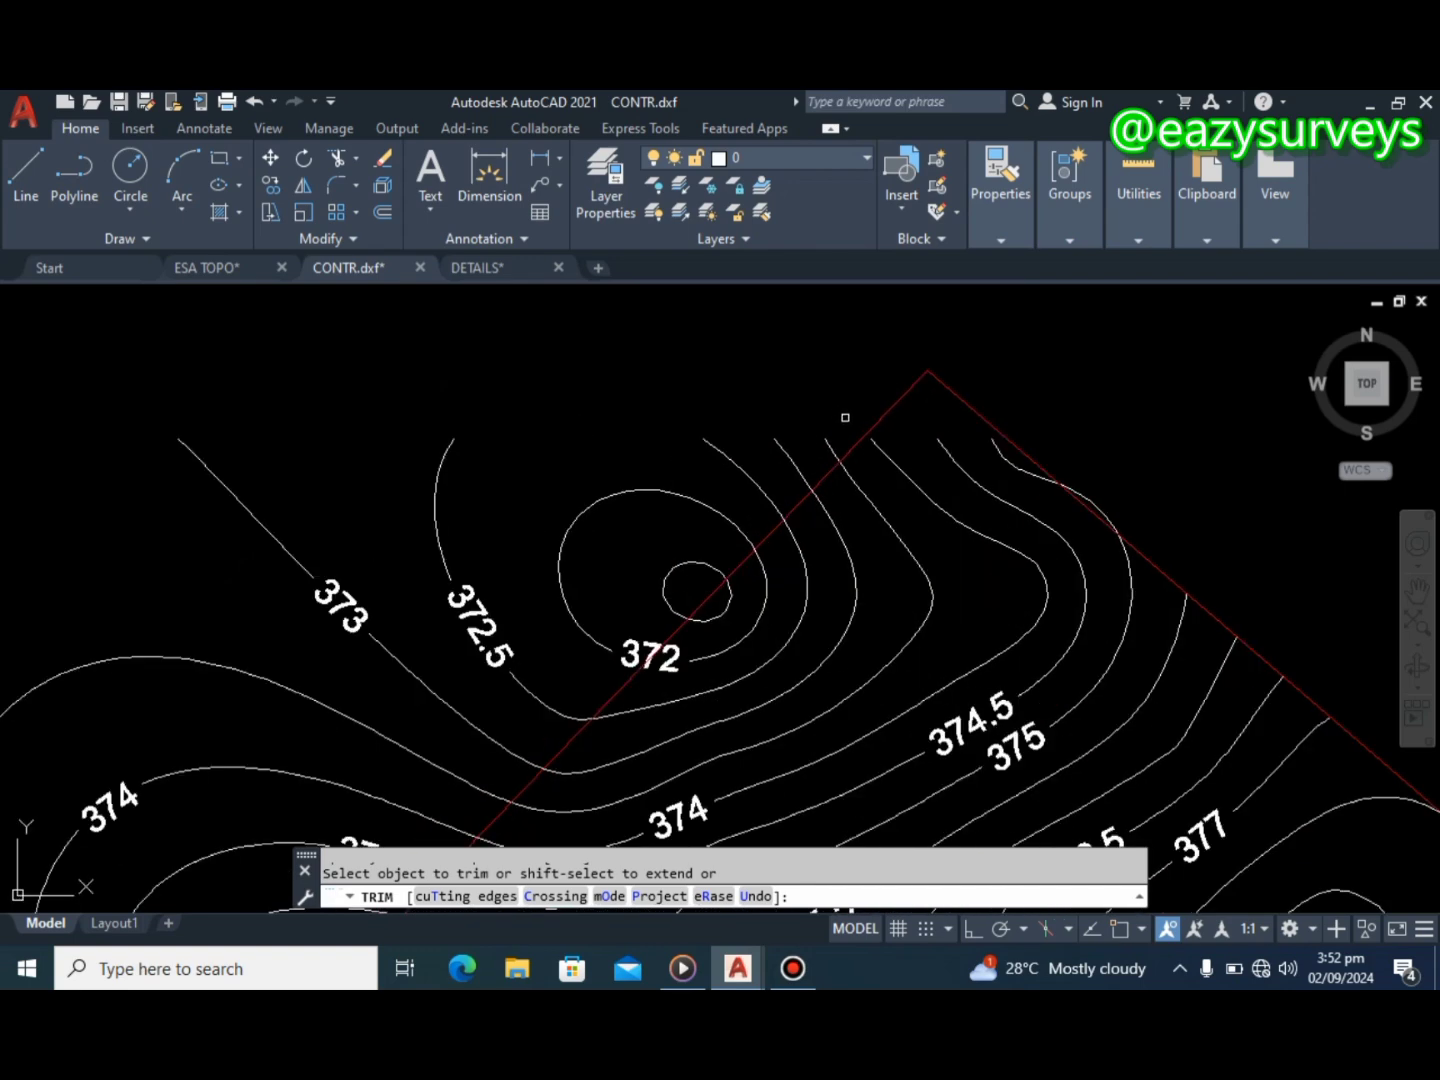
click(845, 417)
middle_drag(659, 595, 761, 452)
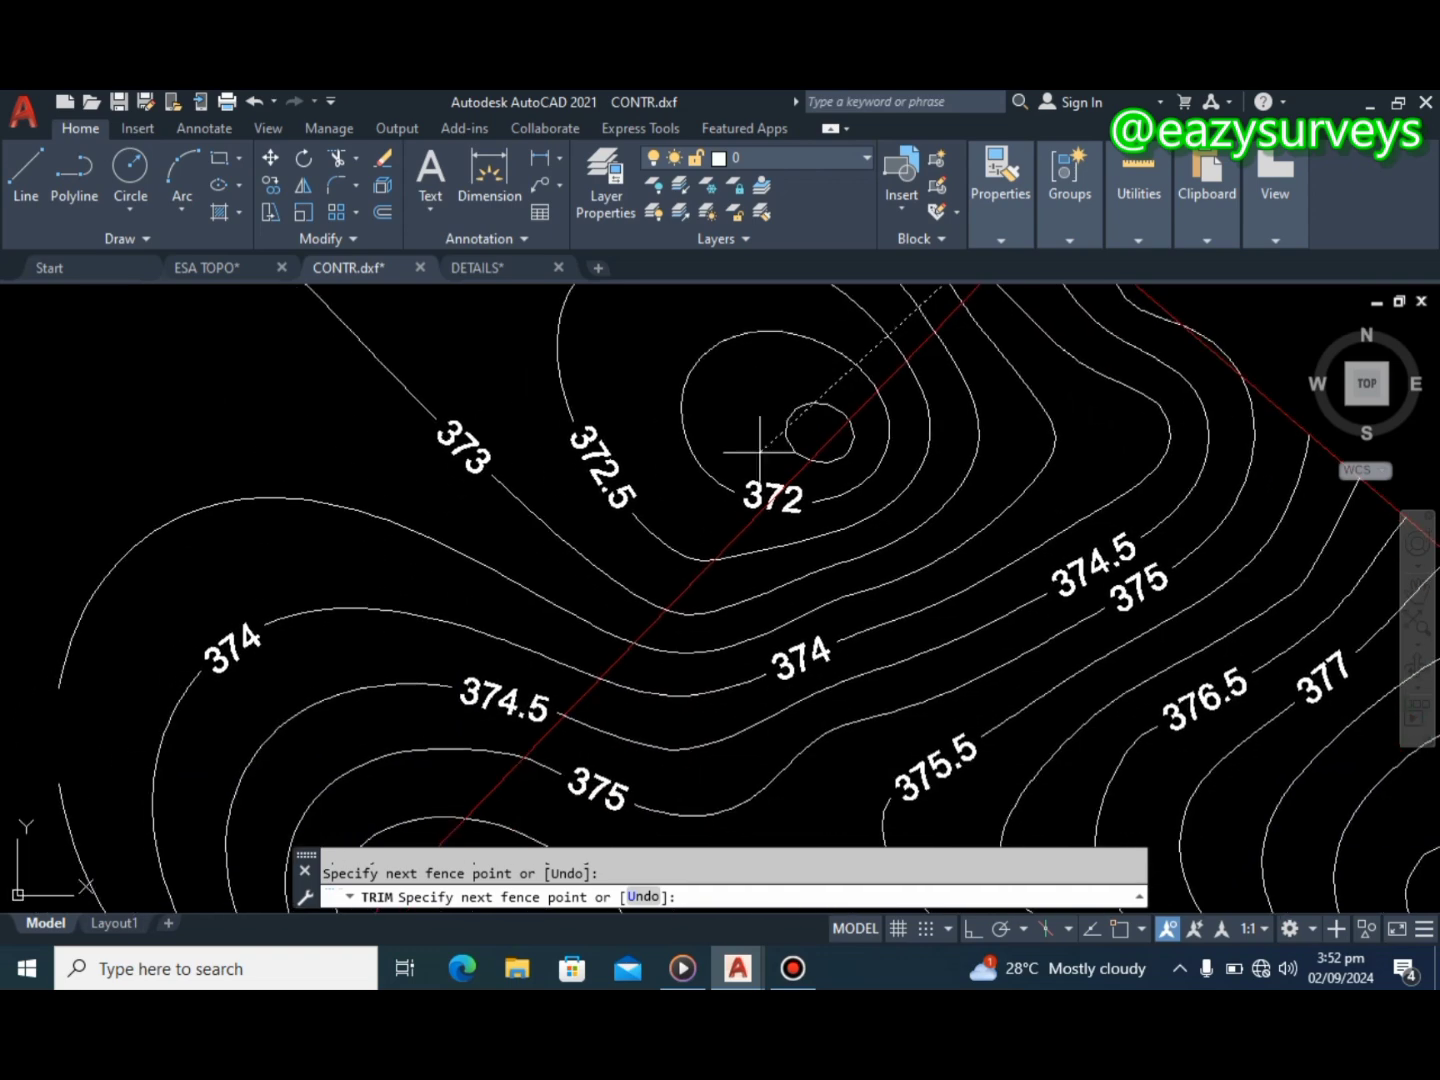
click(538, 654)
key(Return)
- Trim the contours outside the lower part of the northwest side with a fence from the 374.5 label toward the west corner
scroll(538, 651, down, 5)
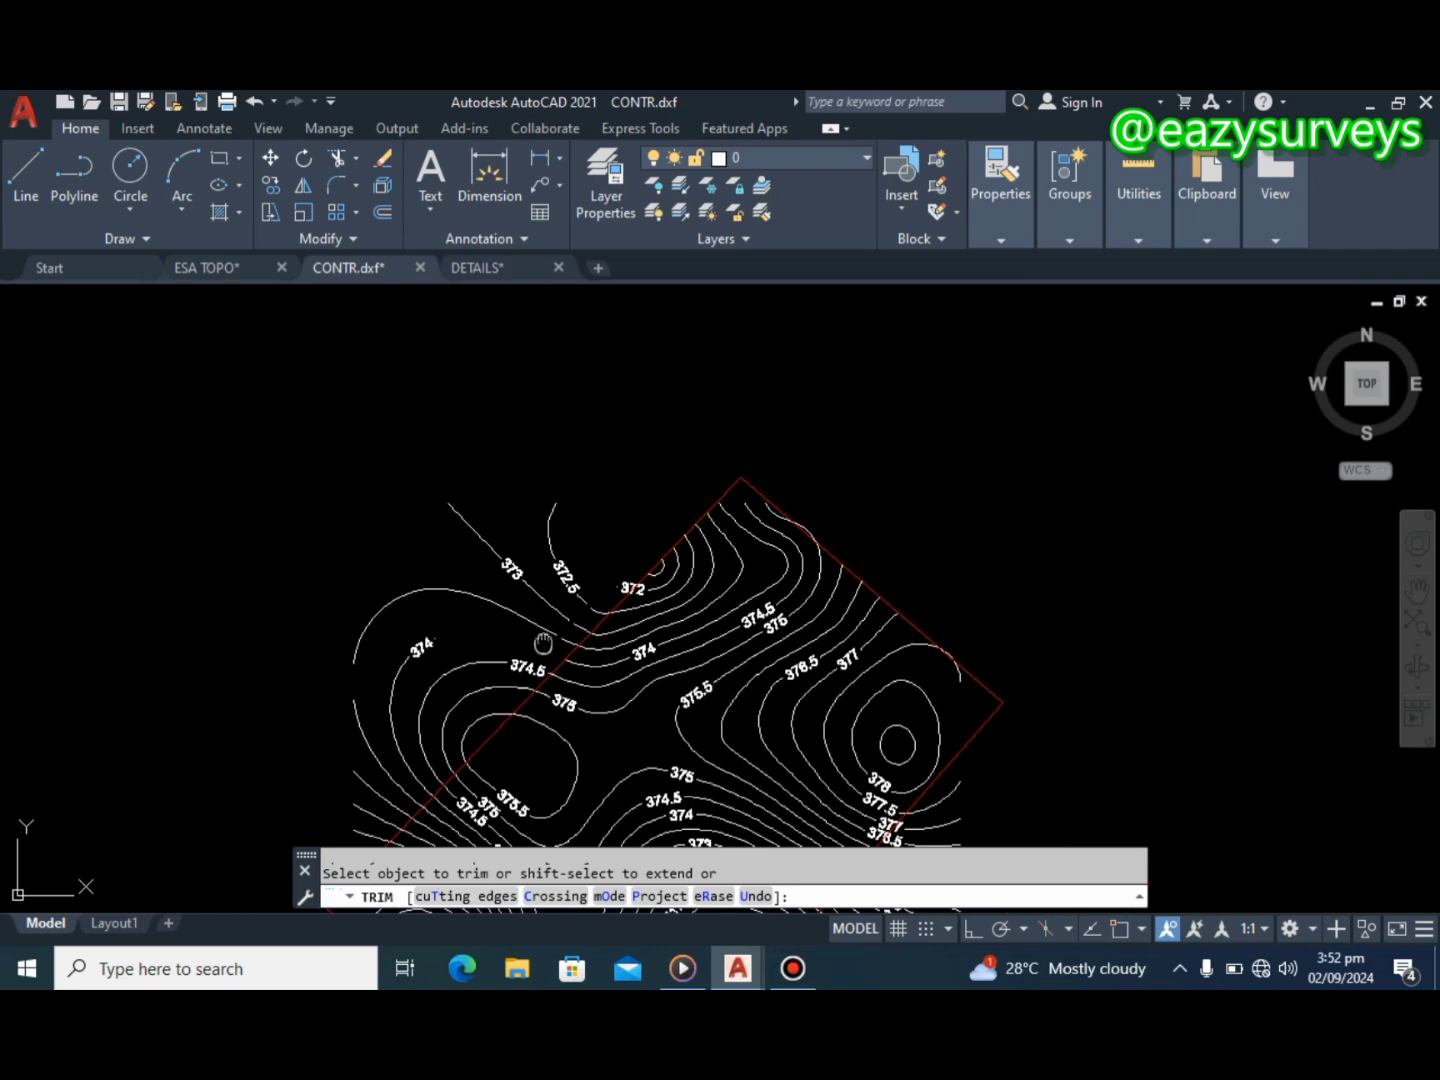
scroll(689, 544, up, 2)
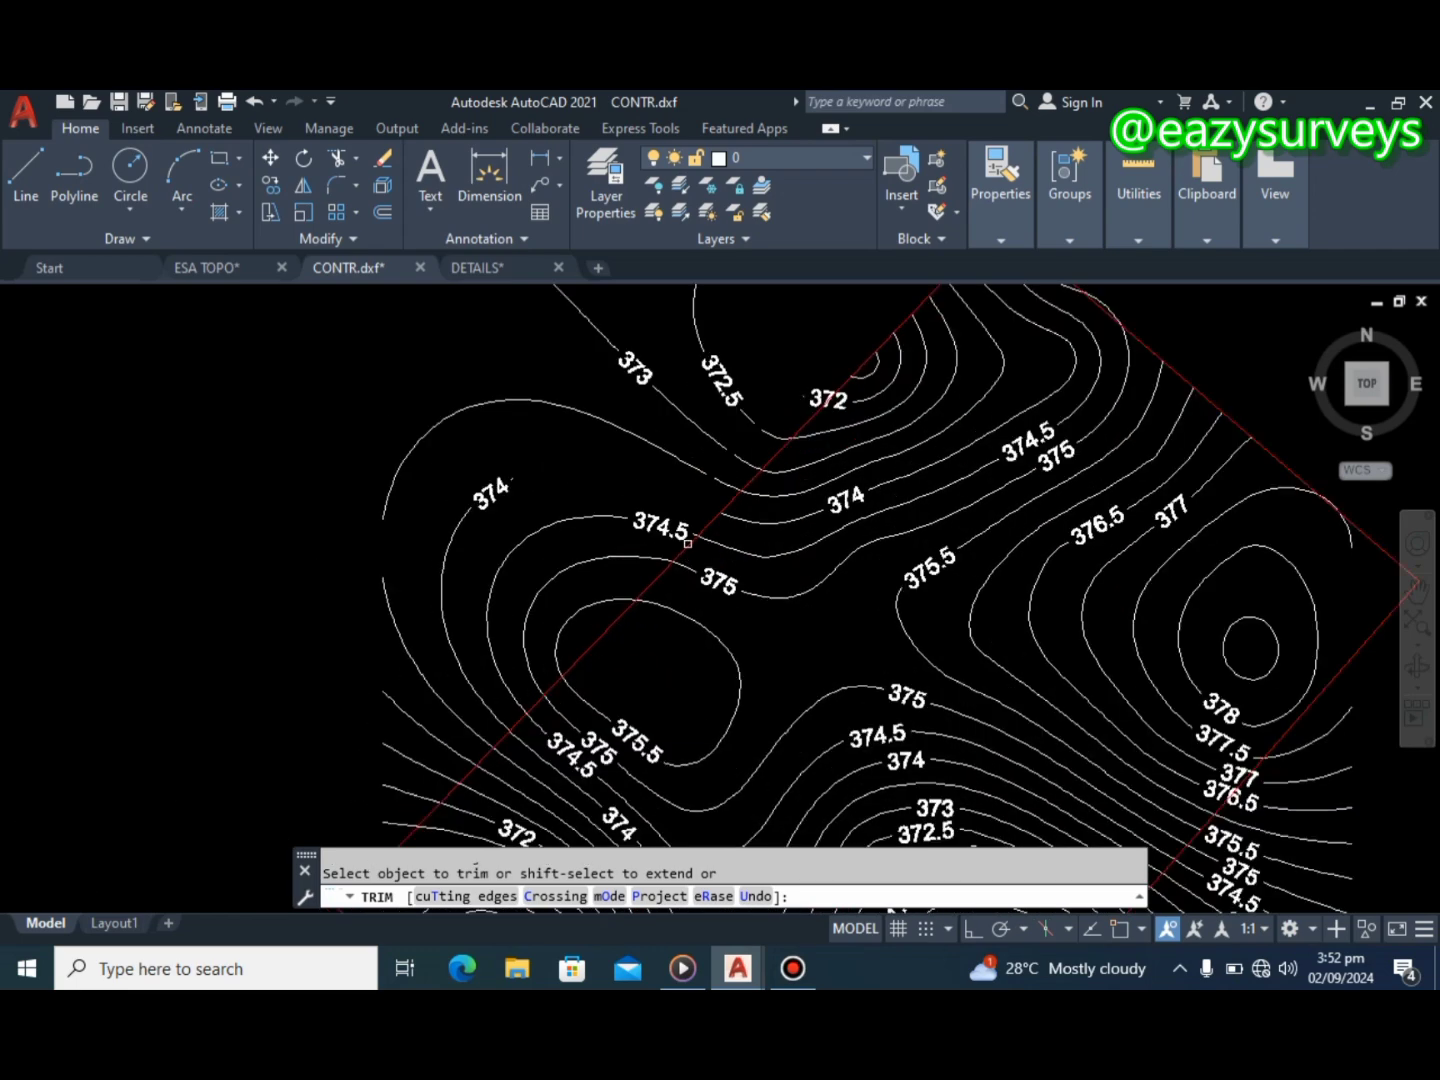
middle_drag(696, 530, 733, 454)
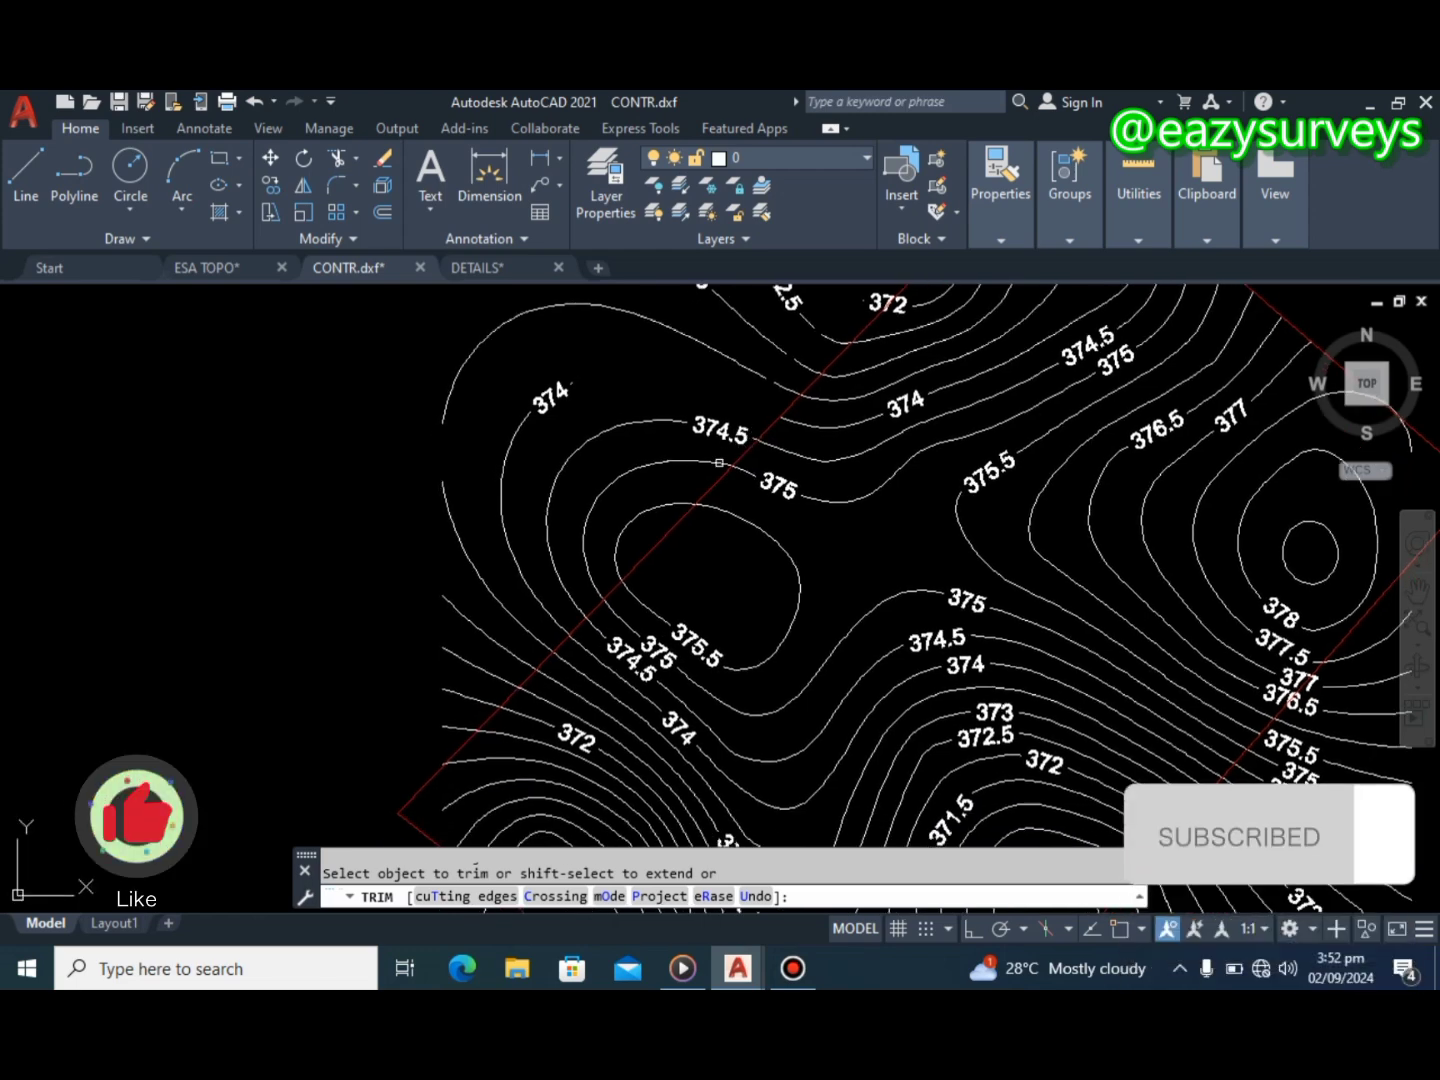
click(732, 455)
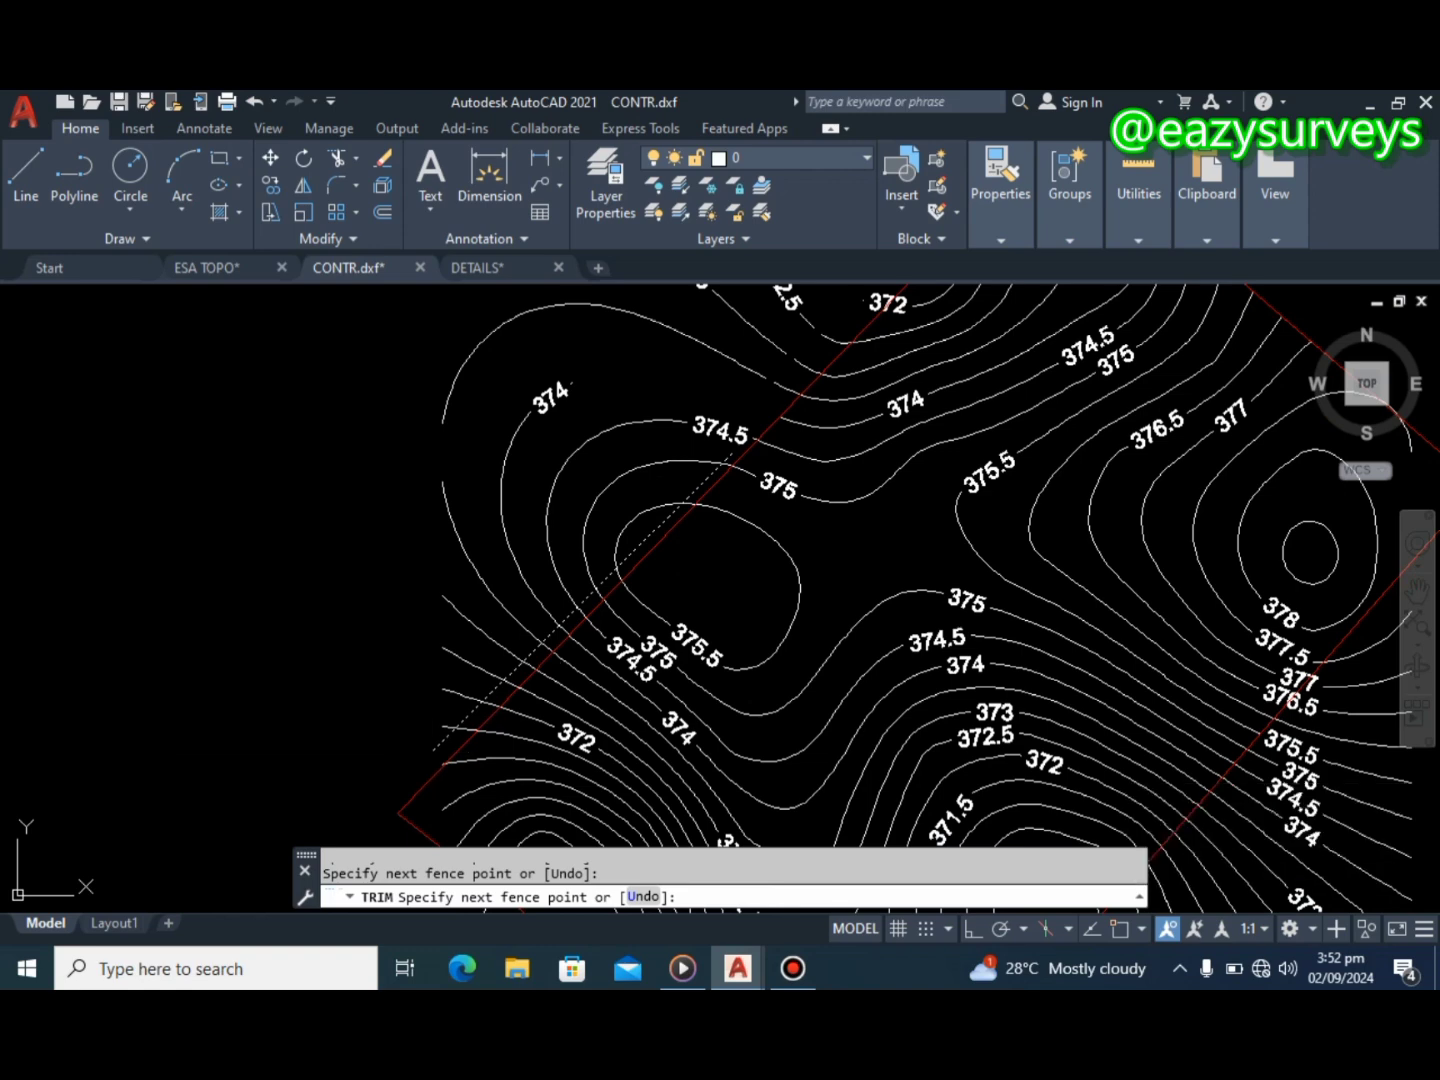
click(433, 748)
key(Return)
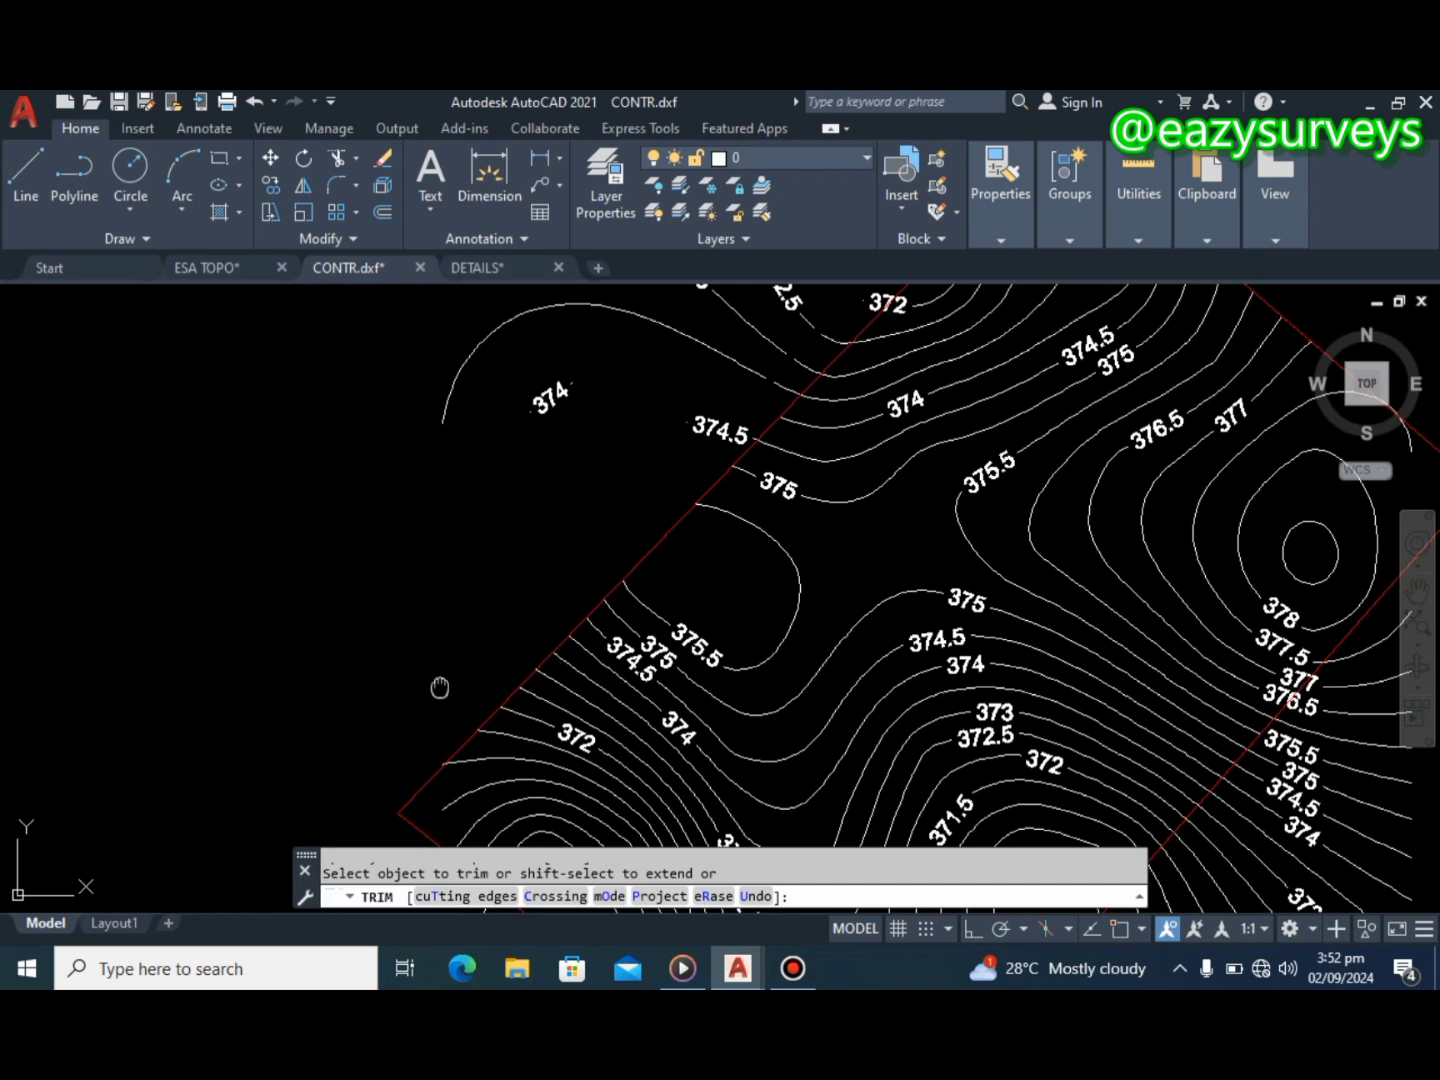
- Trim the leftover contour stubs outside the middle of the northwest side with a short fence between the 372 and 374.5 labels
middle_drag(439, 688, 428, 781)
scroll(429, 784, down, 2)
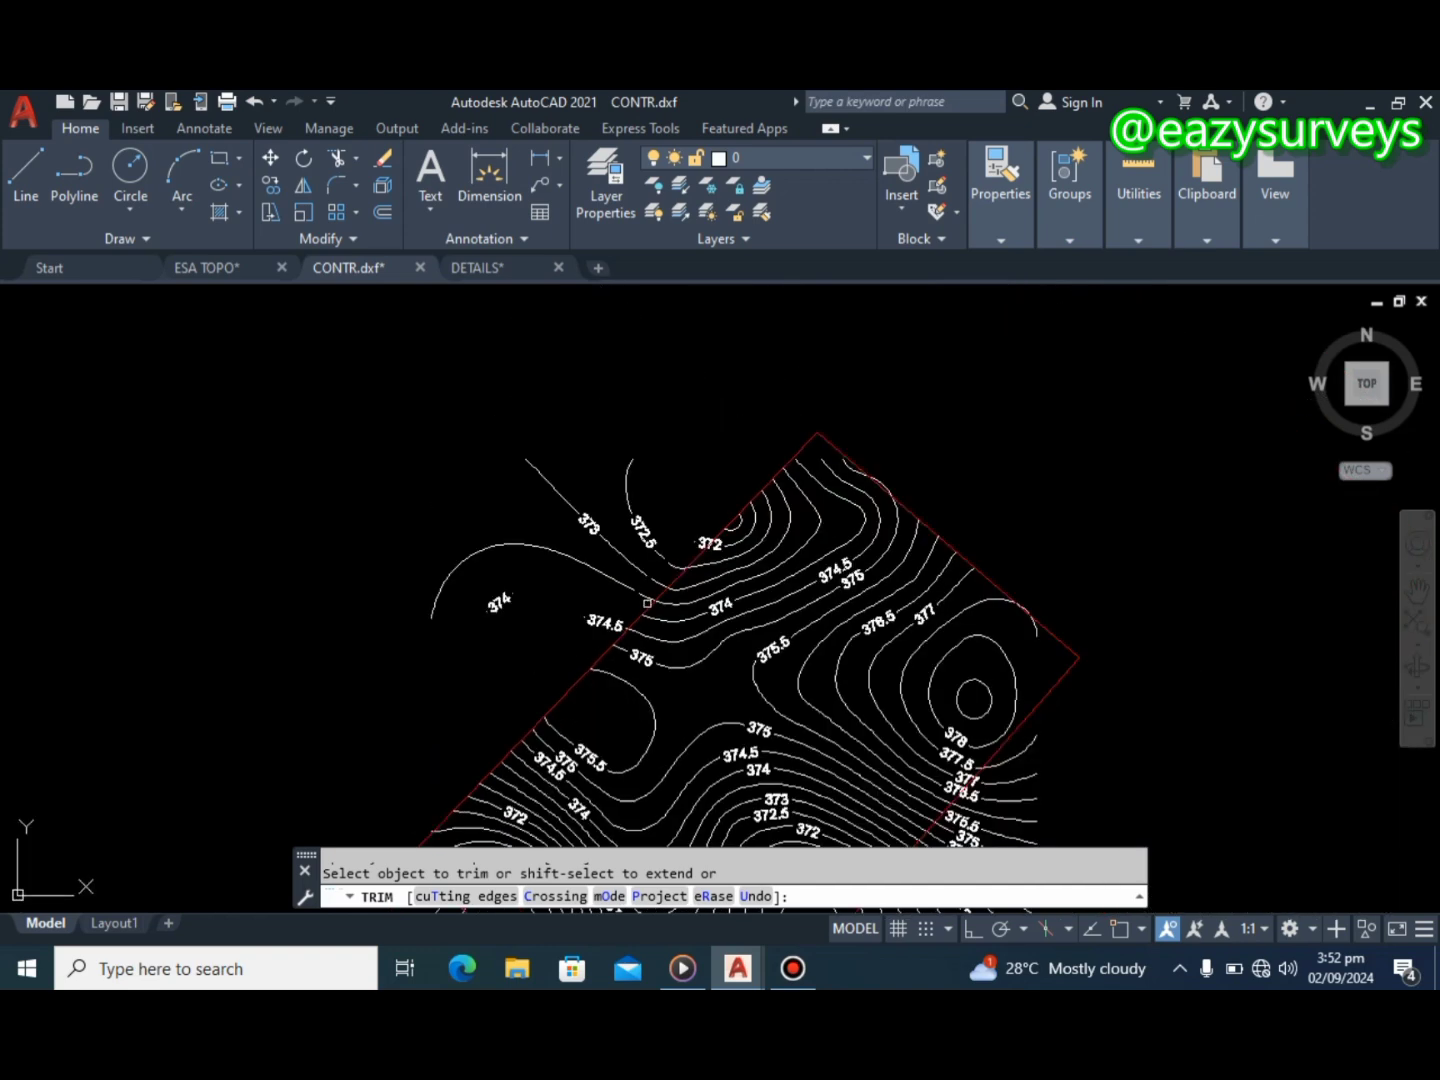
scroll(650, 599, up, 2)
scroll(707, 545, up, 2)
click(712, 526)
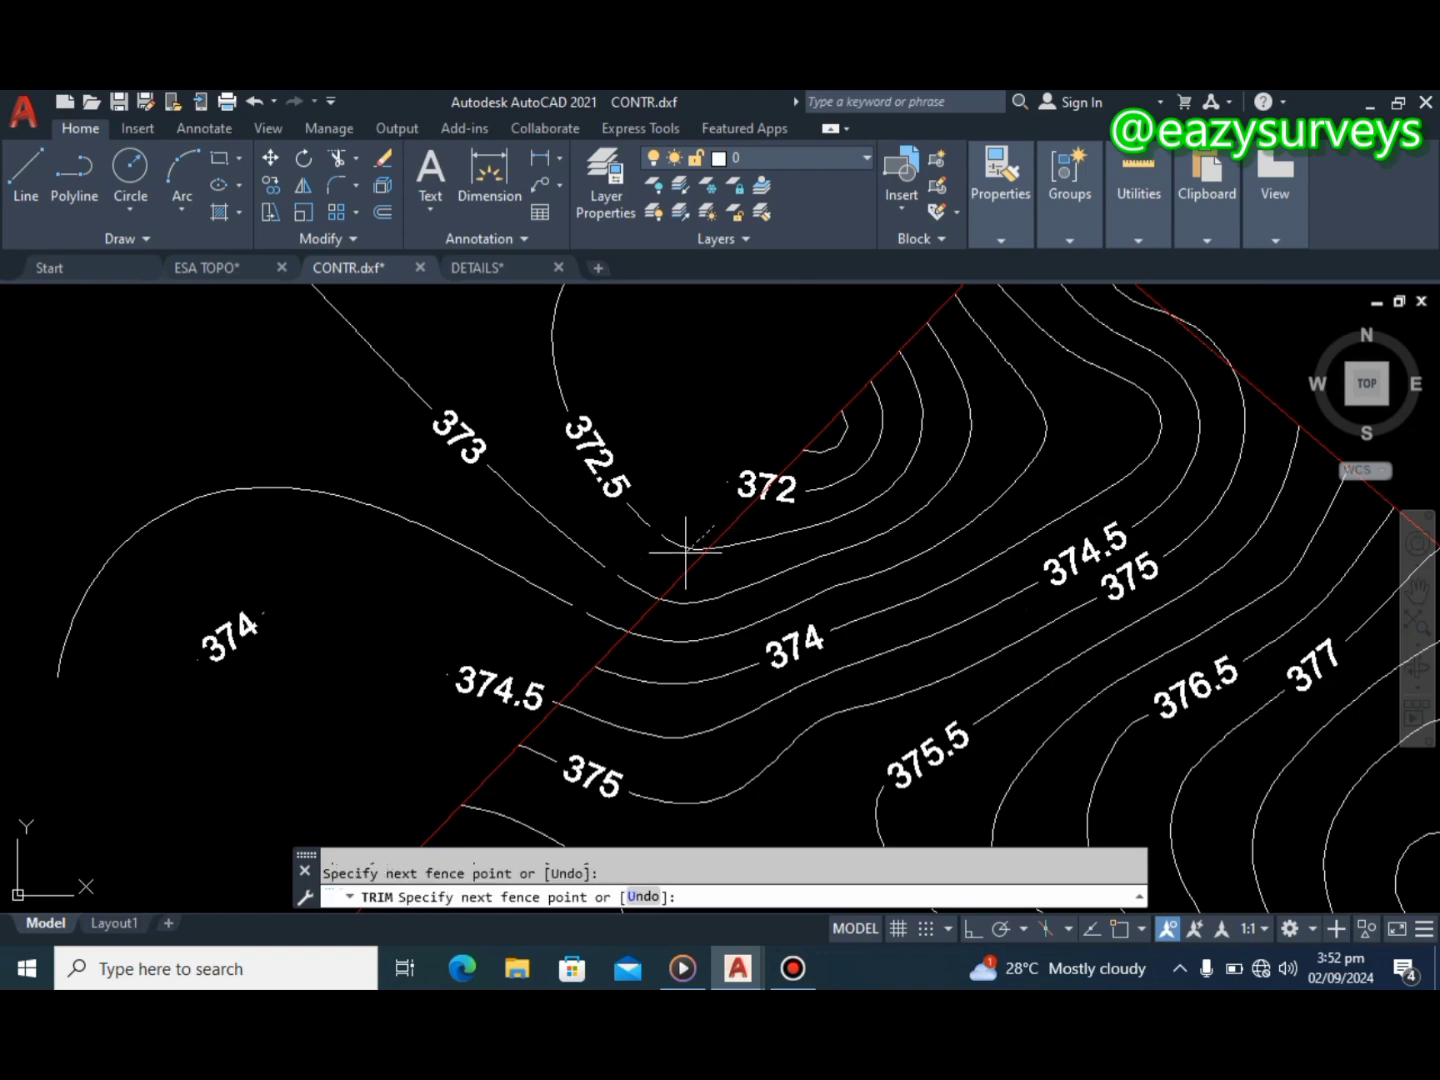
click(597, 644)
key(Return)
- Trim the contours outside the western part of the southwest side with a fence running parallel to it past the west corner
scroll(548, 530, down, 5)
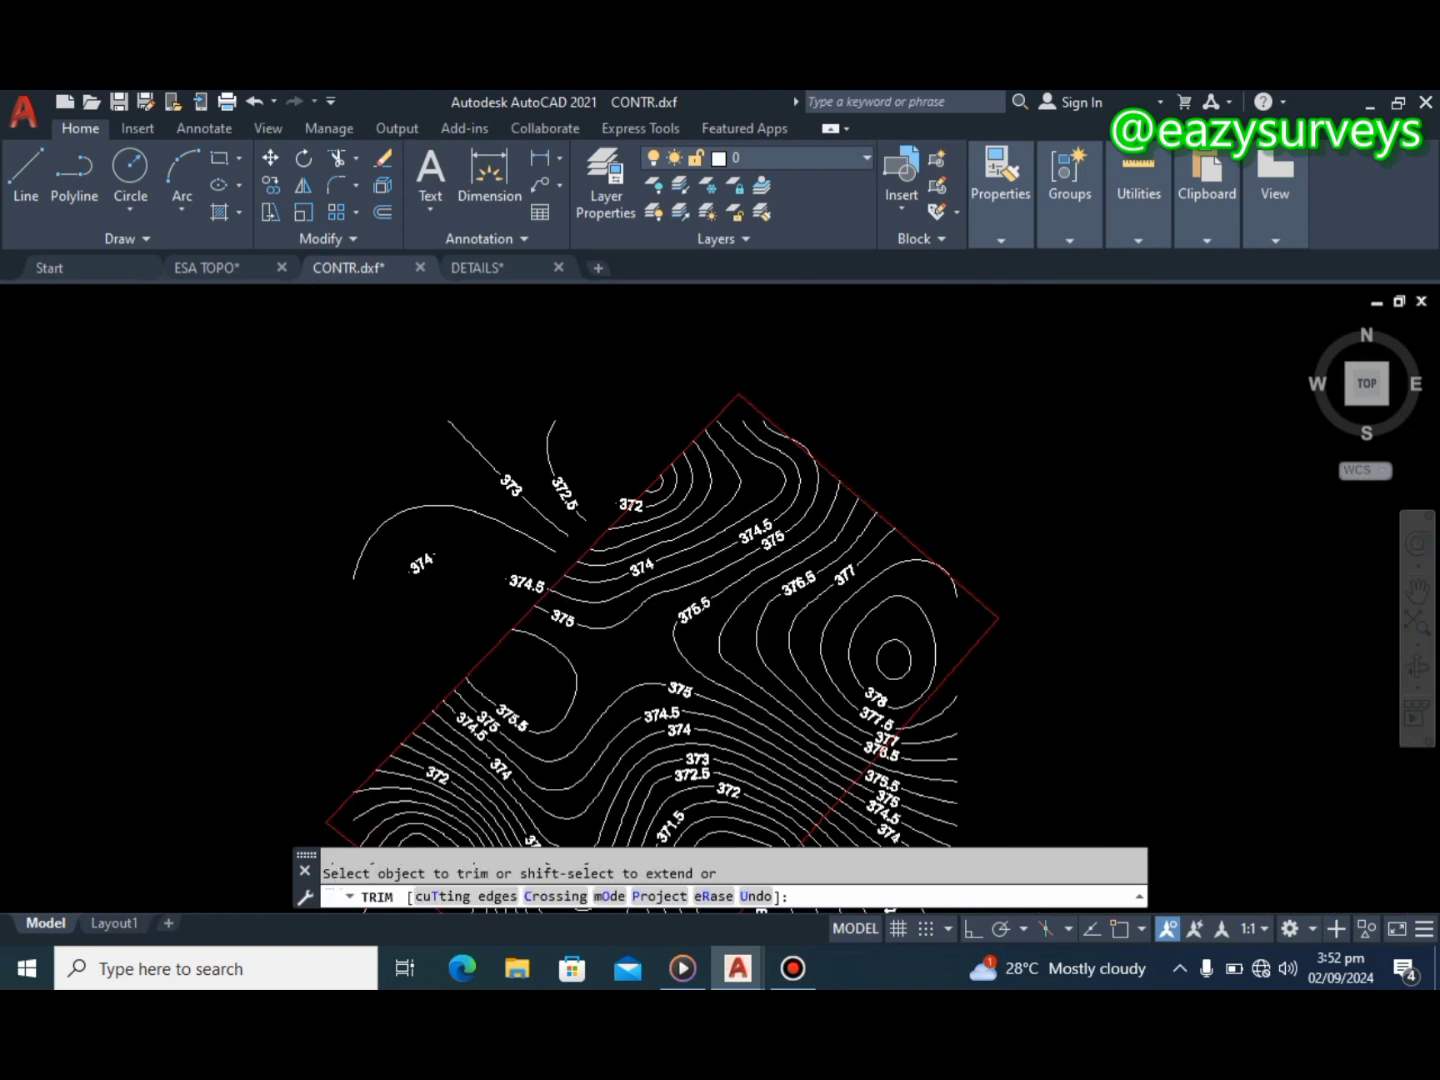
scroll(501, 711, up, 4)
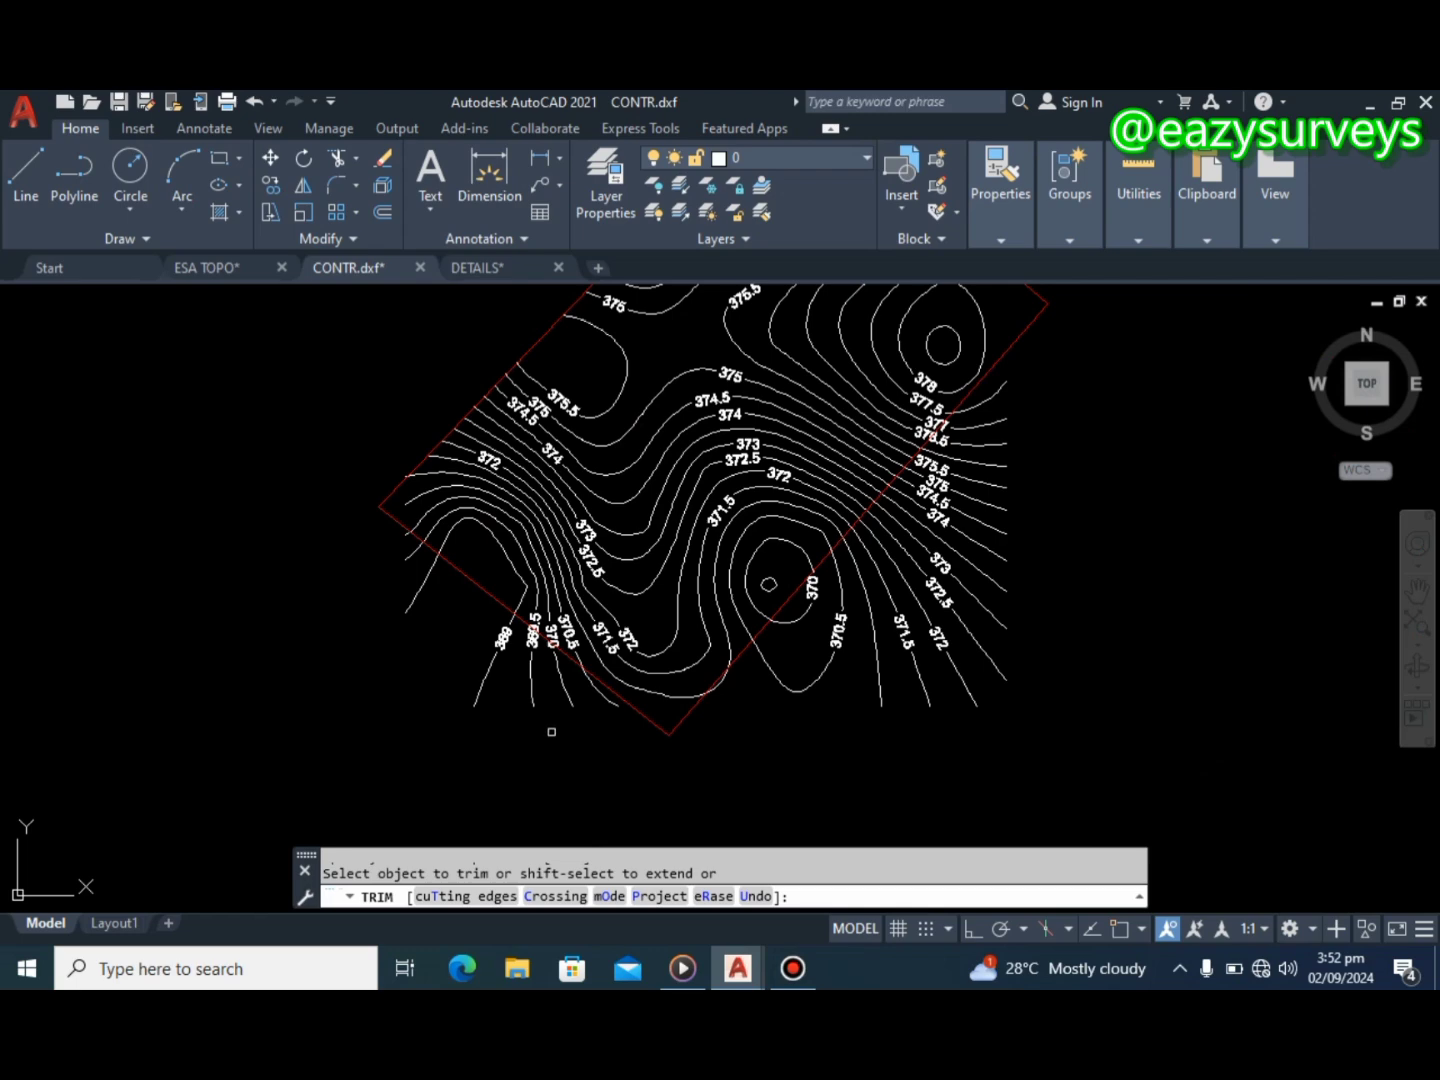
scroll(551, 732, up, 2)
click(613, 690)
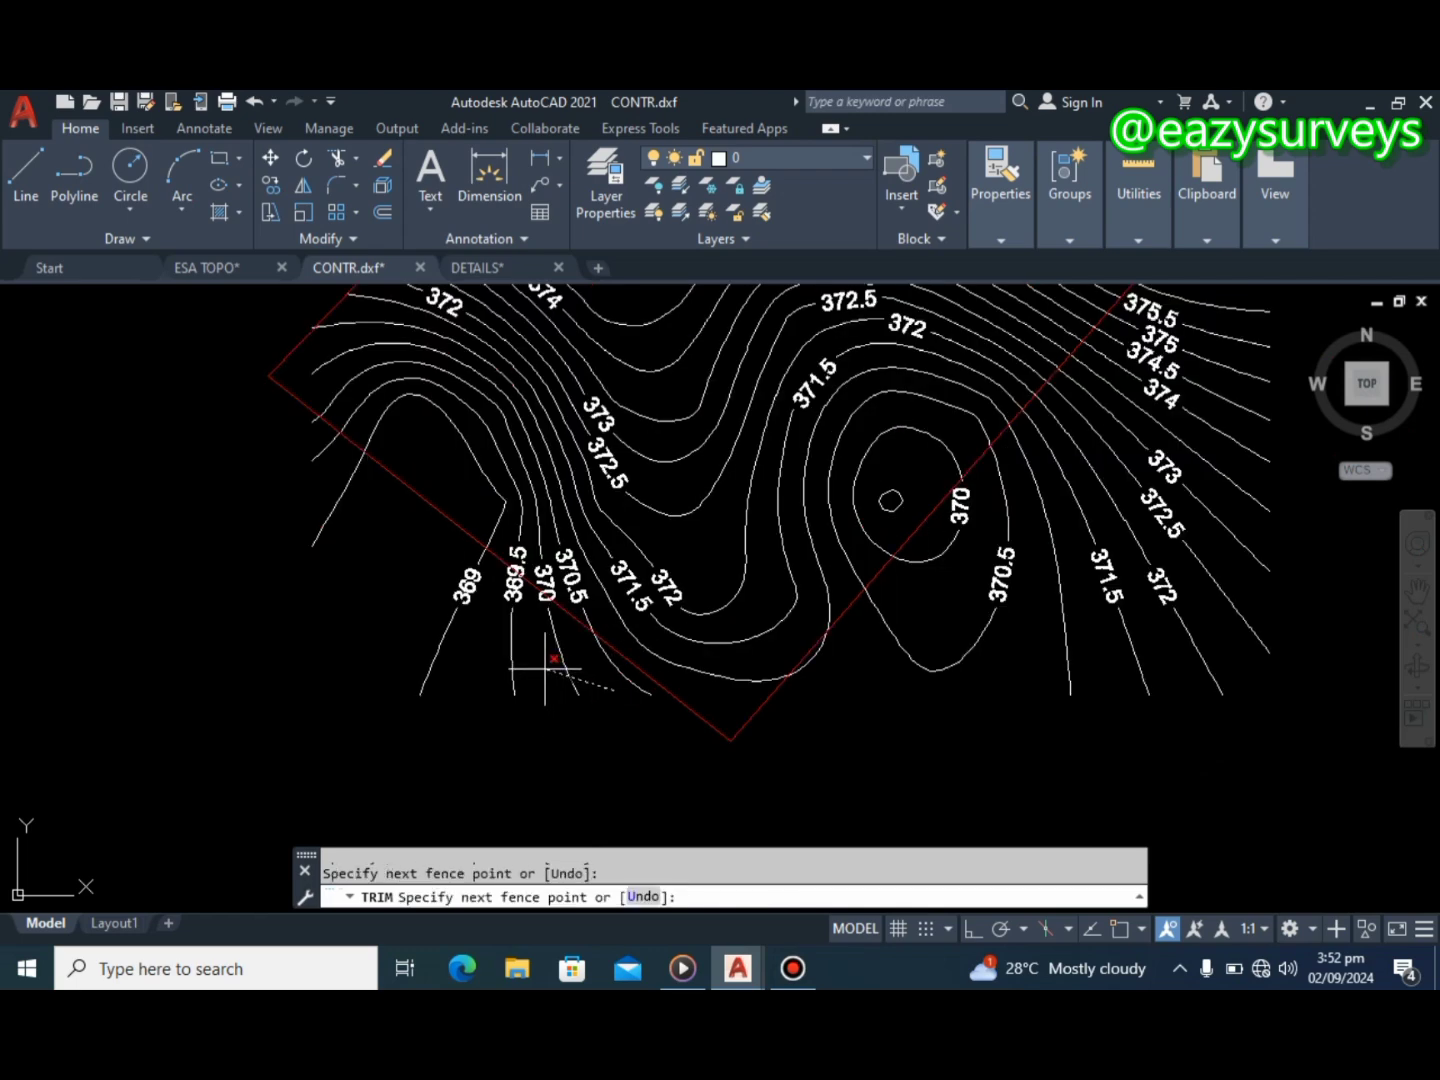
key(Escape)
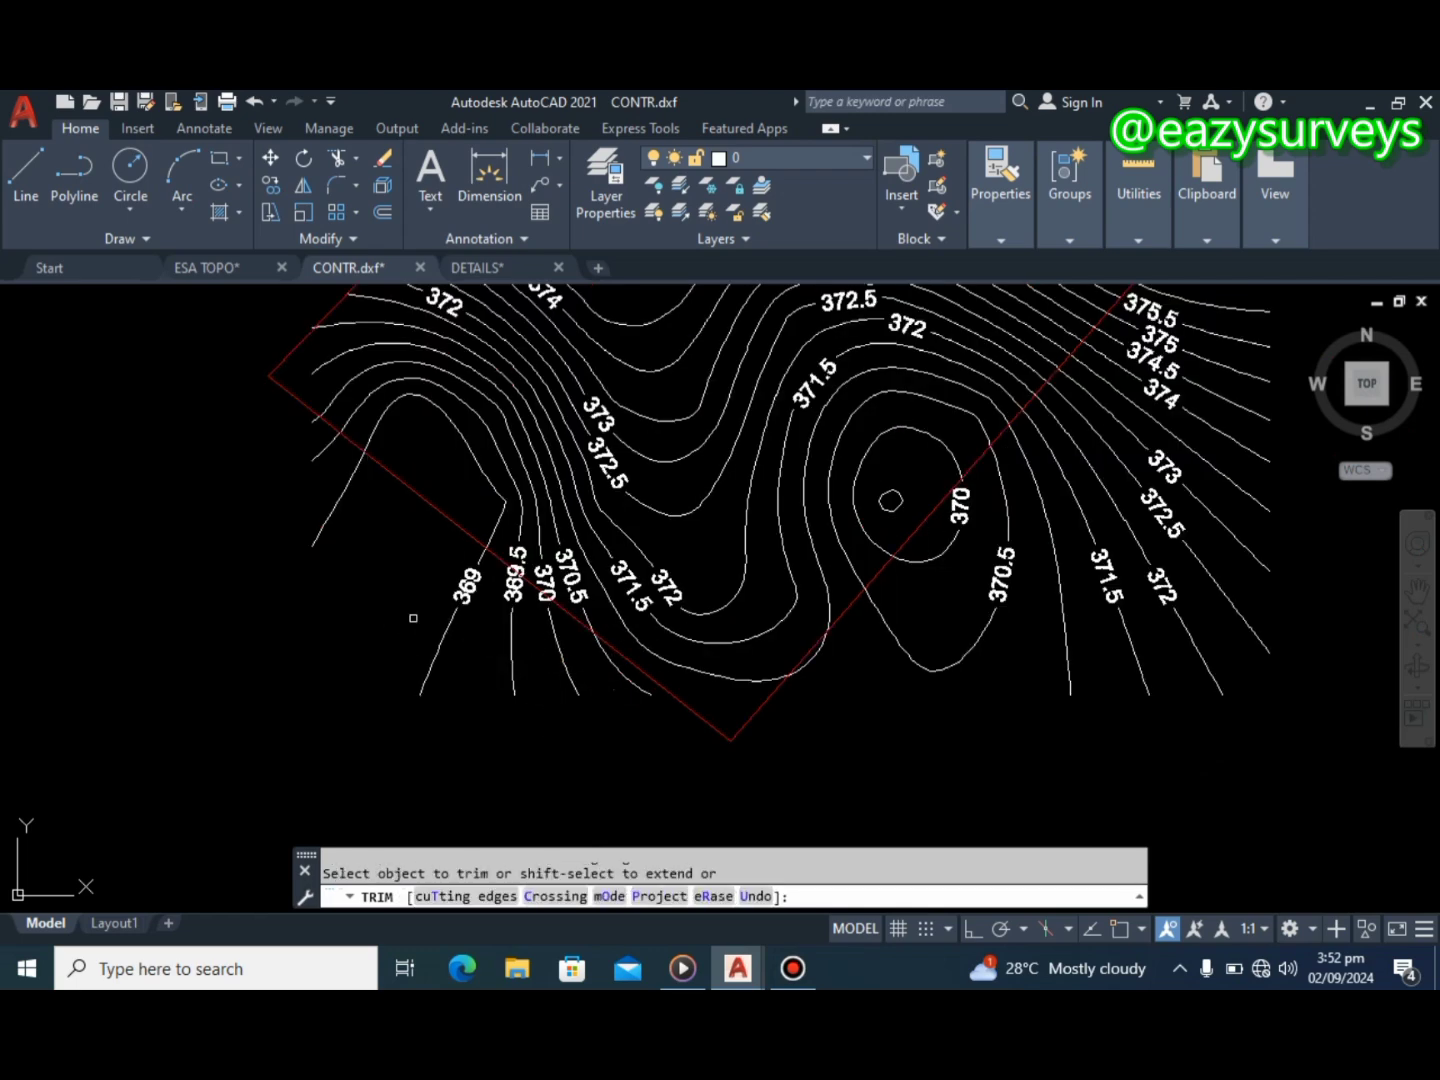
click(433, 542)
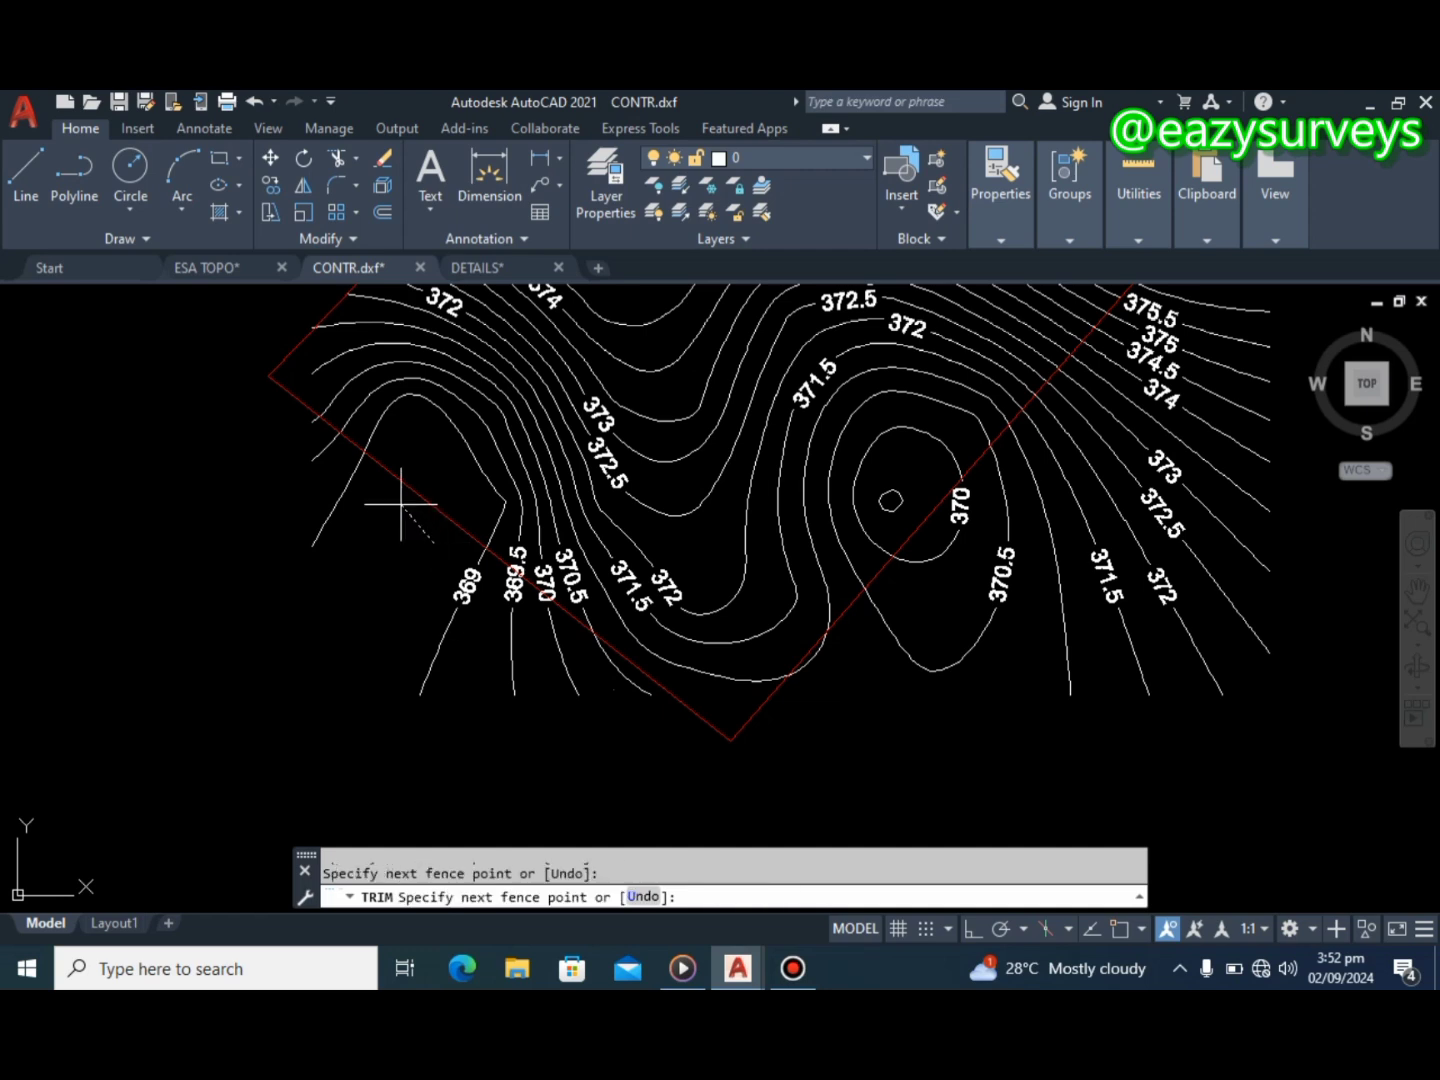
click(306, 412)
key(Return)
- Trim the end of the 370.5 contour projecting beyond the southwest side with a short freehand fence
scroll(514, 616, up, 2)
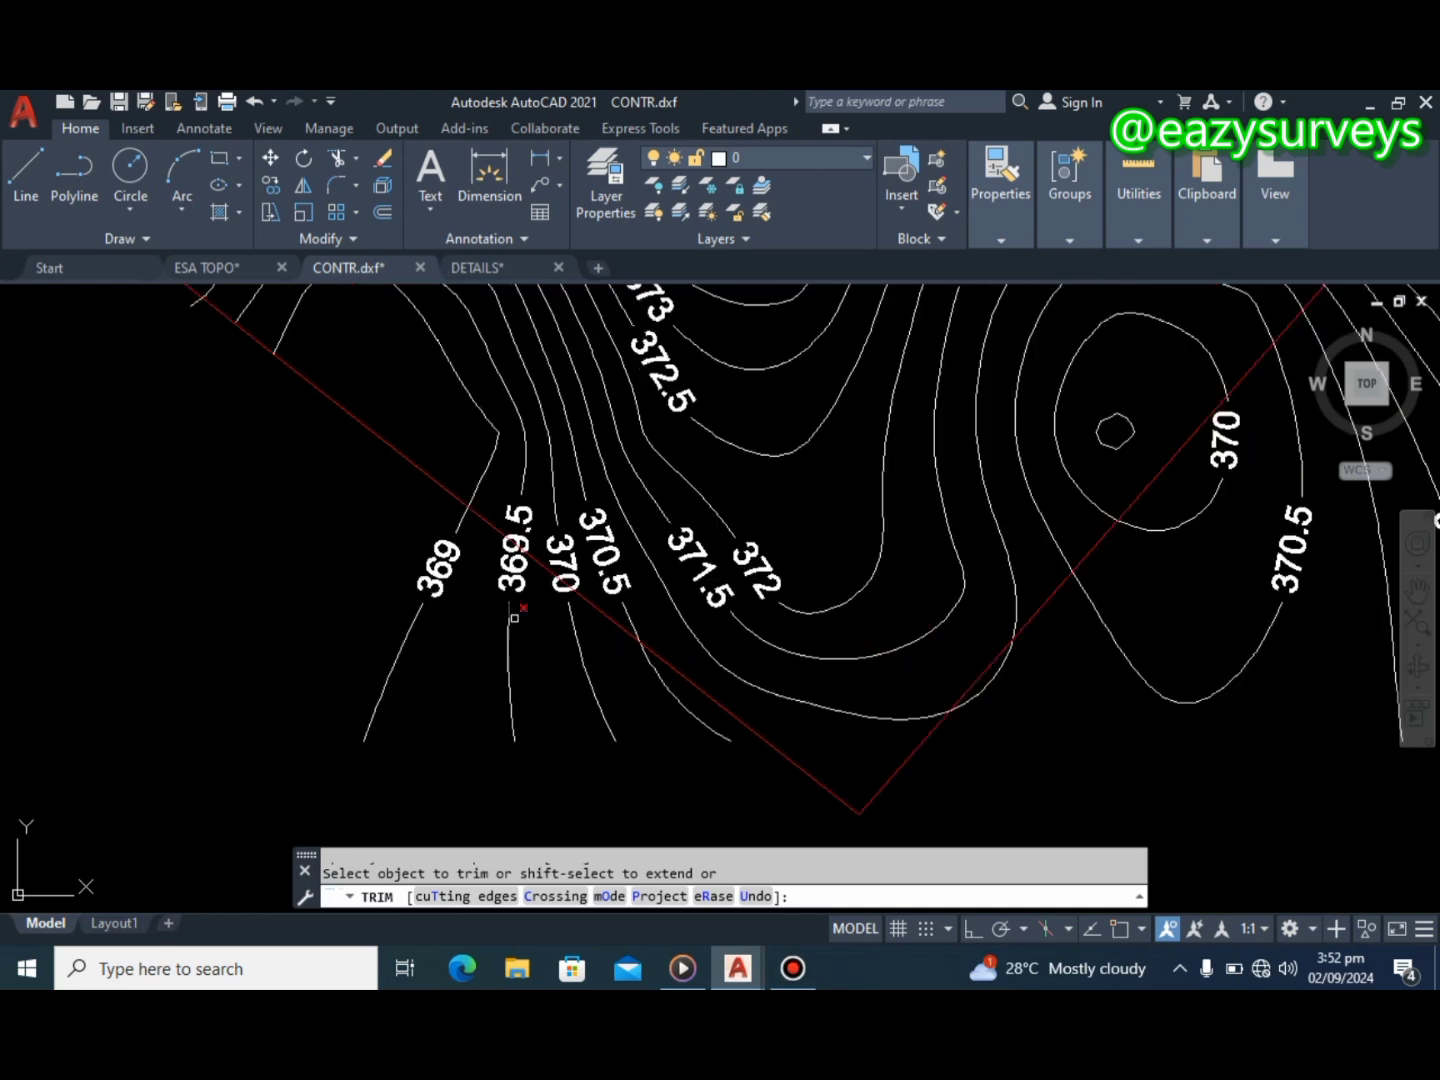
scroll(682, 680, up, 2)
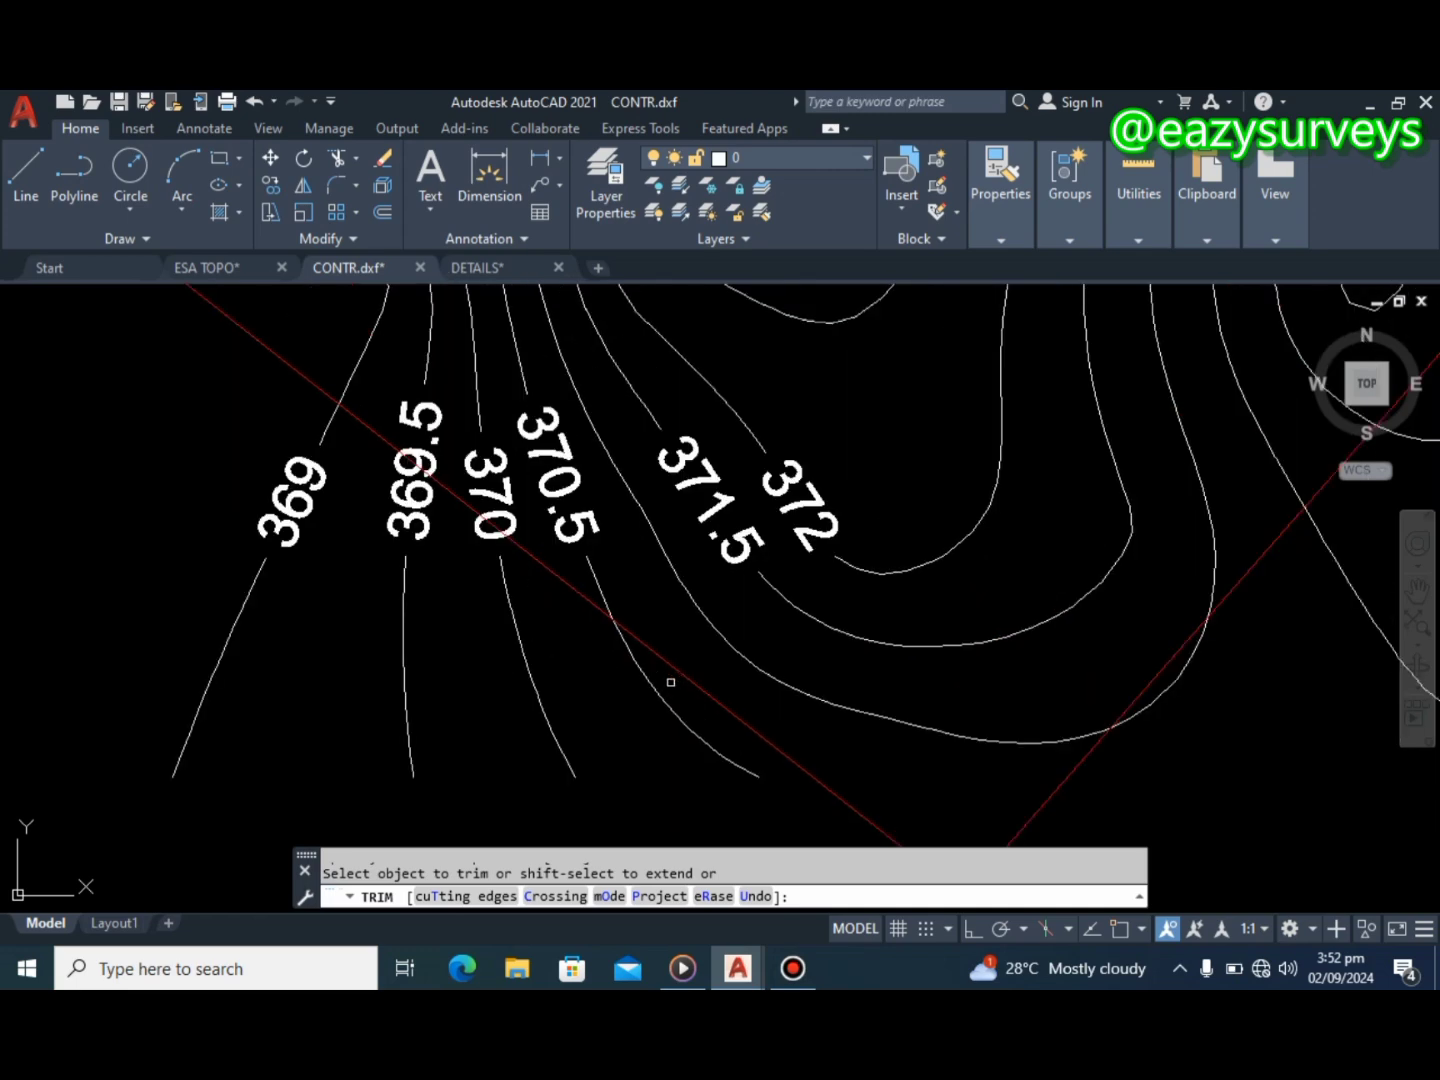
mouse_move(671, 681)
mouse_down()
mouse_move(563, 659)
mouse_move(541, 662)
mouse_move(544, 677)
mouse_up()
scroll(859, 605, down, 2)
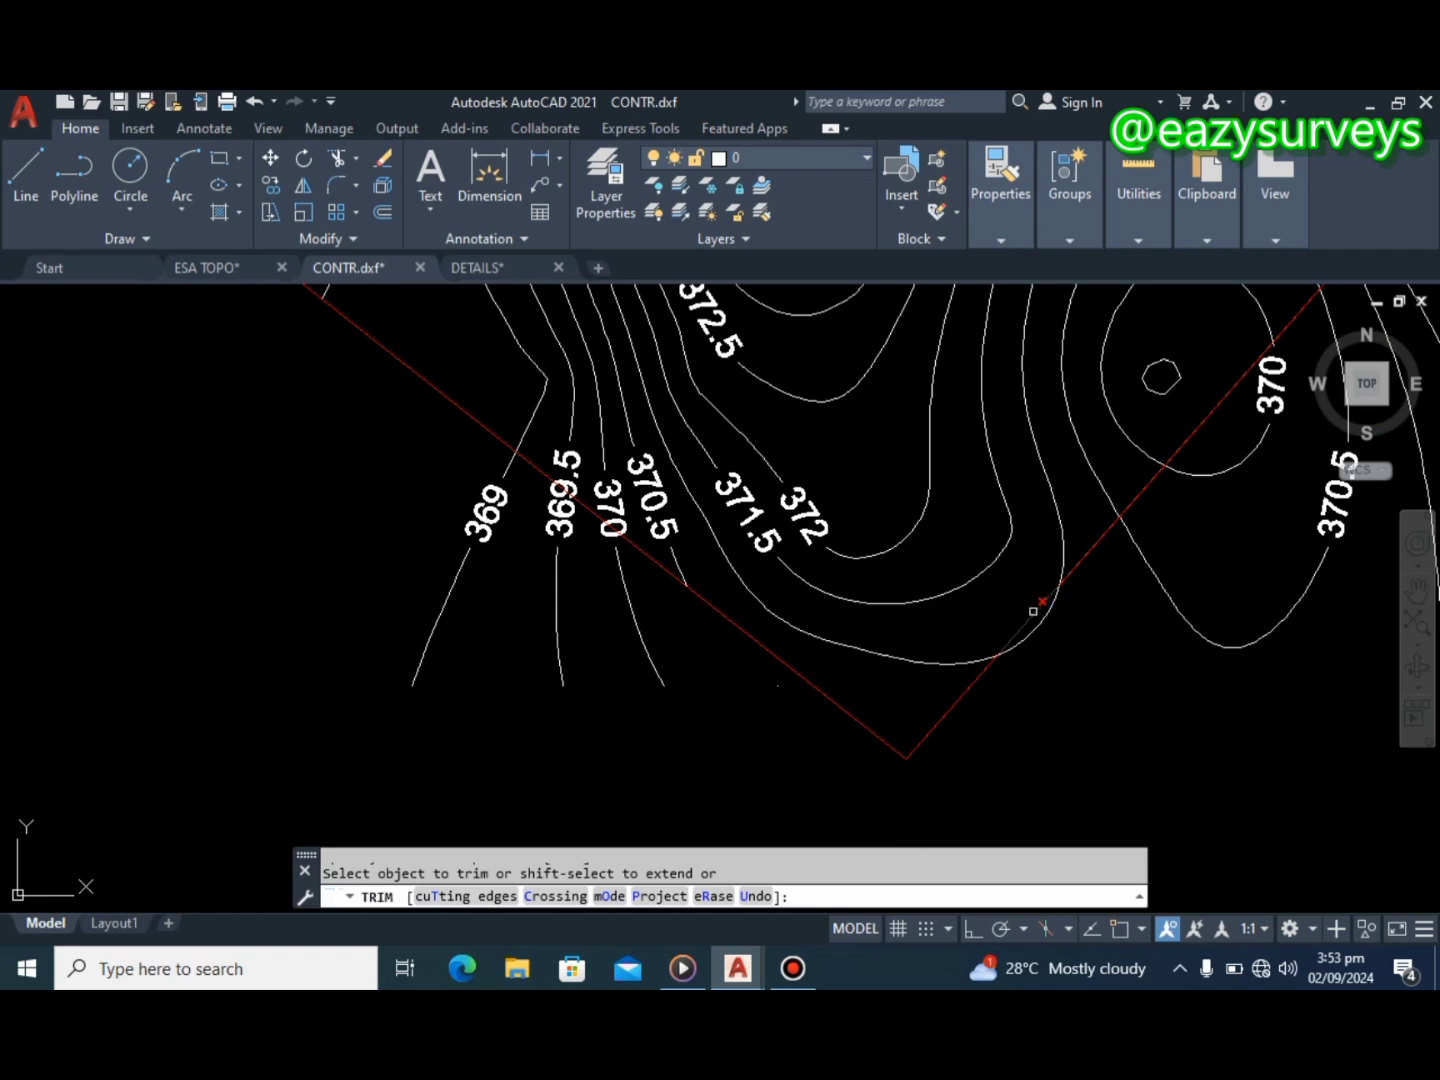
- Trim the contours outside the southeast side with freehand fences from near the south corner up past the 374 label
scroll(1045, 630, up, 2)
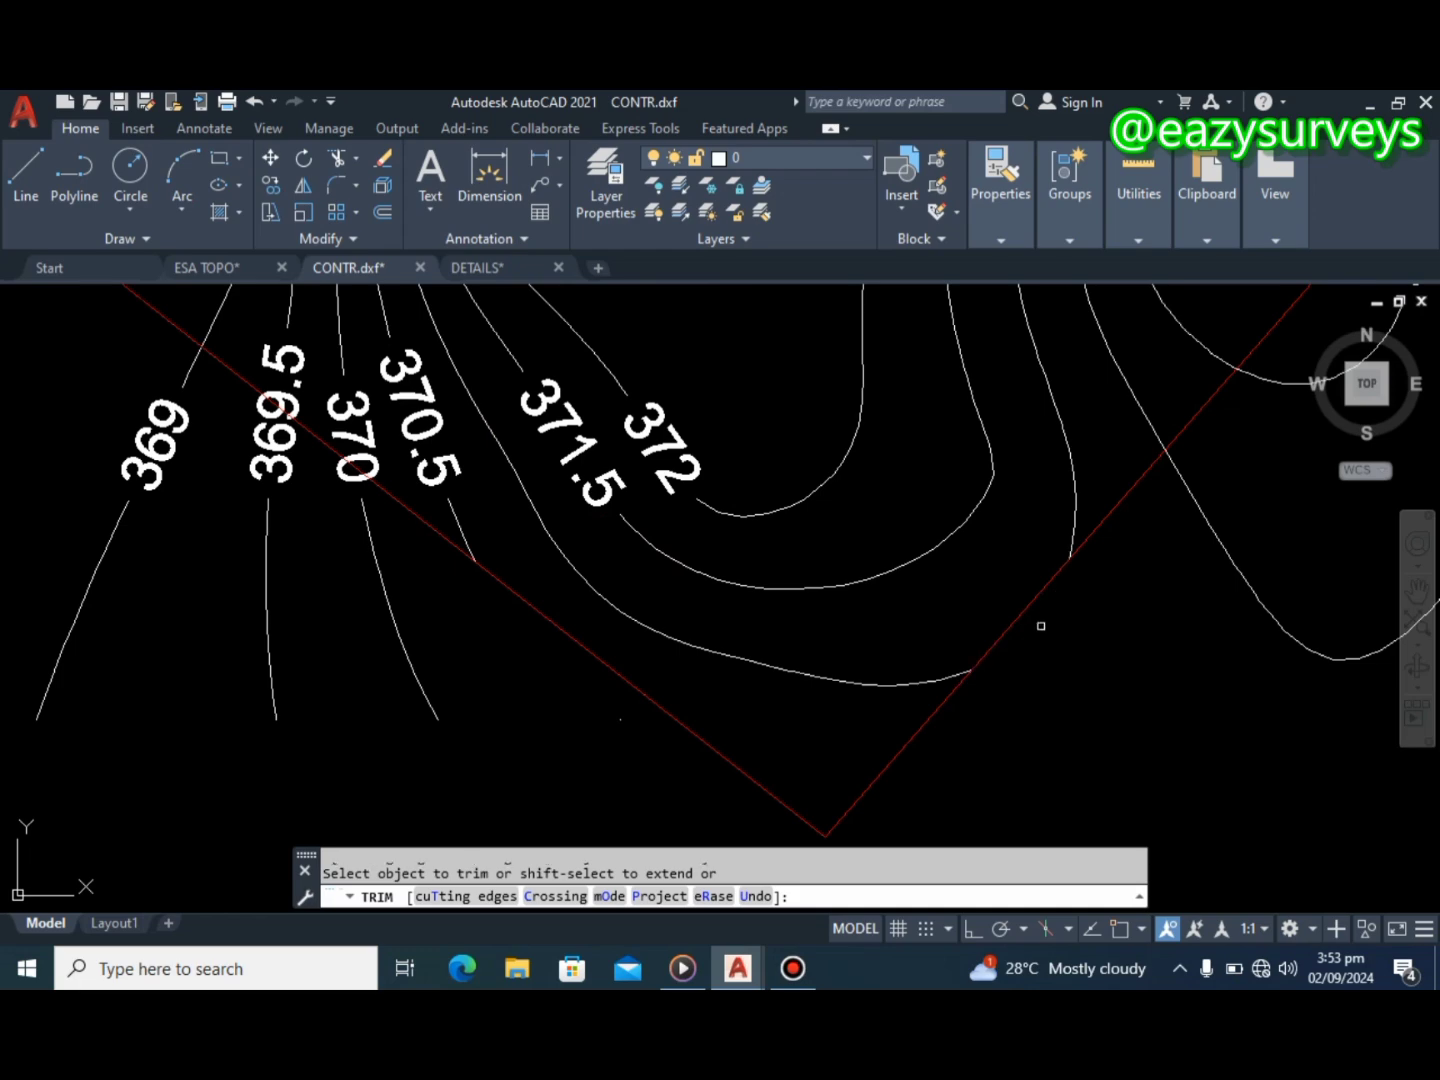
middle_drag(1038, 643, 688, 685)
scroll(688, 685, down, 2)
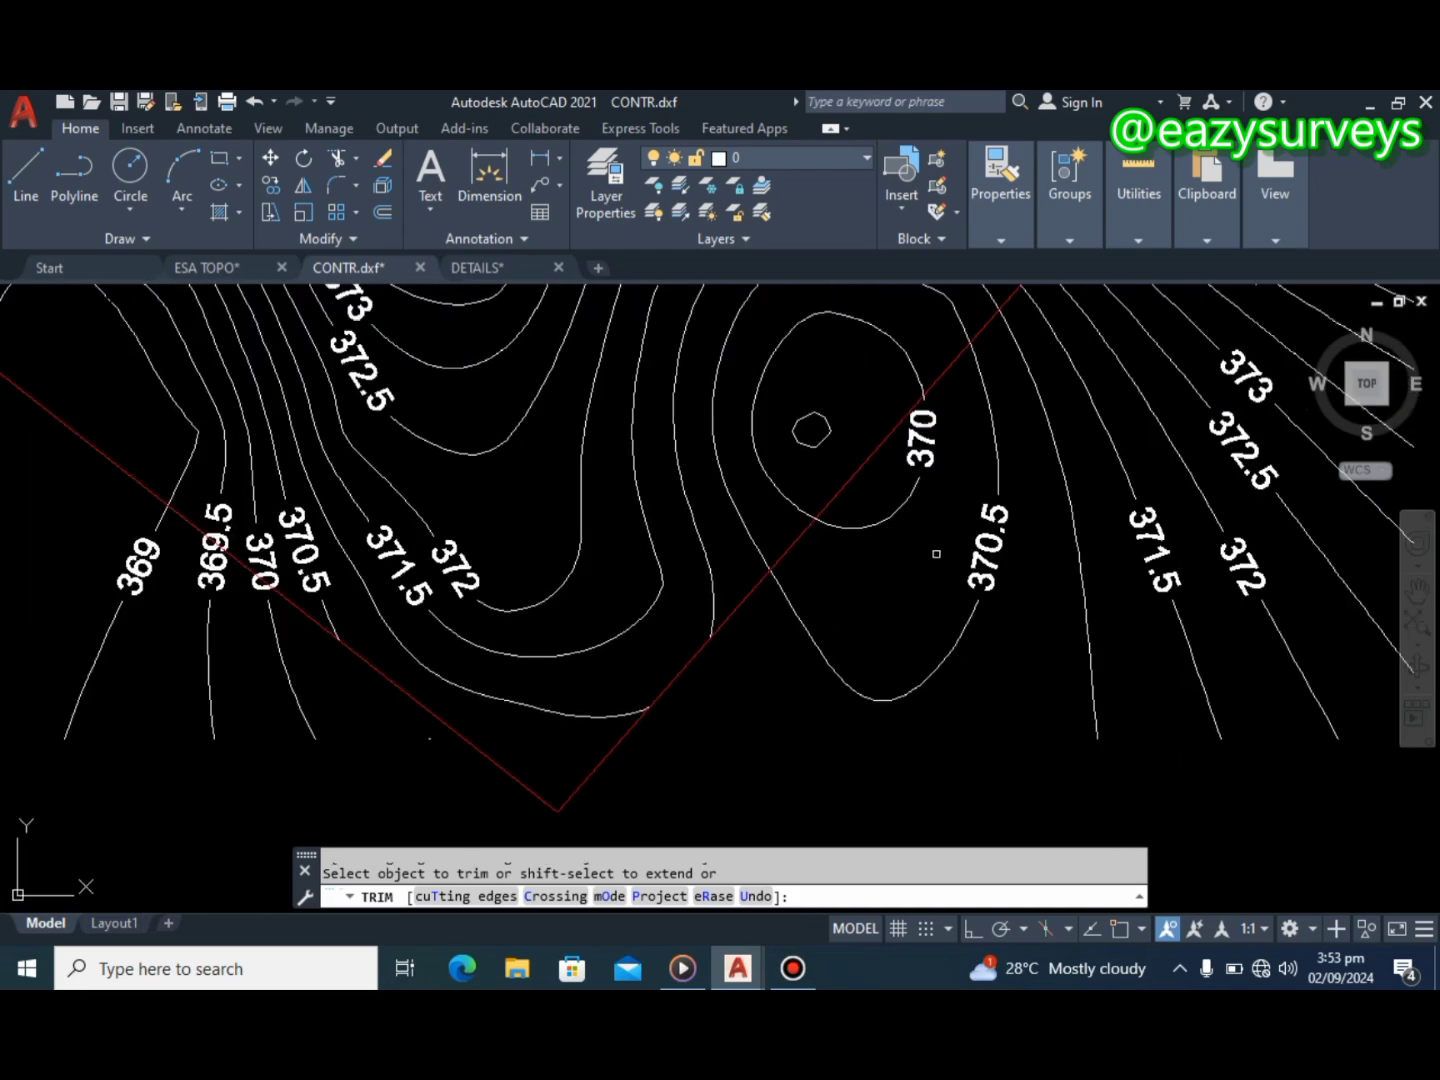
mouse_move(788, 633)
mouse_down()
mouse_move(836, 530)
mouse_move(877, 512)
mouse_up()
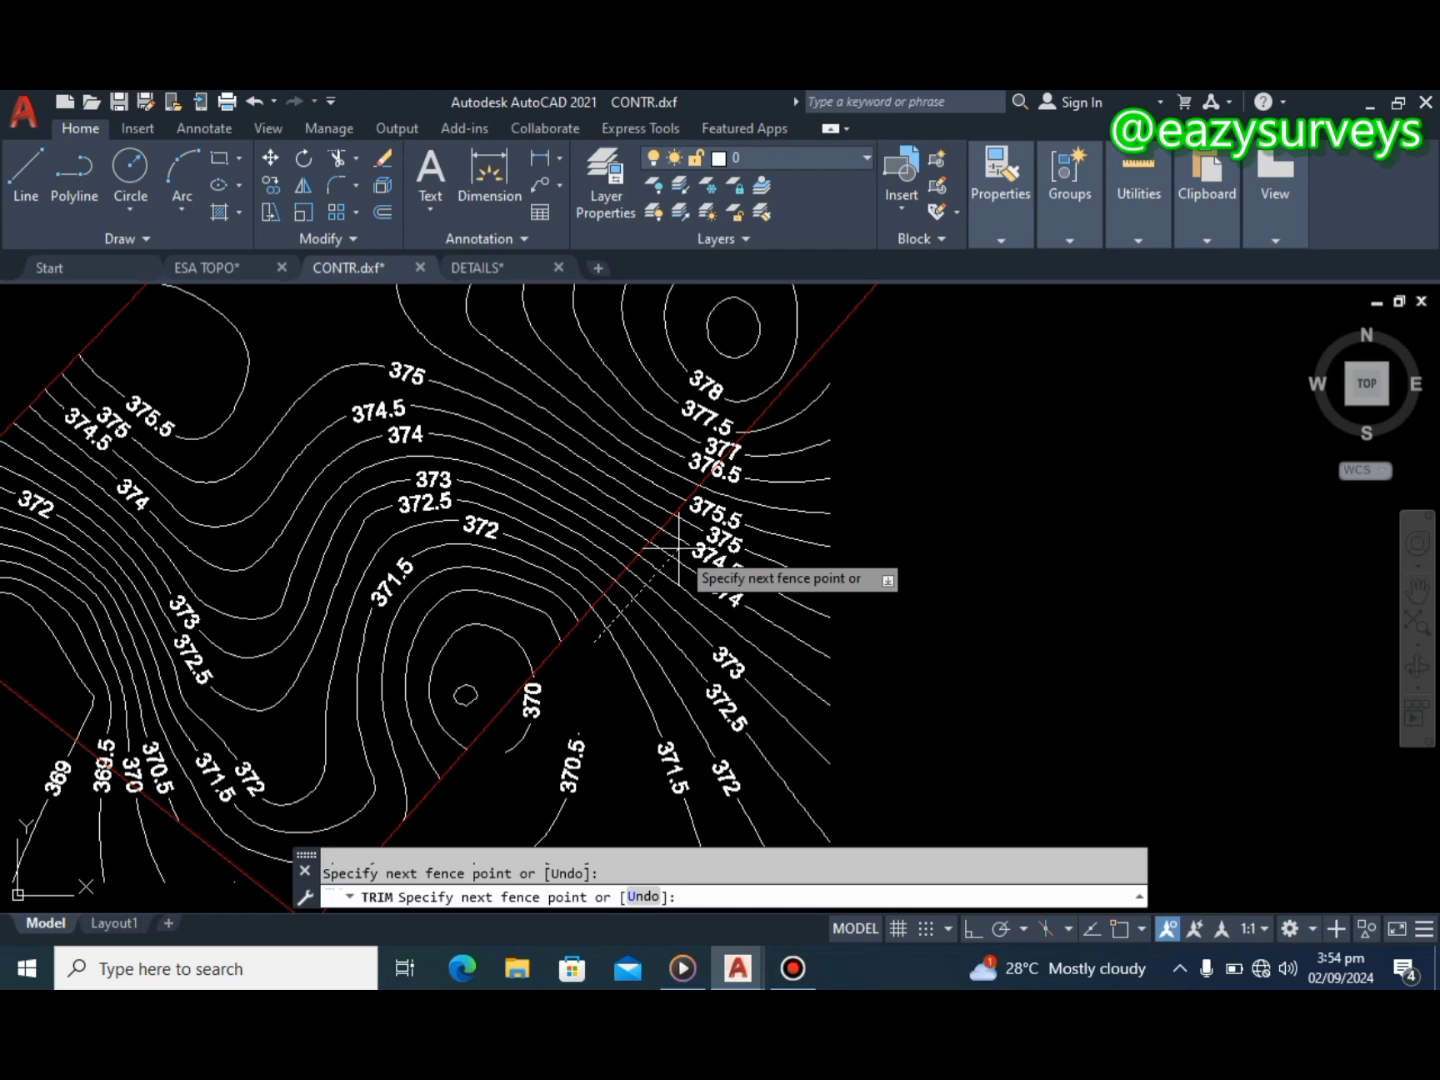
drag(705, 579, 793, 434)
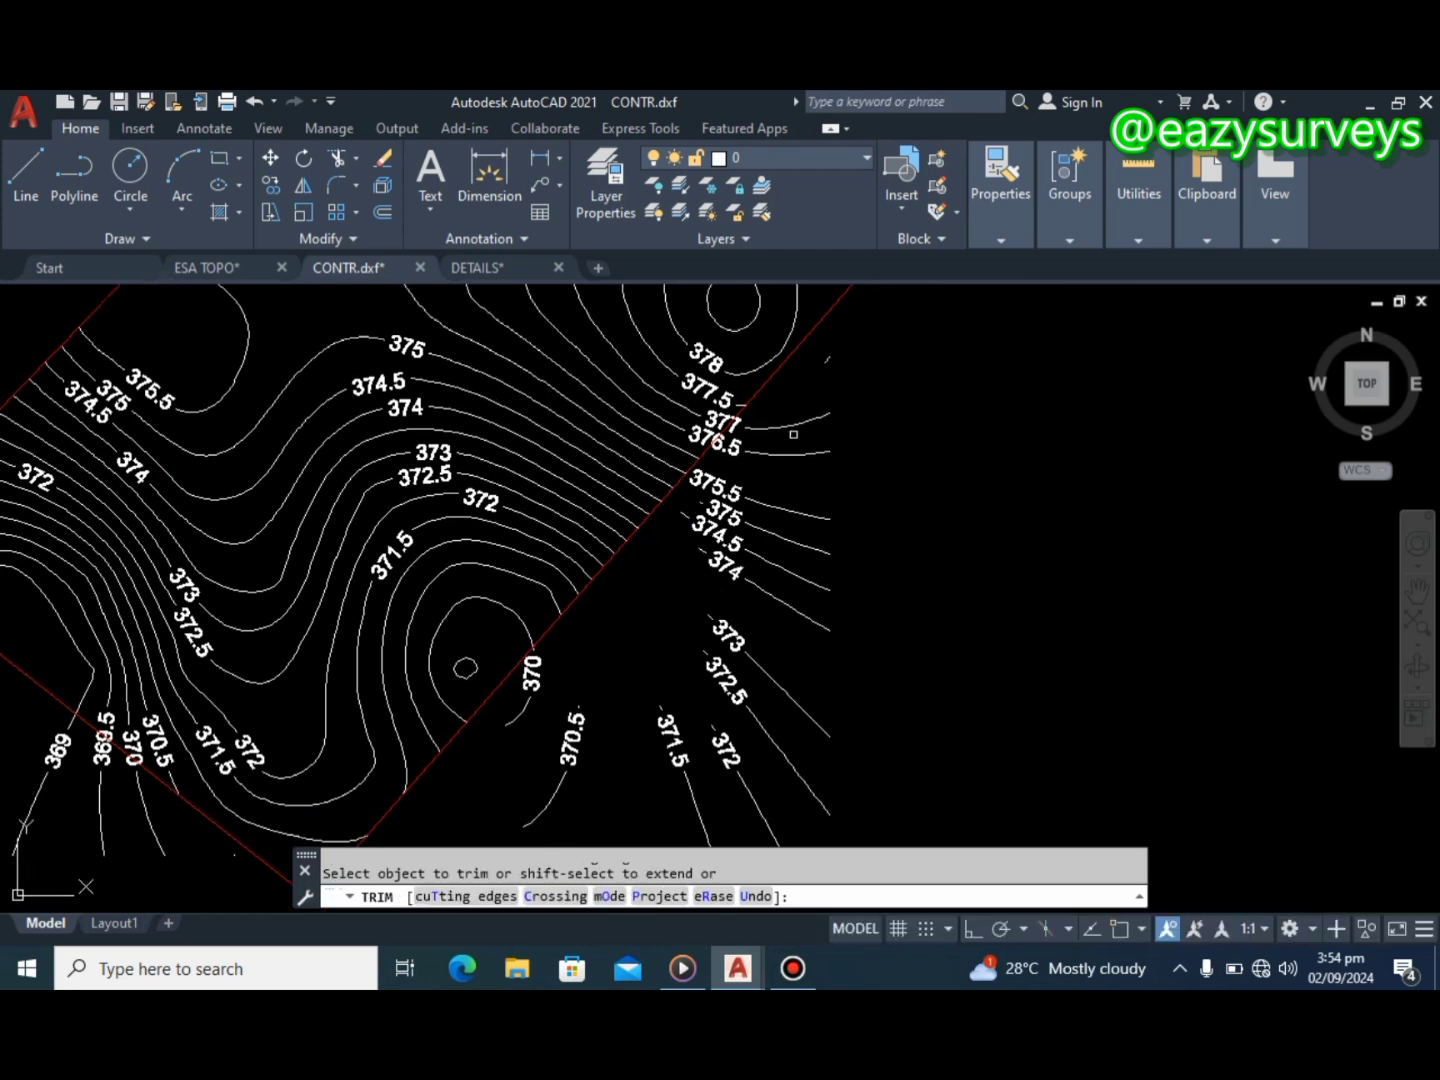
key(Escape)
- Erase the detached contour pieces and labels from 371.5 to 375 outside the southeast side with a crossing window
scroll(781, 578, down, 5)
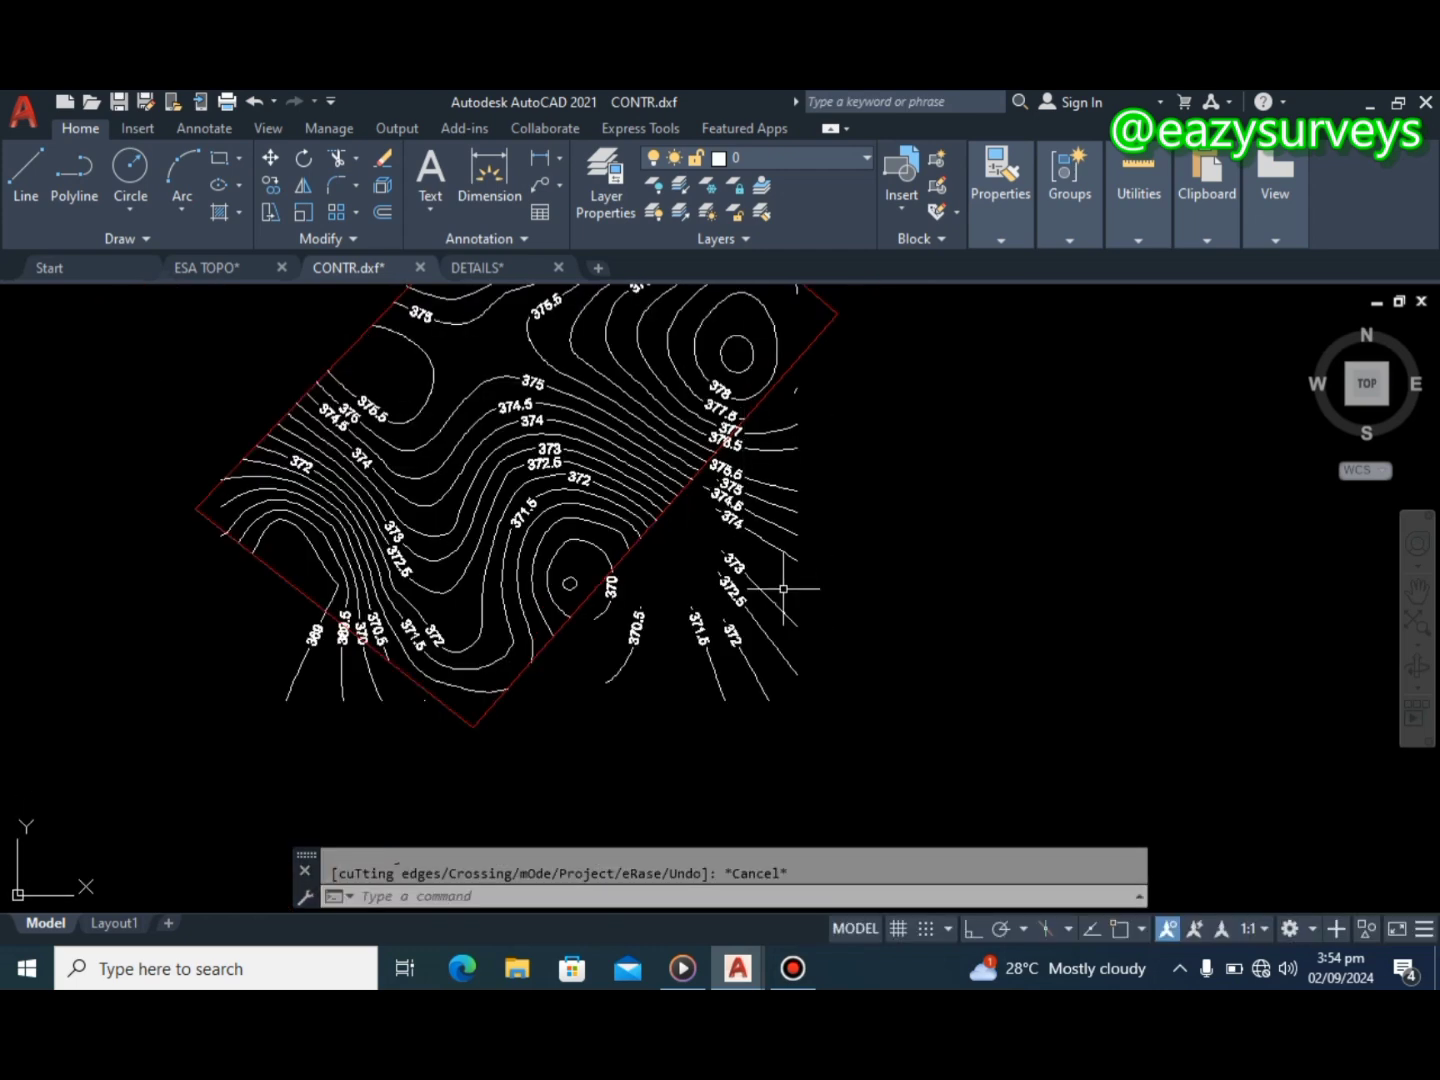
scroll(780, 582, up, 5)
click(841, 785)
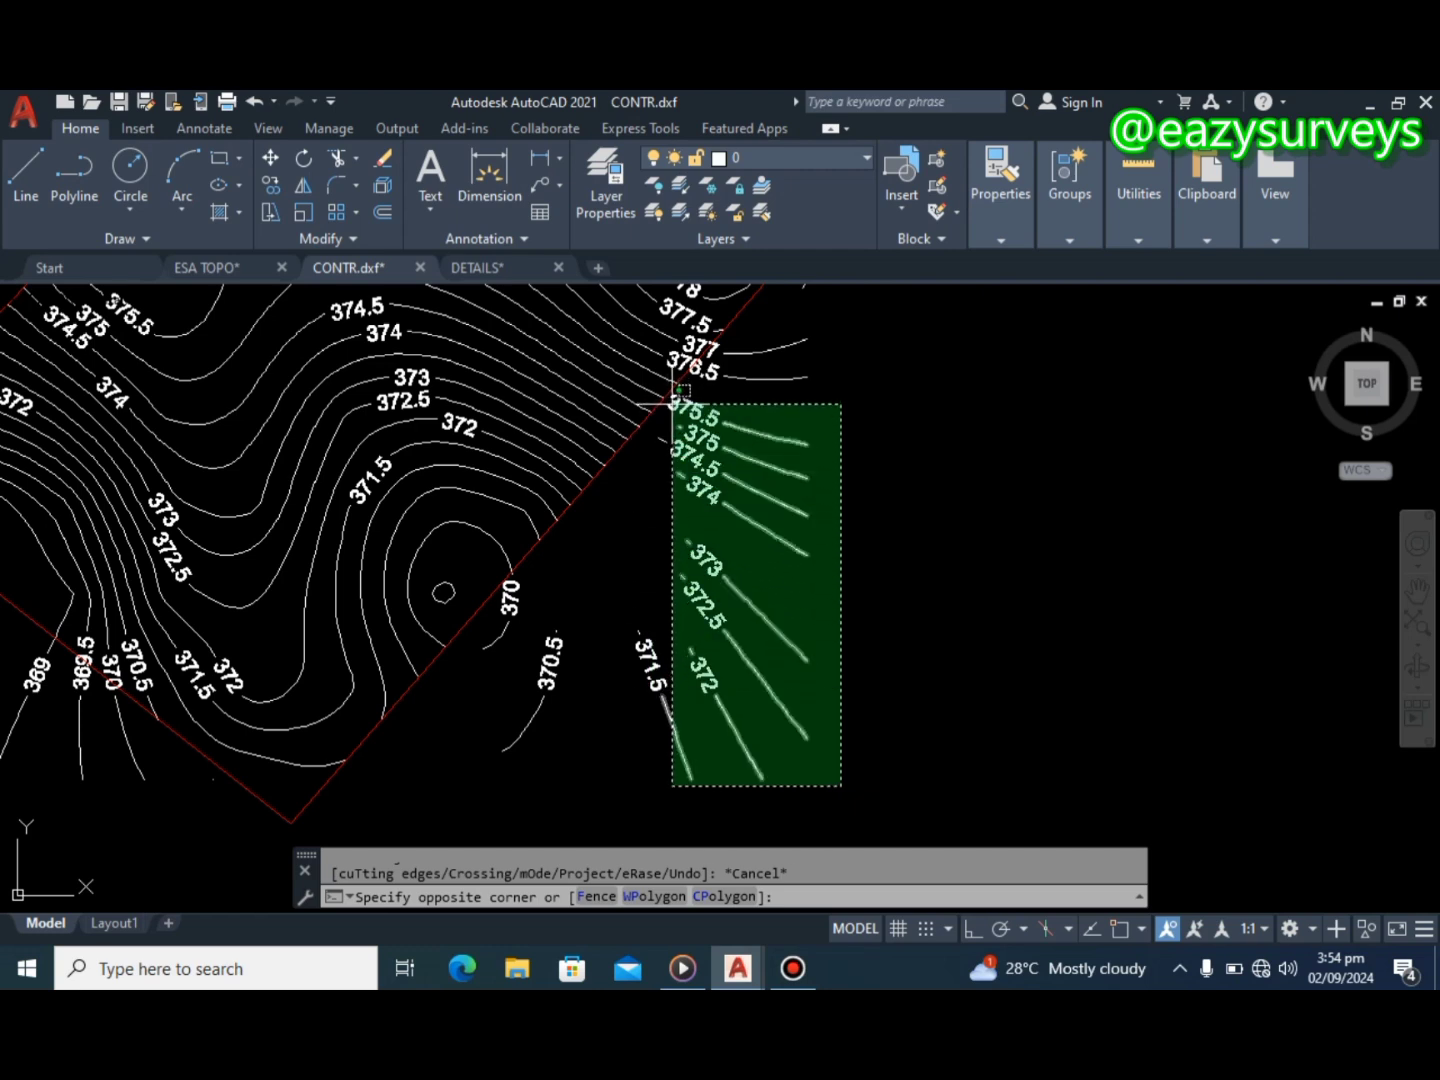
click(640, 468)
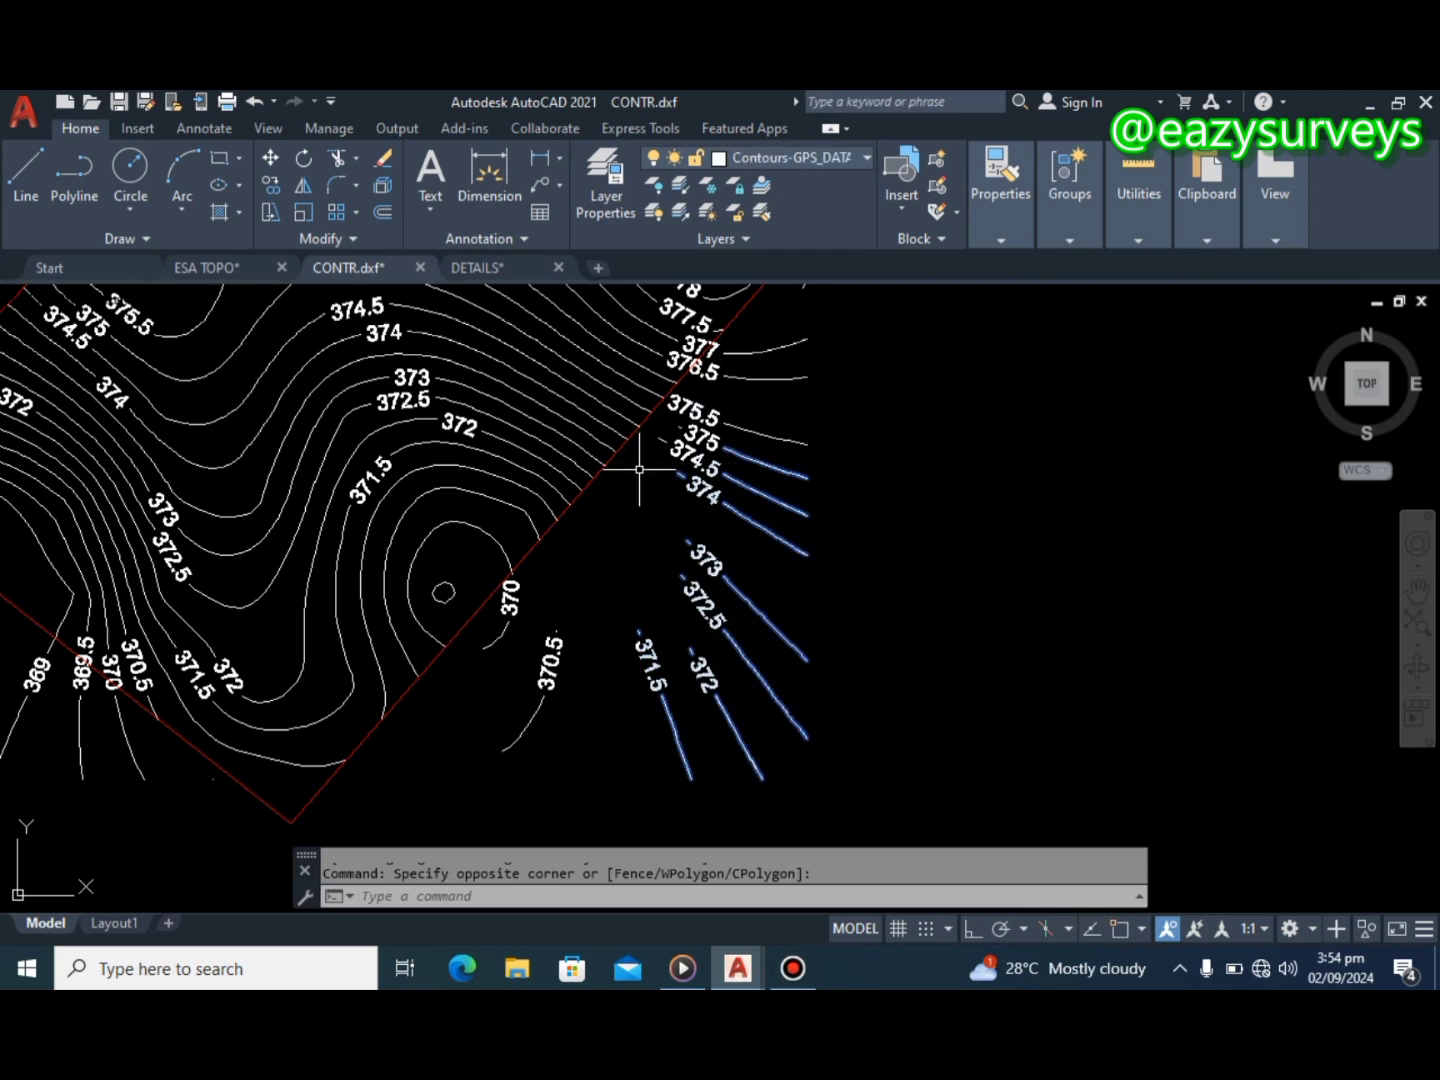
key(Delete)
- Erase the detached 370.5 piece with its label and the 370 tail outside the southeast side
click(697, 763)
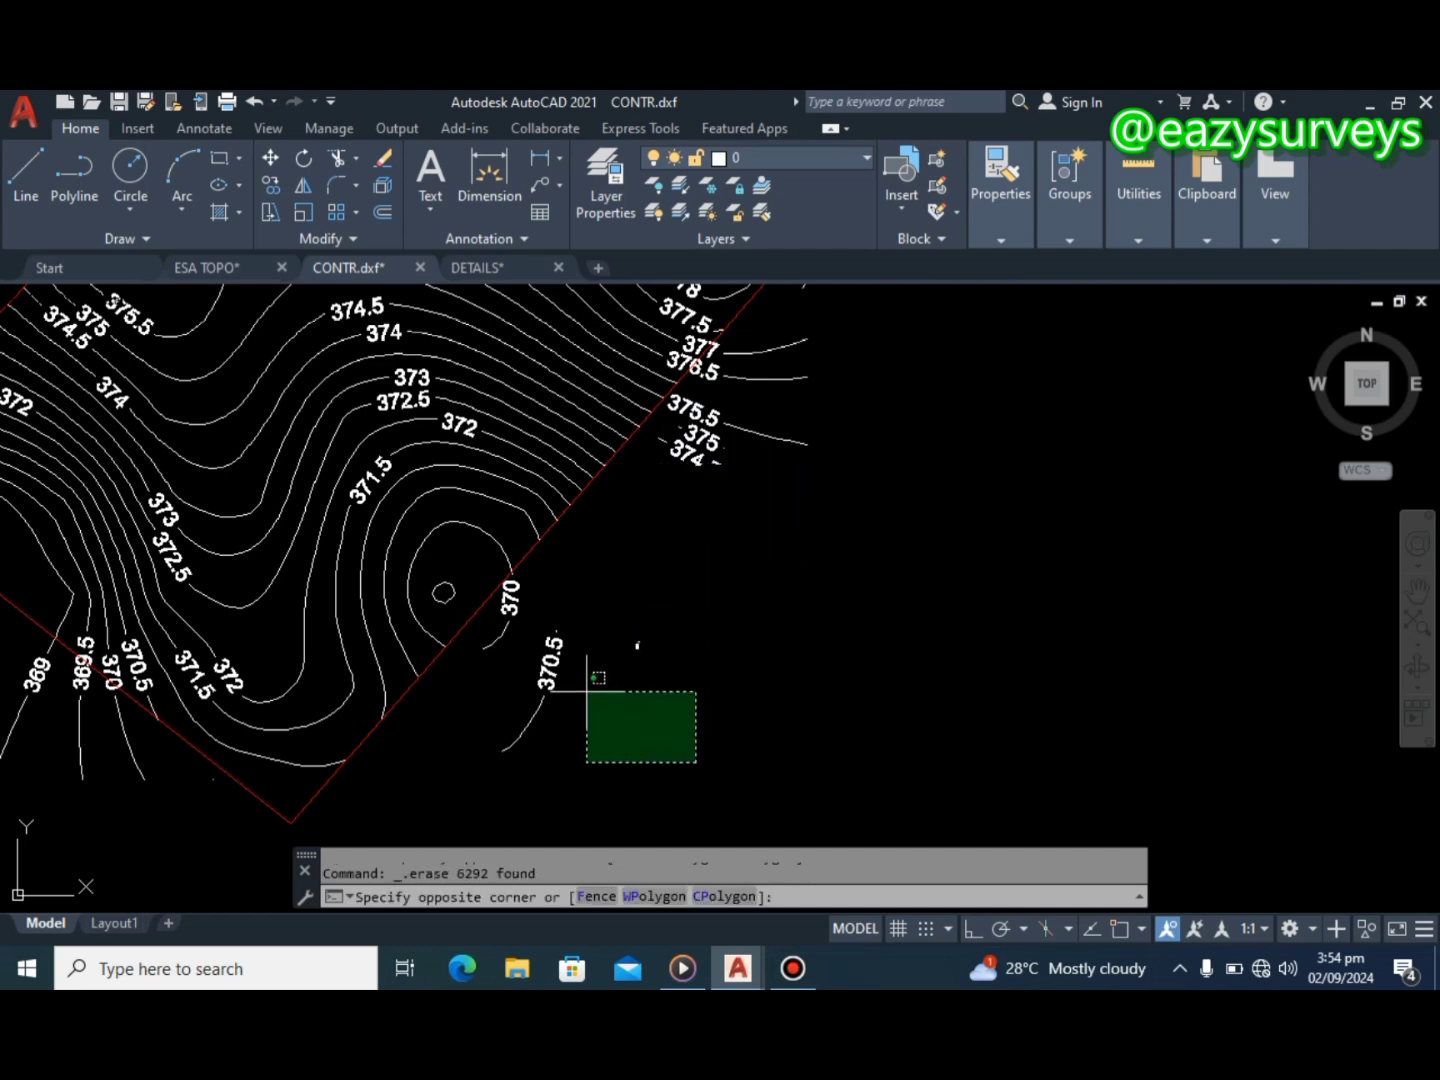
click(495, 611)
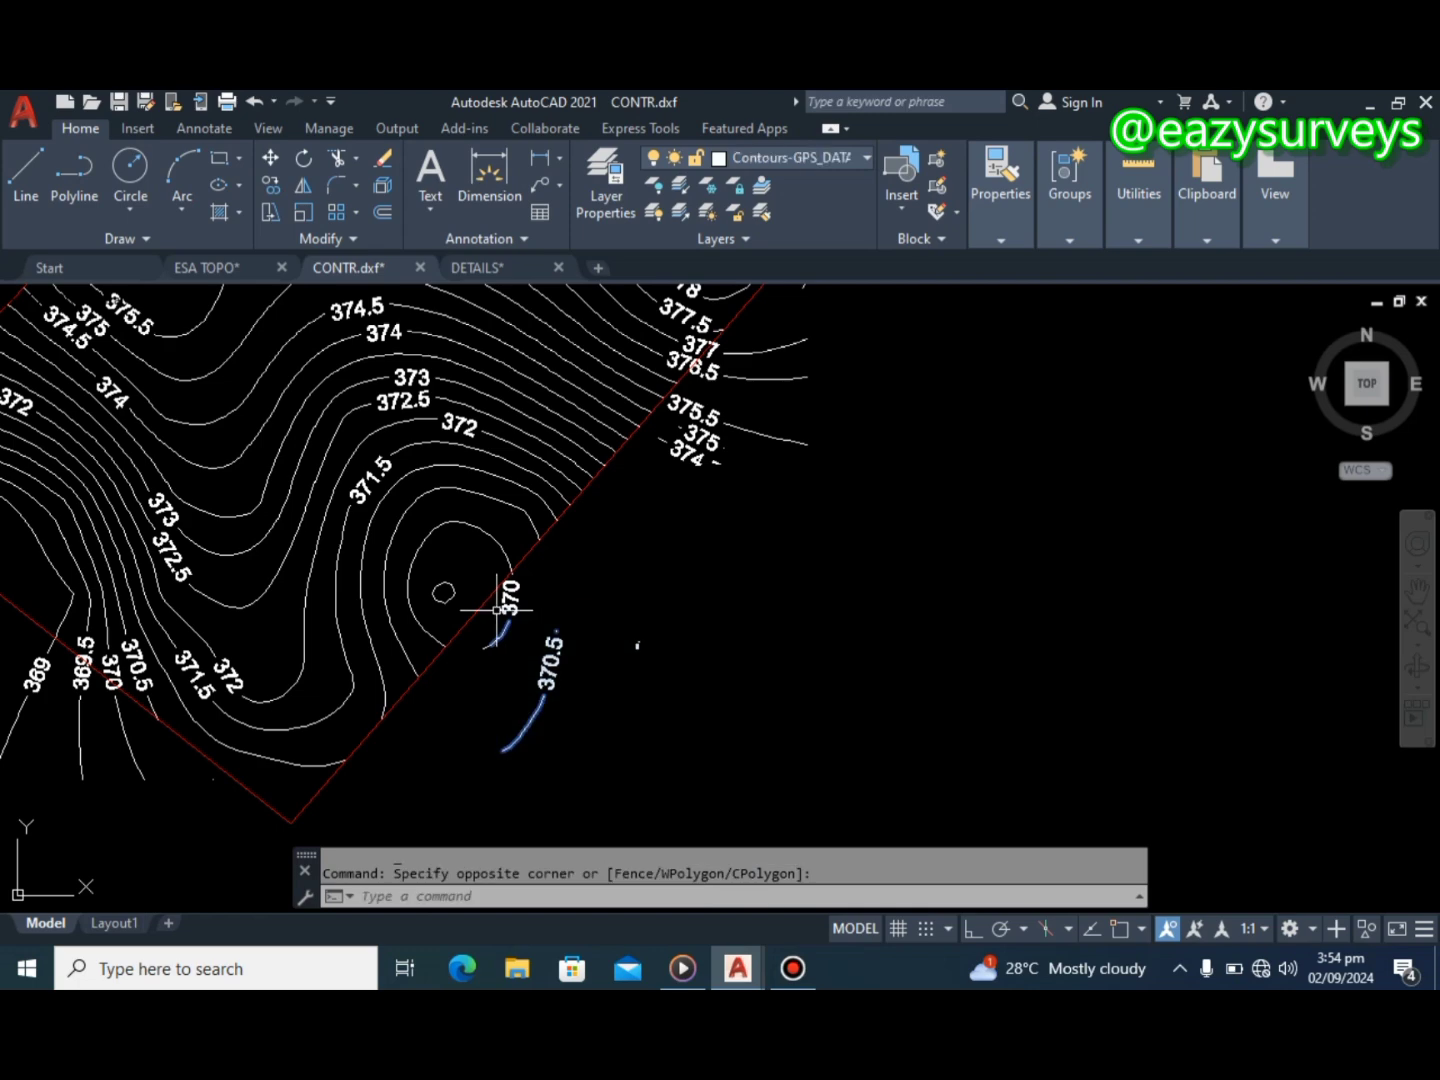
key(Delete)
- Erase the three detached contour pieces beside the 377, 376.5 and 375.5 labels outside the southeast side
middle_drag(643, 629, 625, 757)
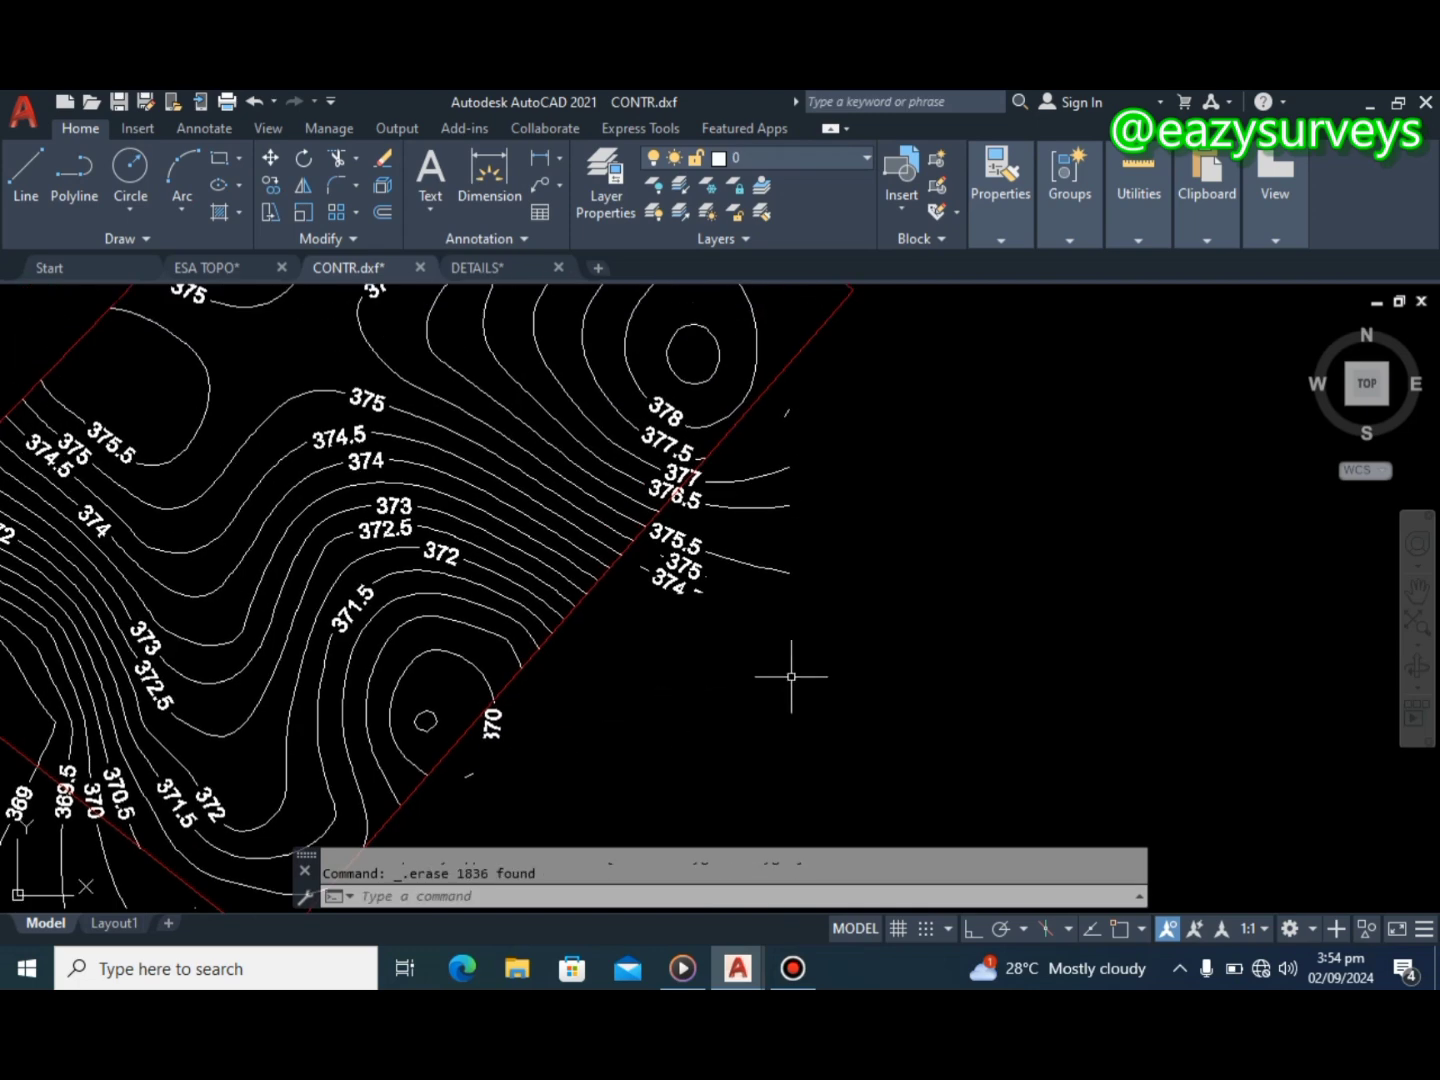
click(838, 682)
click(734, 466)
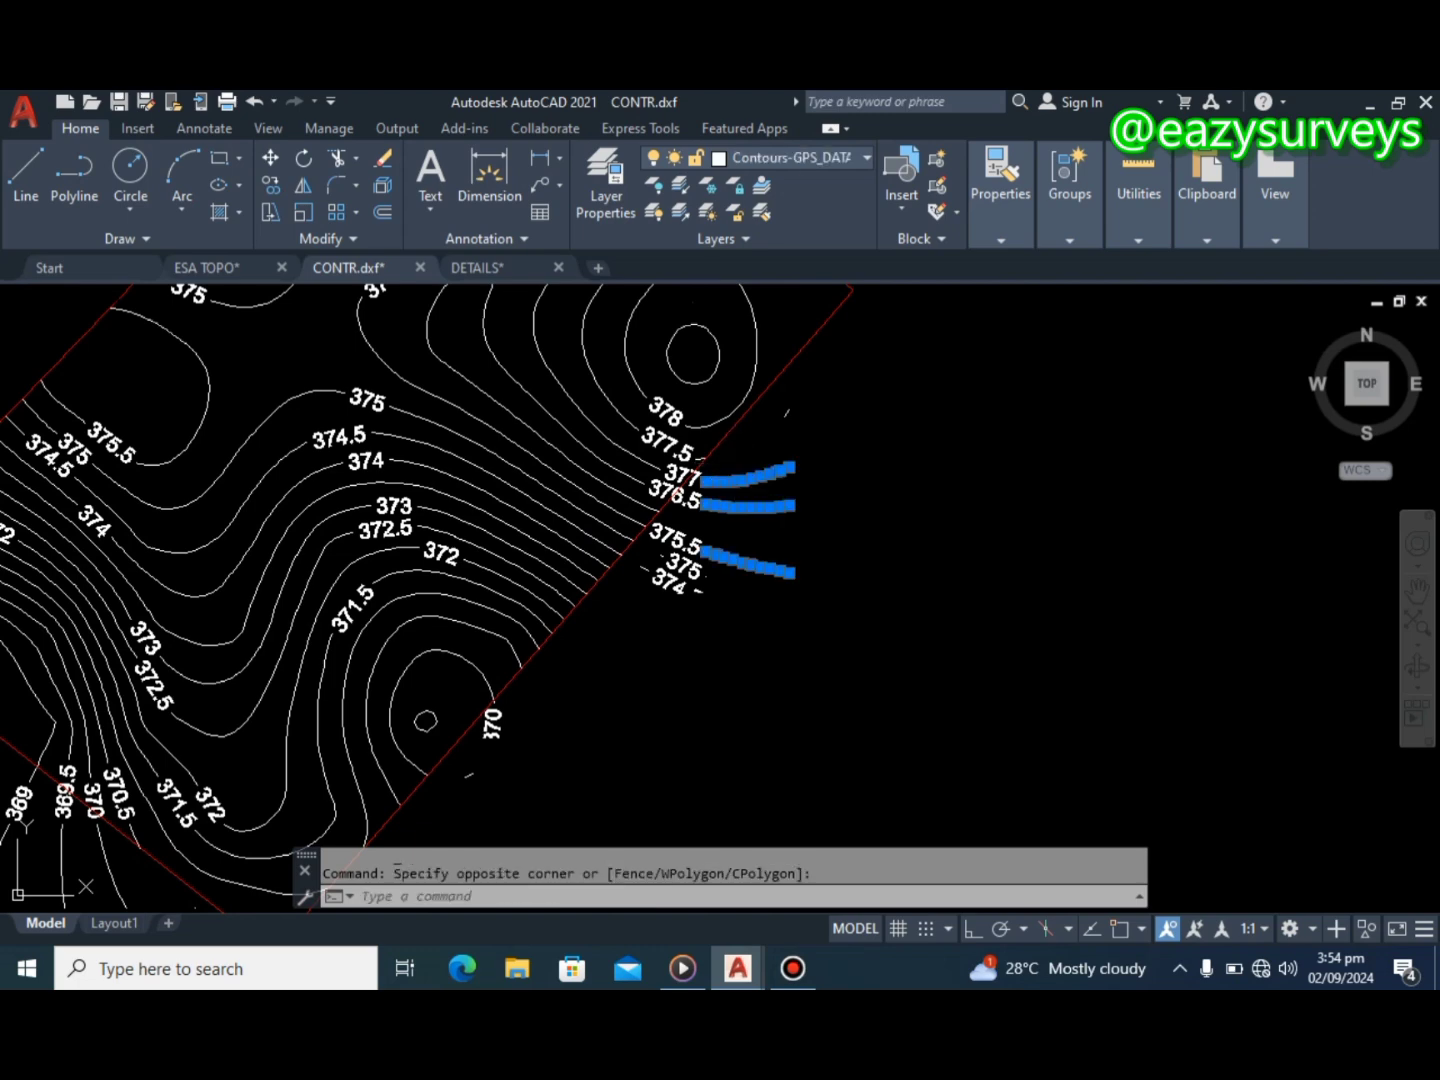
key(Delete)
- Erase the leftover 375.5, 375 and 374 labels outside the southeast side, and the contour tails and 369 label outside the southwest side
middle_drag(726, 524, 775, 560)
scroll(743, 562, up, 4)
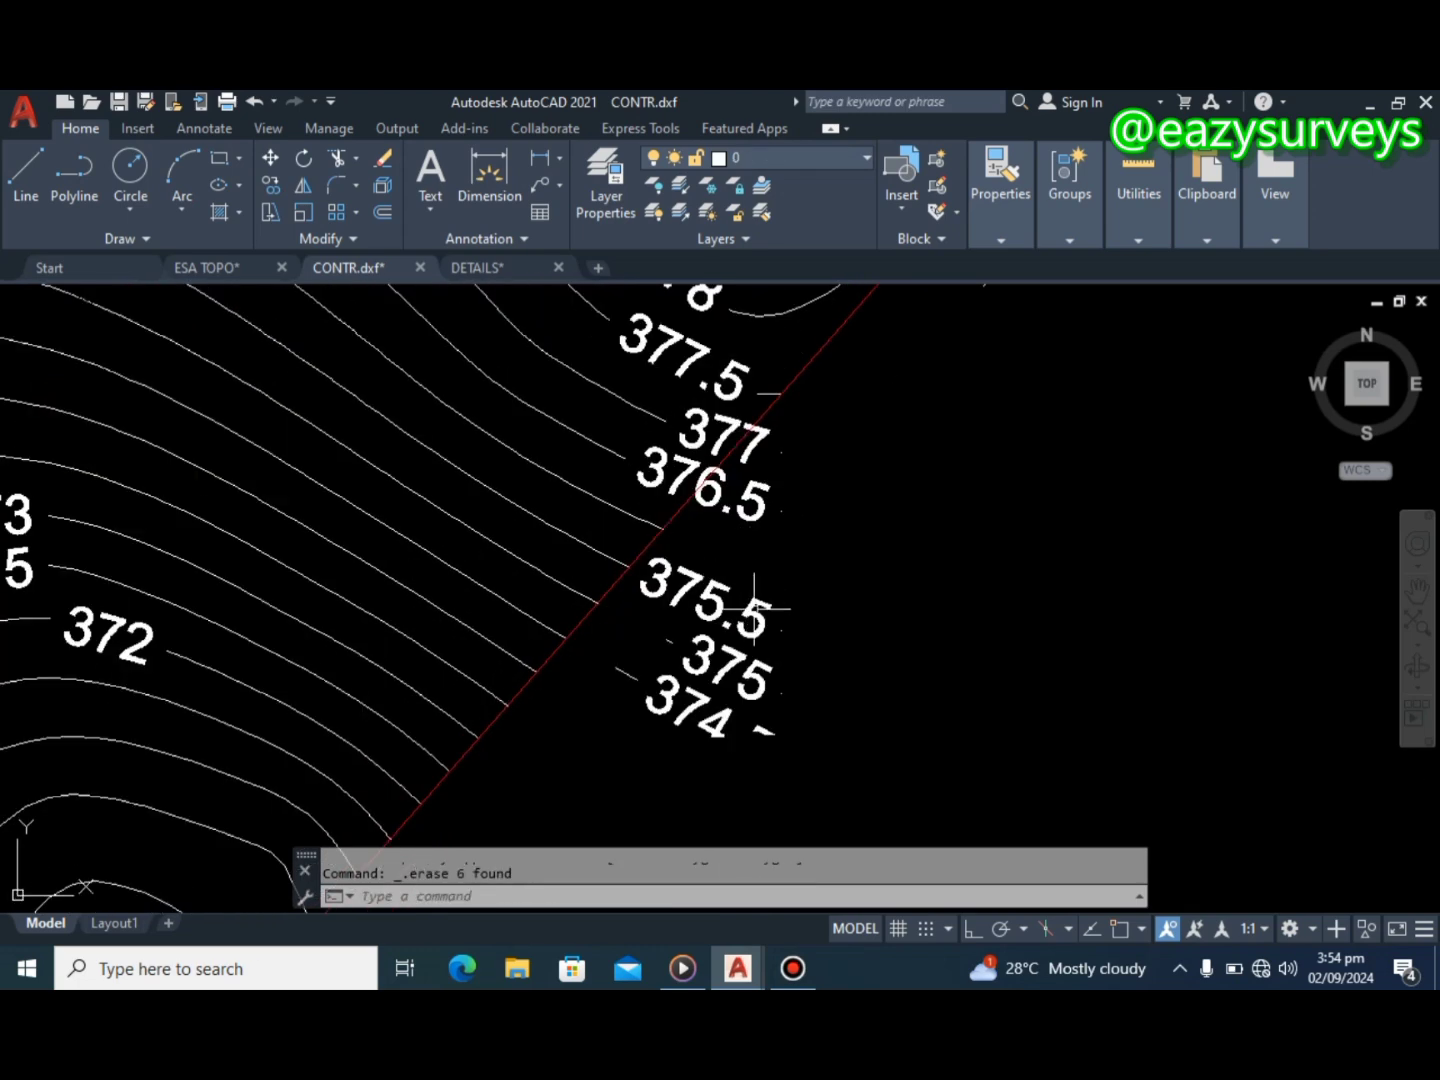
click(797, 792)
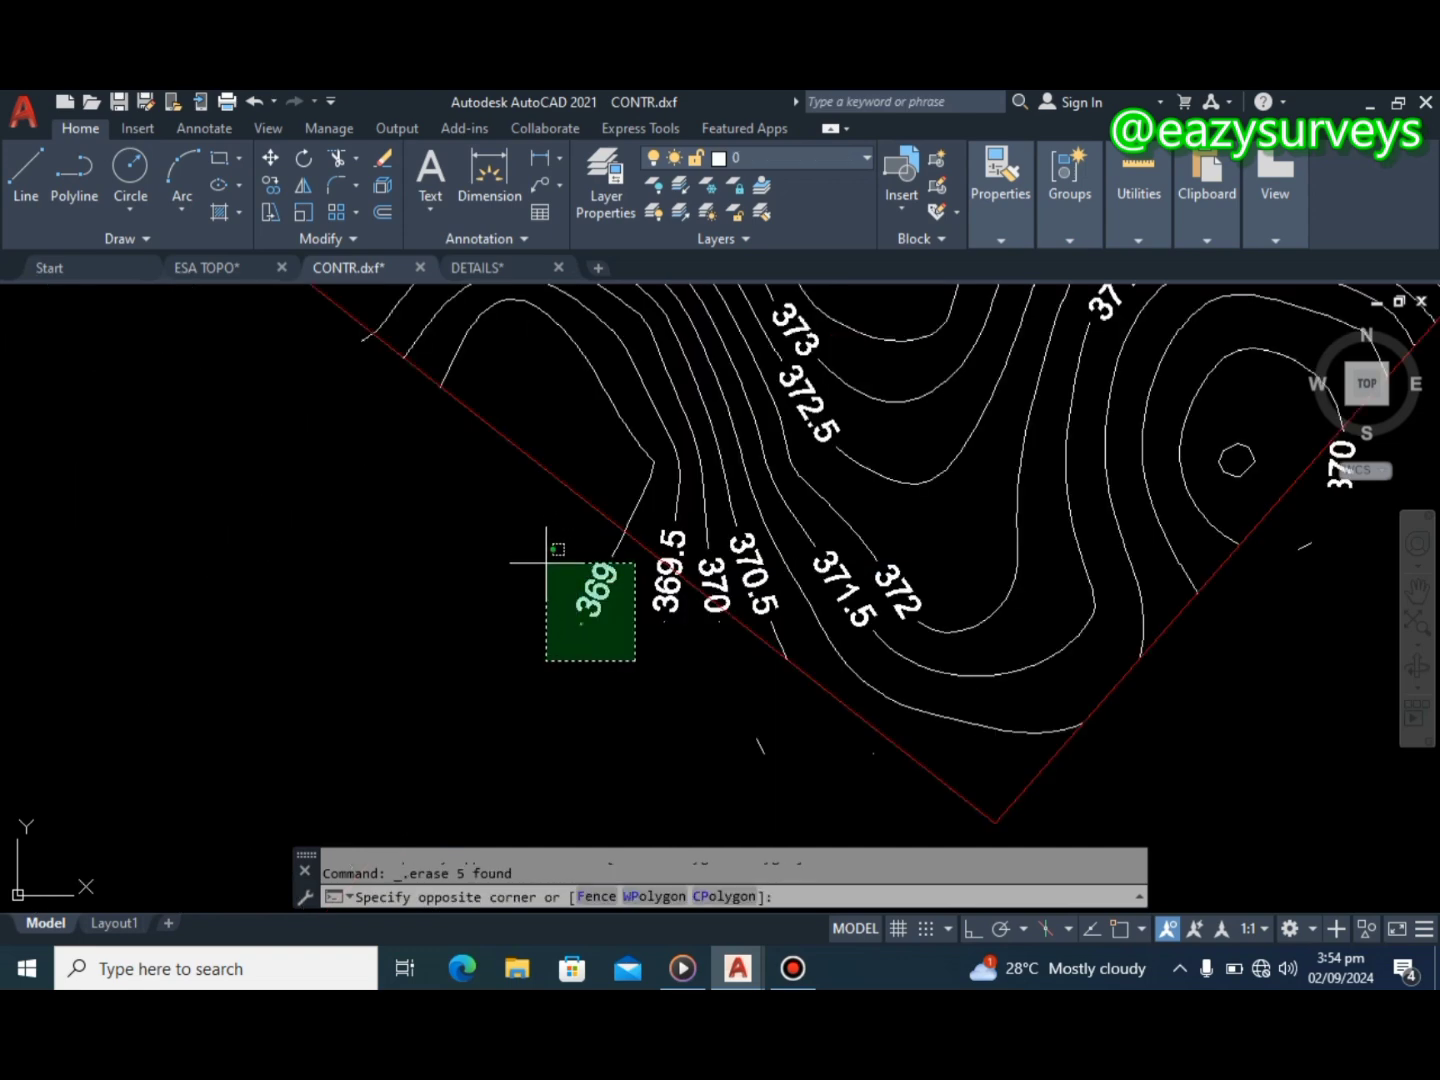
click(550, 548)
key(Delete)
- Erase the two tiny stray contour fragments outside the southwest side near the south corner
scroll(629, 675, down, 3)
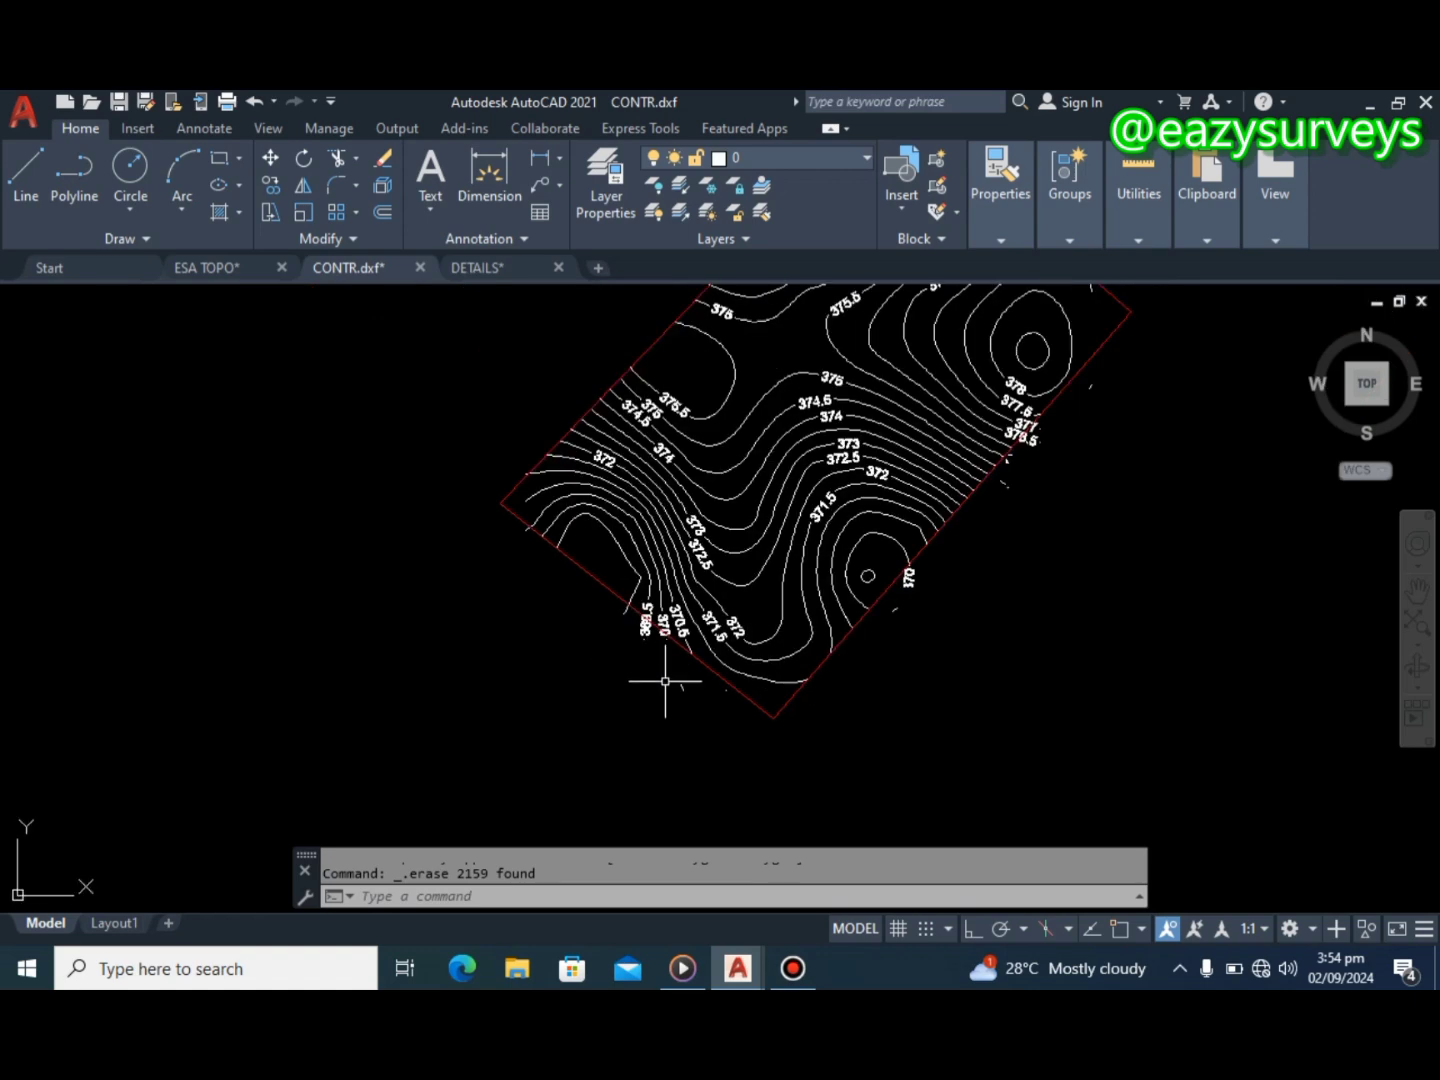
scroll(660, 675, up, 3)
click(690, 699)
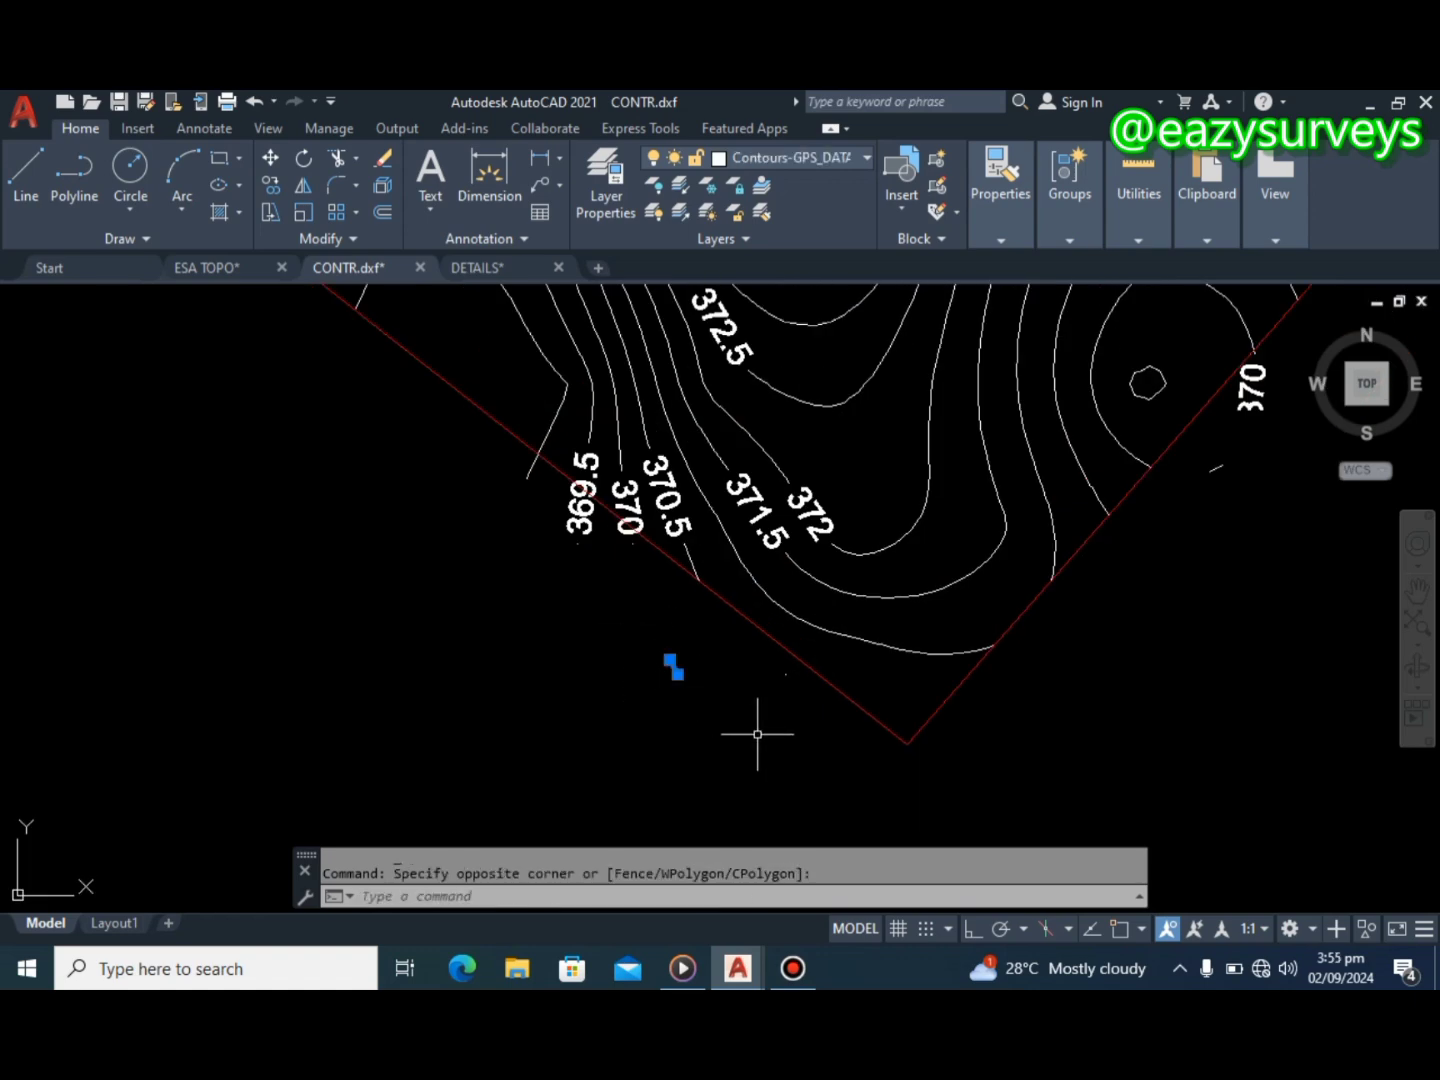
scroll(775, 710, up, 3)
scroll(790, 690, down, 3)
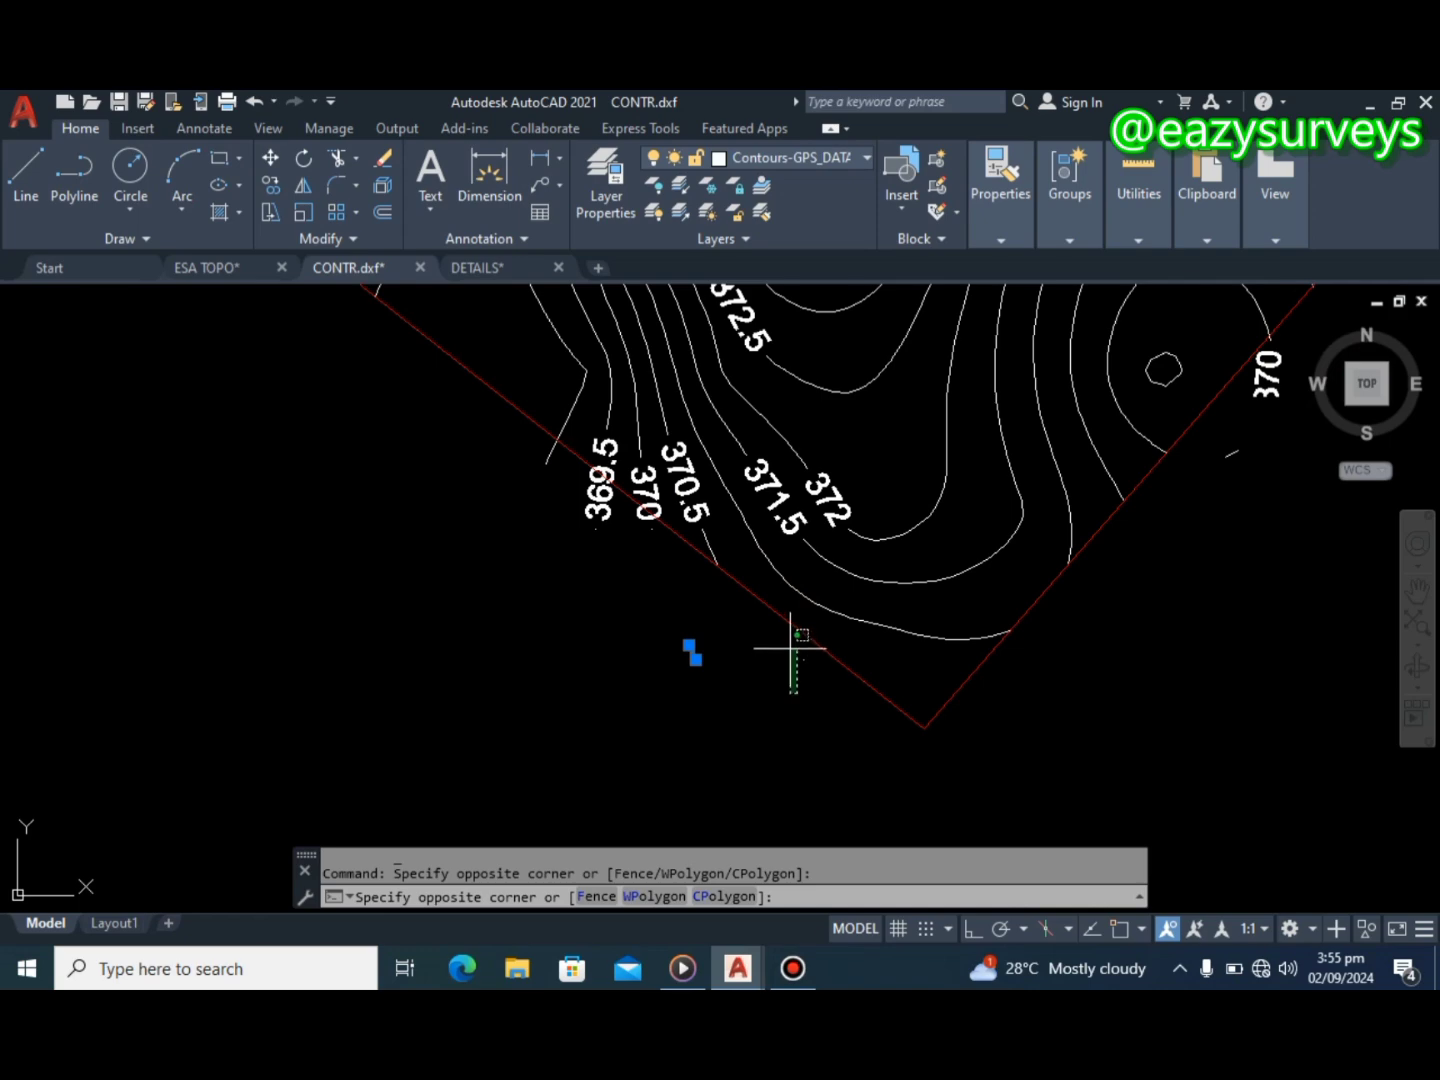
click(797, 668)
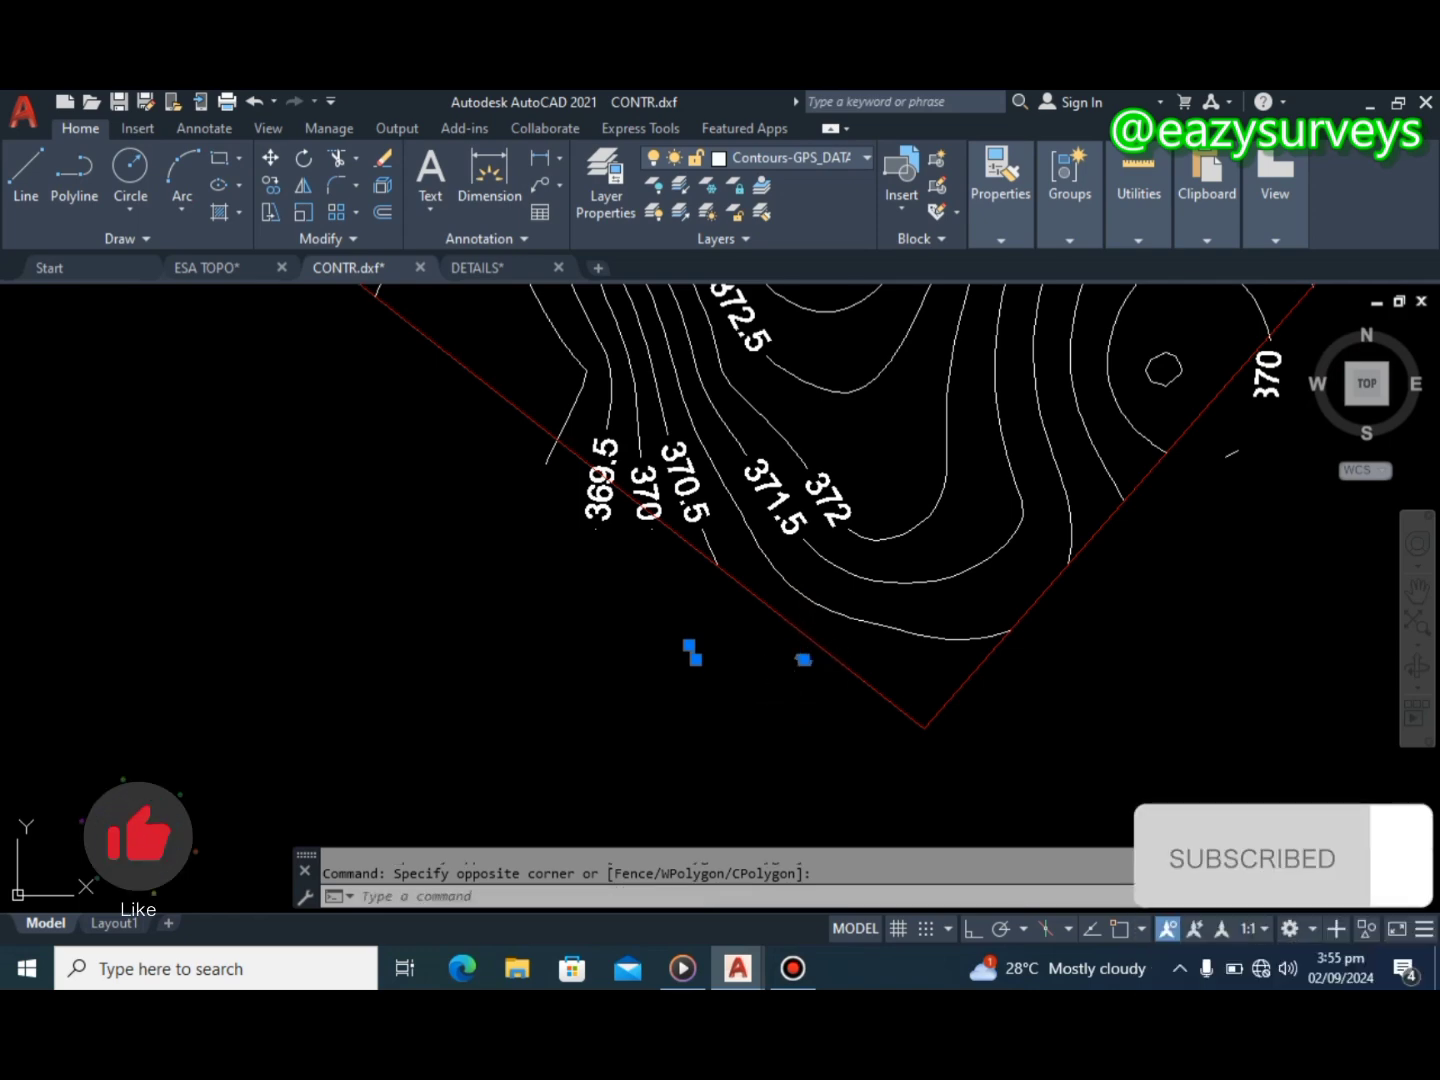
key(Delete)
- Erase the small contour fragments outside the southeast side just below the 376.5 label
scroll(758, 720, down, 4)
scroll(880, 610, up, 2)
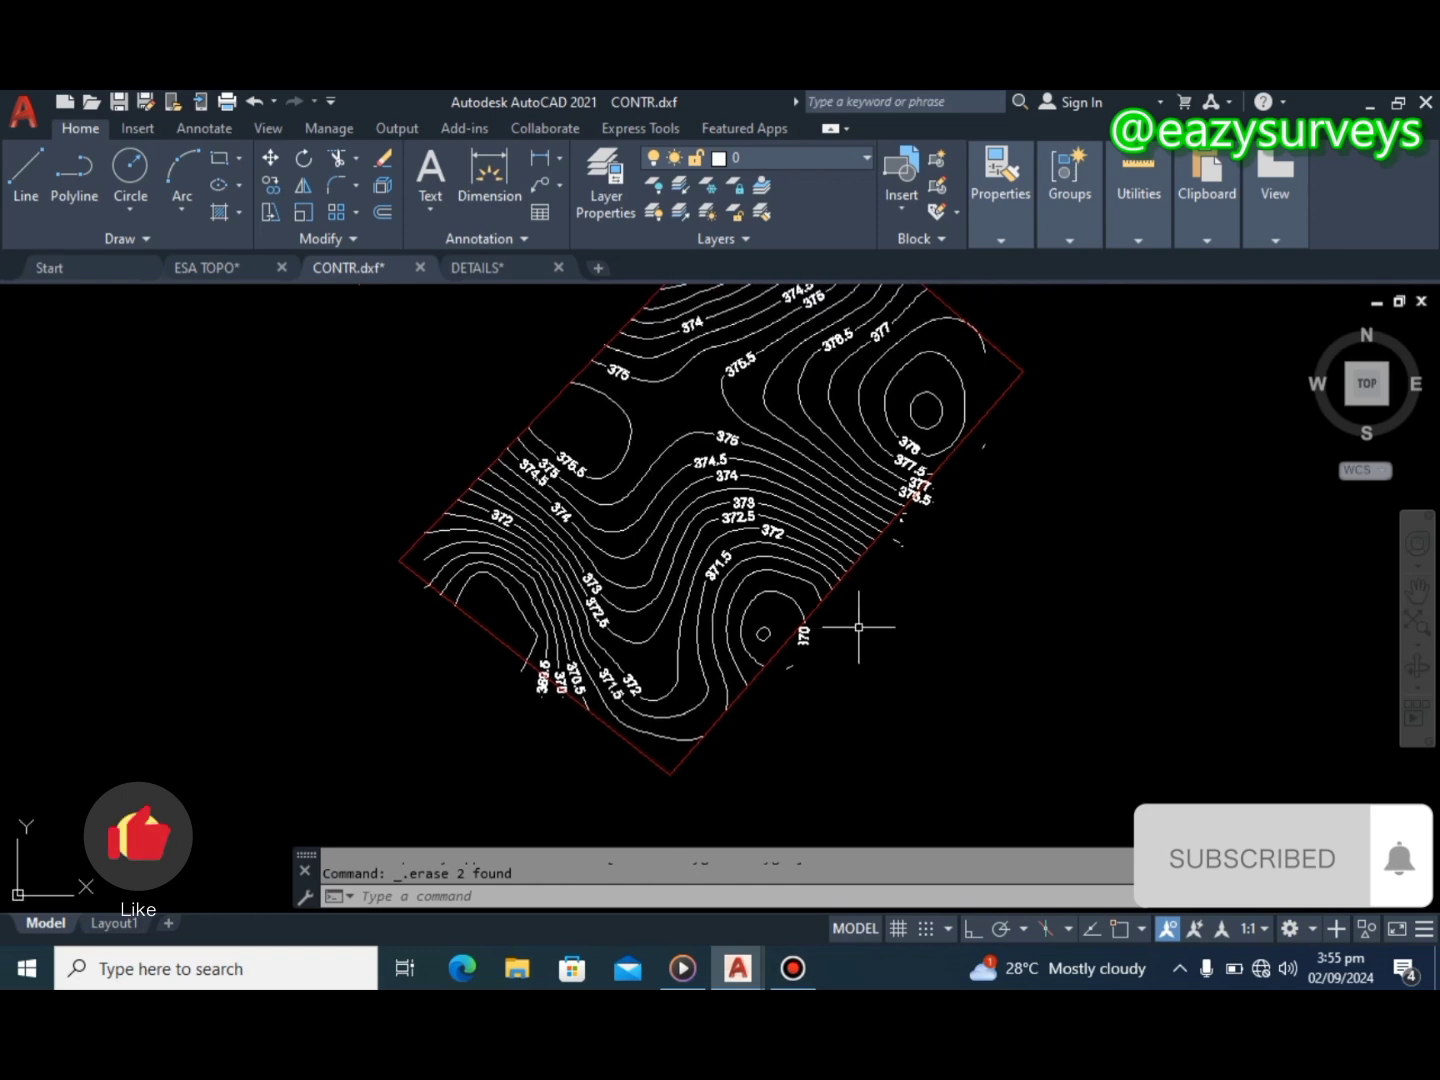
scroll(935, 563, up, 4)
click(939, 564)
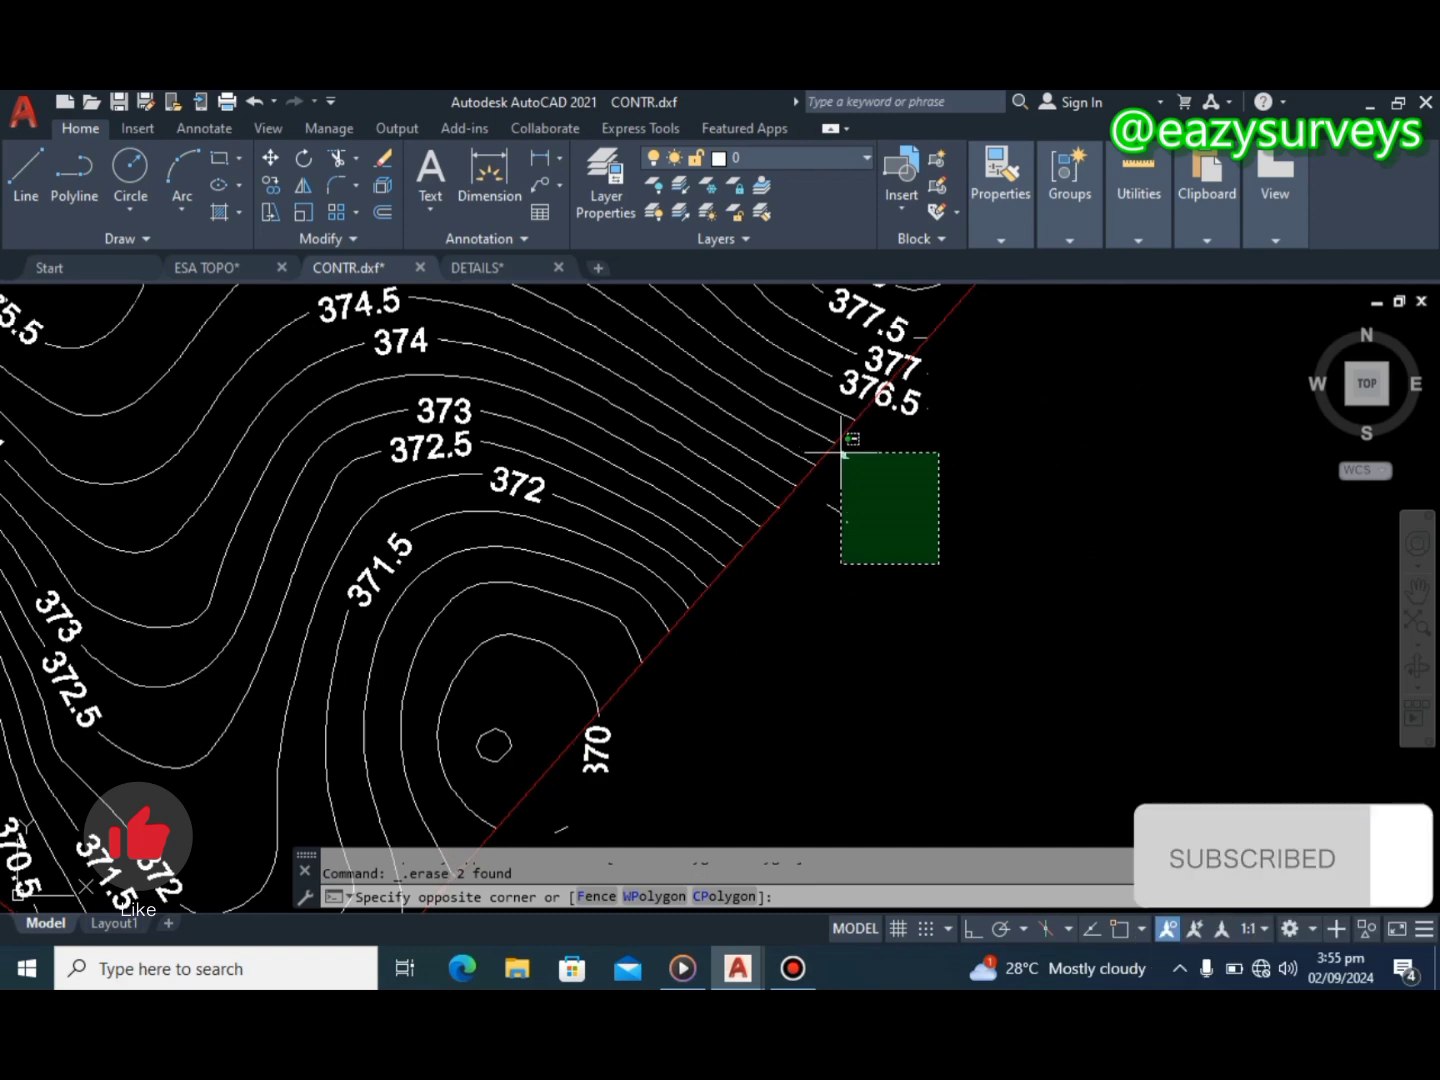
click(841, 453)
key(Delete)
scroll(861, 545, down, 4)
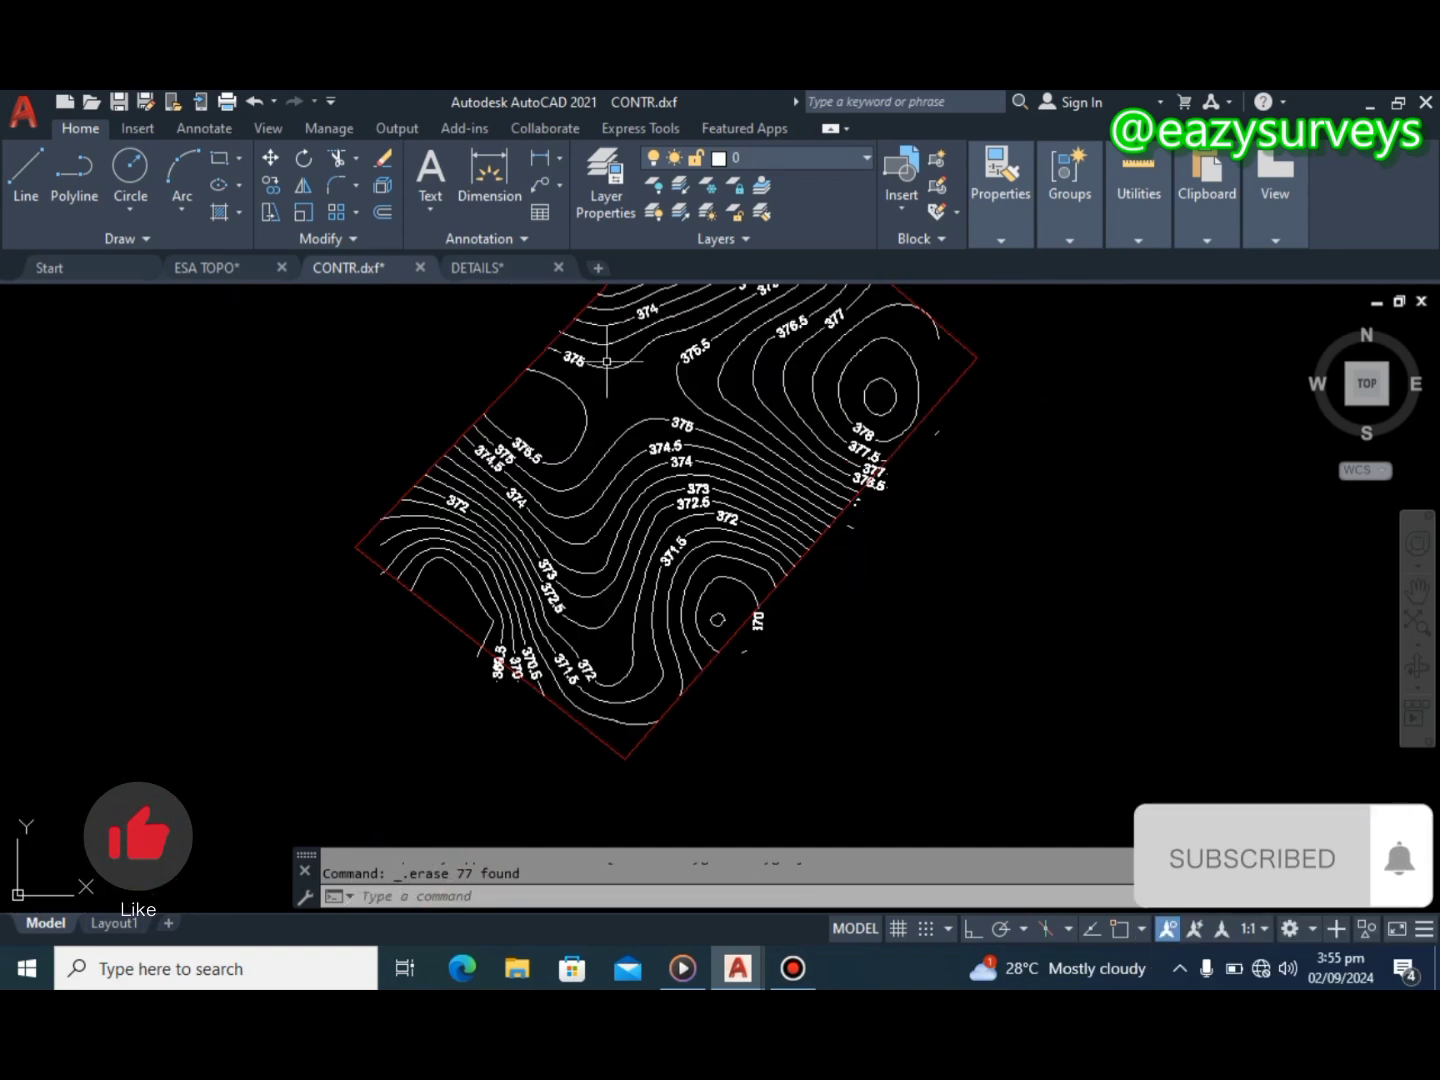
- Look over the ESA TOPO drawing and the DETAILS drawing, zooming DETAILS to its extents to examine the finished plan layout
click(215, 267)
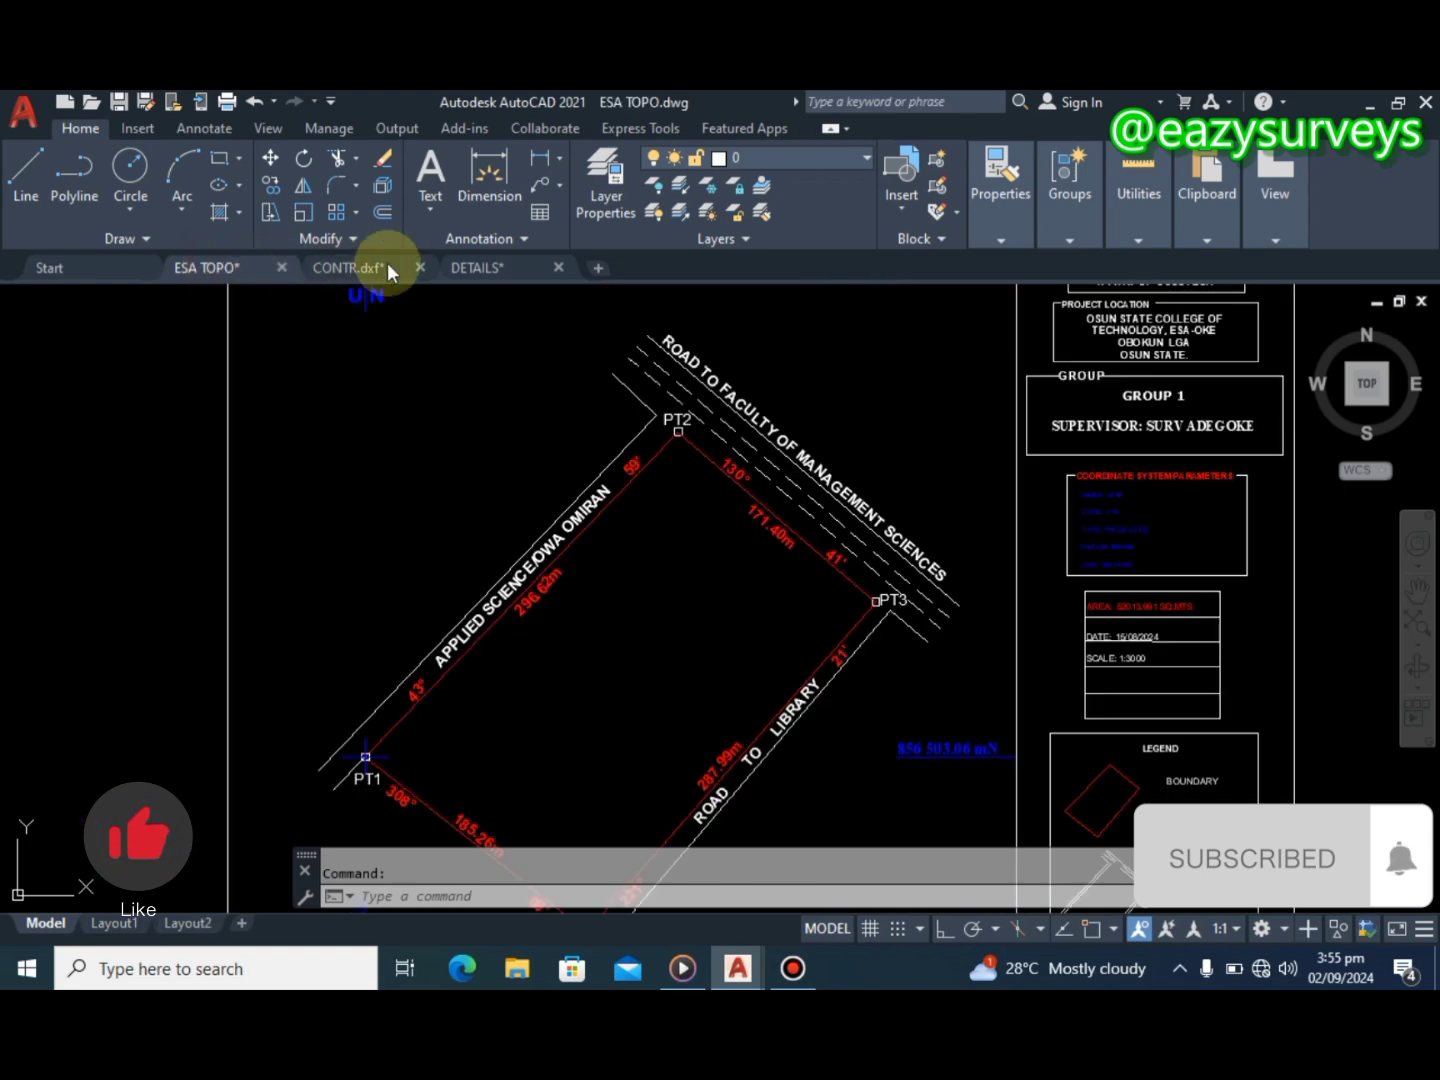
click(483, 264)
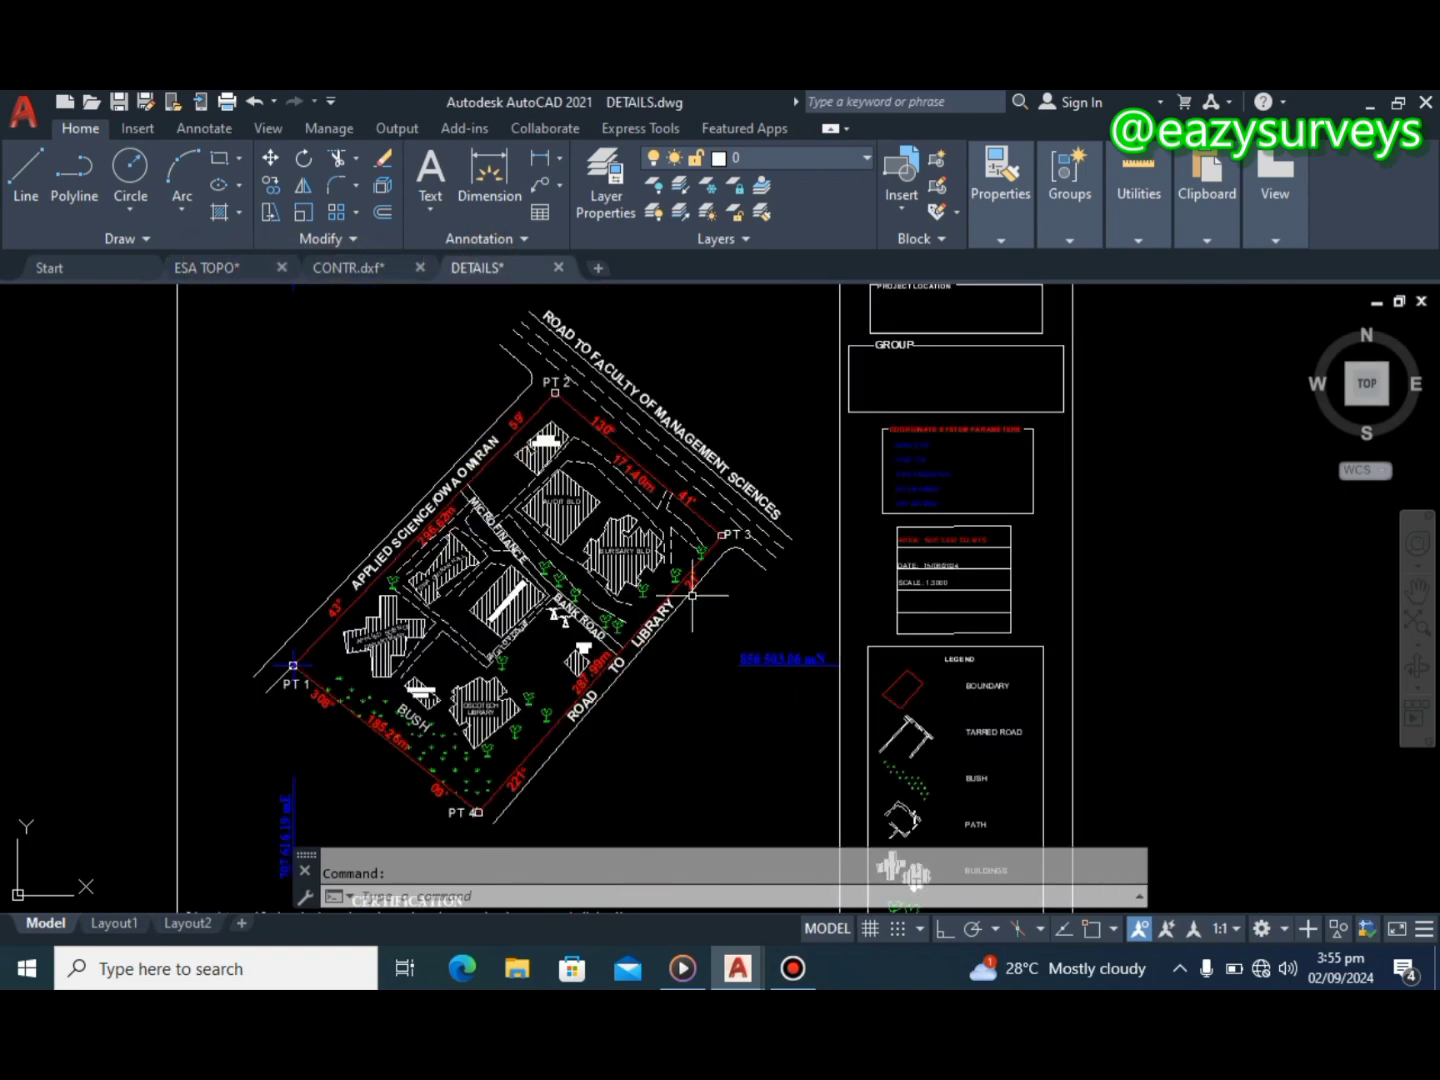
click(1417, 624)
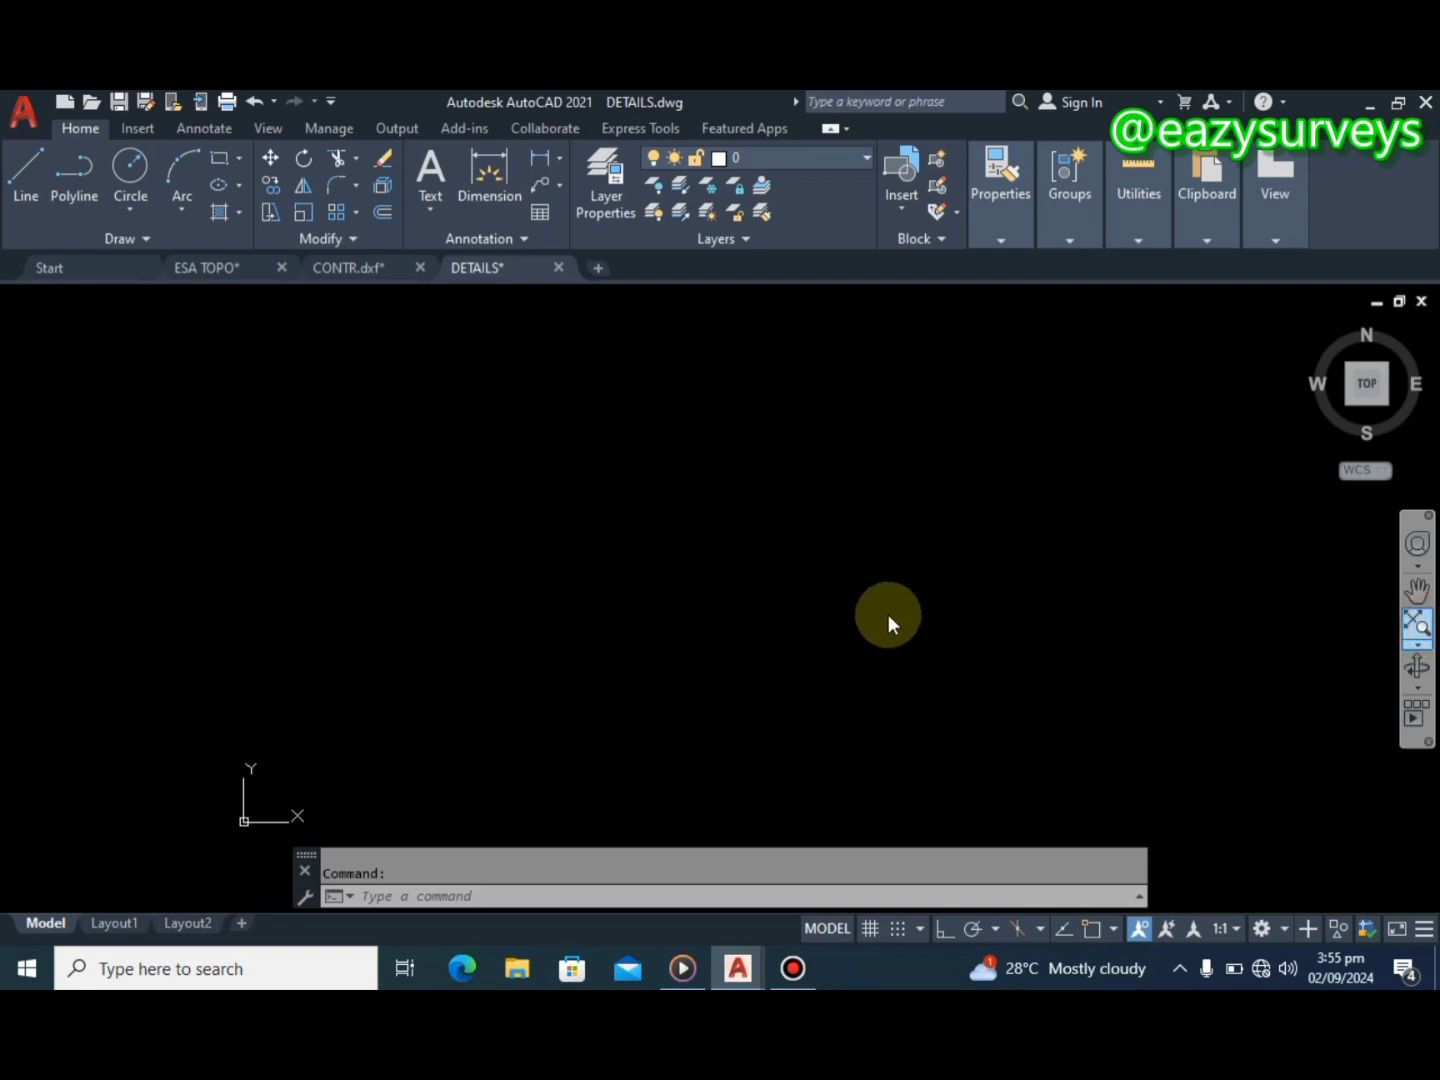
scroll(888, 618, up, 5)
scroll(700, 580, down, 1)
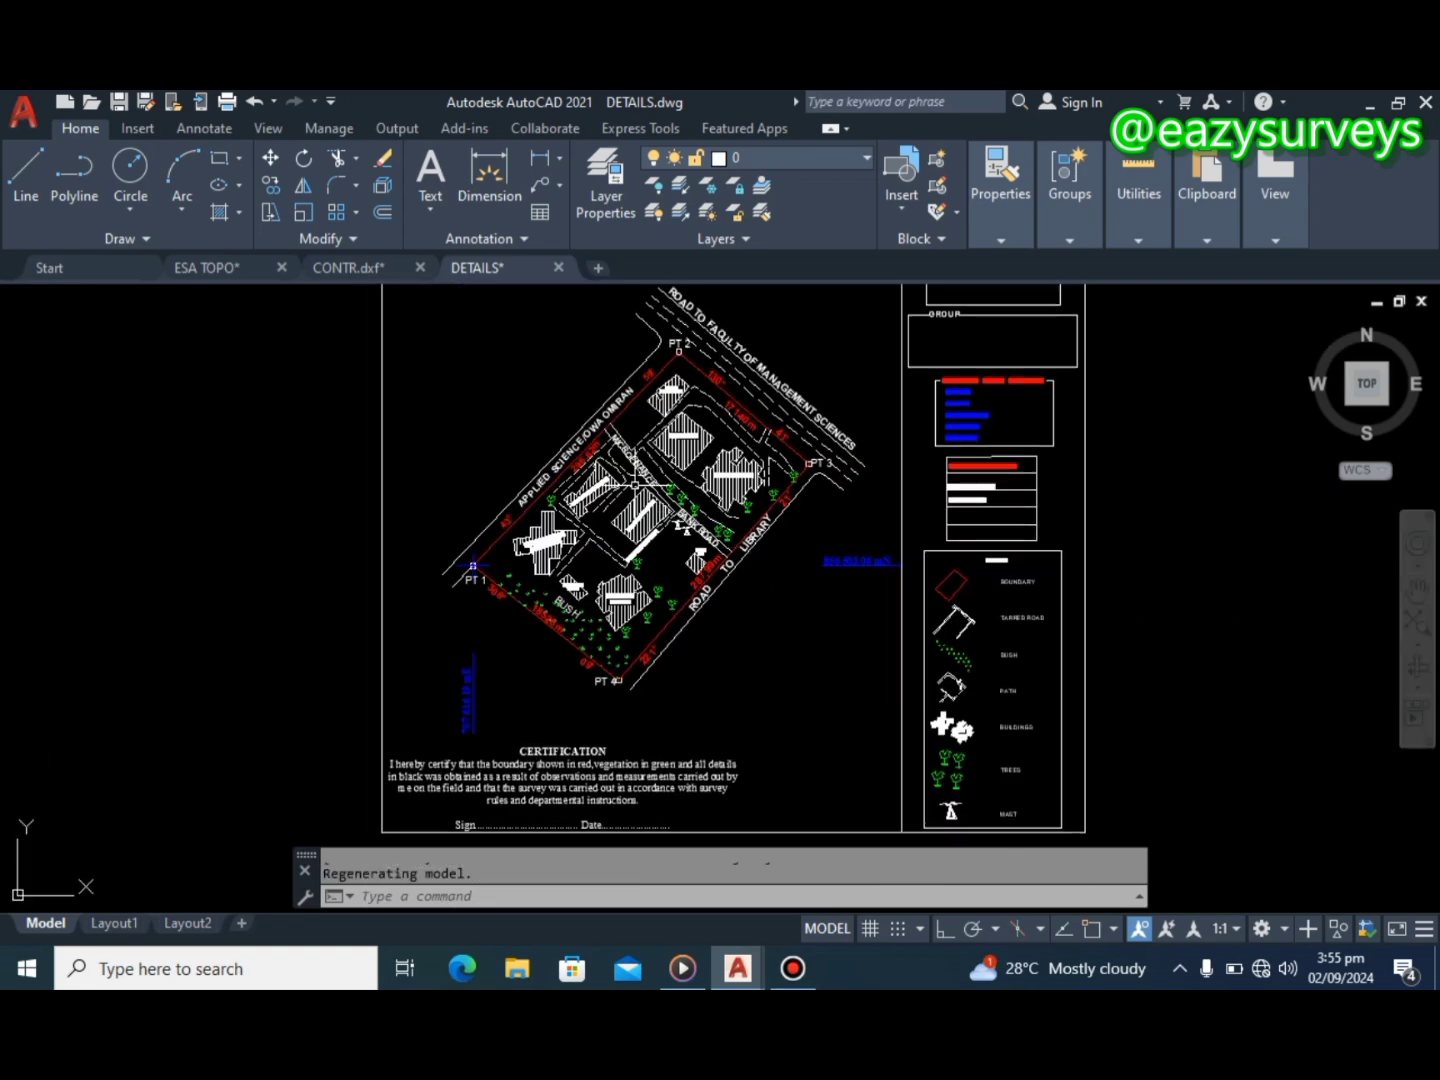
scroll(634, 485, up, 2)
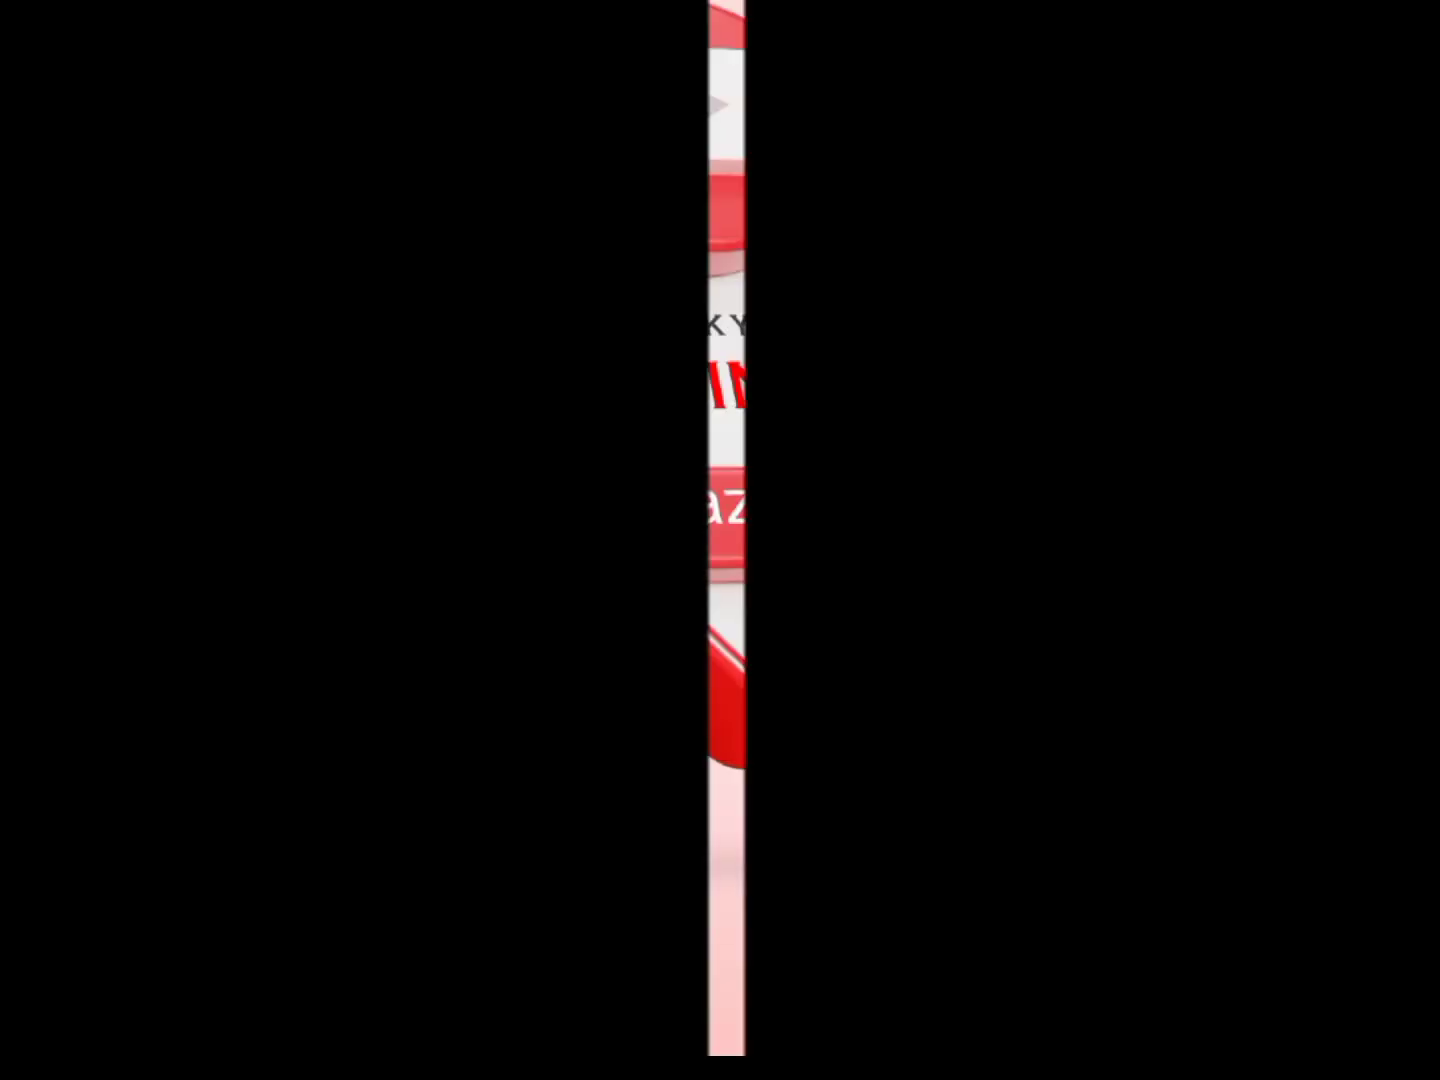